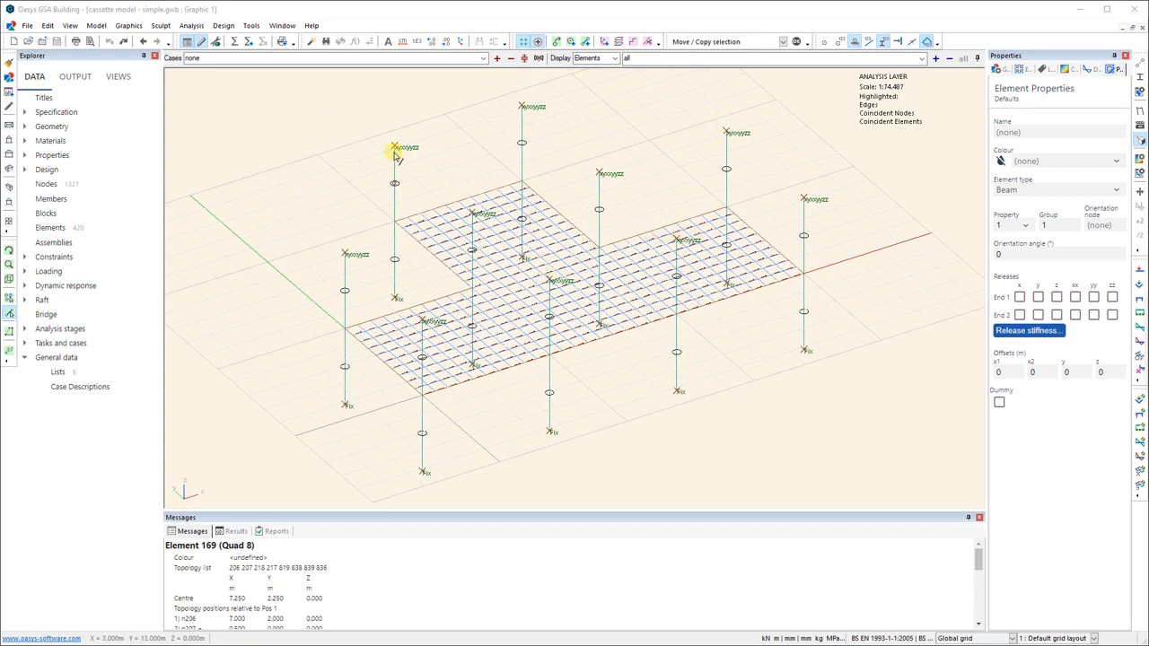
- Check the installed program version, update settings and licensing details
left_click(312, 25)
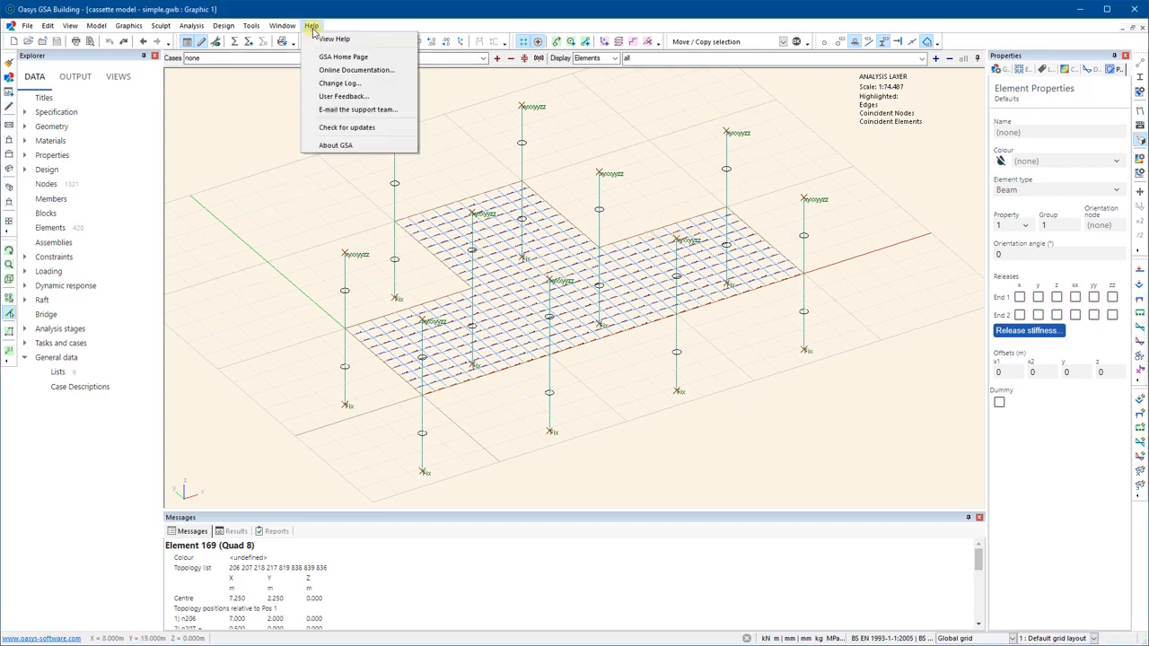
left_click(342, 146)
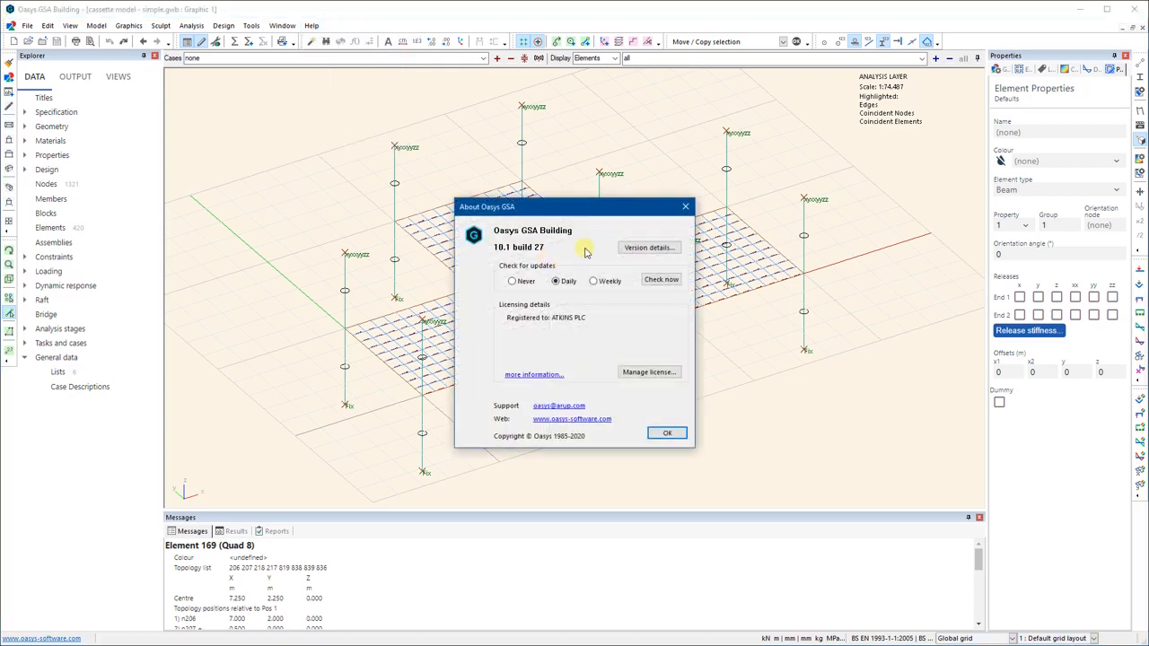
left_click(664, 433)
- Review the company logo and name settings and the page setup layout in the program preferences
left_click(251, 26)
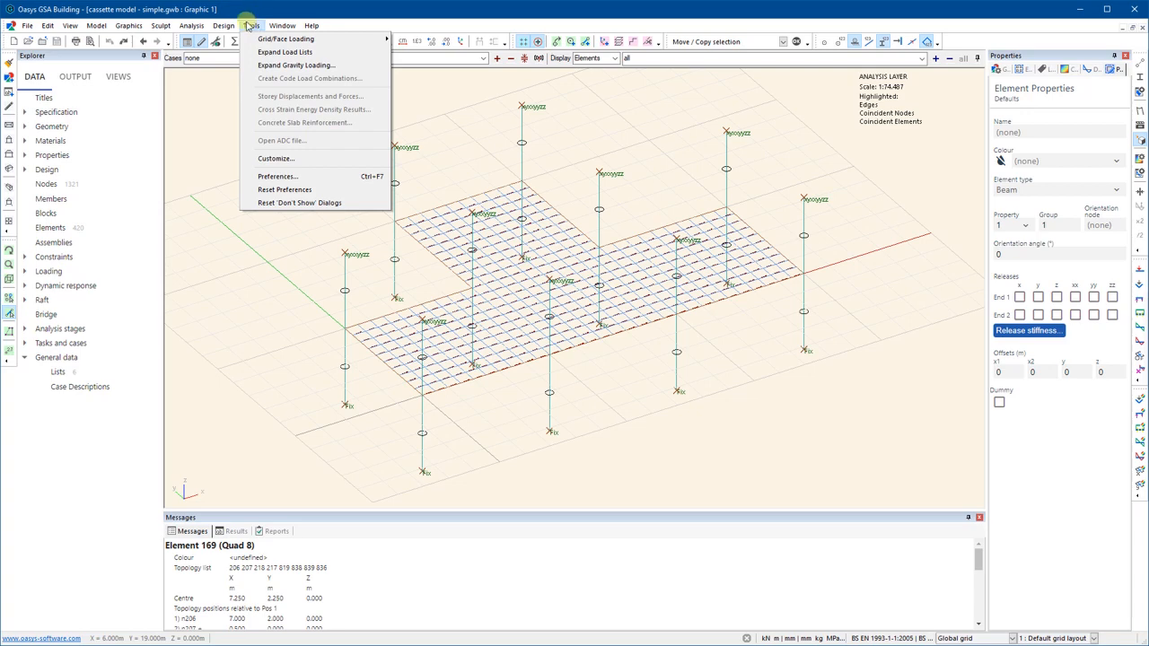
left_click(275, 177)
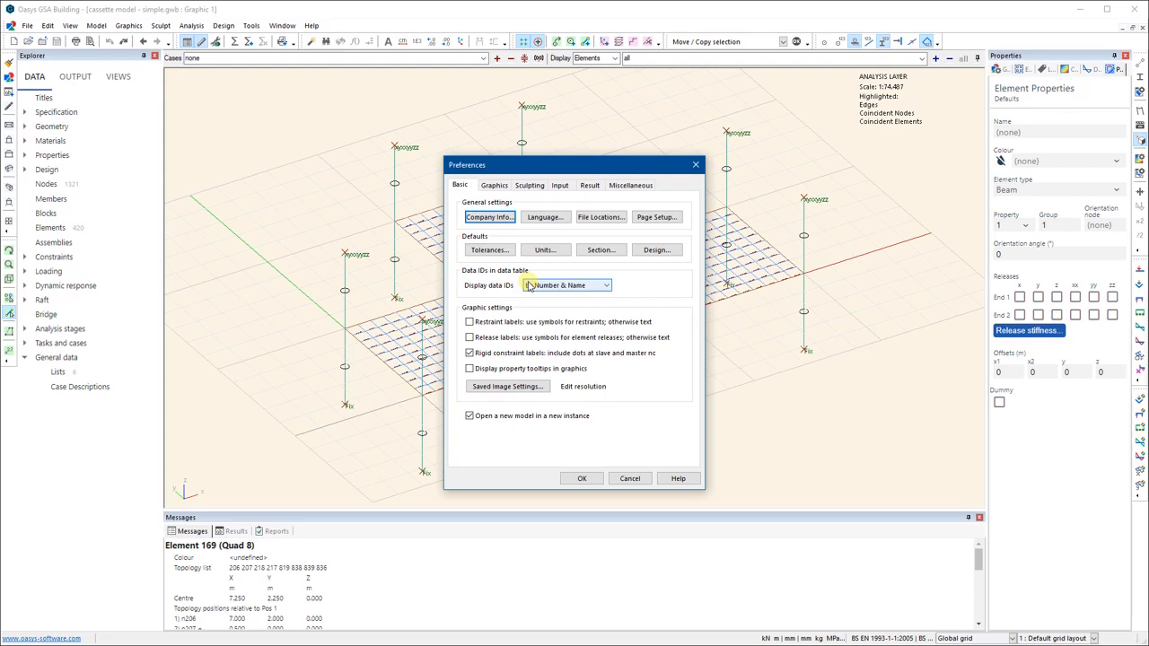
left_click(491, 219)
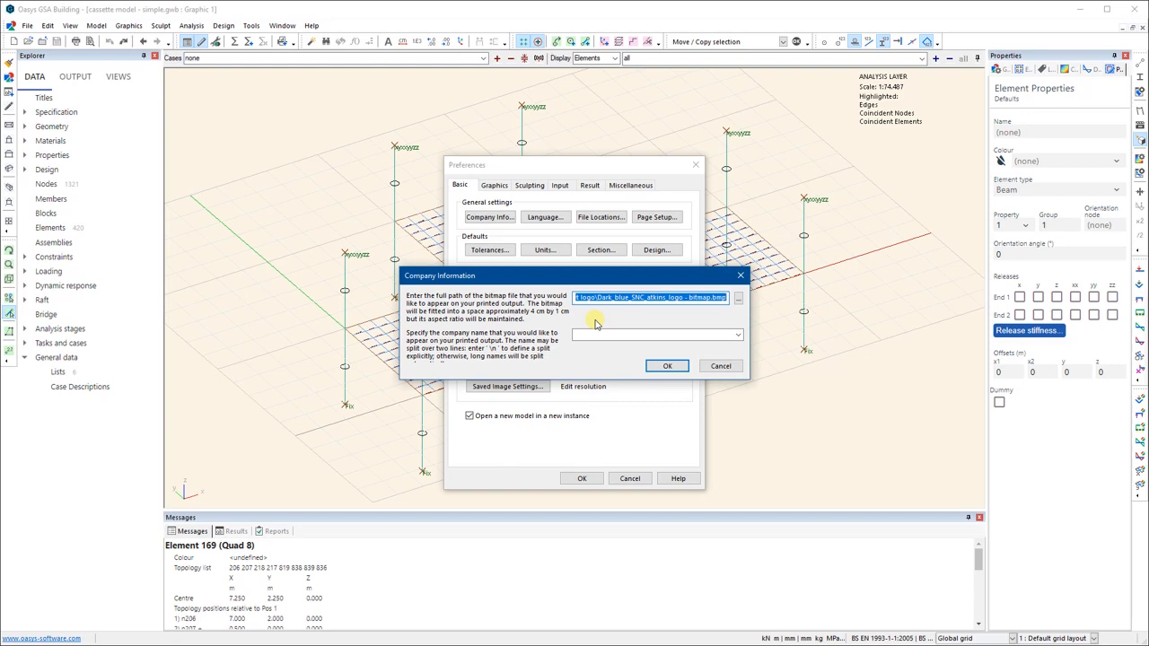
left_click(667, 366)
left_click(669, 220)
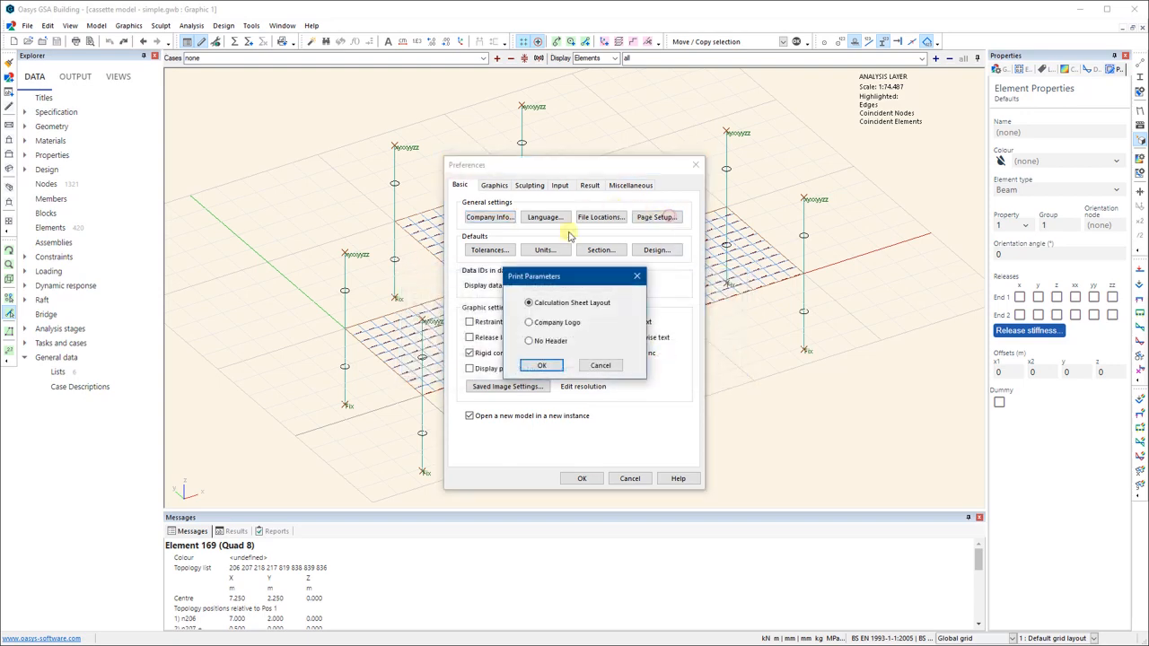
left_click(550, 372)
left_click(550, 370)
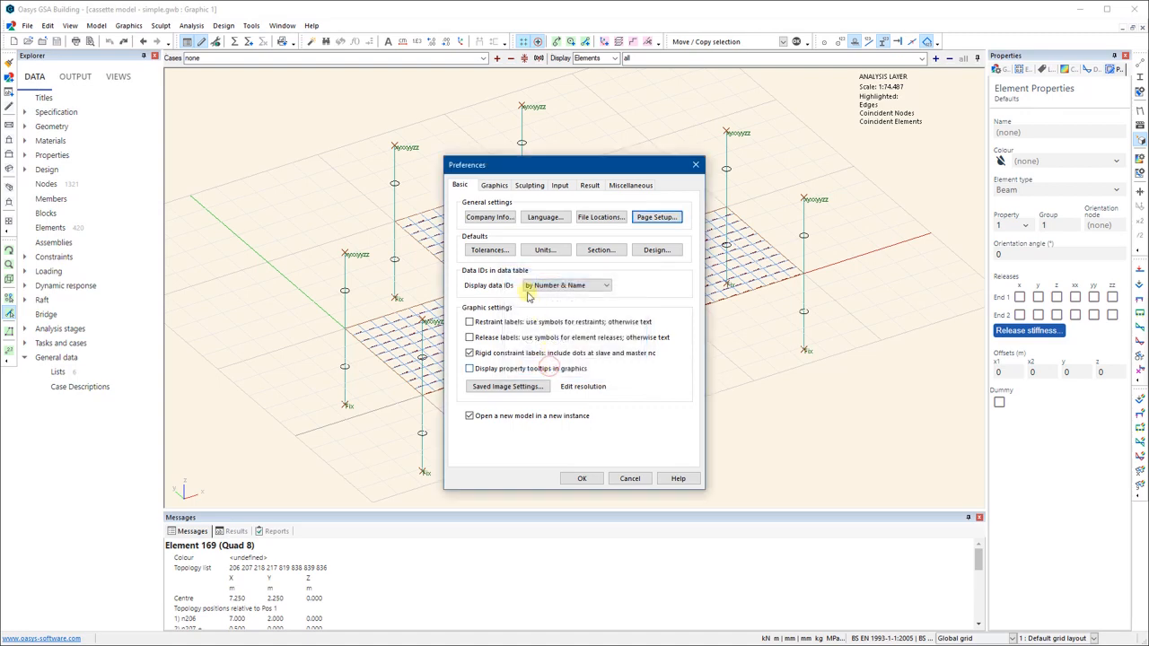
- Review the default tolerances, units and section catalogue used for new models
left_click(500, 251)
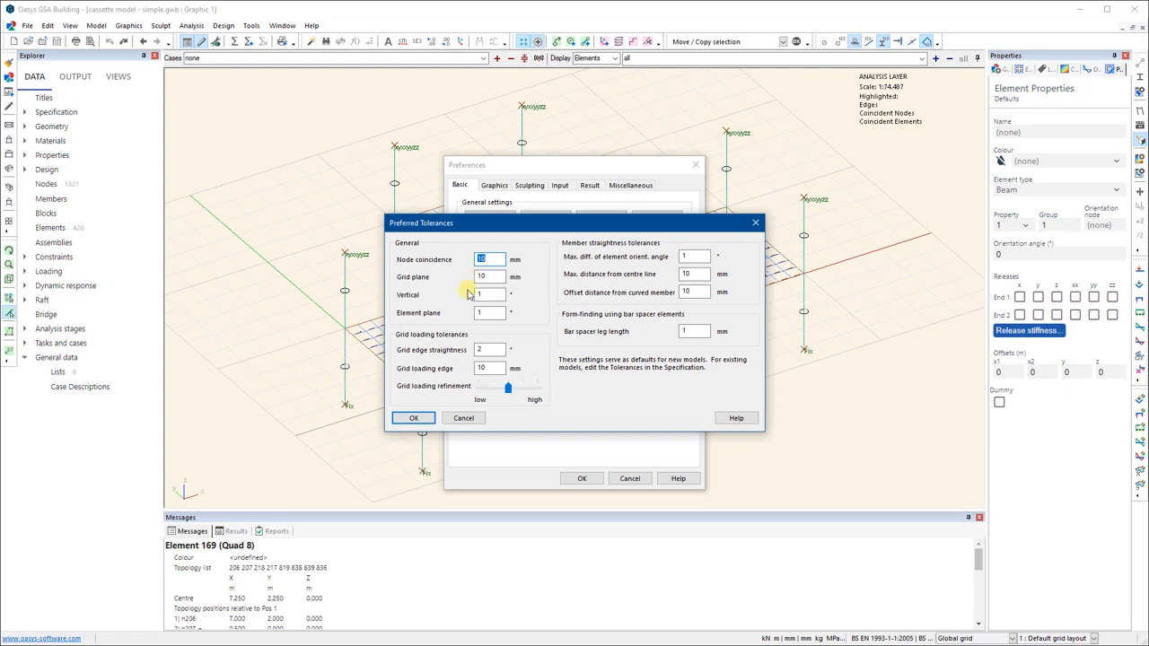
left_click(414, 418)
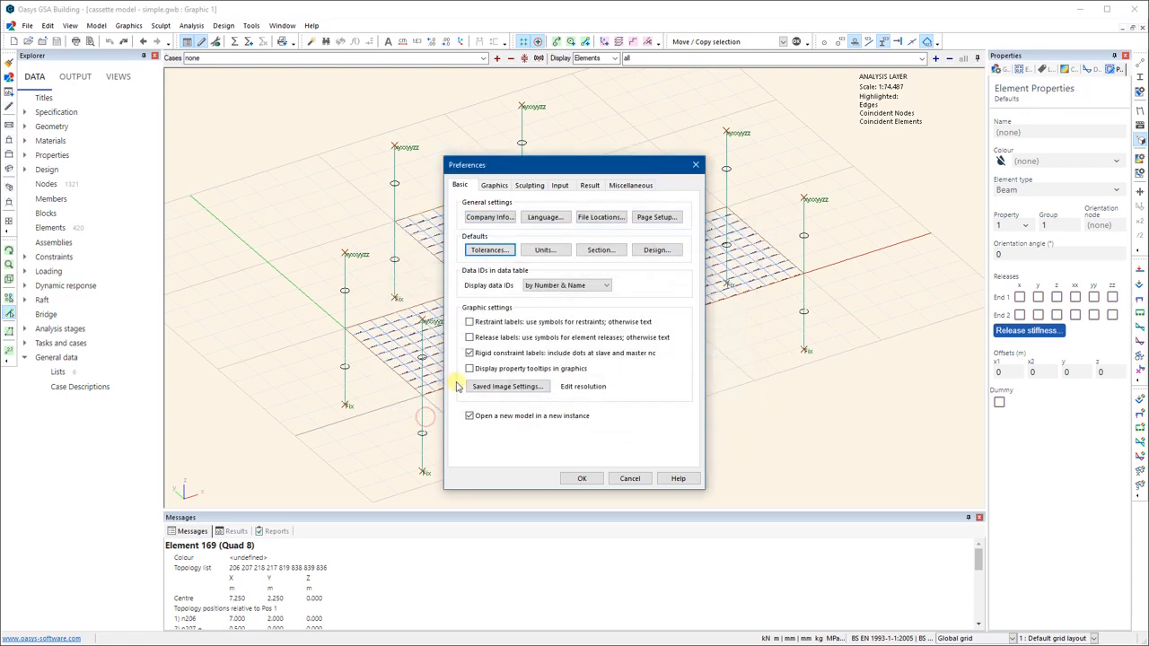
left_click(543, 250)
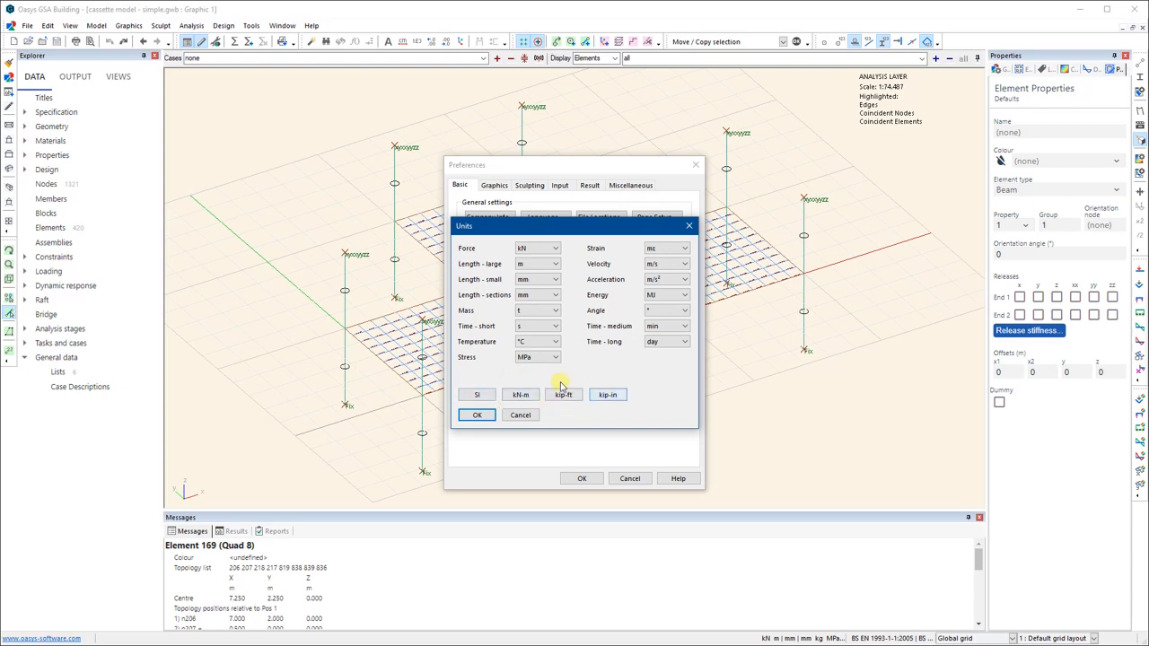
left_click(522, 414)
left_click(598, 250)
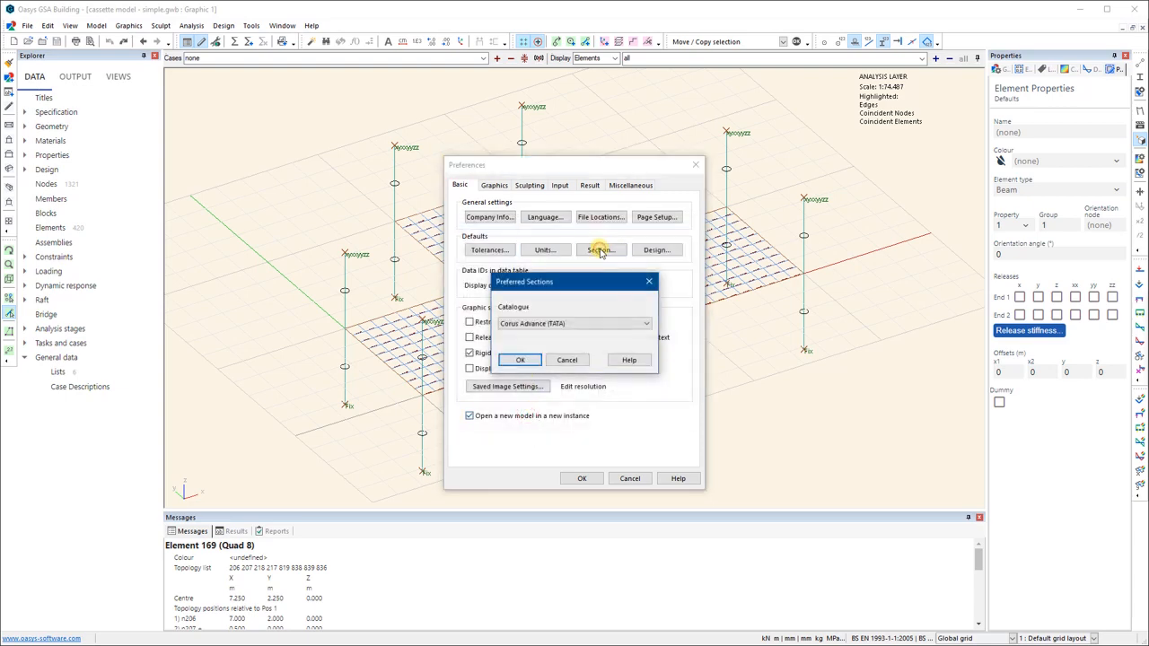
left_click(528, 359)
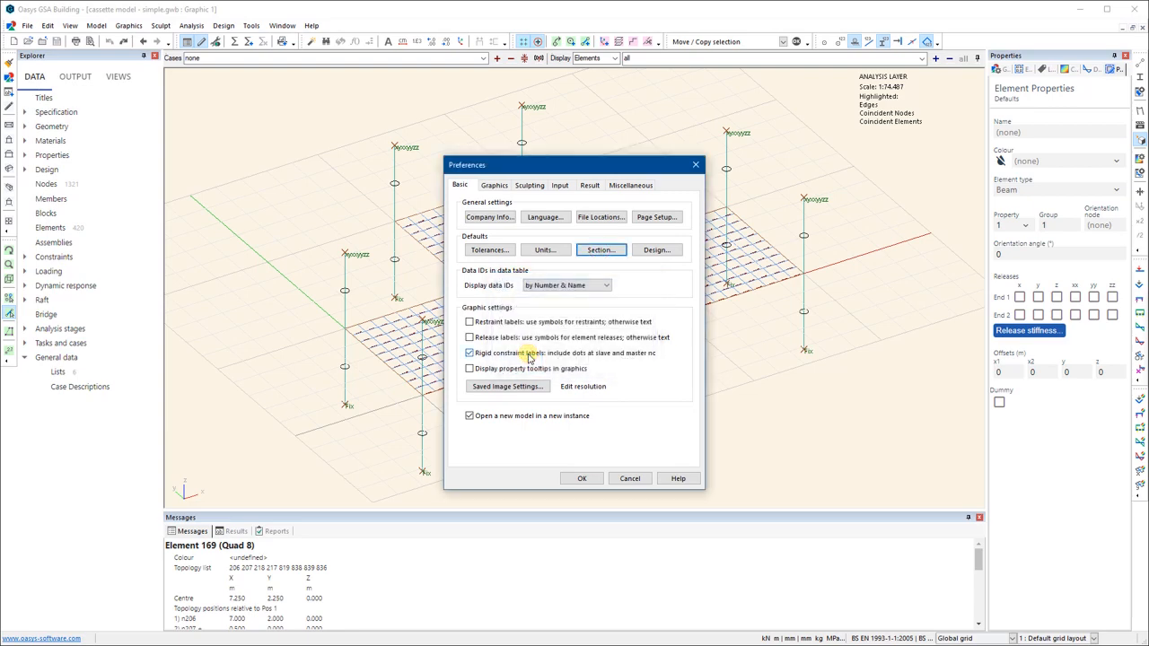
- Review the default steel, concrete and load design codes and material grades in the design preferences
left_click(656, 250)
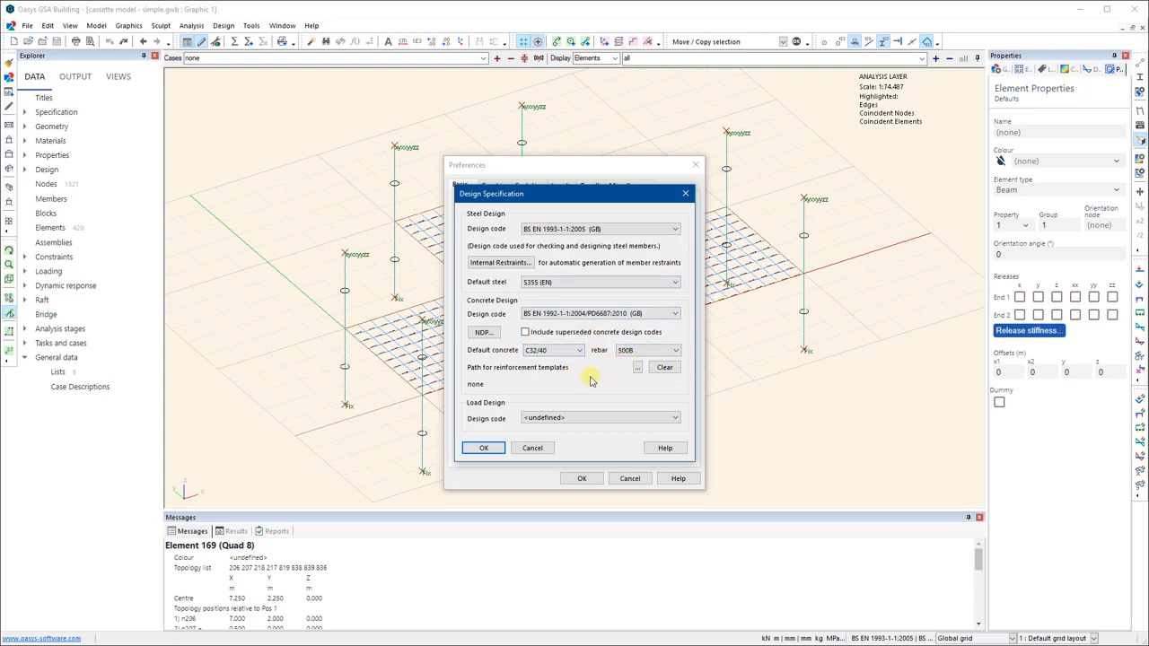
left_click(669, 418)
left_click(562, 435)
left_click(484, 448)
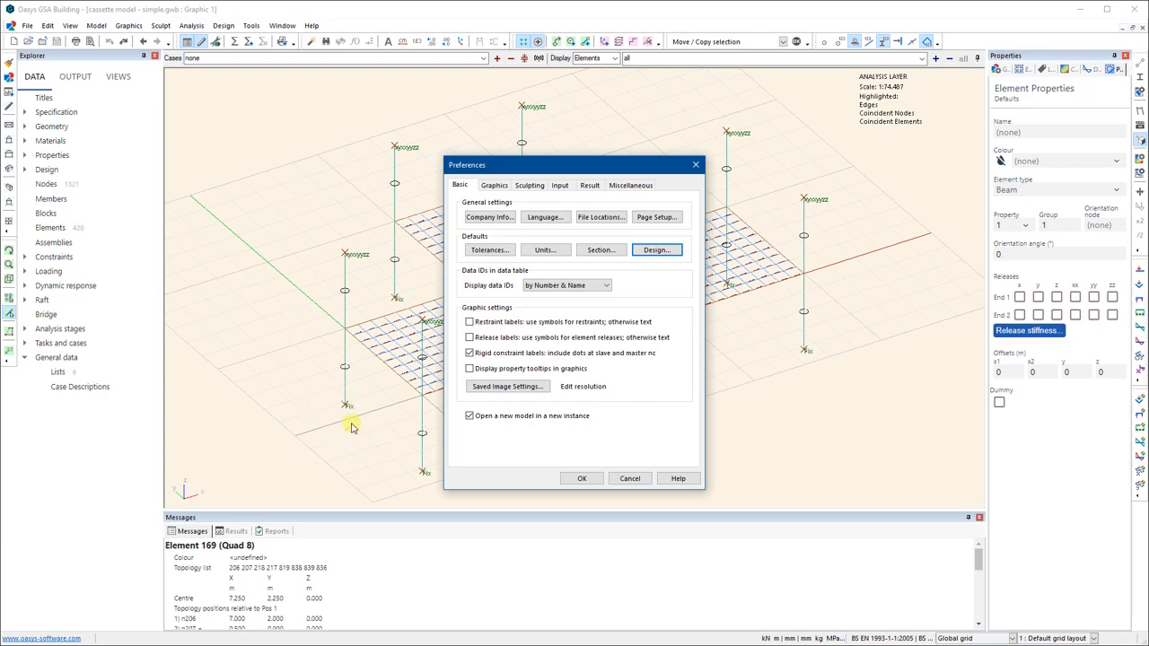
- Try symbol labels for element releases in the graphic view, and switch to symbol labels for restraints instead
left_click(469, 338)
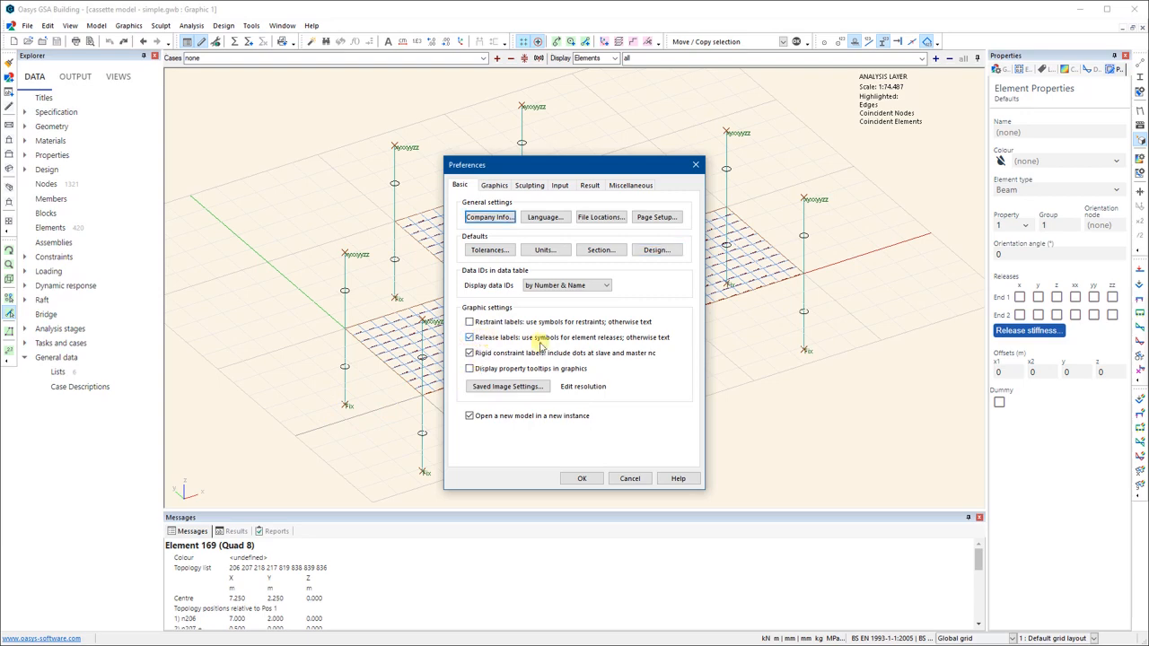
left_click(582, 478)
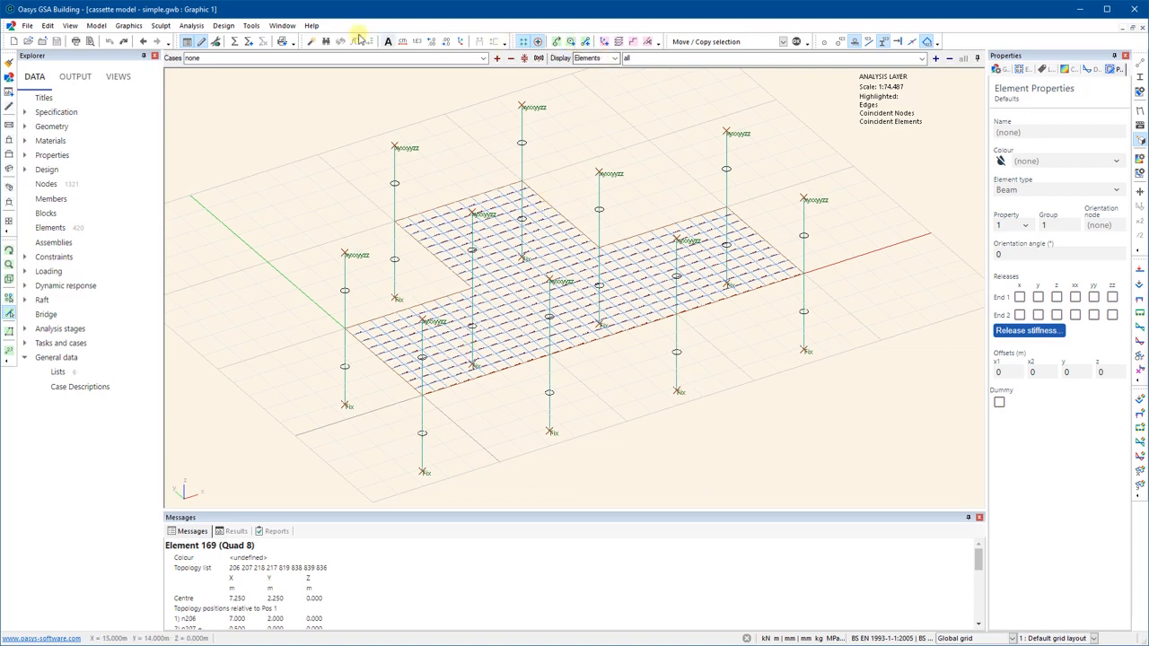
left_click(252, 25)
left_click(296, 182)
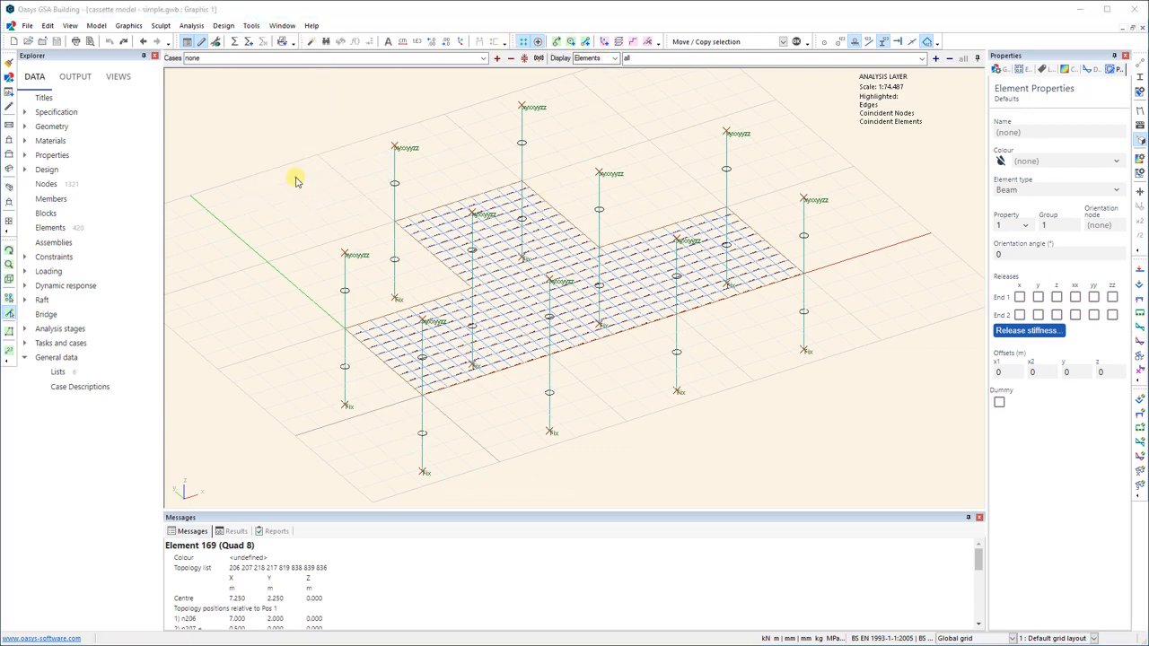
left_click(469, 338)
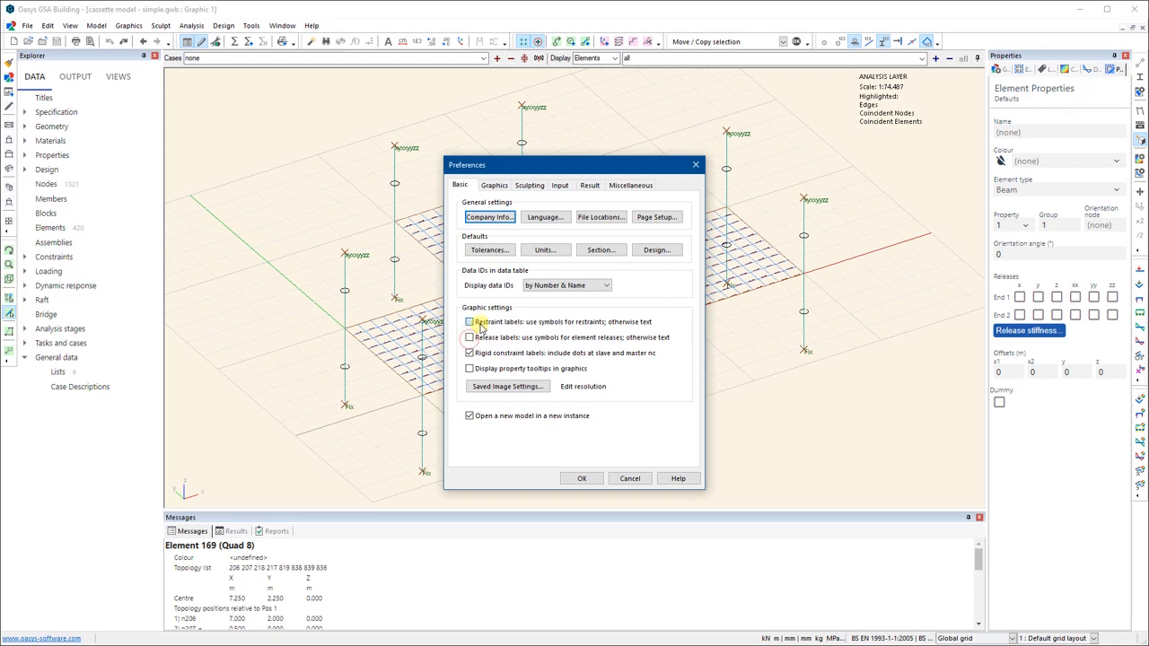
left_click(582, 479)
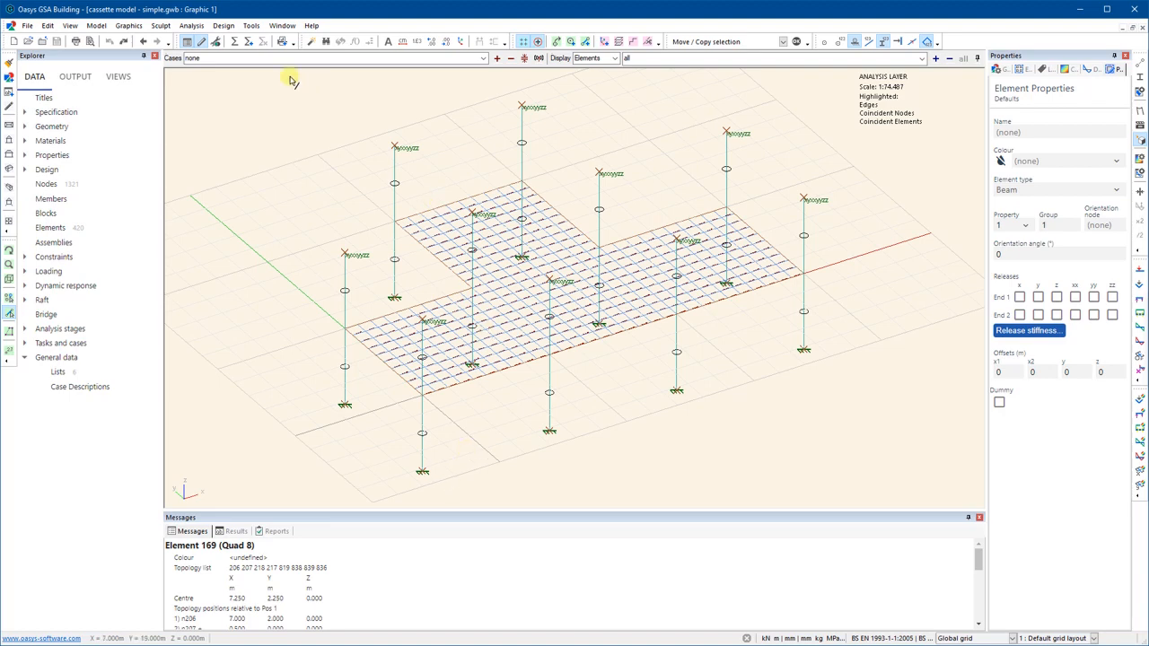
- Switch the restraint labels back from symbols to text in the preferences
left_click(252, 25)
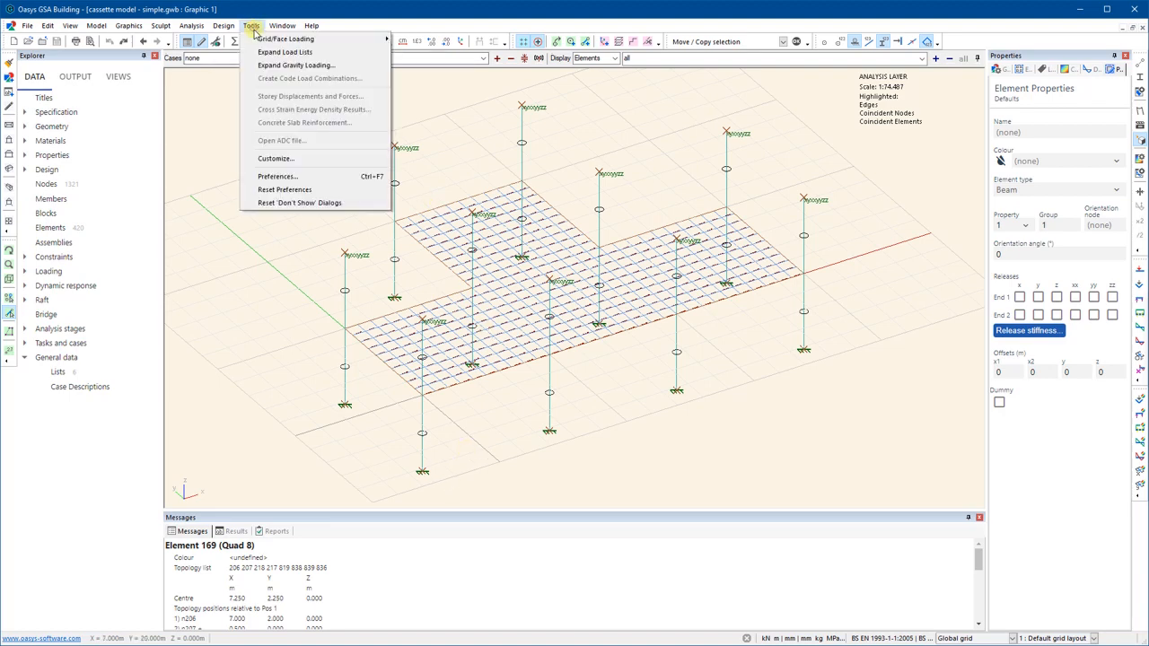
left_click(278, 176)
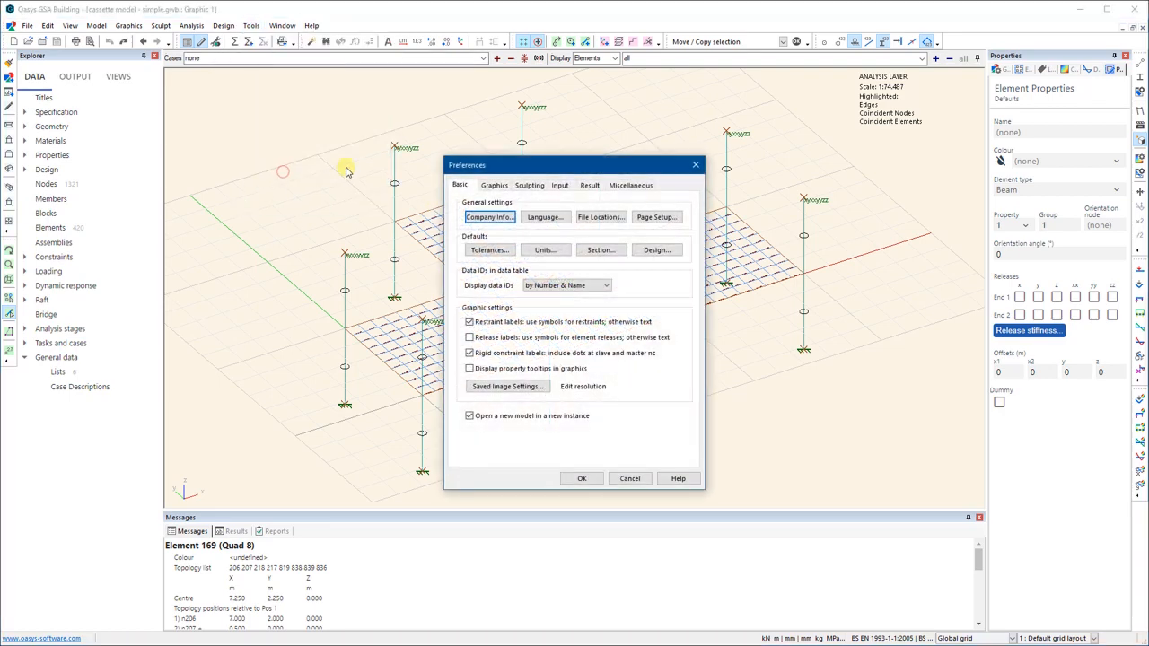
left_click(486, 325)
- Review the graphics, sculpting, input, result and miscellaneous preferences and accept them
left_click(494, 185)
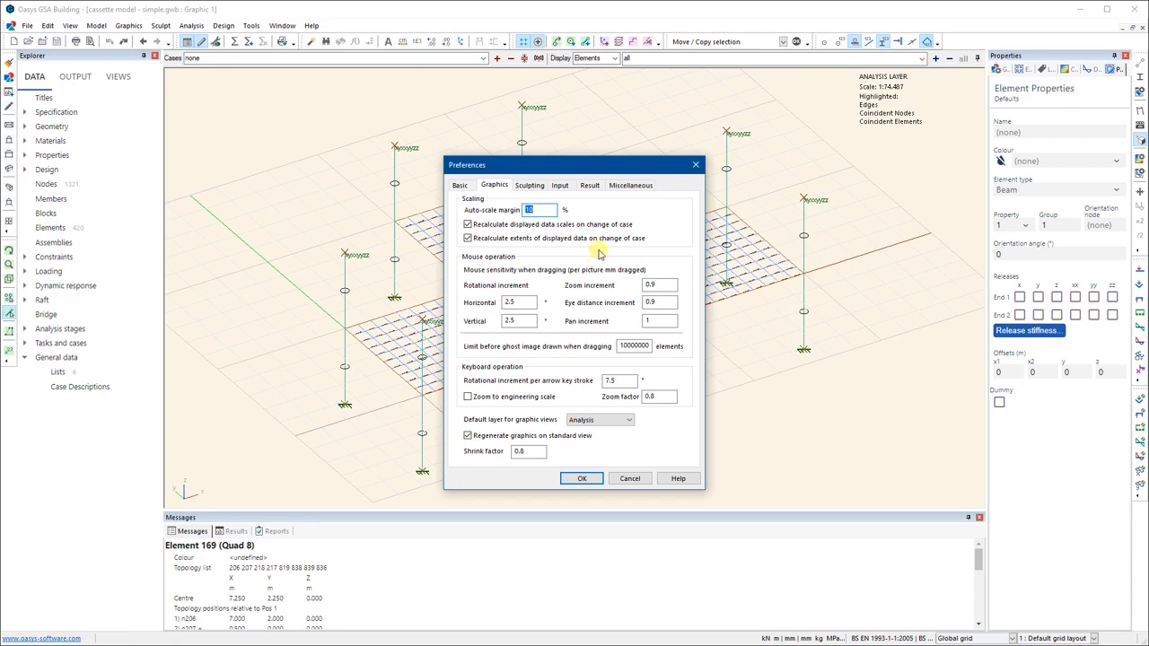
left_click(531, 185)
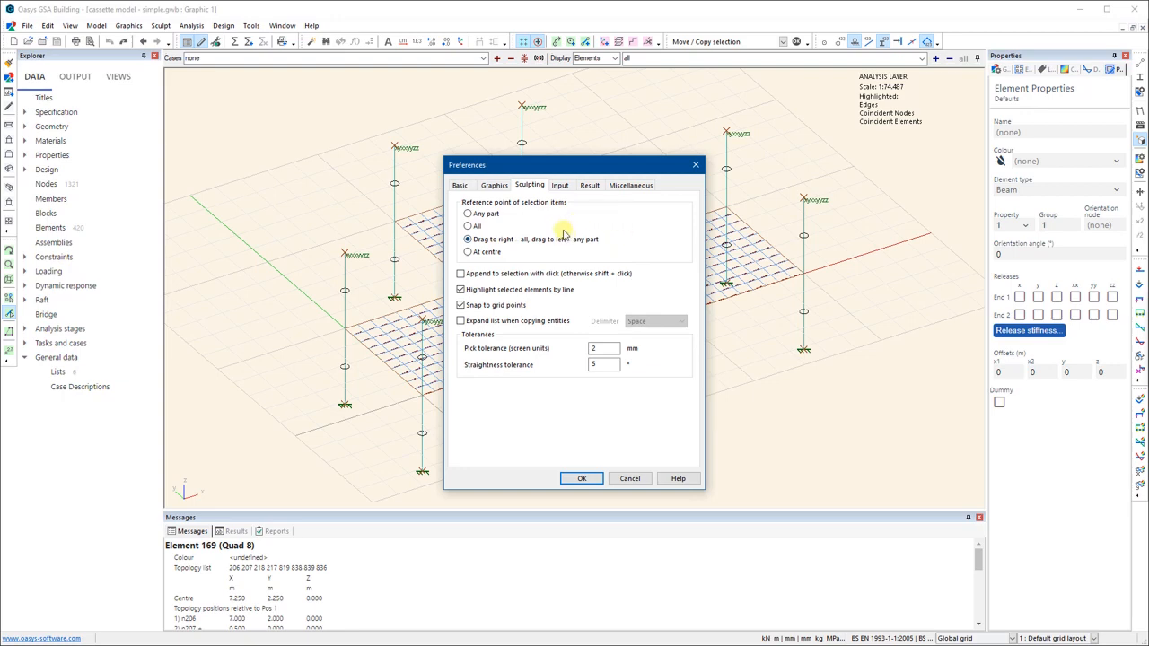
left_click(561, 186)
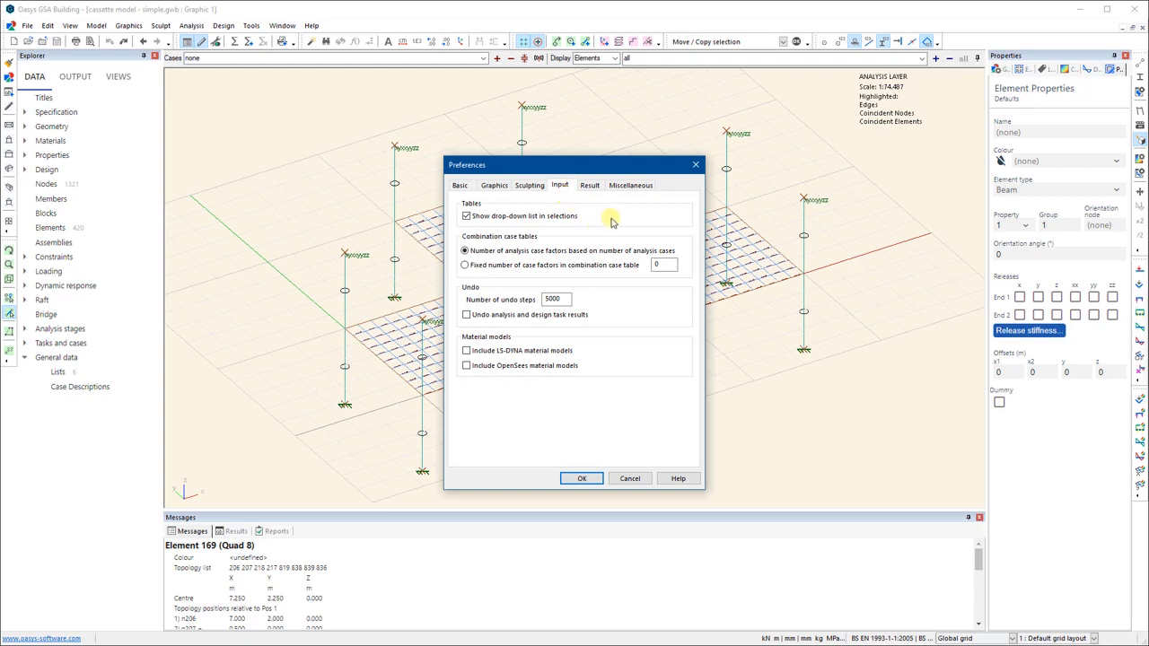
left_click(589, 186)
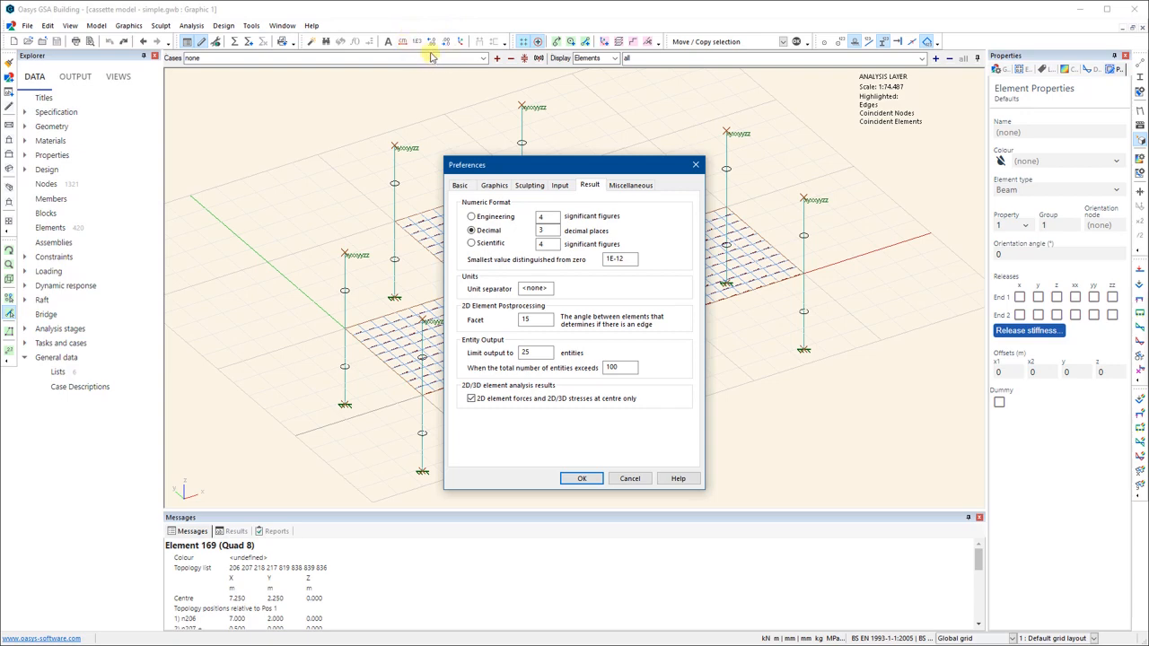
left_click(544, 231)
left_click(610, 187)
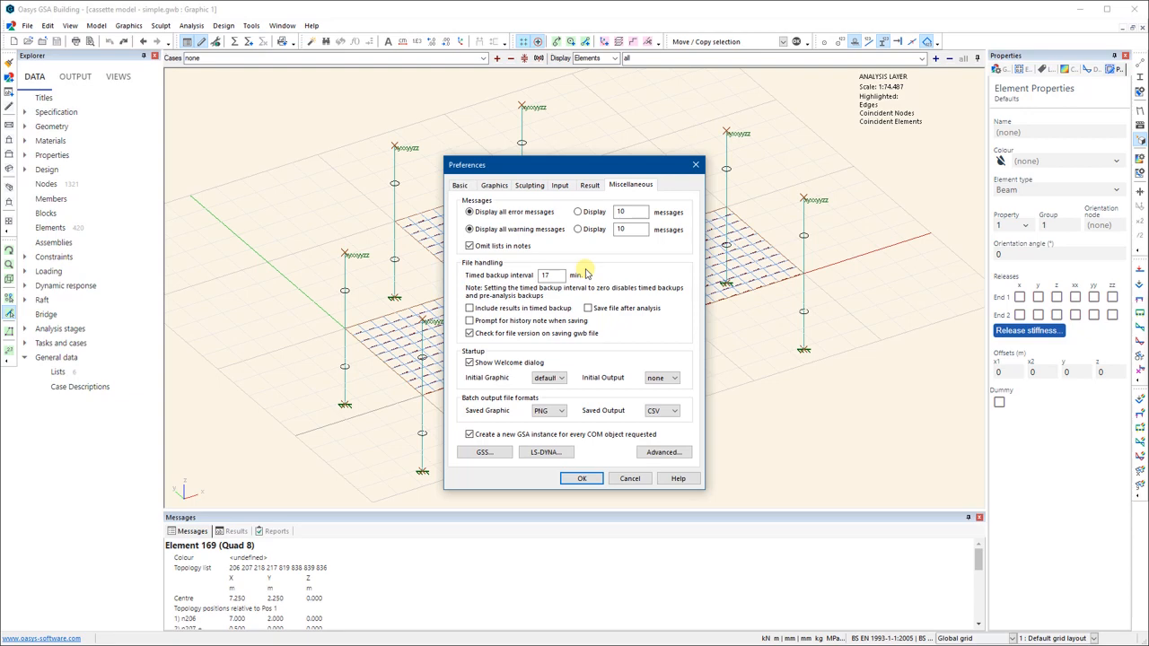
left_click(584, 479)
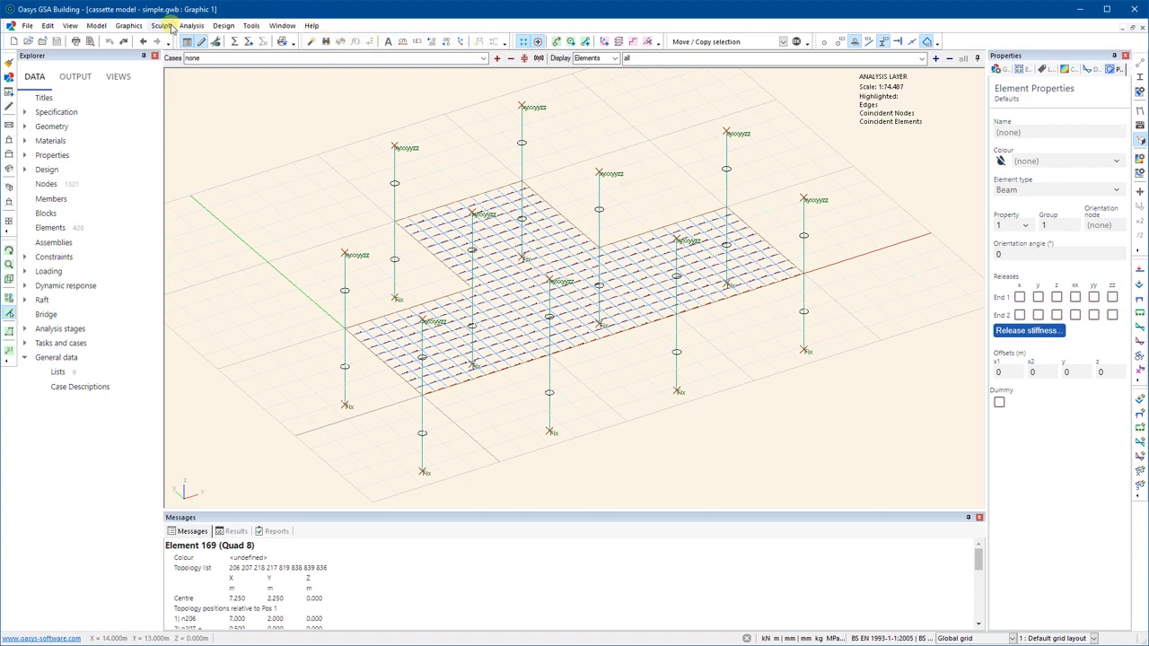
- Examine the graphic settings of the current view, including scale, highlighting, layer and legend options, and accept them
left_click(129, 27)
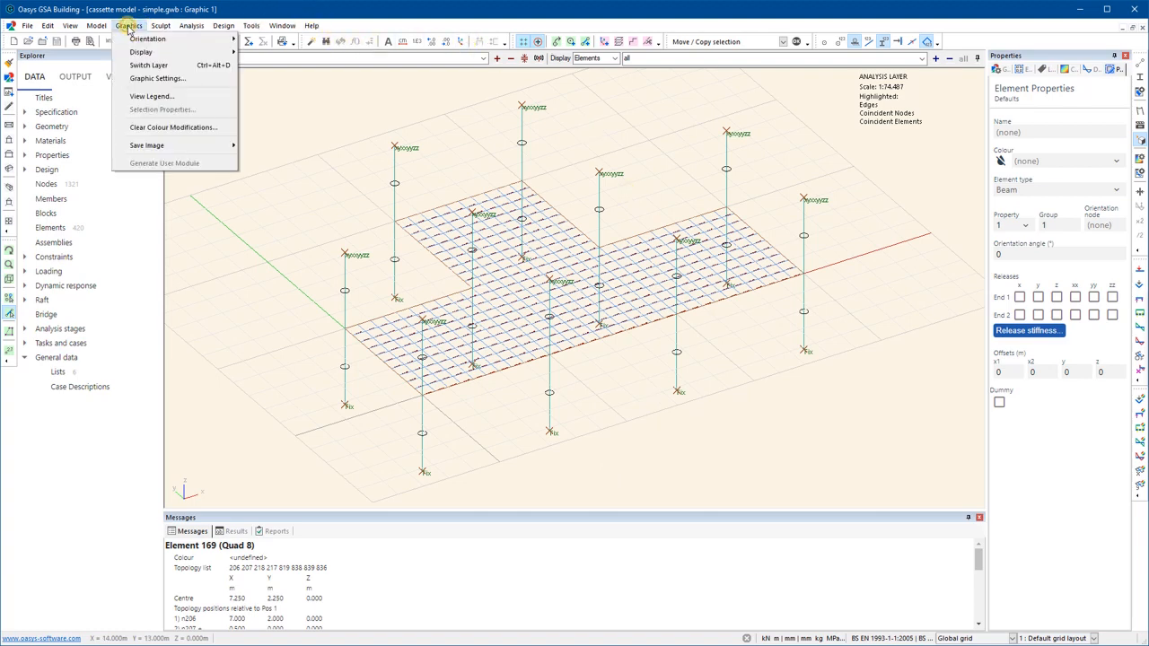
left_click(149, 79)
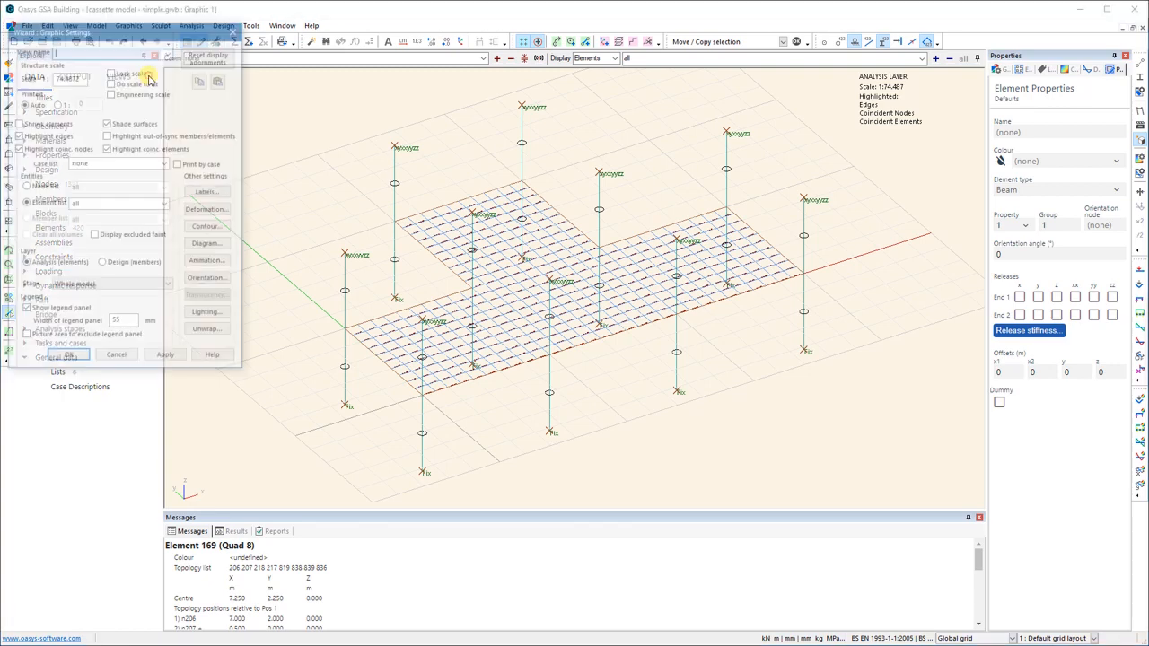
left_click_drag(145, 32, 600, 110)
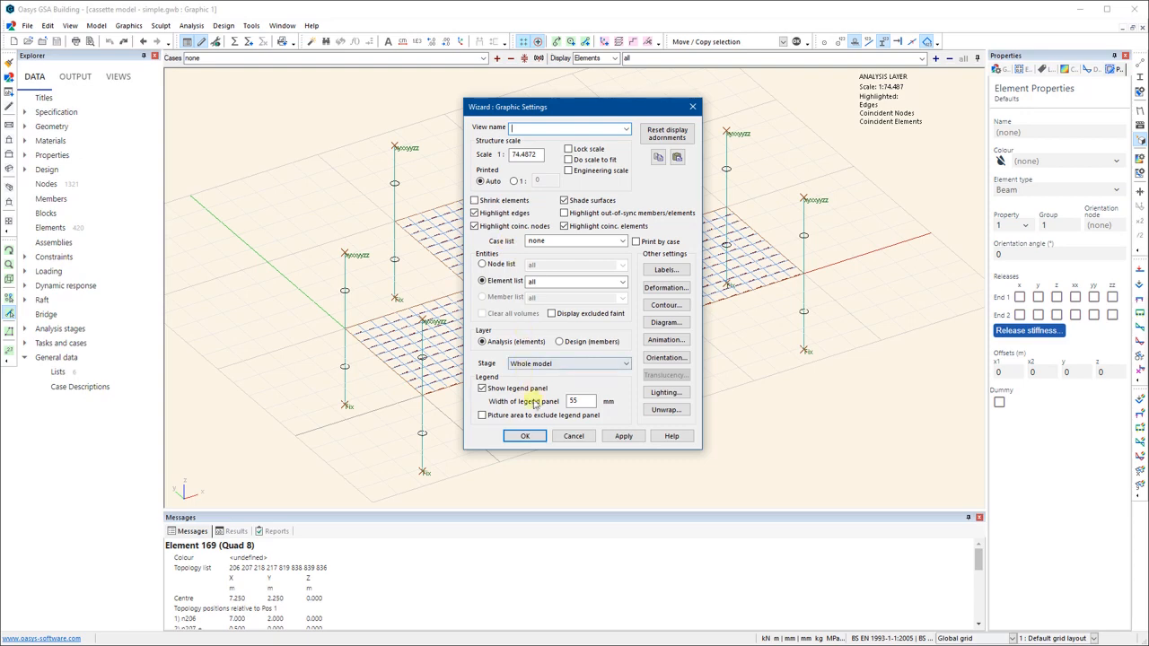
left_click(526, 437)
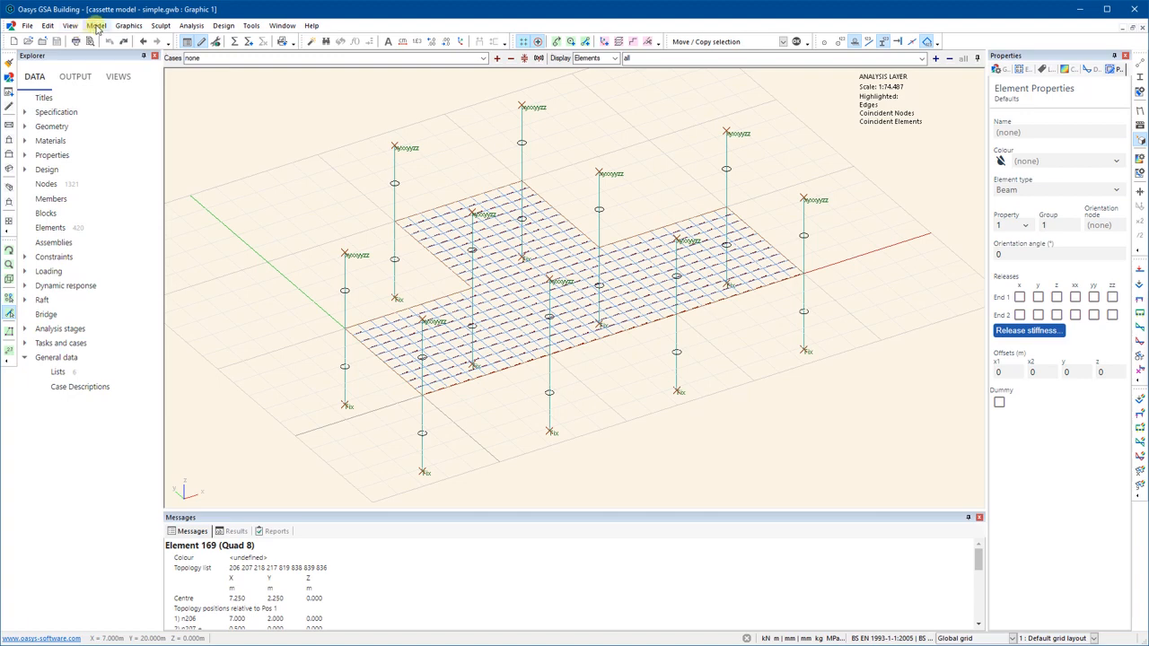
- Examine the general specification, including structure type, edge load specification and units, and accept it
left_click(96, 26)
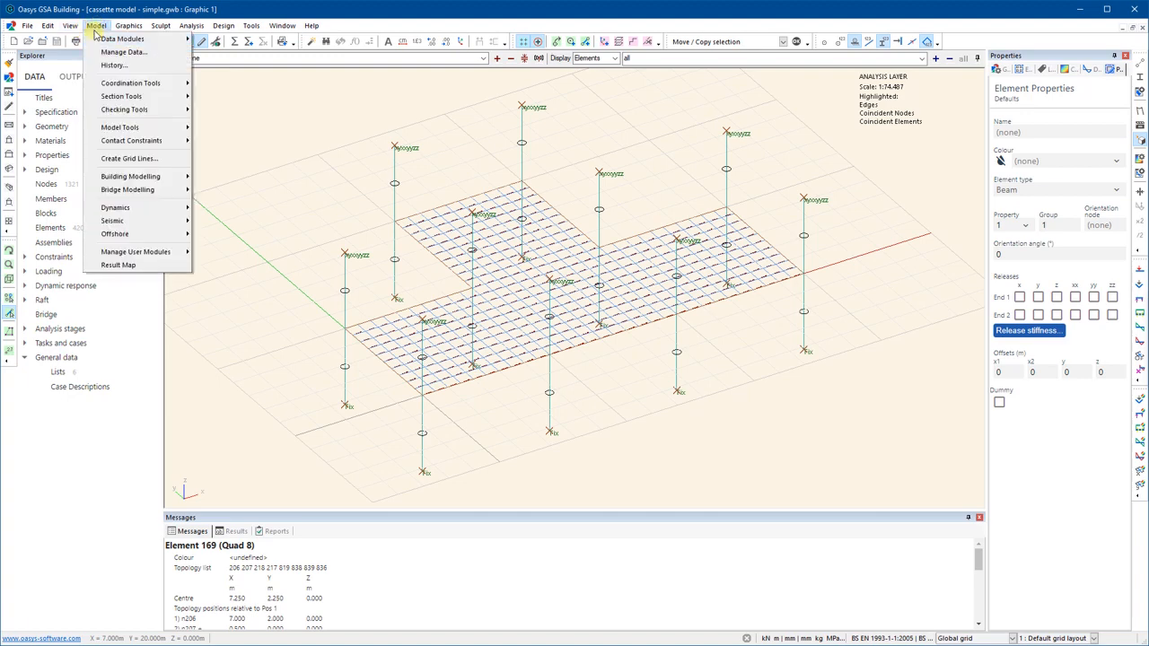
mouse_move(113, 41)
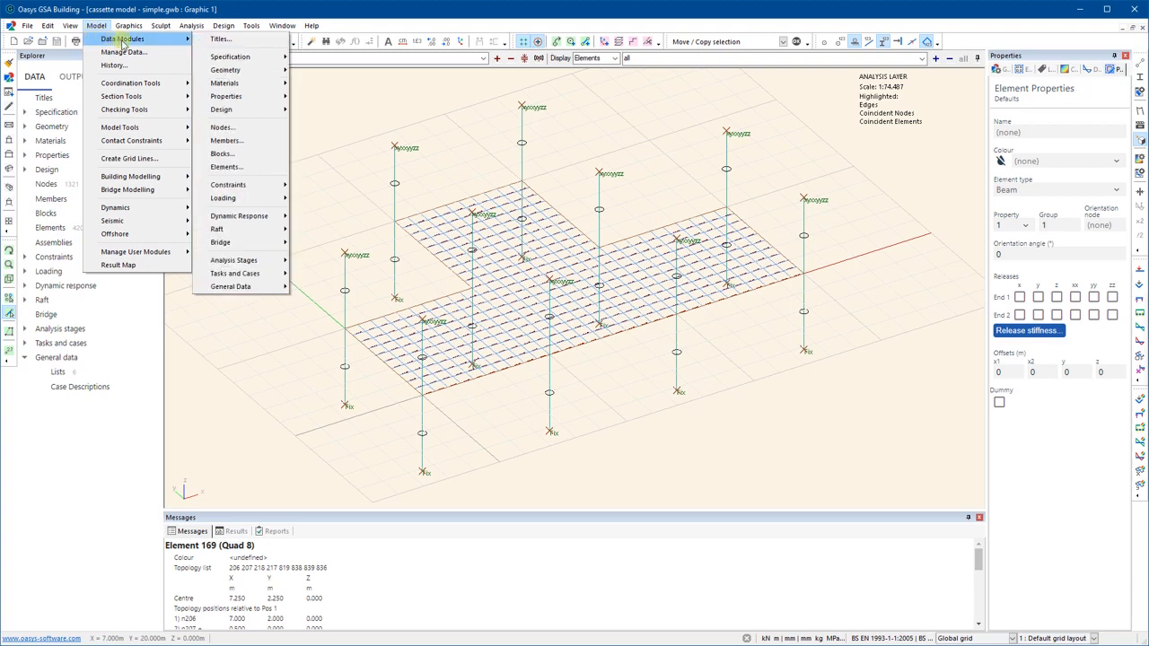
mouse_move(240, 59)
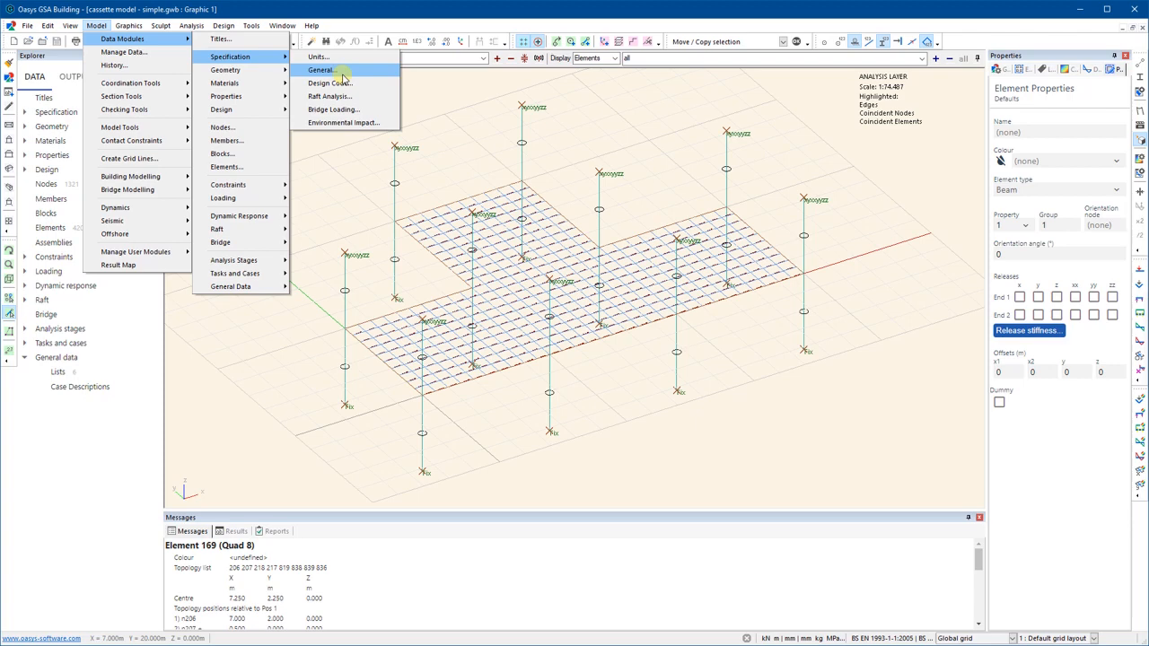
left_click(324, 70)
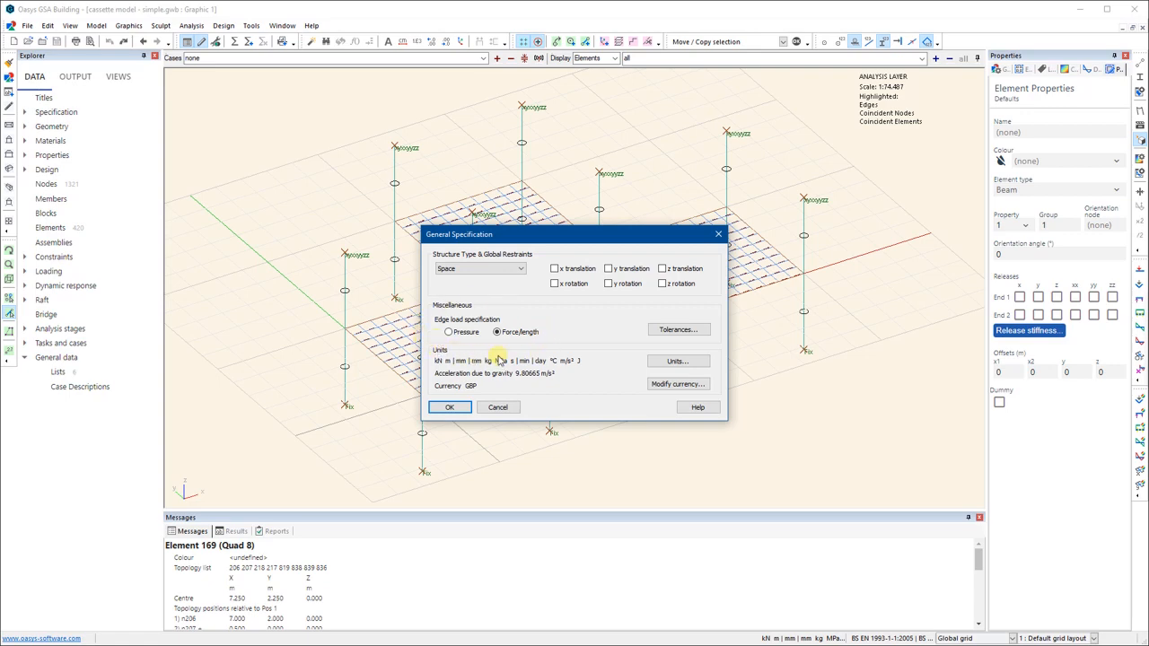
left_click(450, 409)
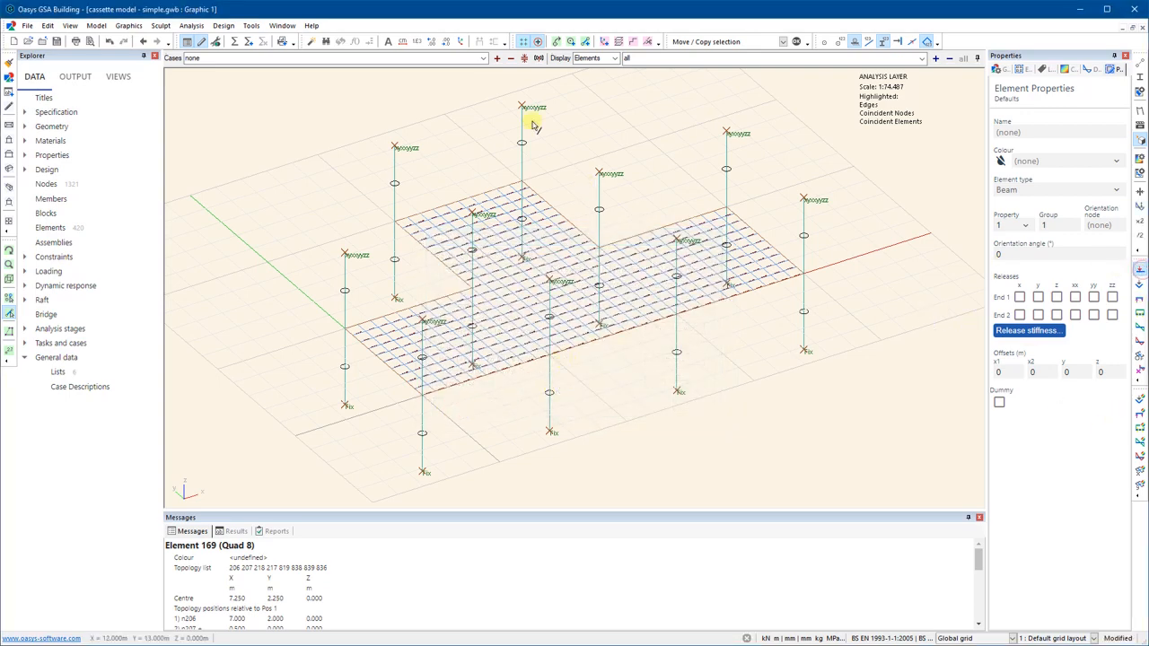
- Display load case L3 : edge load in the graphic view and focus on the loaded slab edge
left_click(483, 59)
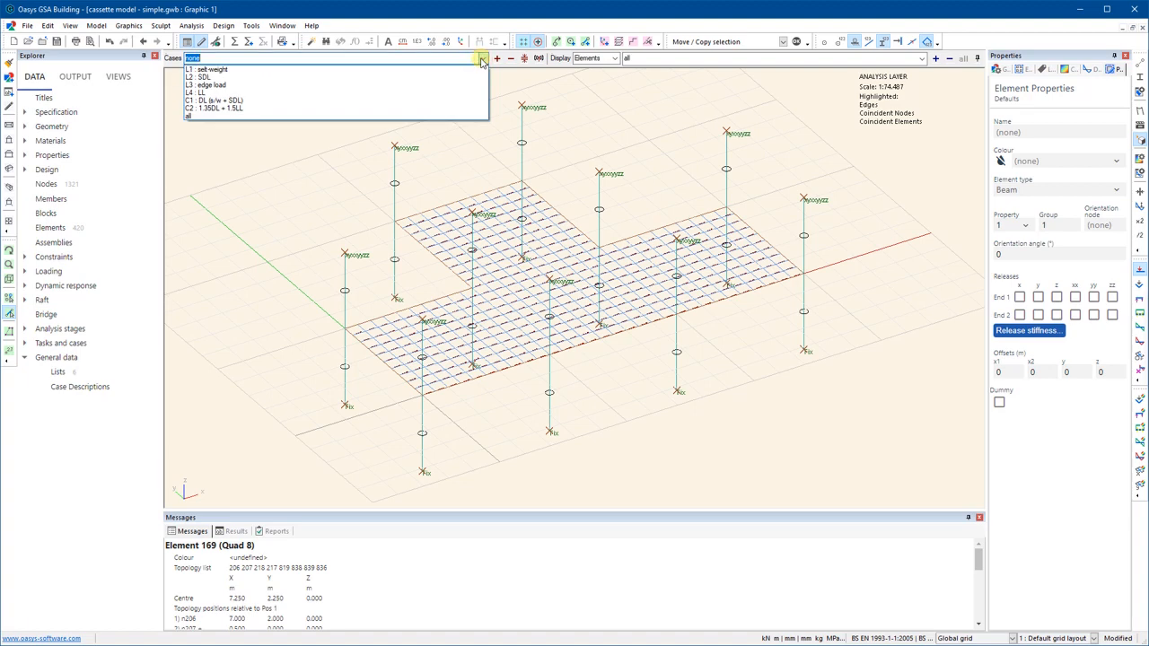
left_click(385, 85)
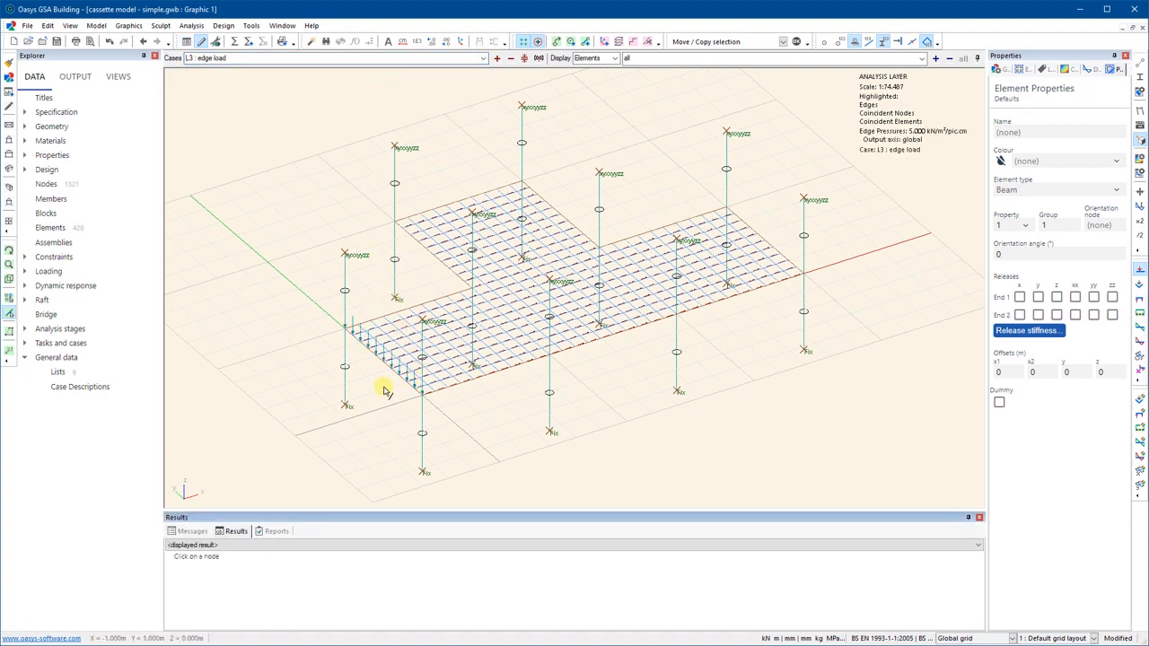
scroll(383, 386, "up", 5)
middle_click_drag(383, 383, 441, 368)
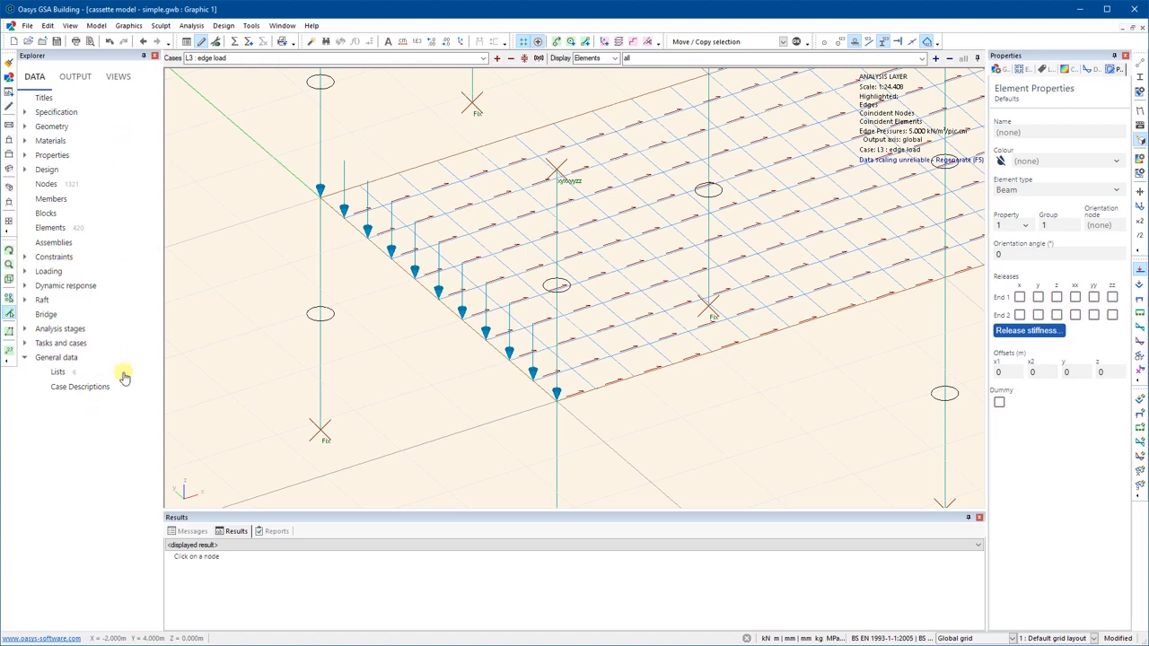
- Examine the edge loads table under 2D element loading, close it, and hide the load diagrams in the graphic view
left_click(24, 272)
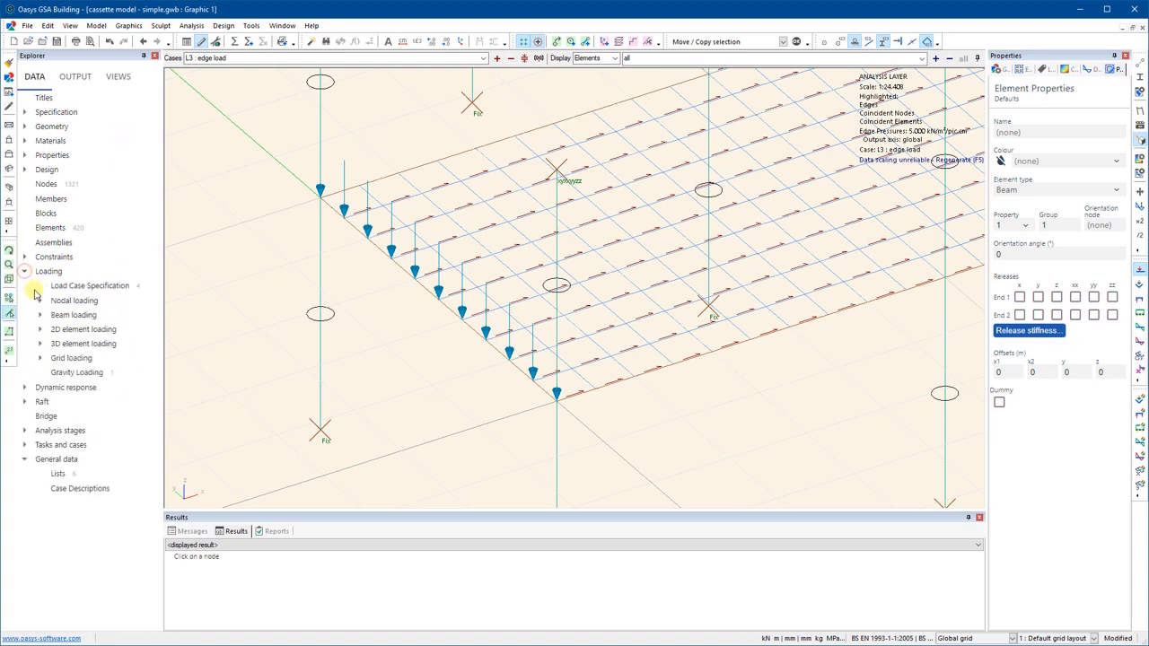
left_click(39, 329)
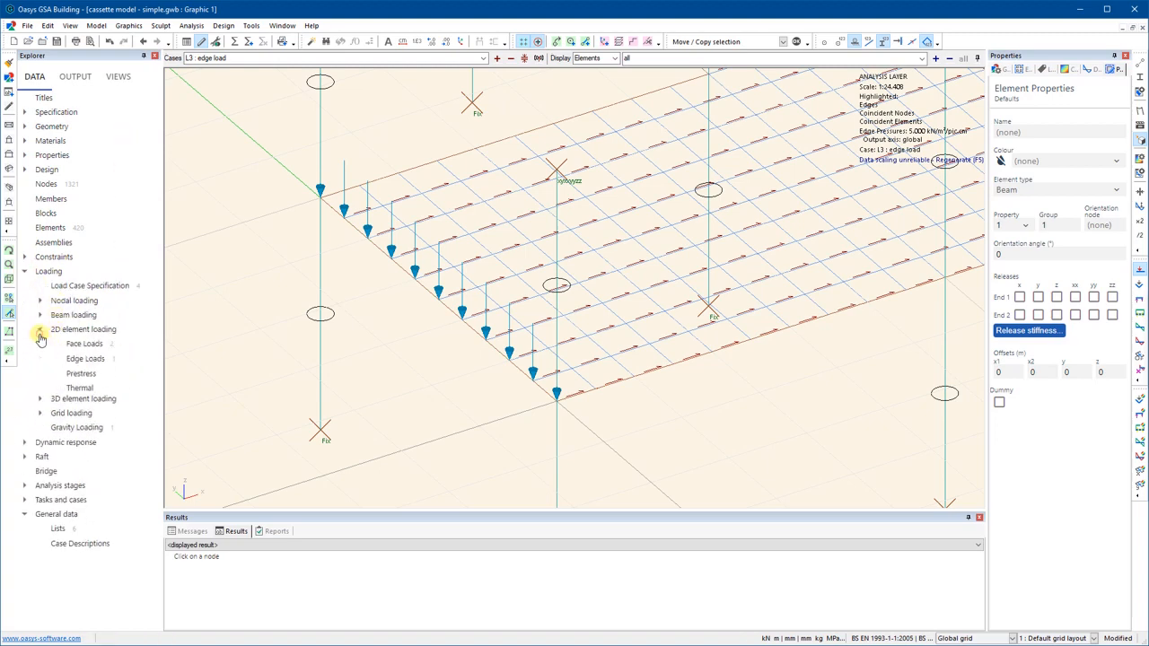
double_click(82, 359)
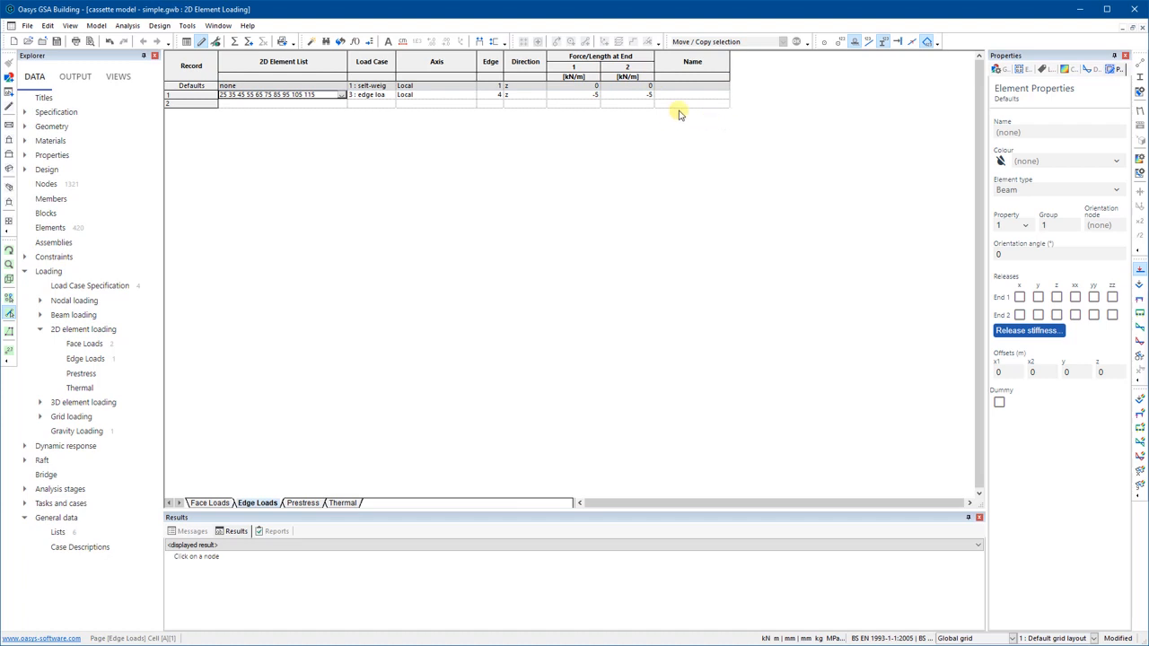
left_click(1136, 28)
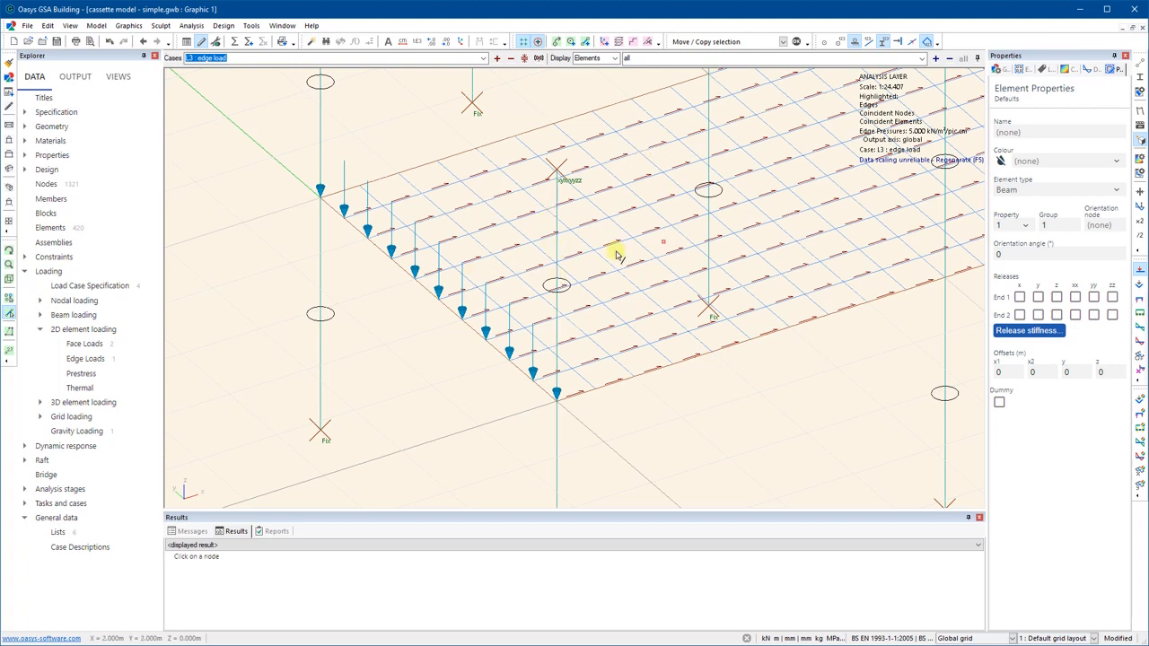
left_click(1137, 274)
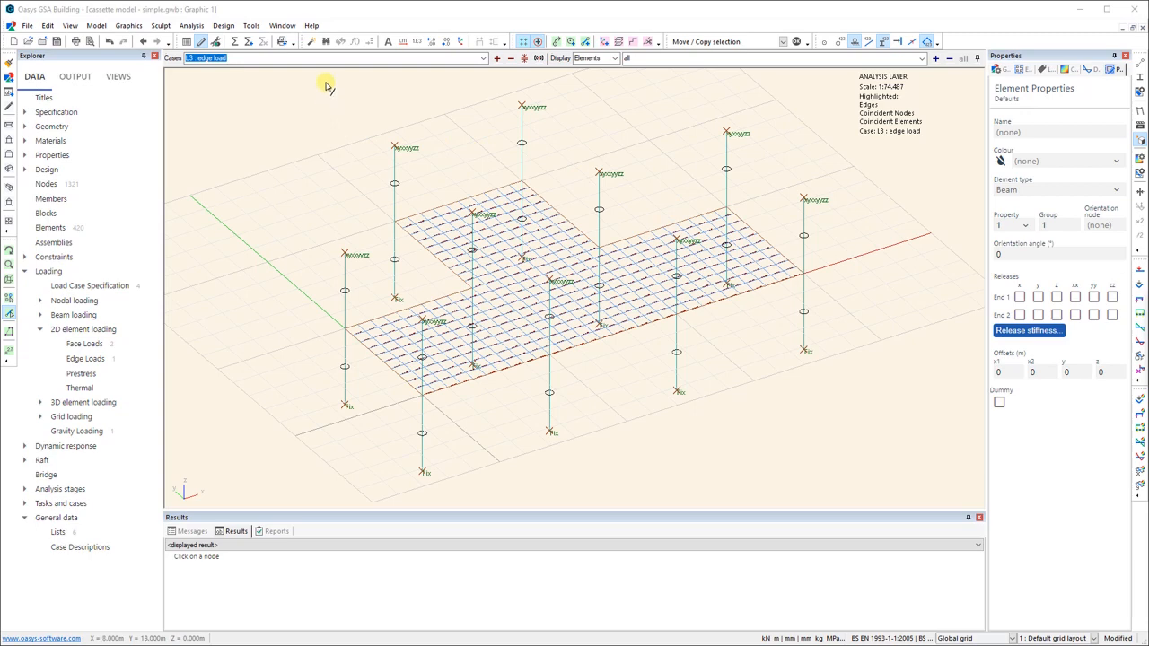
- Look through the command categories and the File command list in the toolbar customization dialog and close it
left_click(293, 45)
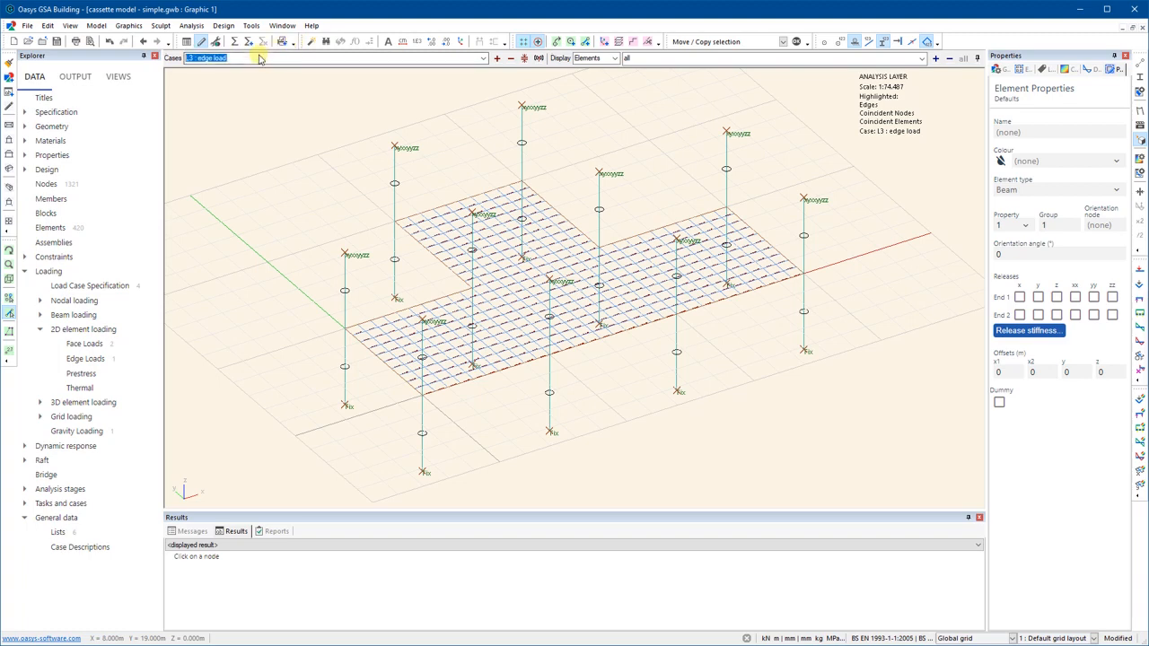
mouse_move(289, 57)
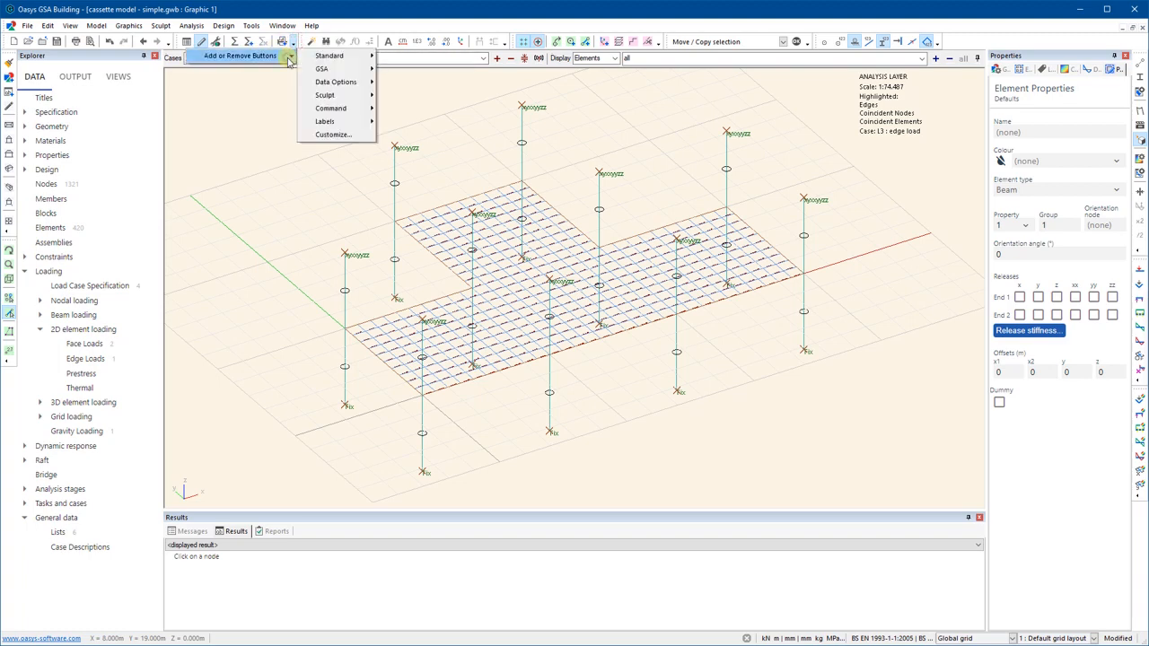
left_click(333, 135)
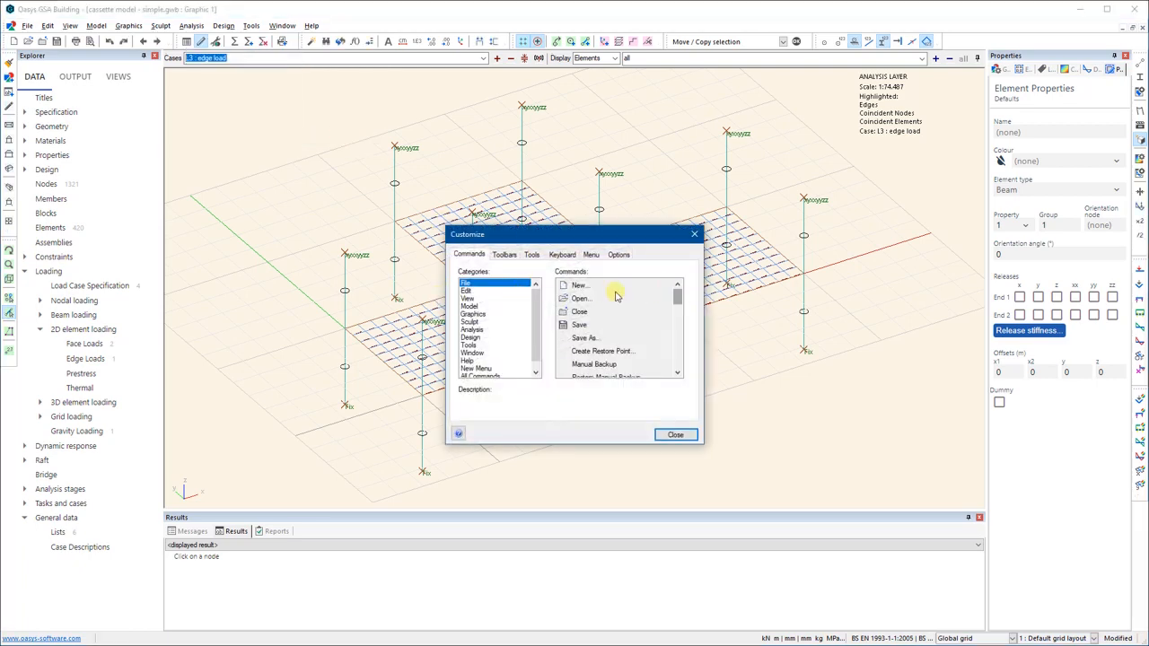
left_click_drag(539, 300, 541, 310)
left_click_drag(678, 300, 678, 360)
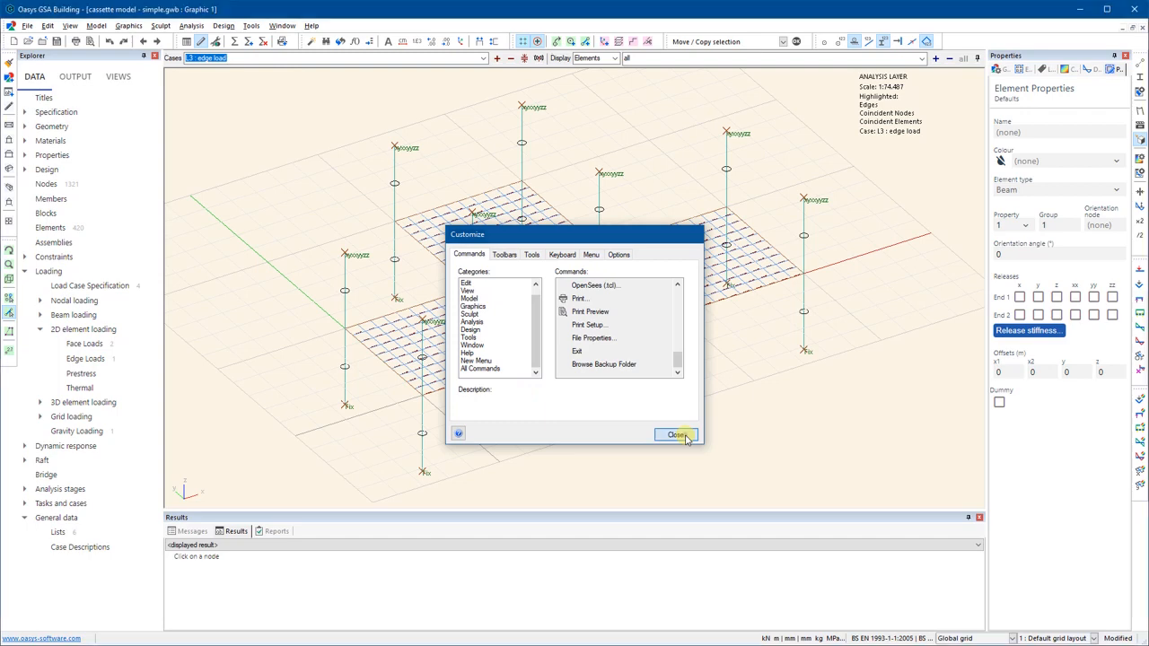
left_click(675, 435)
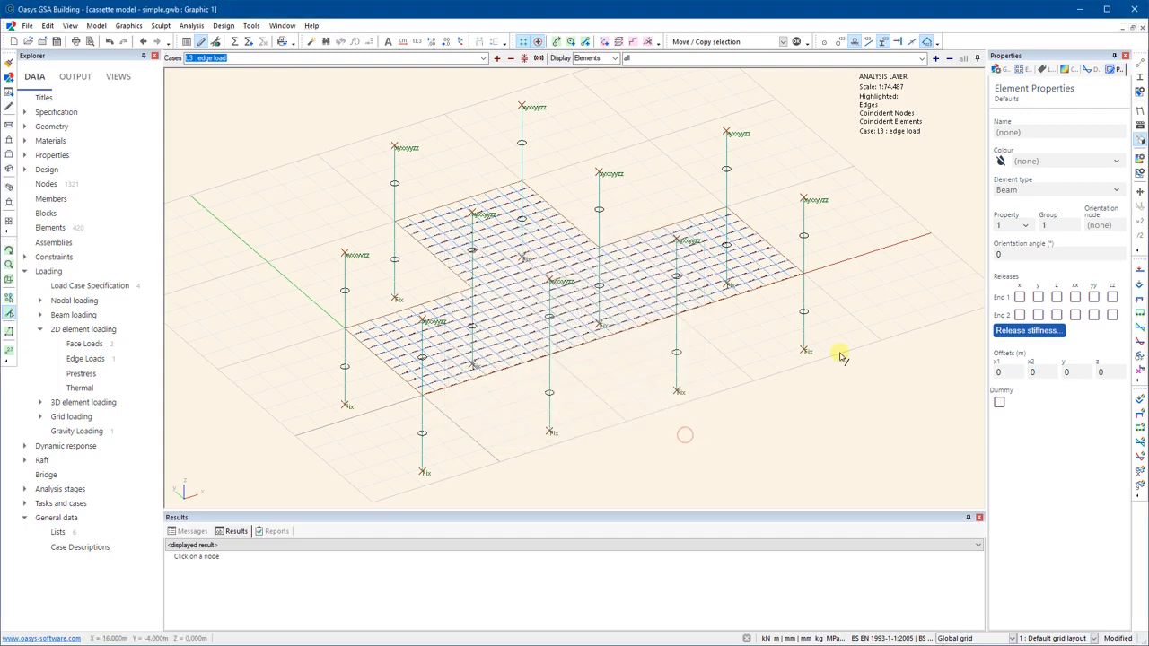
- Review which Data Options, Sculpt and Labels commands can be added to or removed from the toolbars
left_click(939, 43)
mouse_move(921, 59)
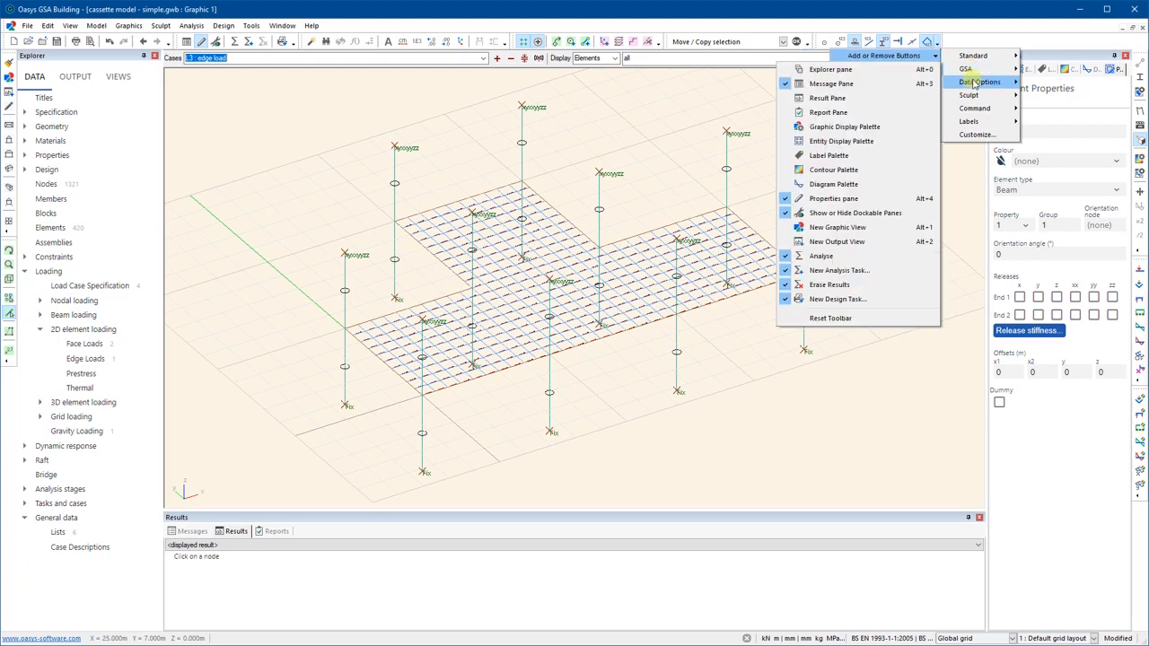
mouse_move(979, 97)
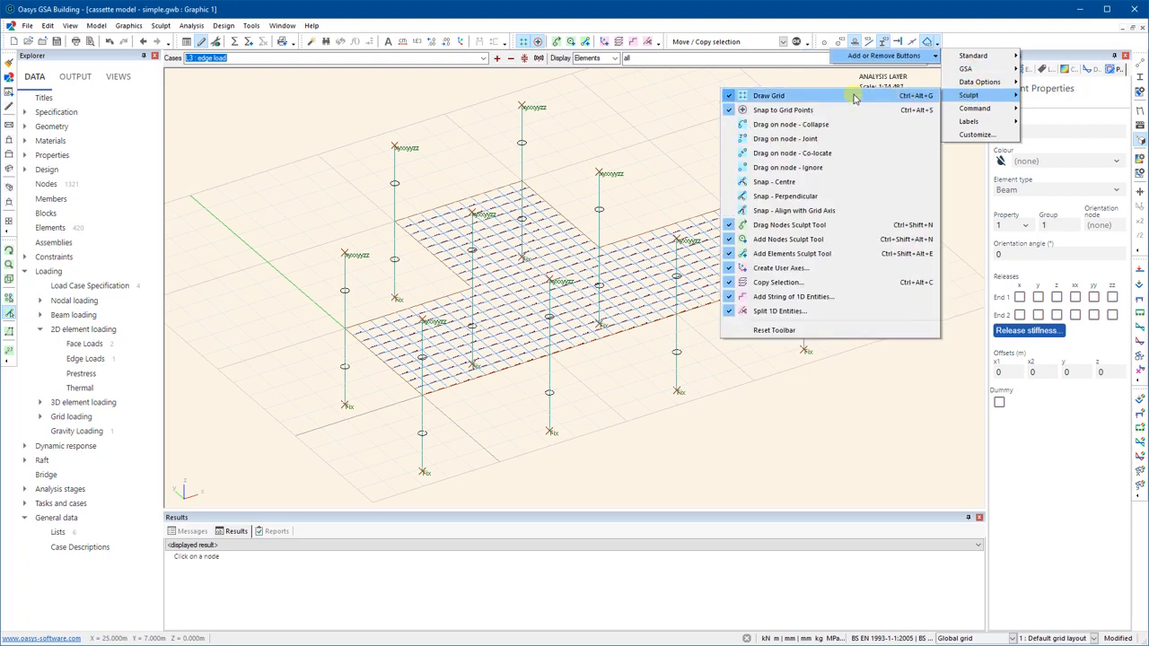
mouse_move(970, 121)
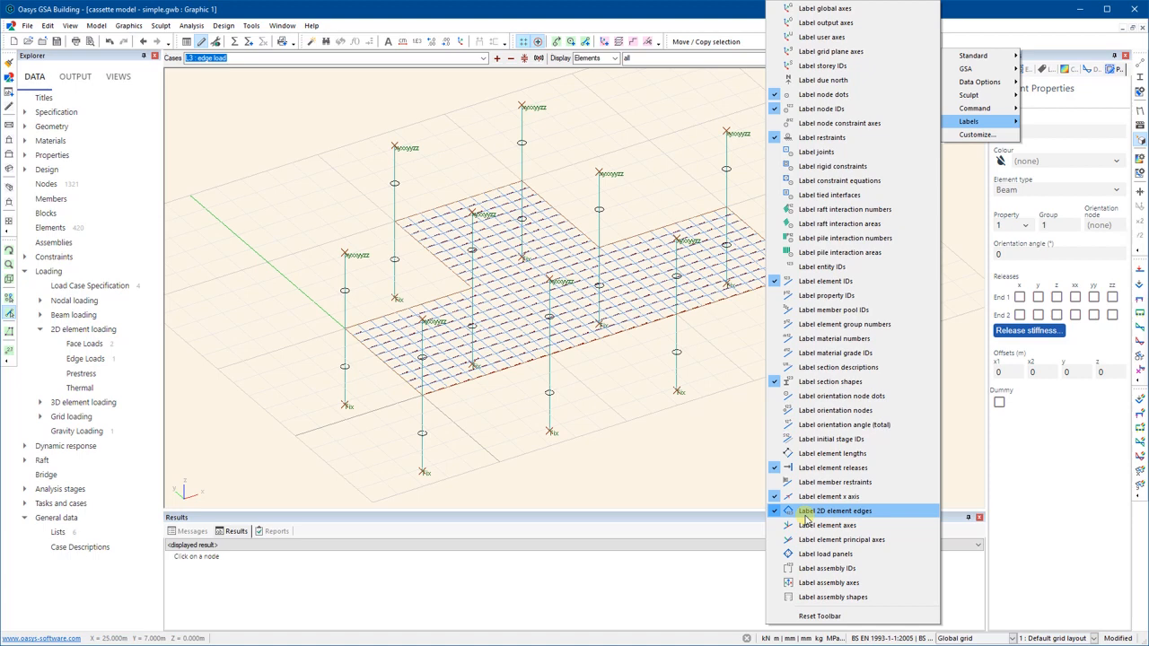
left_click(984, 12)
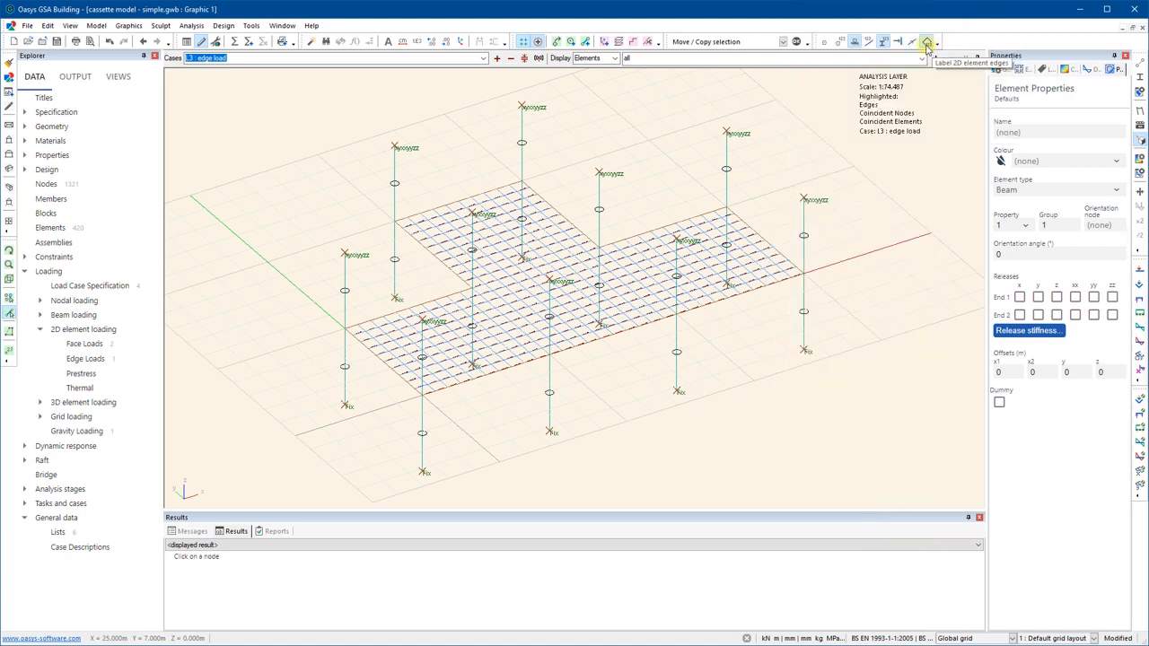
- Display the elements shrunk, with 2D element edge labels and node dots turned on, for a close view of the mesh
scroll(700, 283, "up", 5)
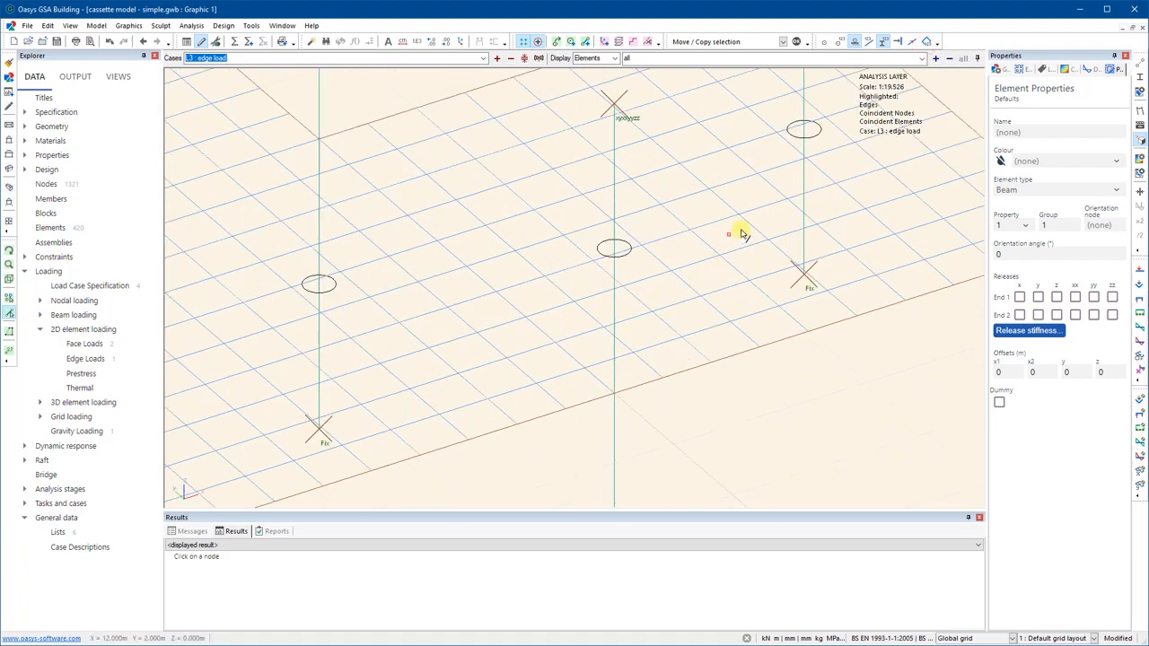
middle_click_drag(741, 230, 614, 279)
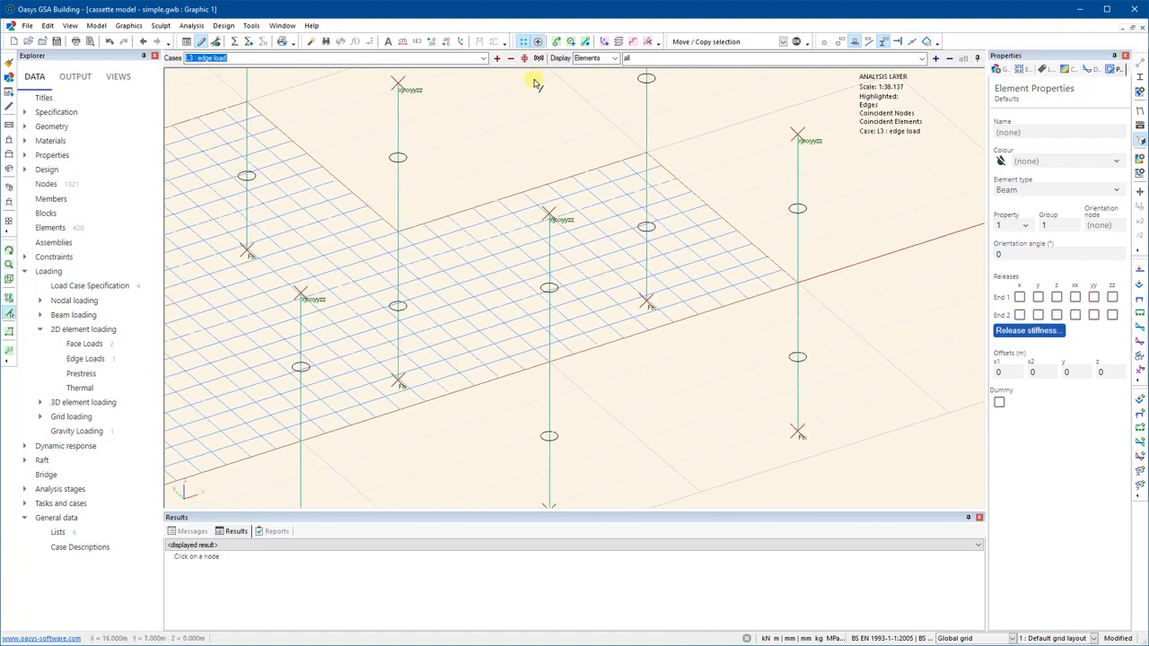
scroll(691, 240, "up", 3)
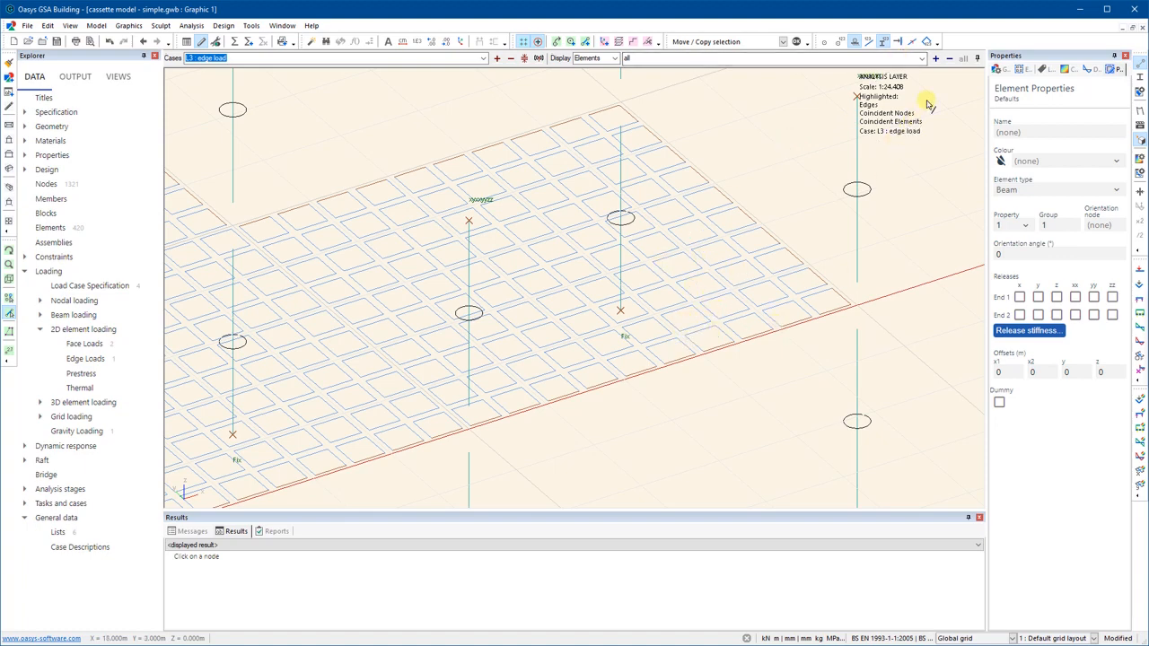
left_click(928, 43)
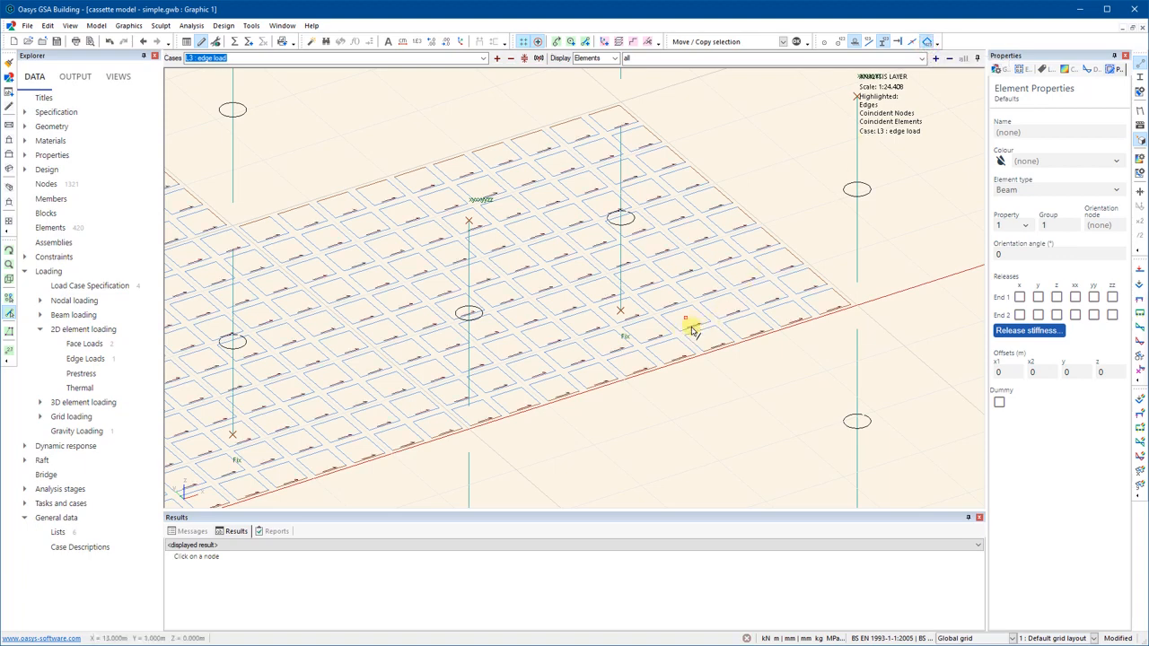
scroll(689, 332, "up", 5)
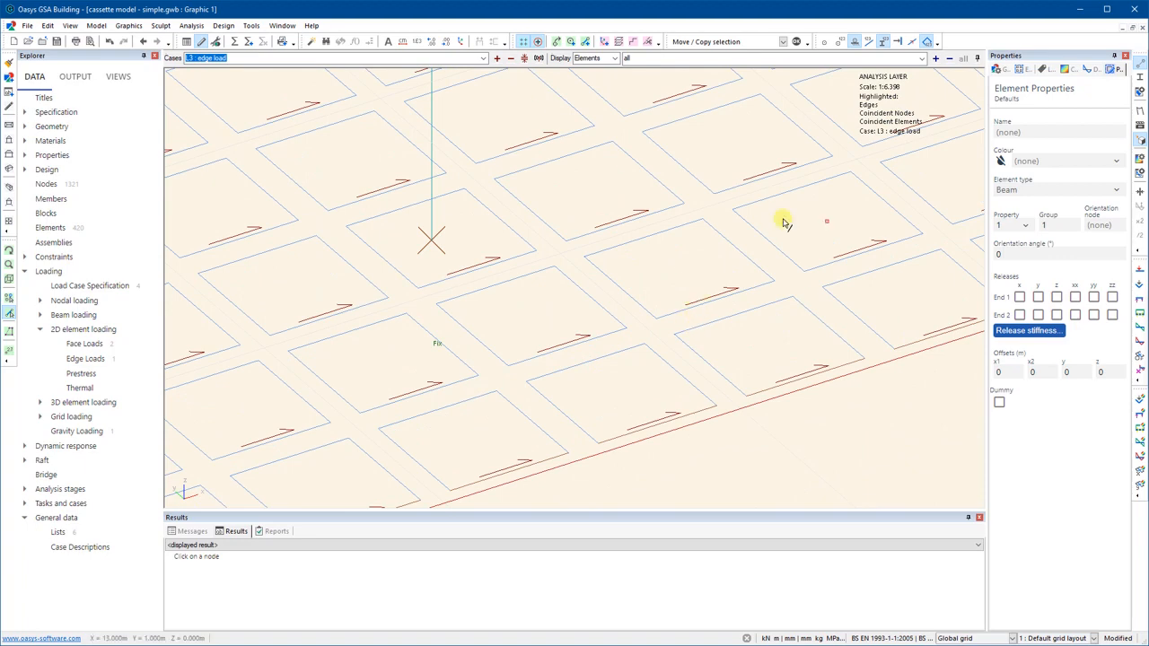
left_click(825, 43)
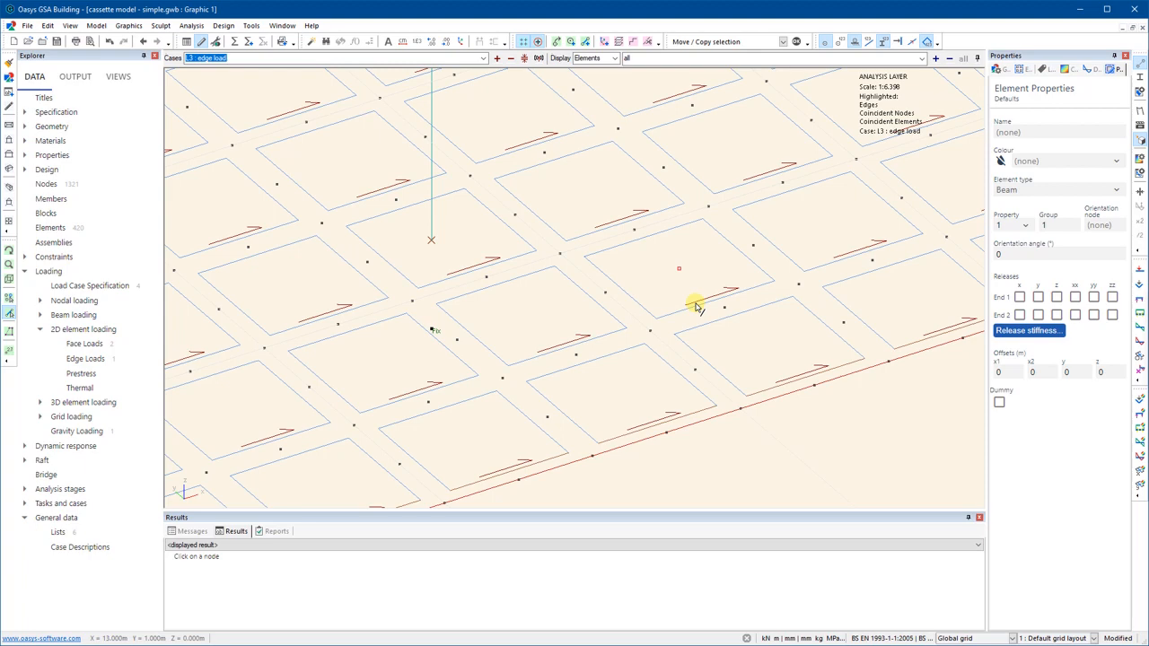
- Check the edge number in the 2D edge loads table and compare it with the load arrows on the shrunken slab elements
double_click(86, 360)
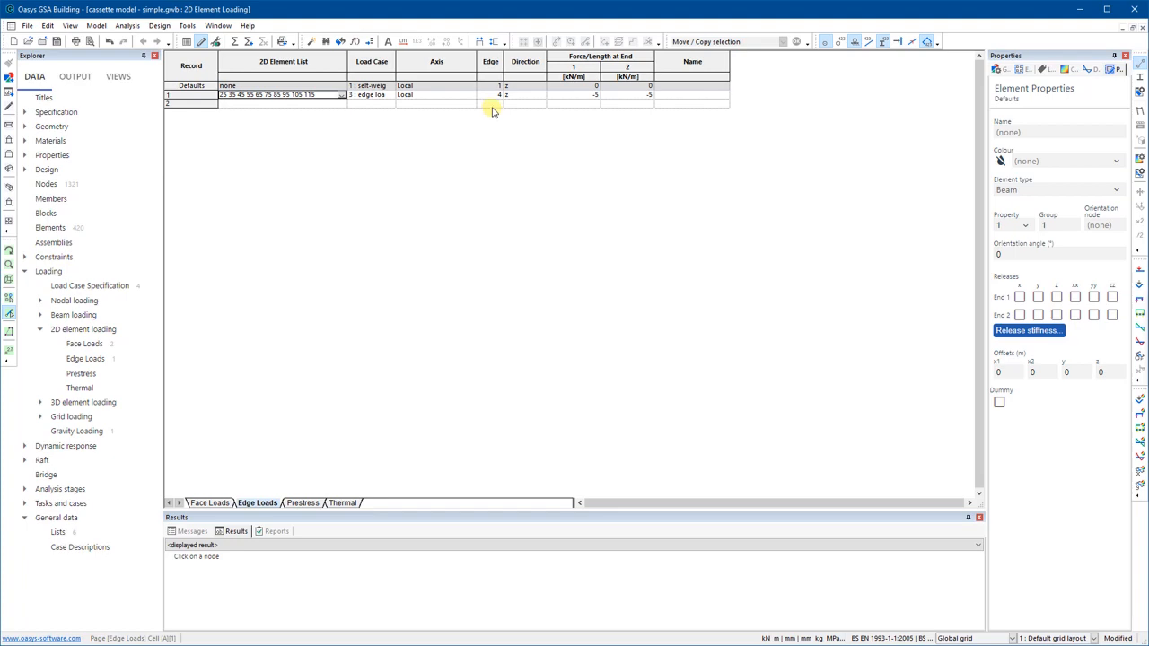
left_click(1143, 25)
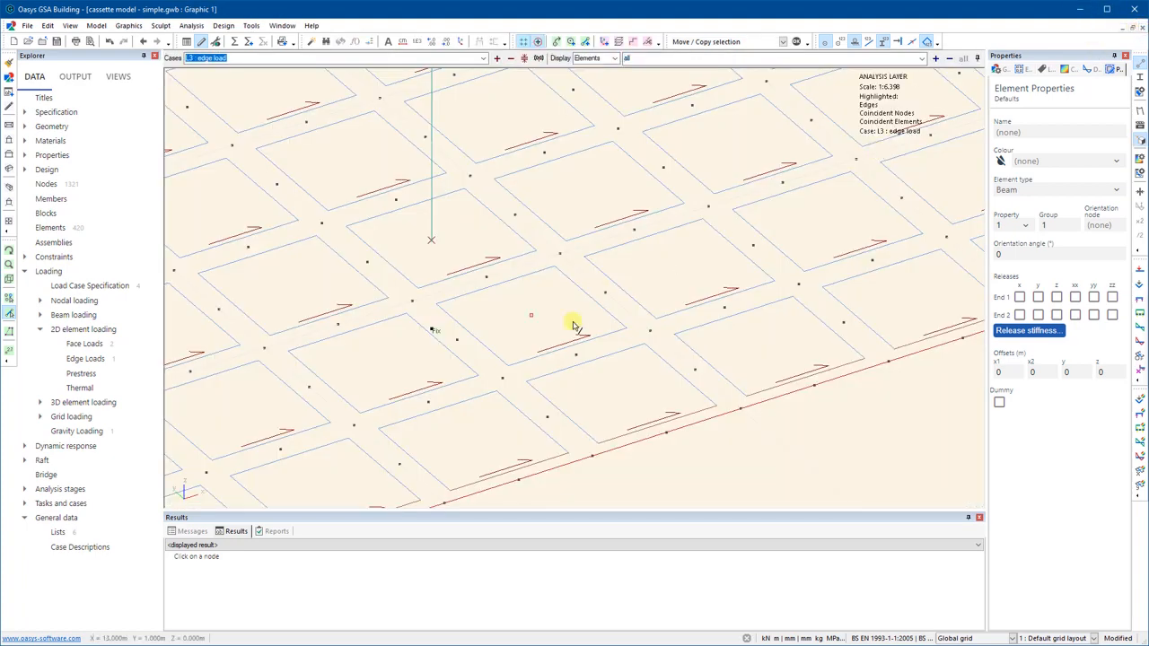
scroll(503, 329, "down", 5)
scroll(557, 329, "down", 5)
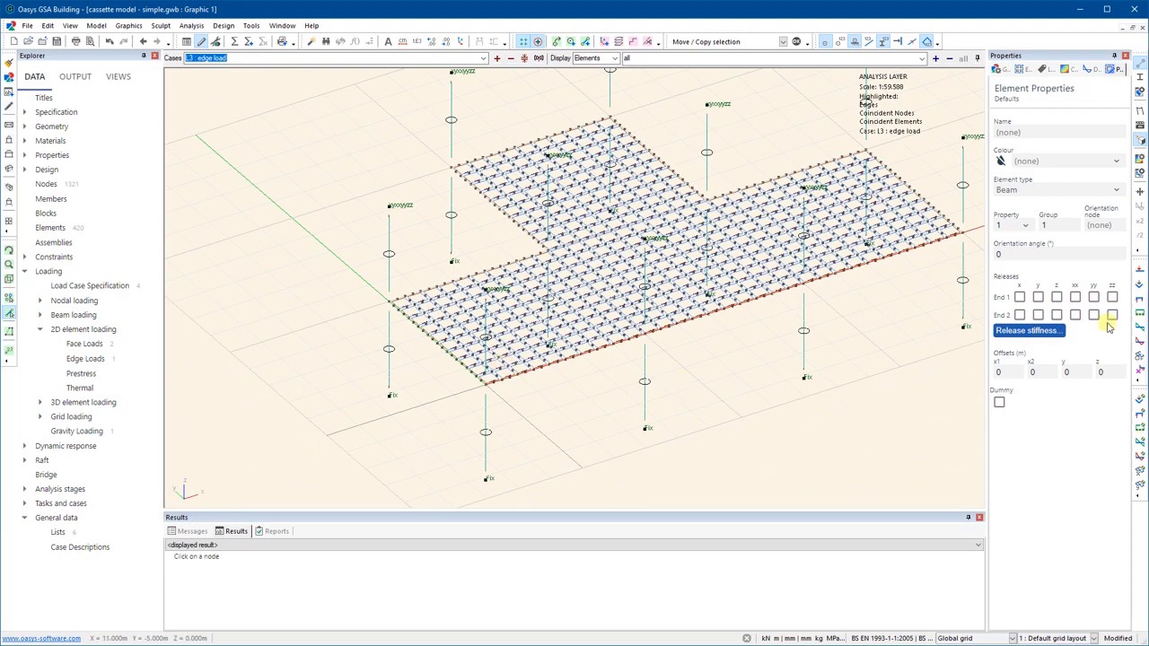
scroll(449, 352, "up", 7)
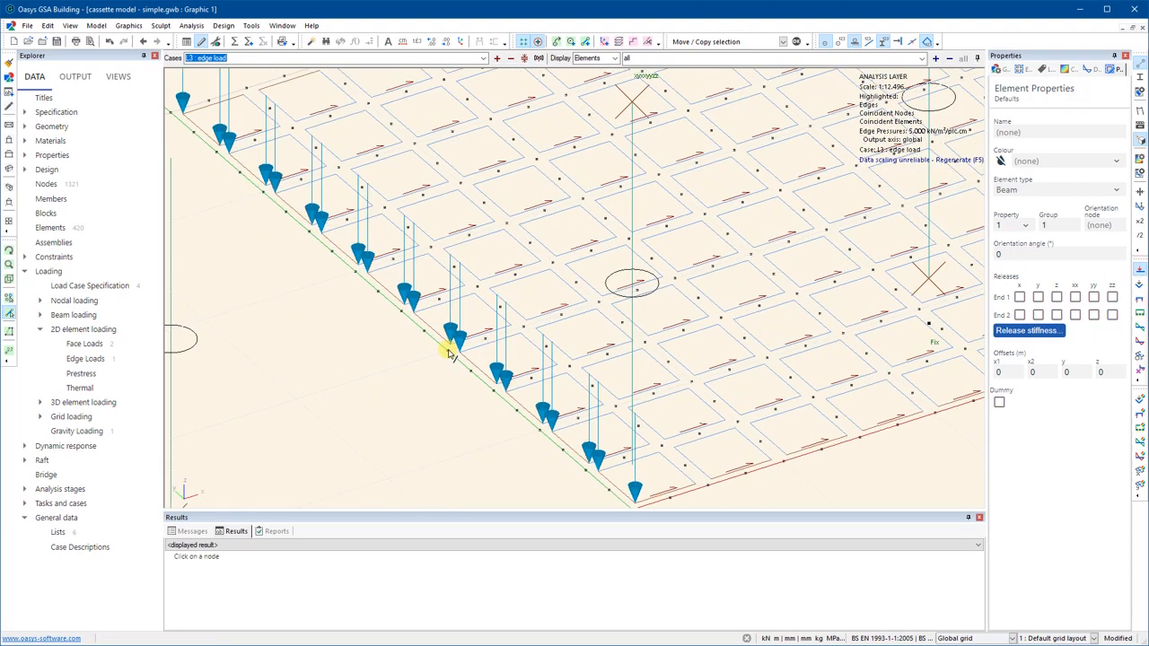
scroll(513, 333, "up", 3)
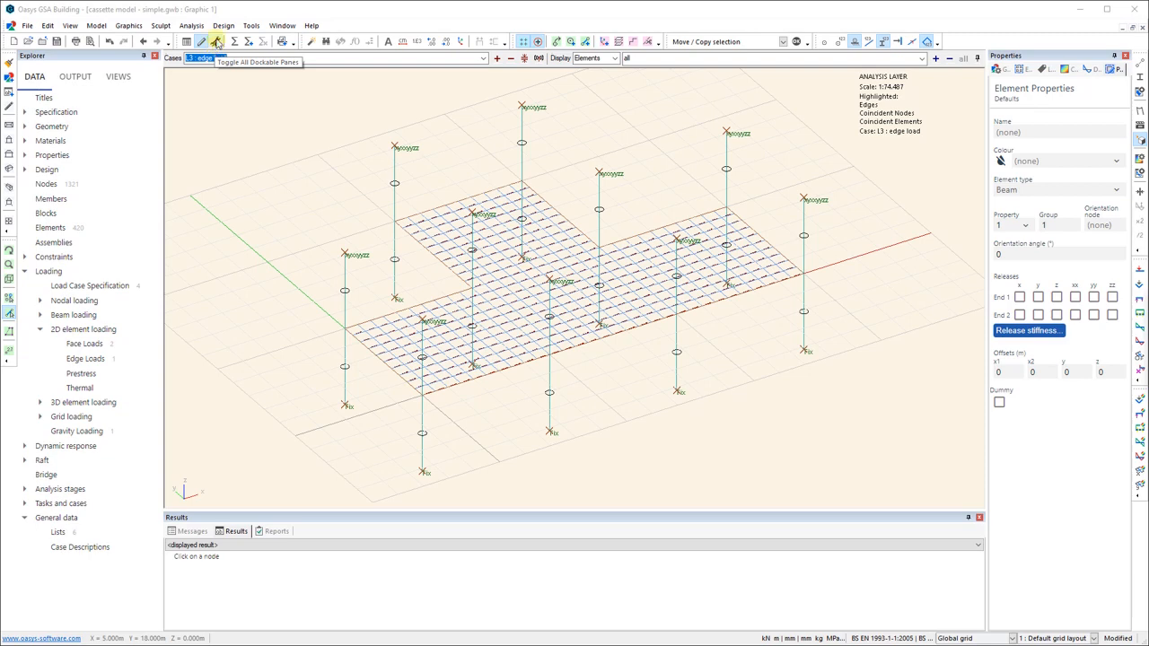
- Hide all dockable panes to enlarge the graphic view, and show them again
left_click(218, 43)
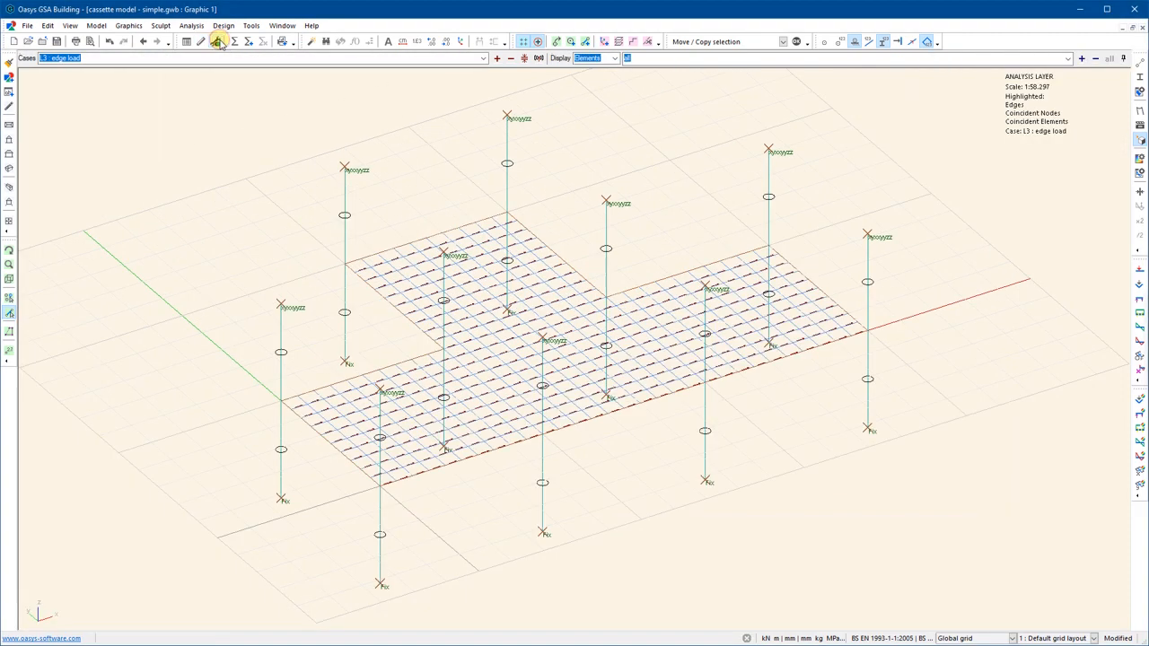
left_click(218, 43)
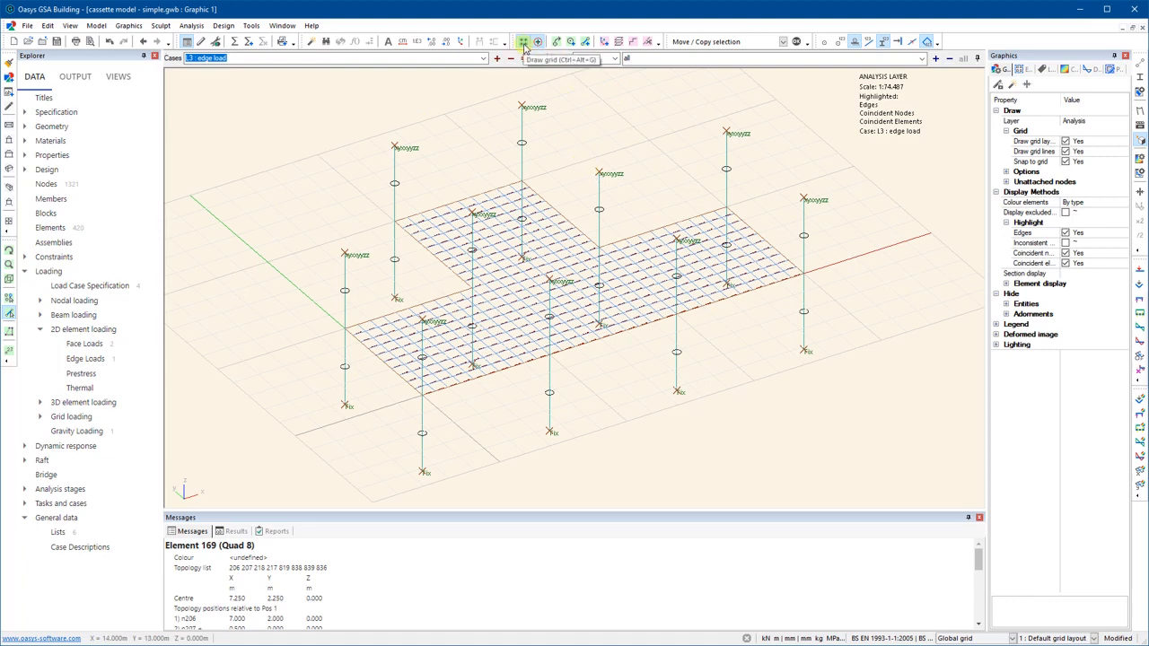
- Switch the drawing grid off and back on, and review the list of available sculpt operations
left_click(524, 46)
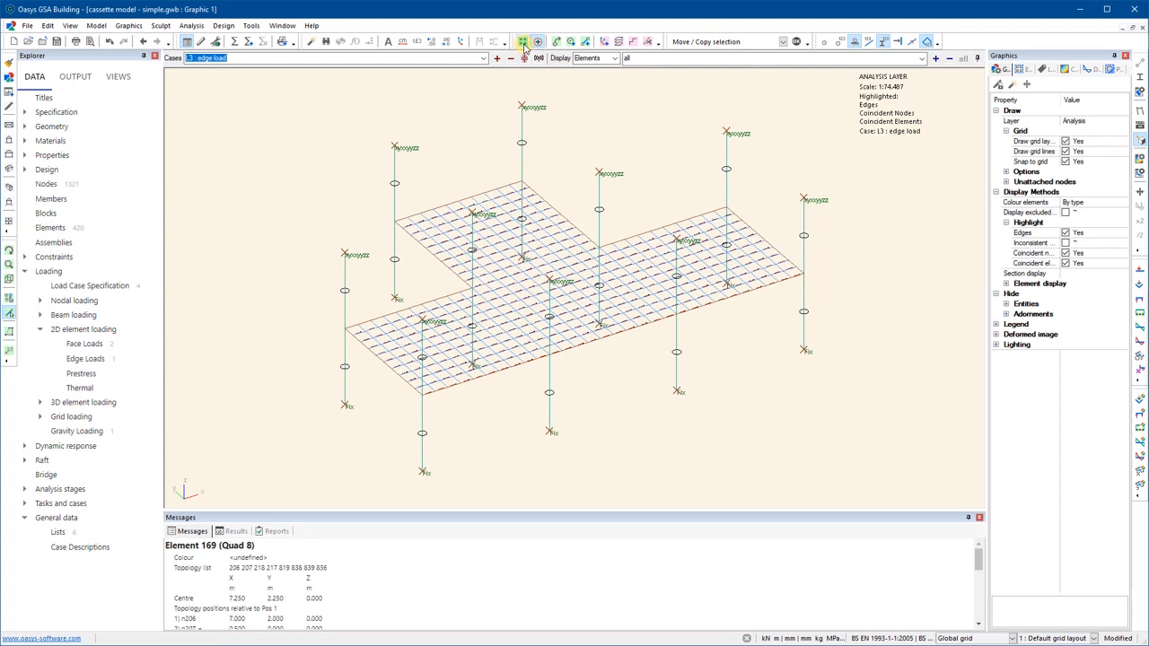
left_click(524, 46)
left_click(524, 46)
left_click(525, 46)
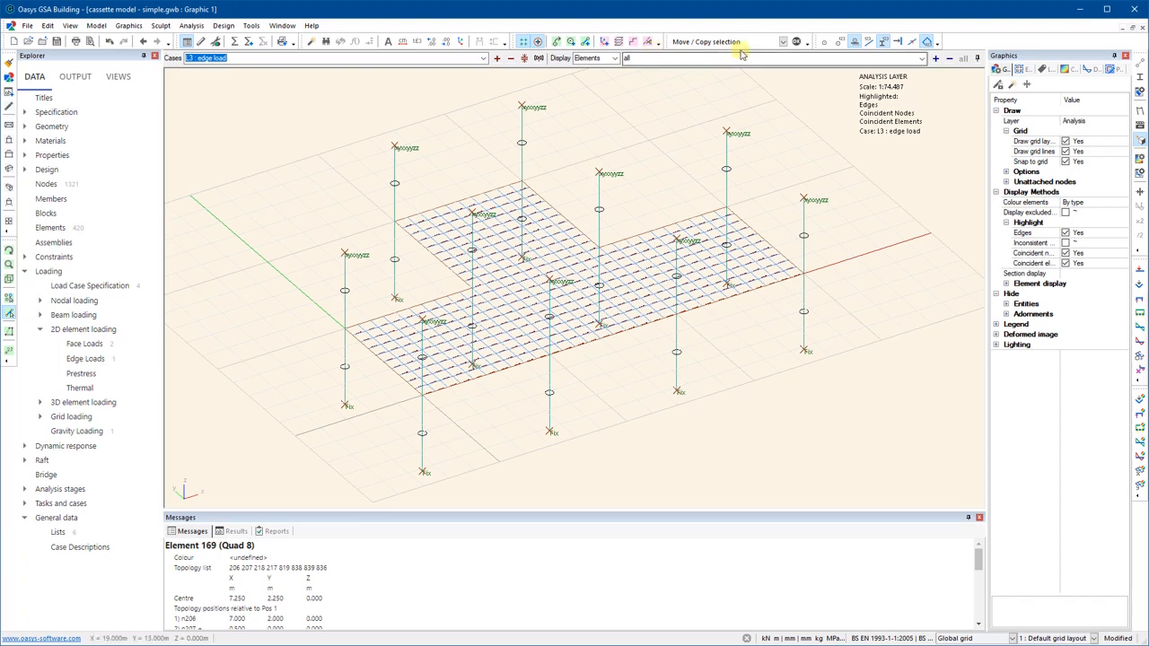
left_click(785, 43)
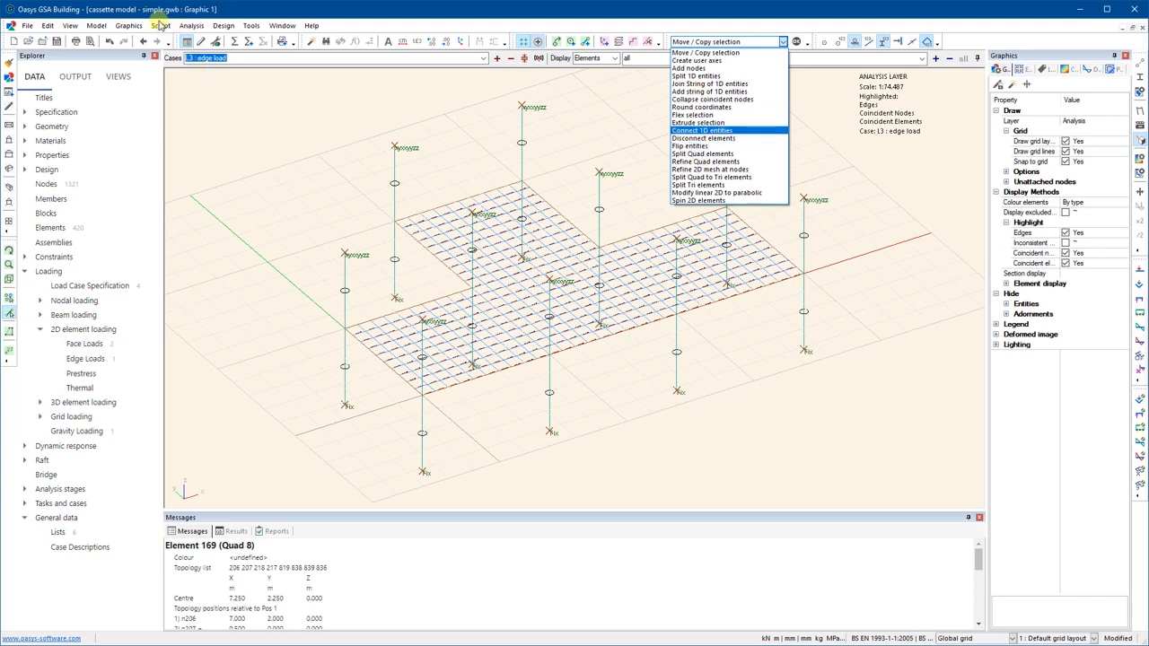
left_click(715, 4)
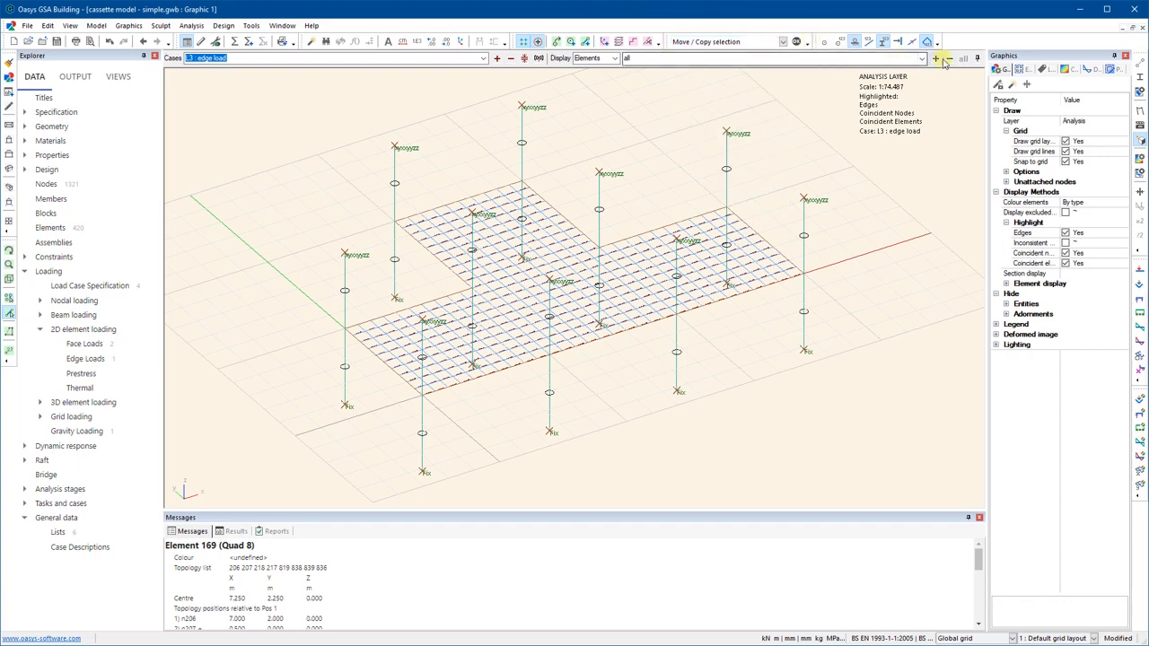
- Toggle the node dots, node ID labels and node restraint labels one after another, returning each to its original state
left_click(823, 46)
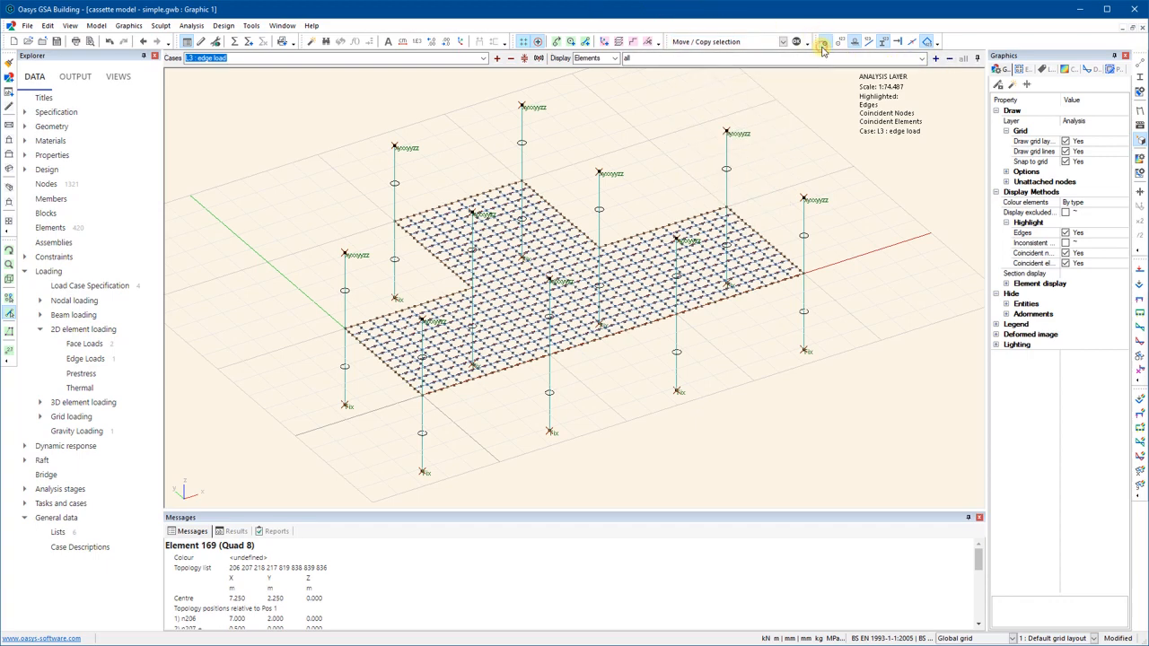
left_click(822, 47)
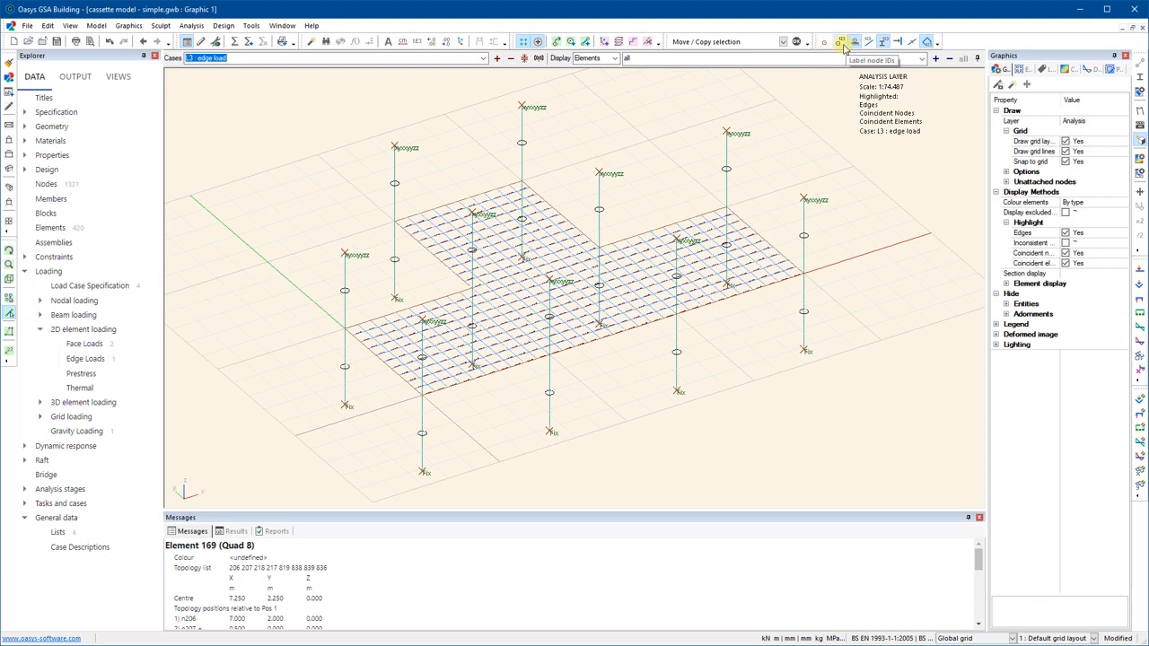
left_click(842, 43)
left_click(842, 42)
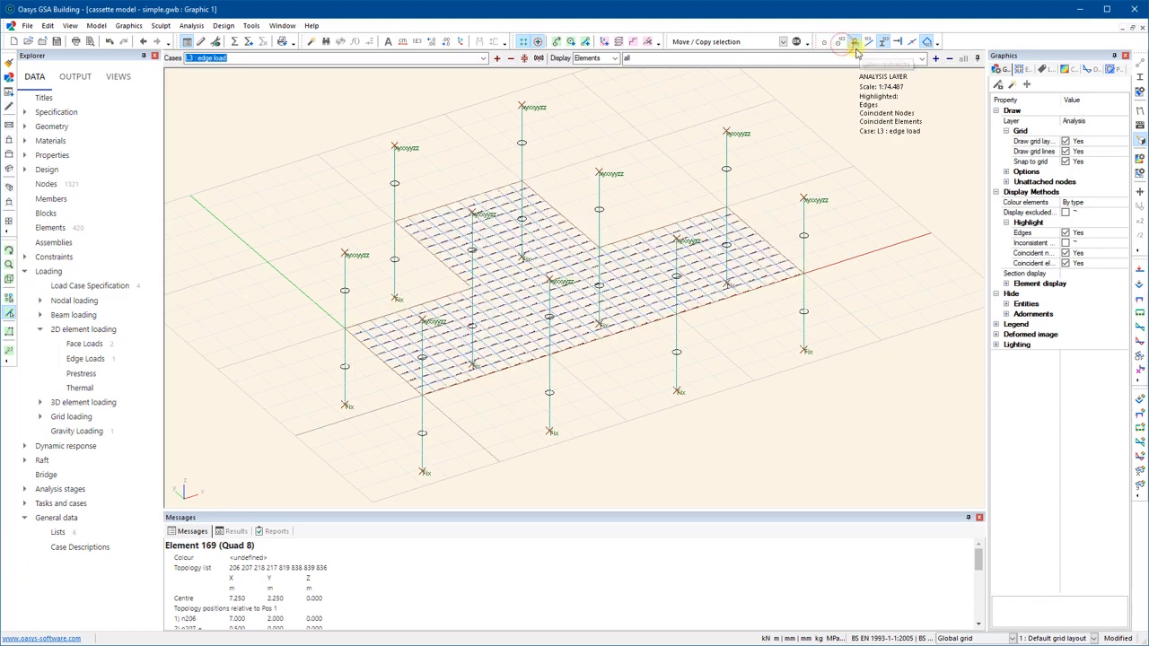
left_click(855, 43)
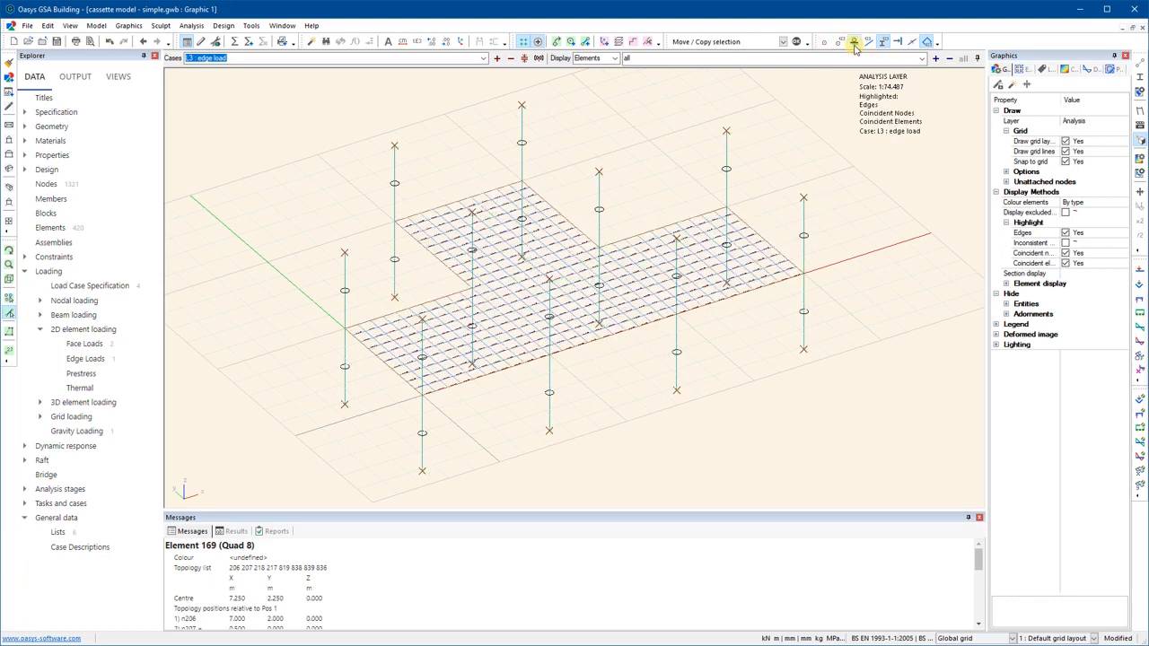
left_click(854, 43)
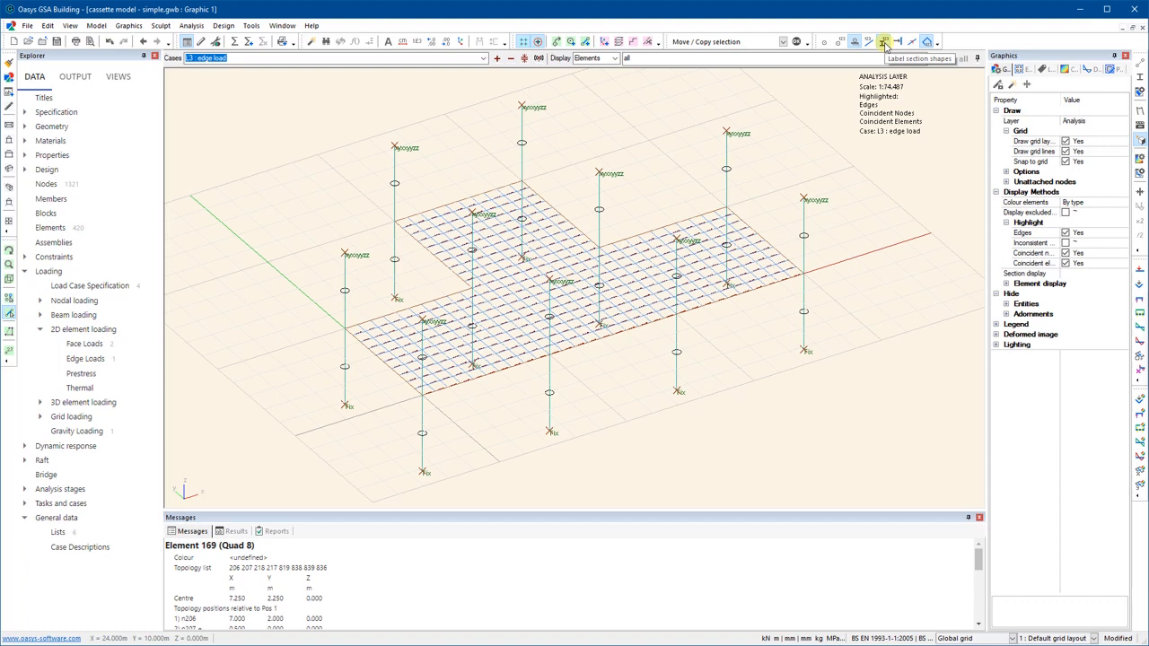
- Display the columns and slab with their full section shapes, and return to the plain line display
left_click(1142, 78)
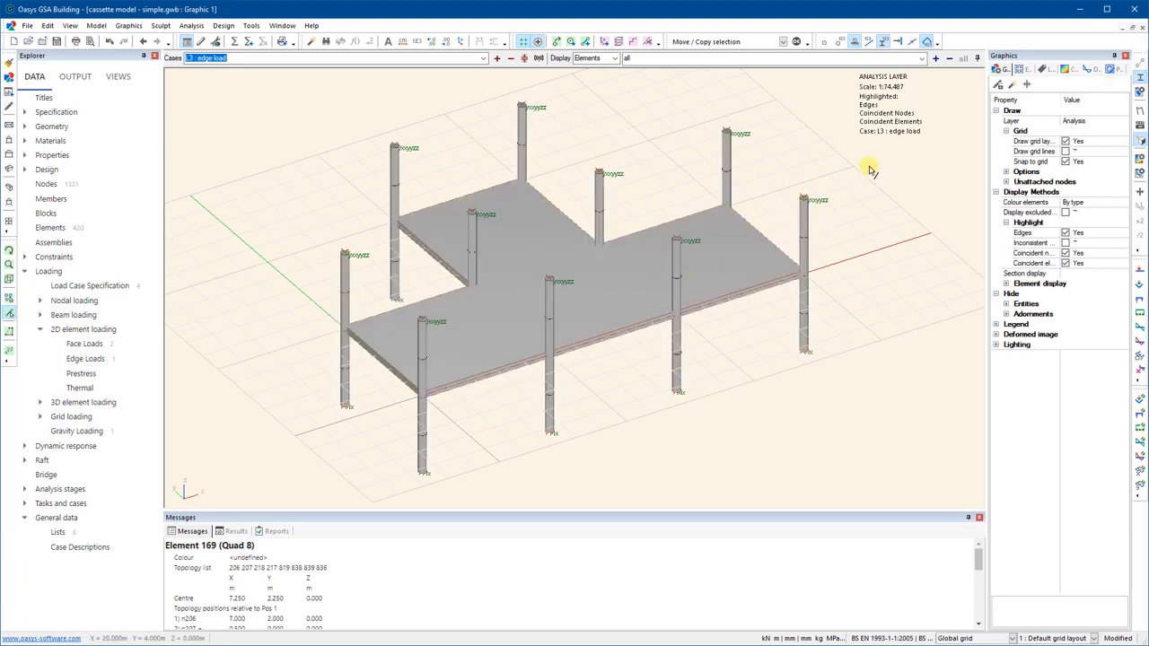
left_click(1140, 78)
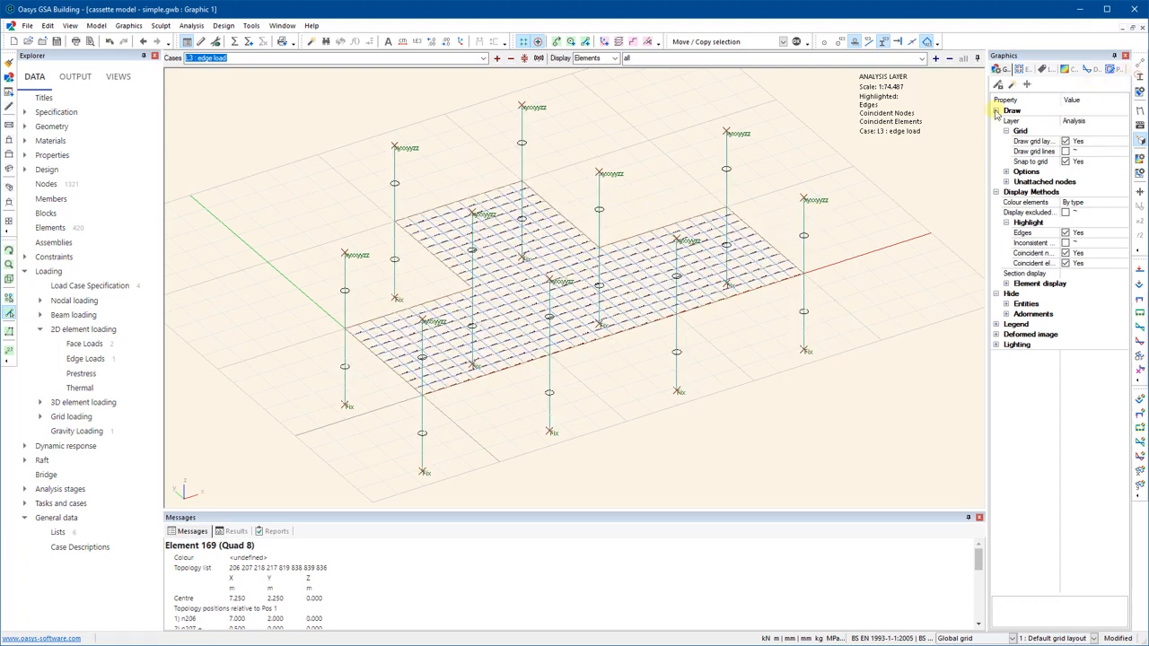
left_click(1140, 92)
key("Escape")
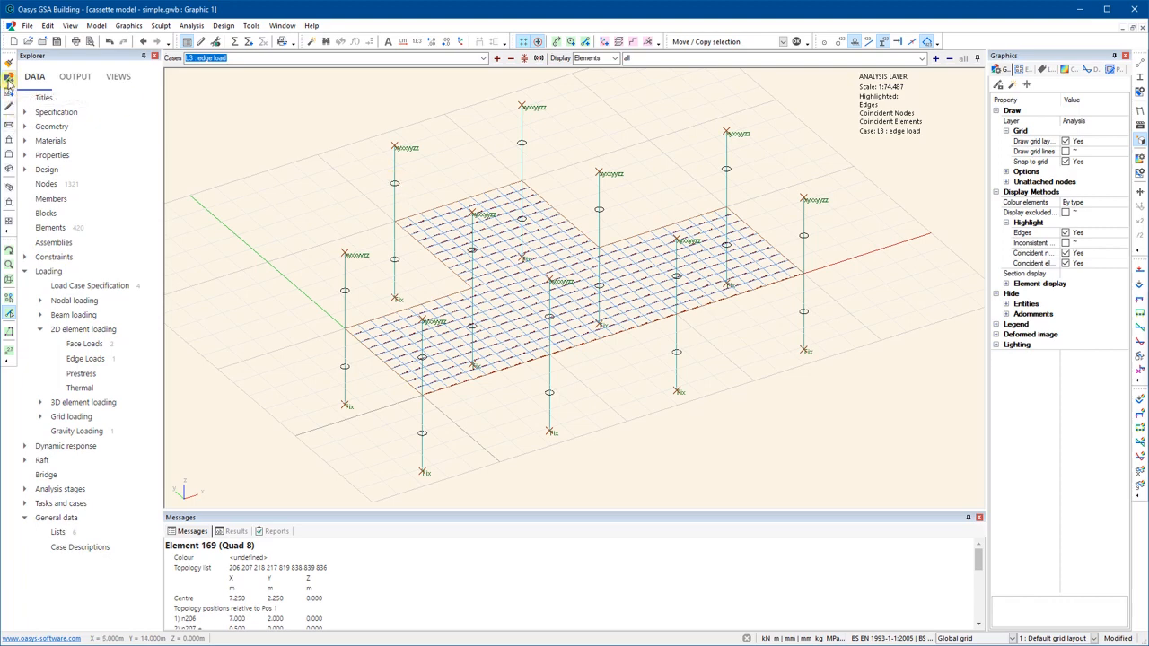
- Open a default plan graphic view and close it, and open a second view that copies the current view's settings
left_click(8, 79)
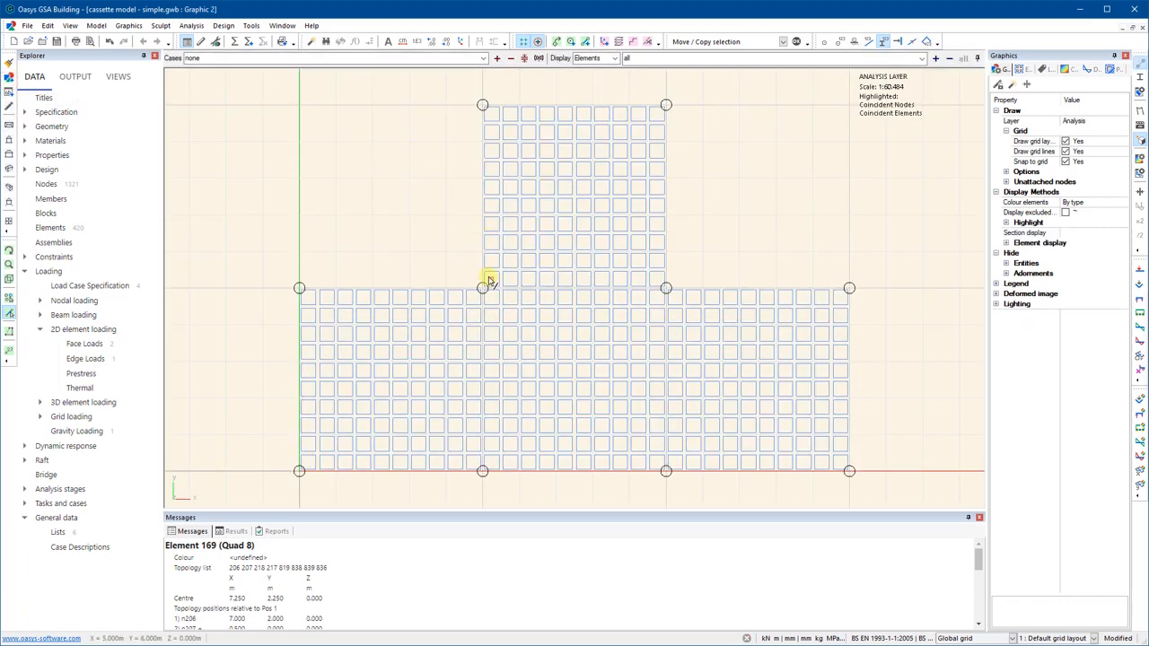
left_click(1143, 28)
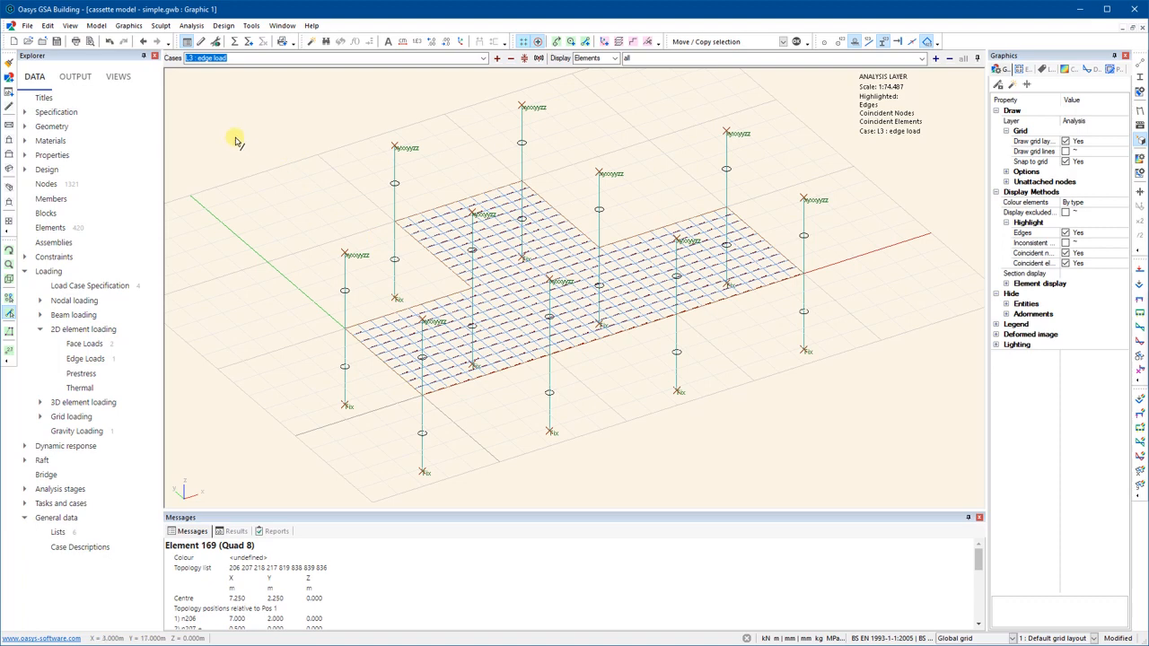
left_click(8, 79)
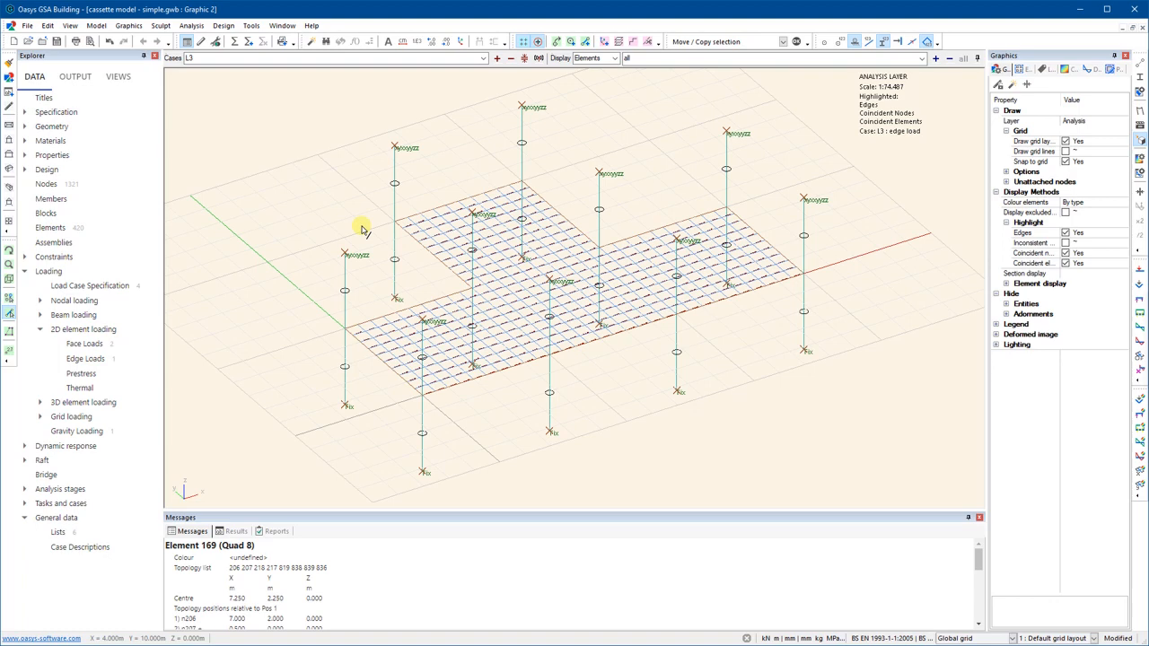
- Restore the graphic views to floating windows, reposition Graphic 2, close it, and maximise the original view
left_click(1130, 27)
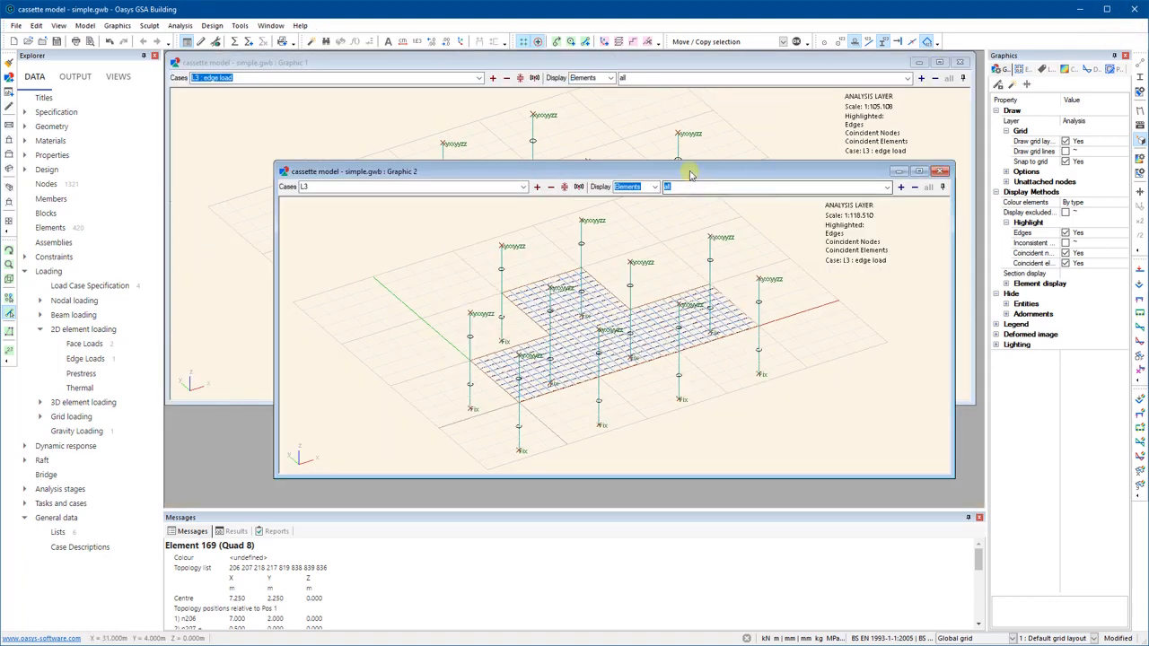
left_click_drag(687, 185, 669, 153)
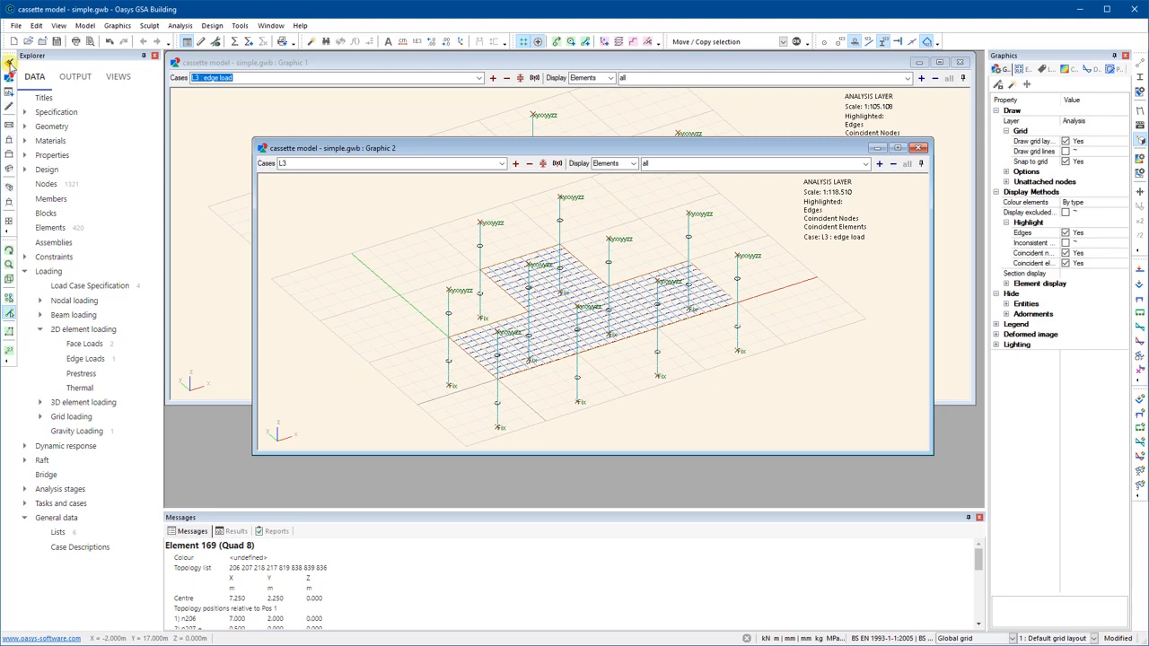
left_click(918, 148)
left_click(939, 62)
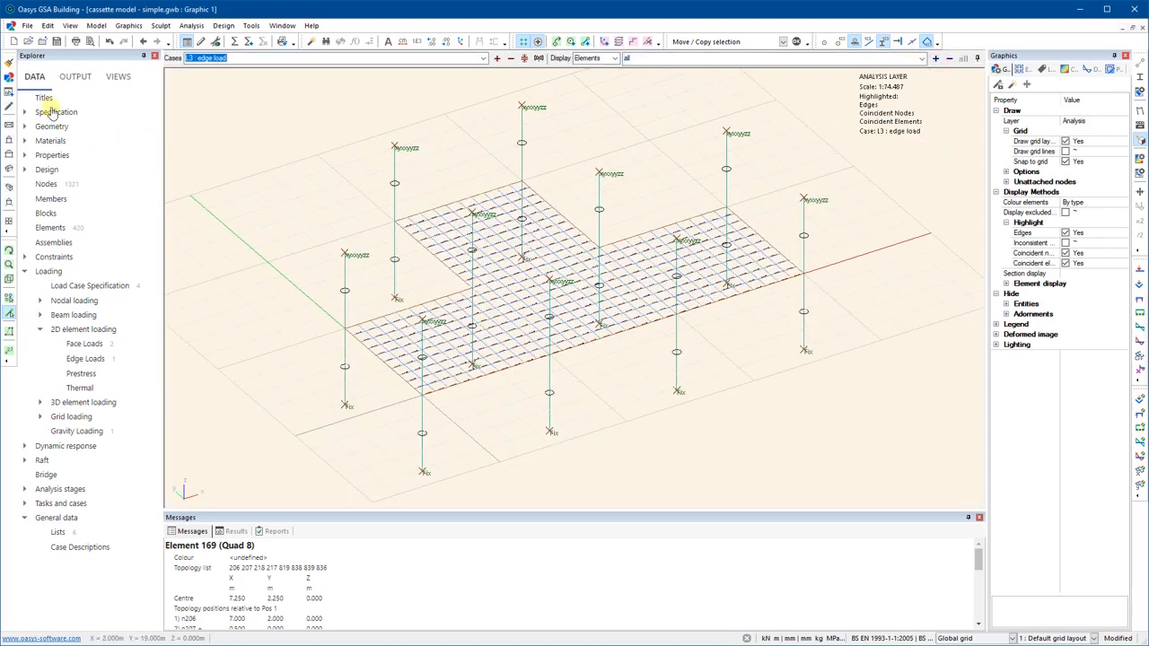
- Generate an output view of the Nodes and Supports input data for all nodes
left_click(9, 93)
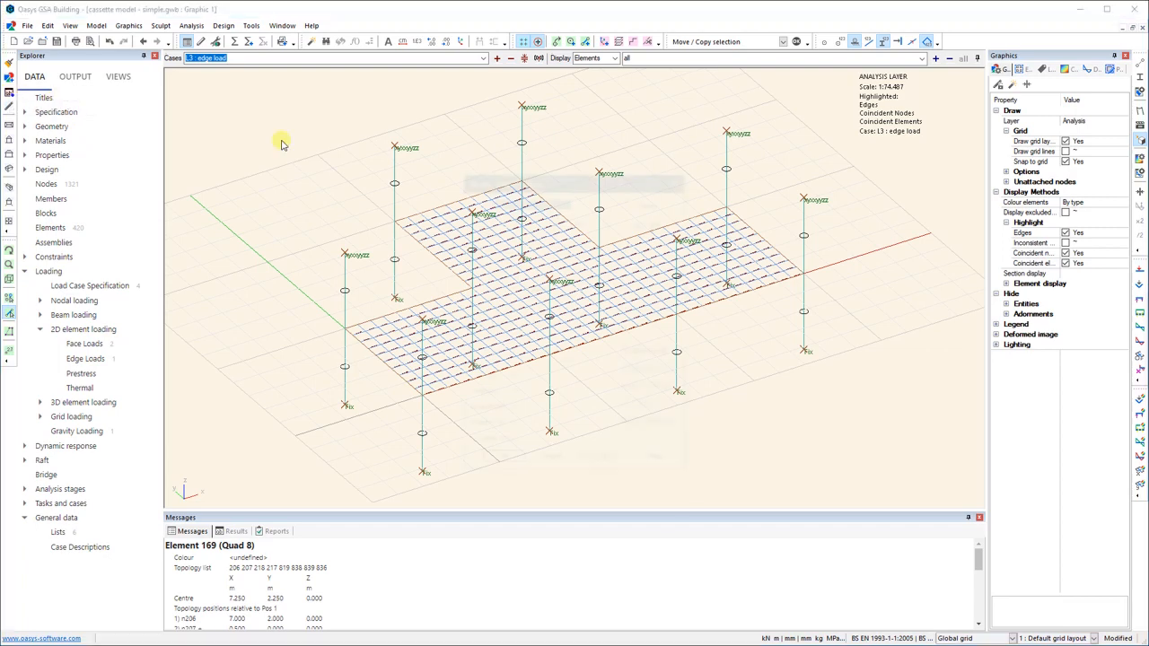
left_click_drag(608, 219, 608, 244)
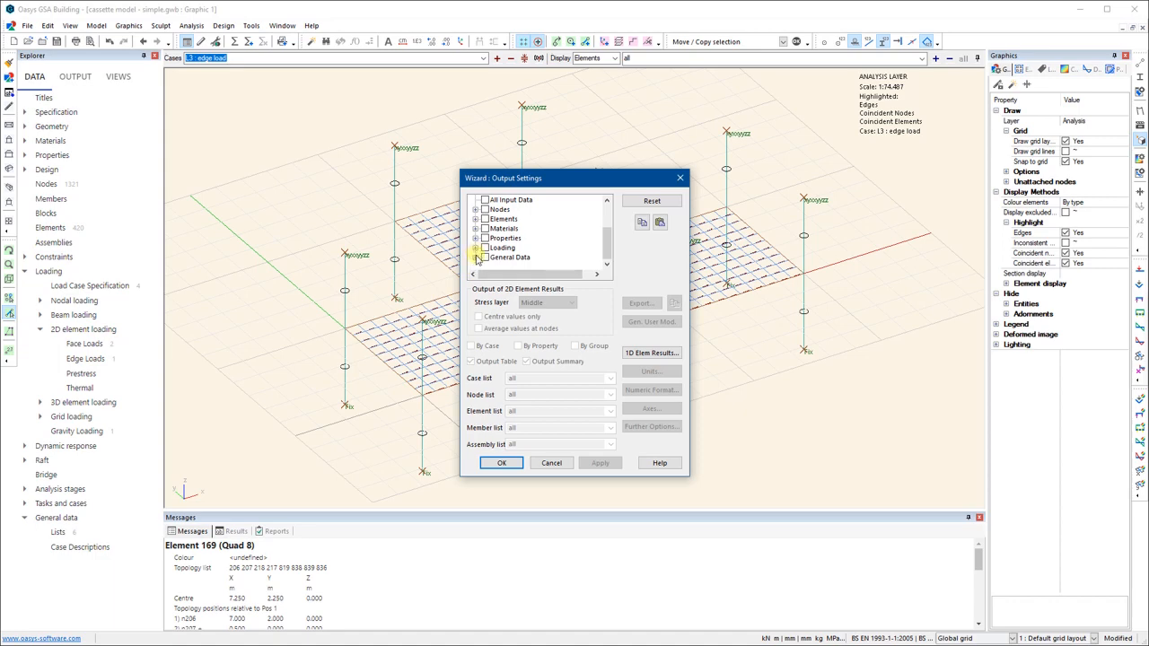
left_click(475, 209)
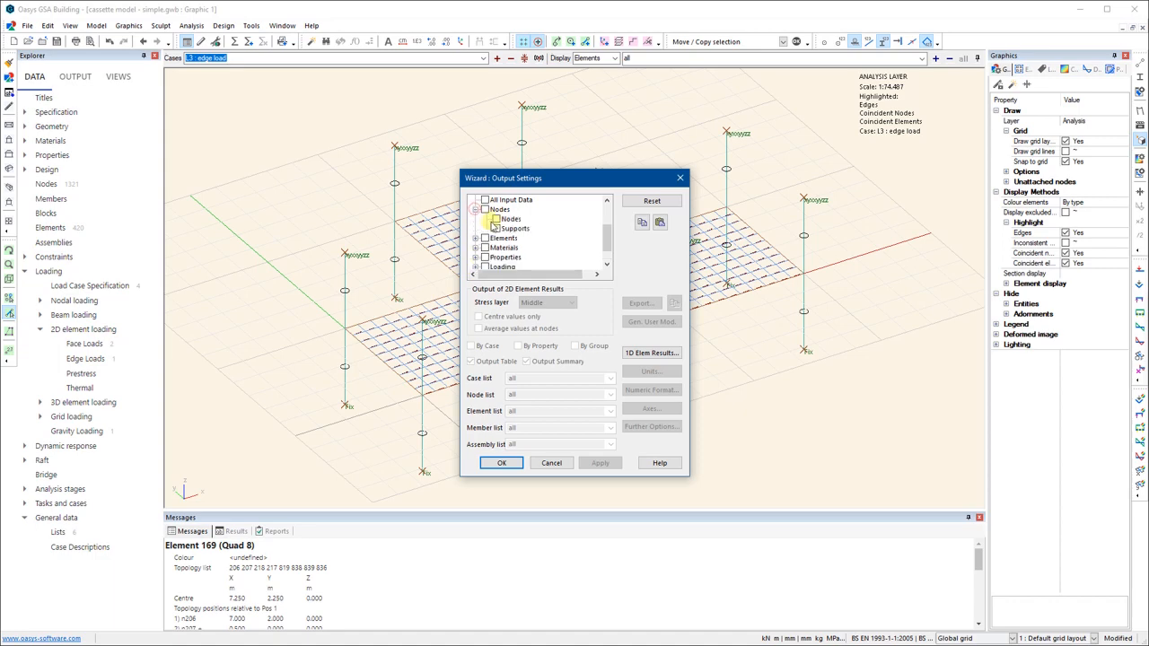
left_click(496, 219)
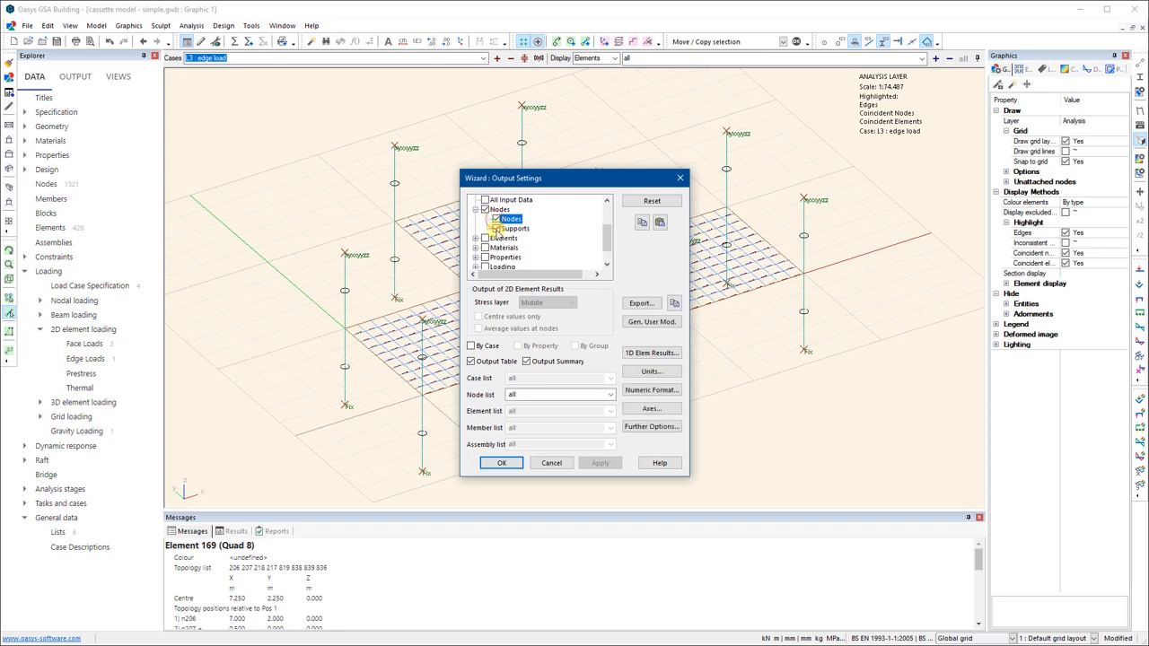
left_click(496, 228)
scroll(481, 256, "down", 1)
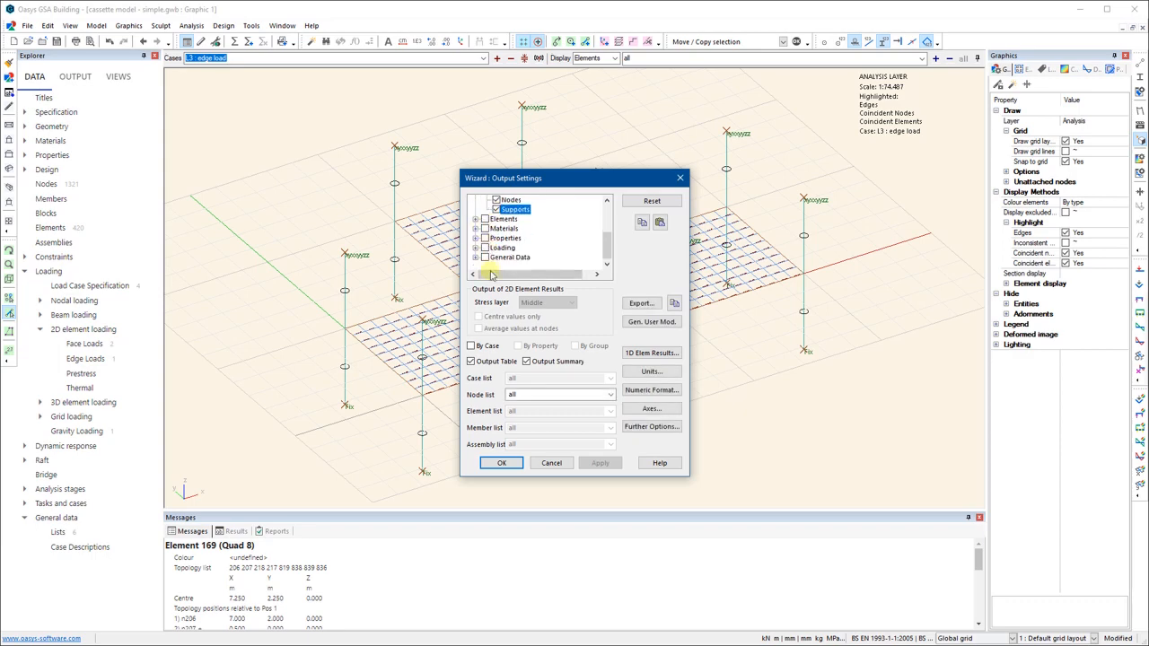
left_click(500, 463)
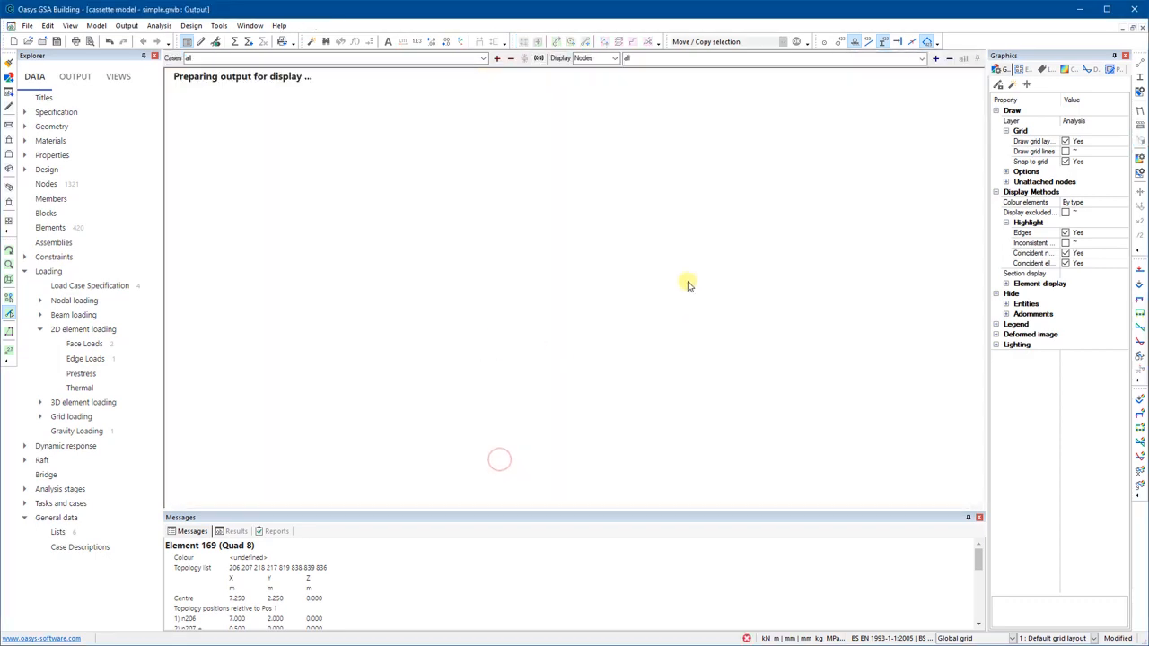
- Read through the nodes output table with its coordinates and restraints, and close the output view
scroll(332, 254, "down", 2)
scroll(332, 252, "up", 3)
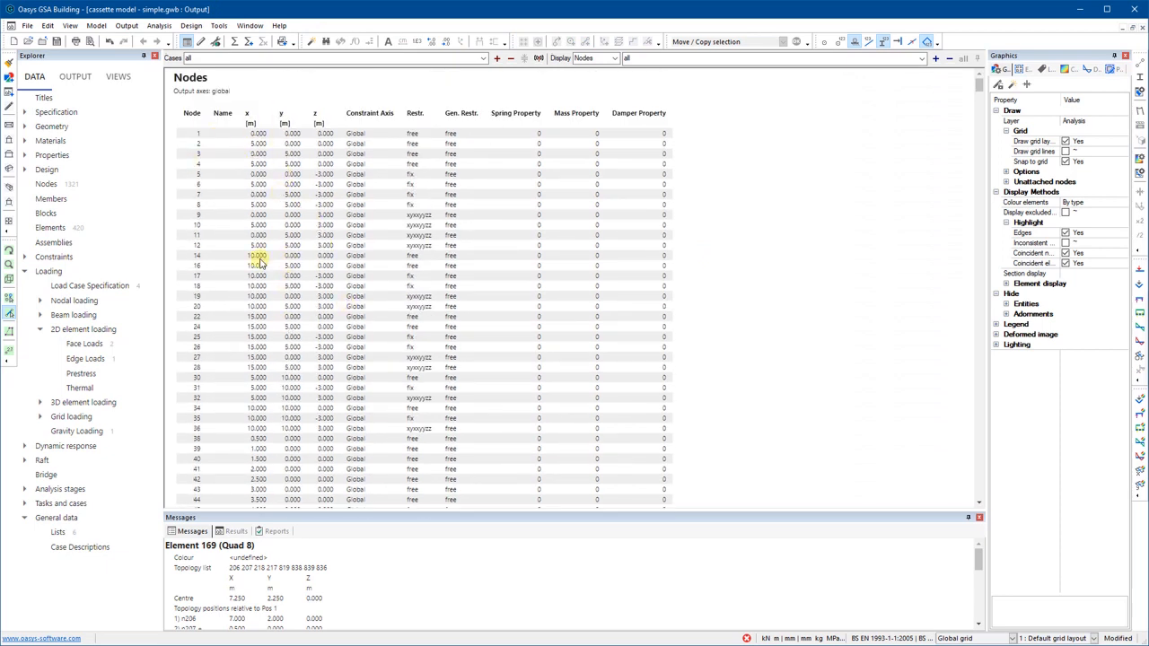
left_click(1143, 28)
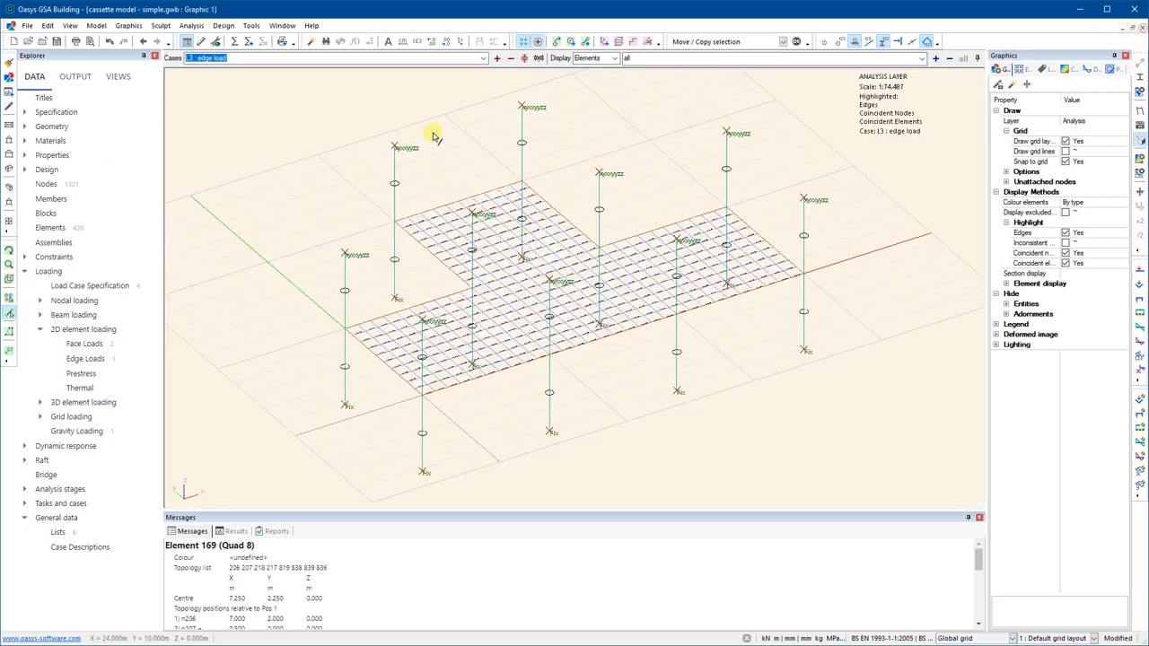
- Select Nodes in the output settings, review the available output and export options, and cancel
left_click(9, 92)
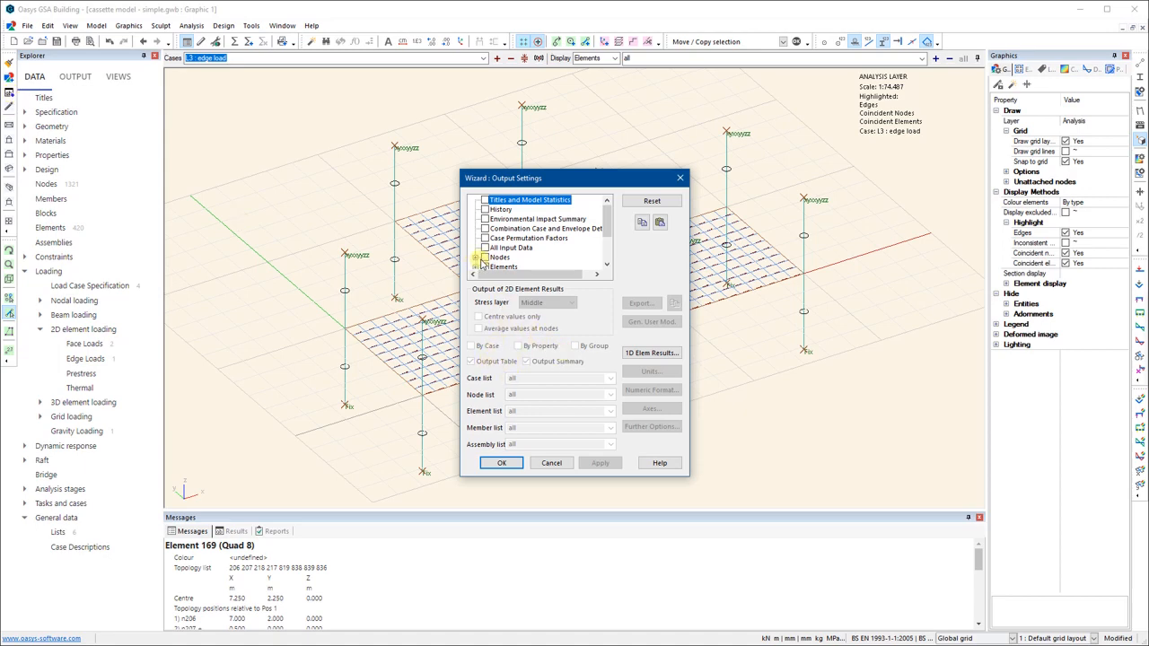
left_click(485, 258)
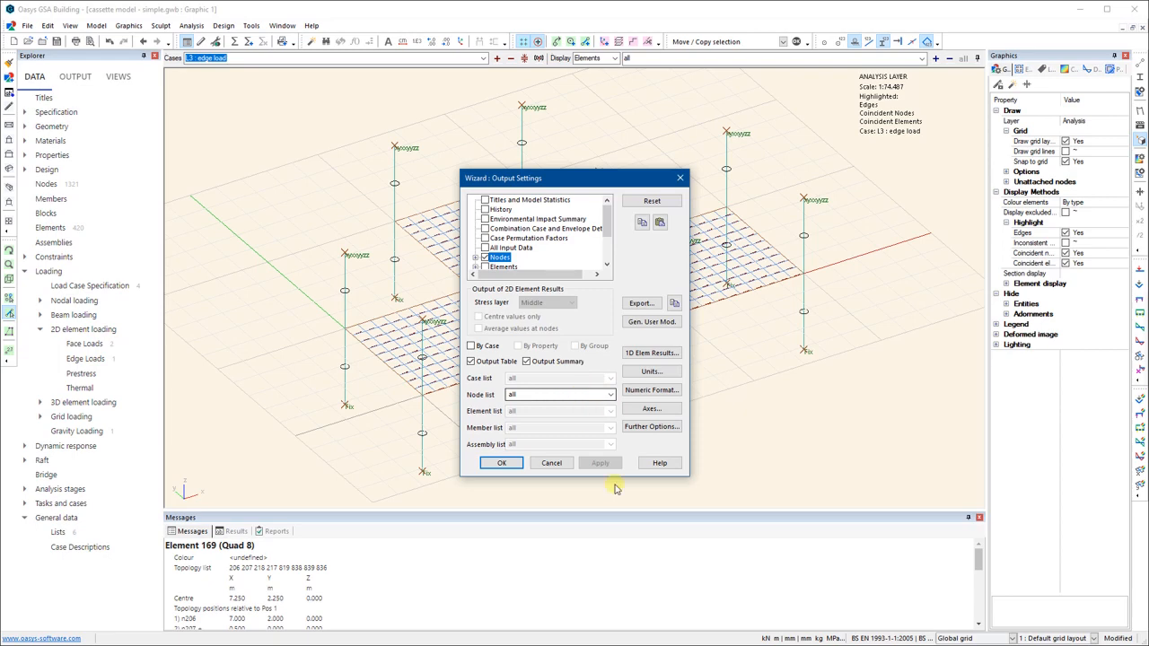
left_click(554, 462)
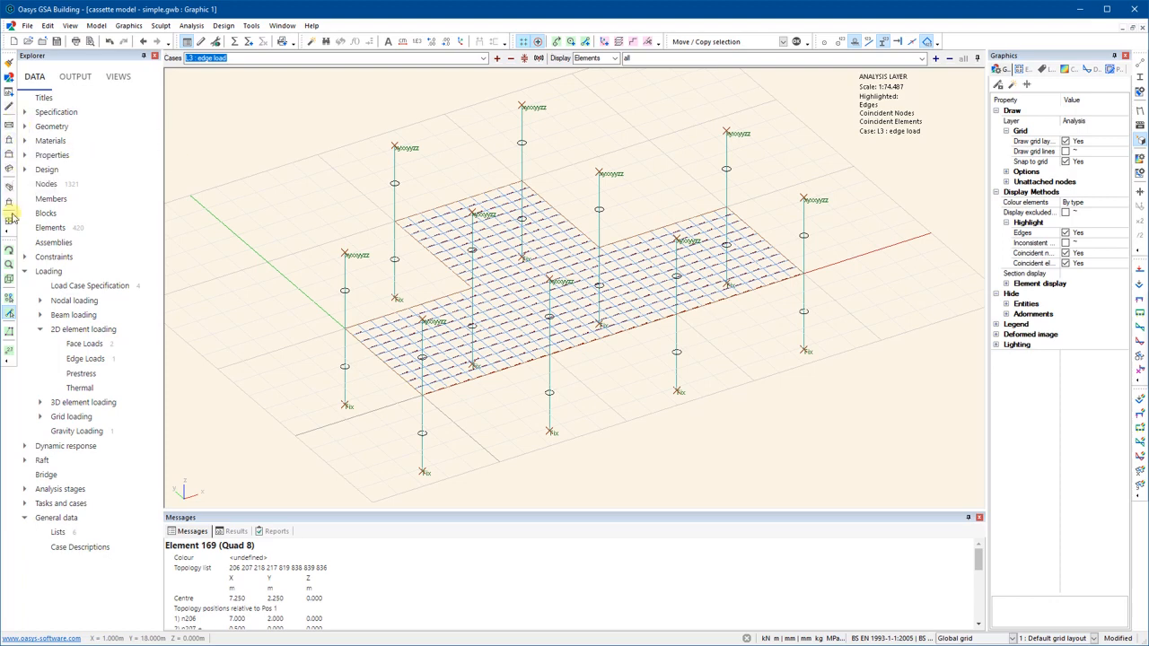
- View the model in plan, X elevation and Y elevation, ending with the isometric view
left_click(9, 126)
left_click(9, 140)
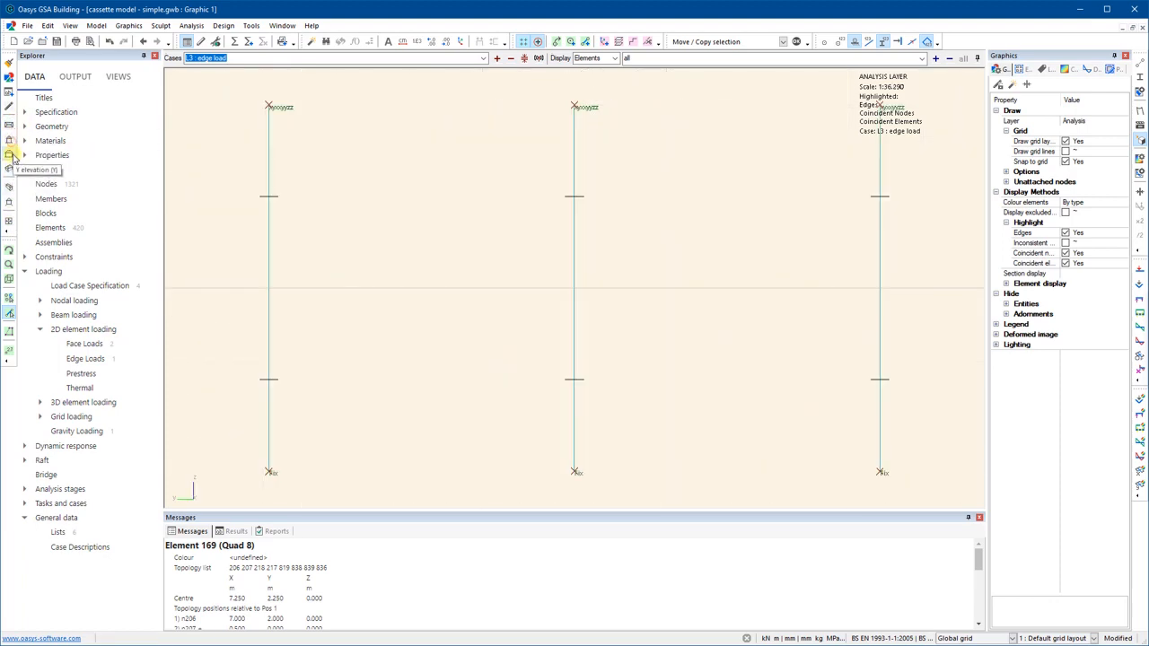
left_click(9, 154)
left_click(9, 169)
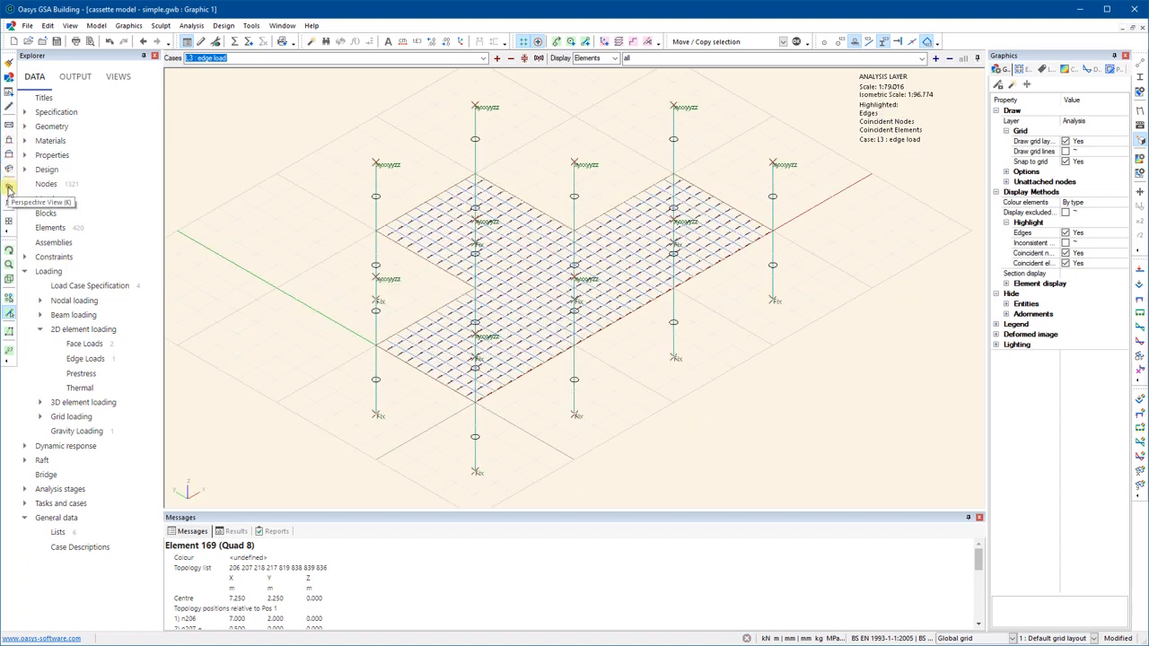
- Rotate the model slightly away from the isometric view, and try the zoom tool on it
left_click(11, 252)
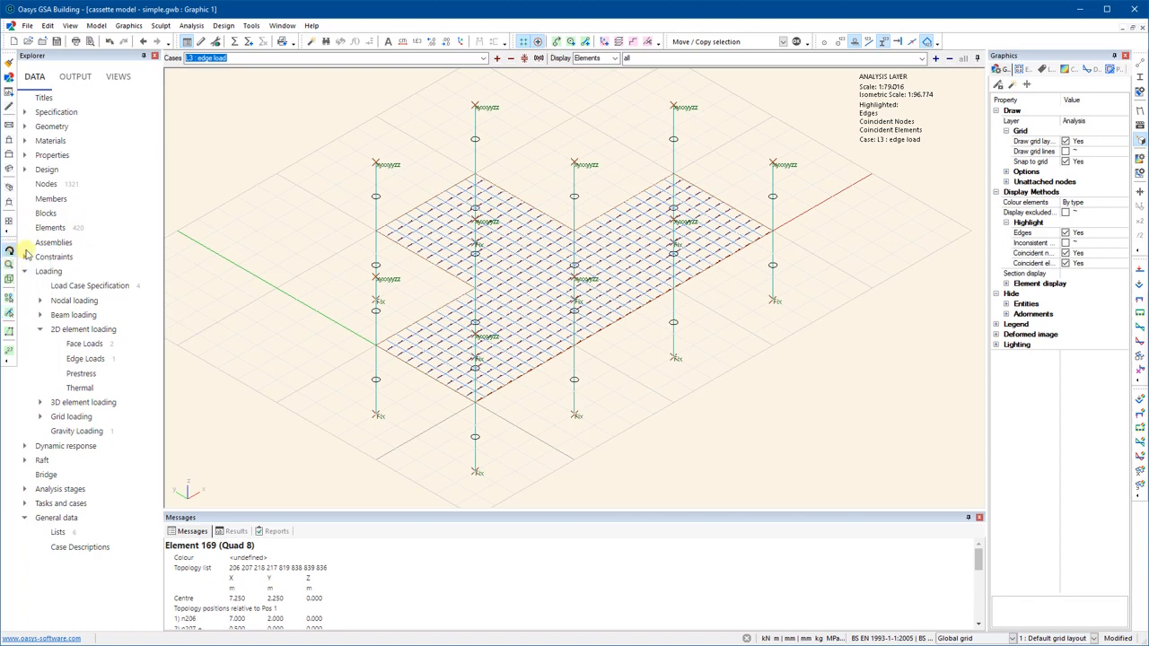
left_click_drag(468, 262, 494, 309)
left_click(9, 263)
scroll(490, 308, "down", 5)
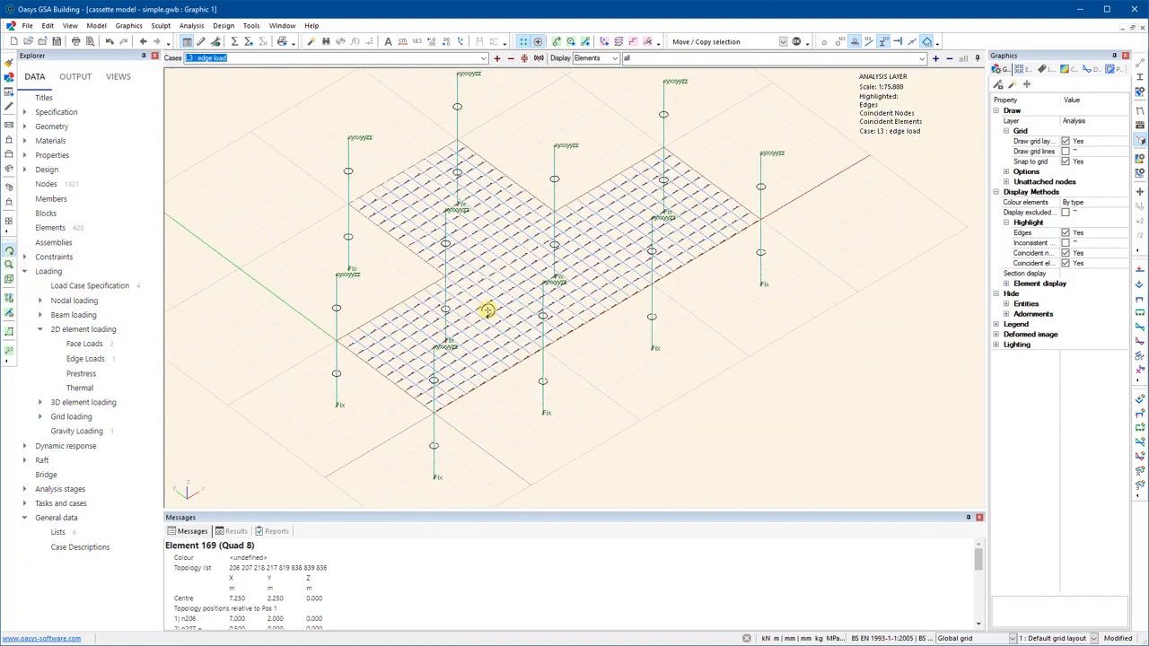
- Limit the displayed model with a volume around the slab end near the origin, narrowed by a second volume around the origin column
left_click(13, 285)
left_click_drag(511, 461, 304, 253)
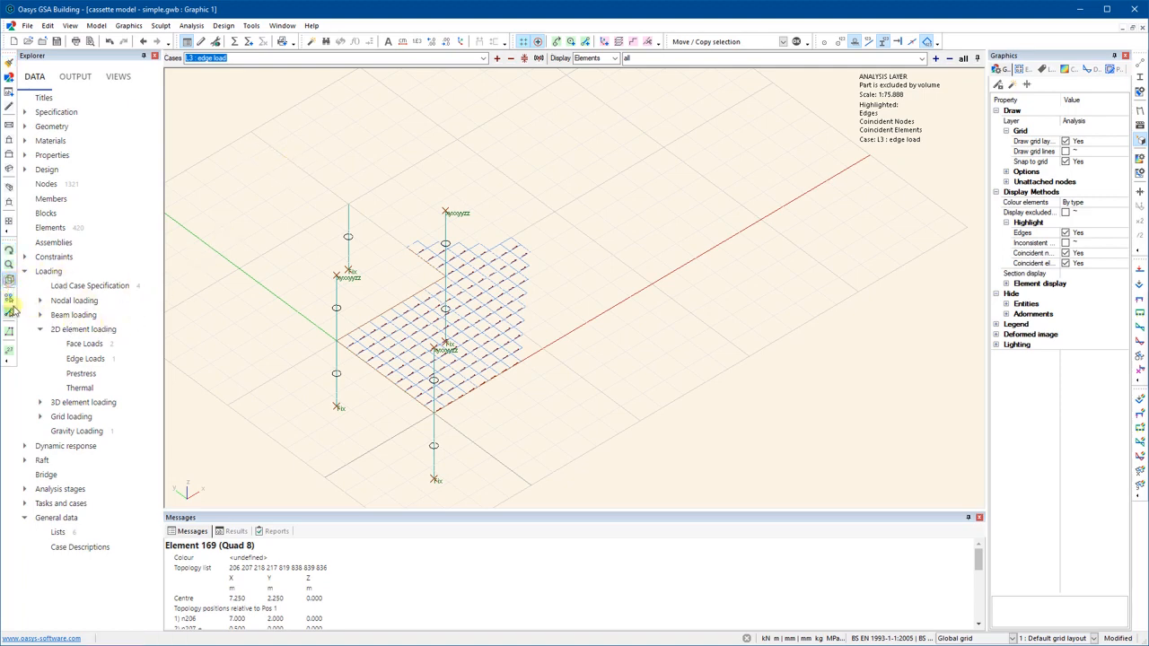
right_click(287, 175)
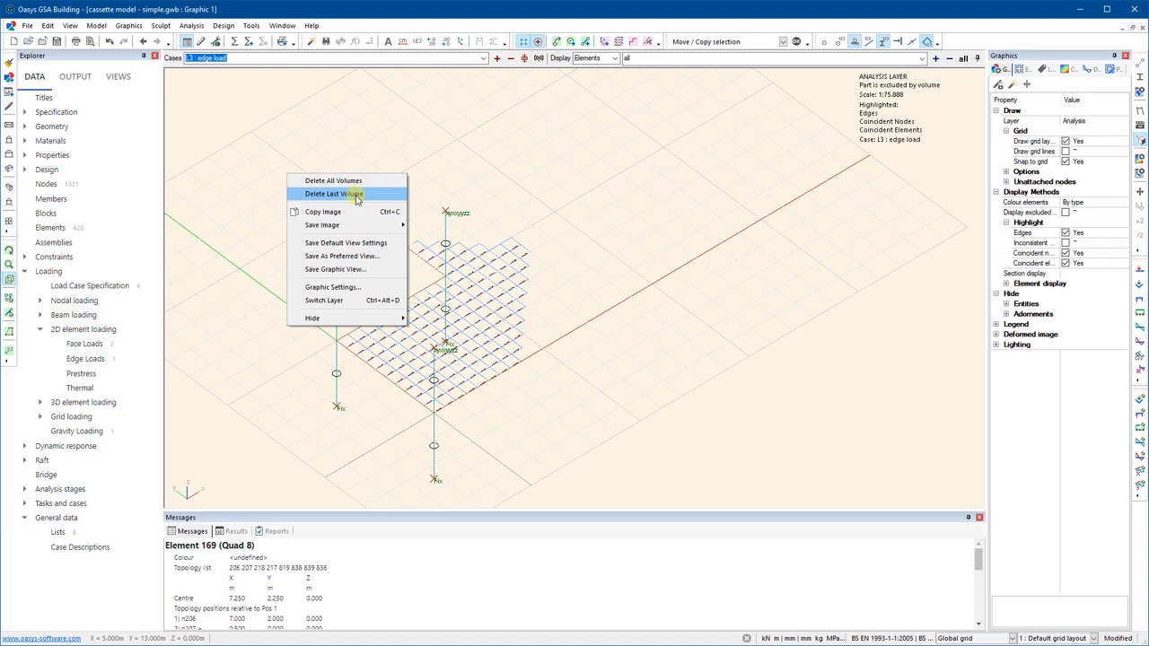
left_click(321, 3)
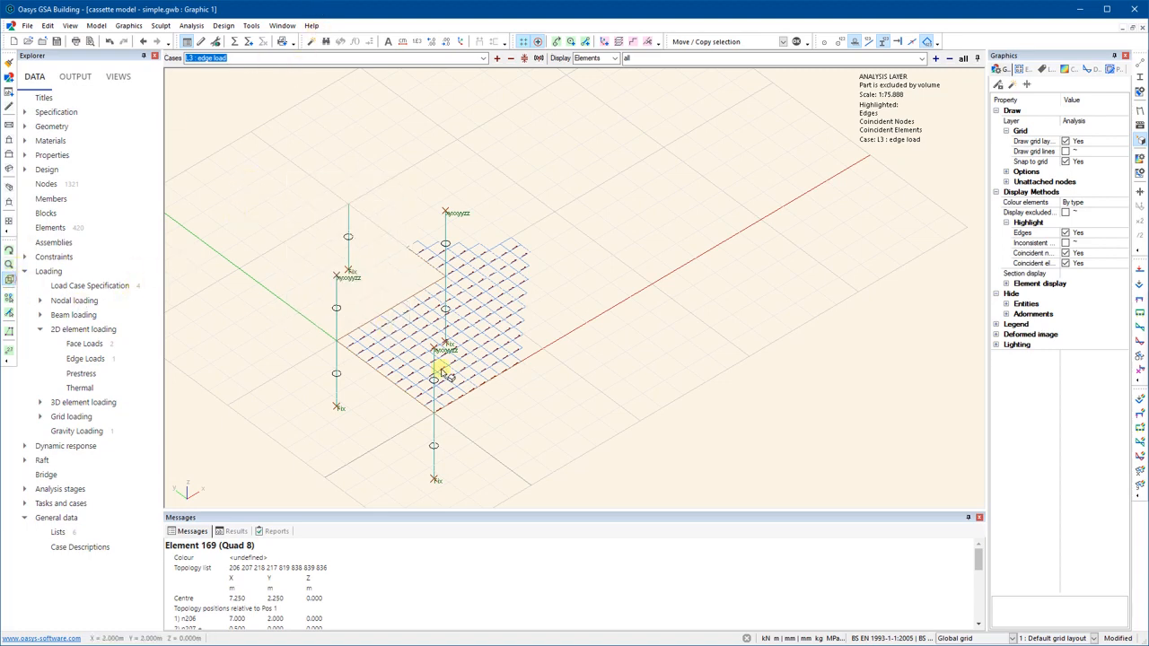
left_click_drag(458, 488, 403, 384)
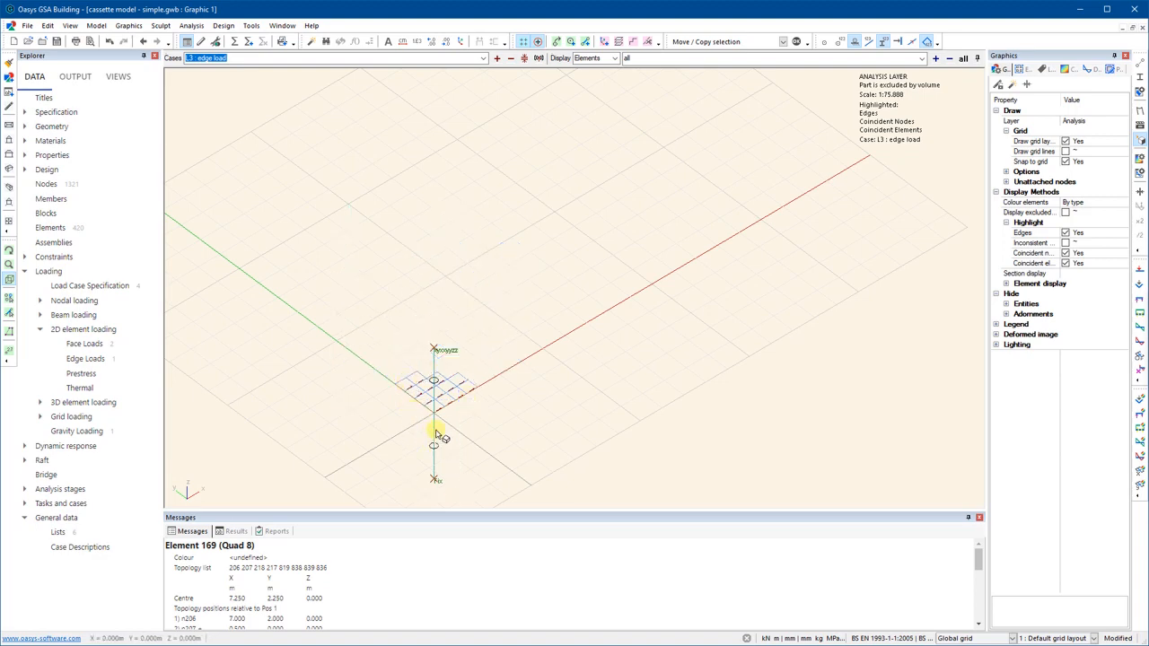
- Delete the last volume twice to remove both display volumes from the view
scroll(443, 435, "up", 3)
middle_click_drag(479, 394, 559, 323)
scroll(559, 323, "down", 3)
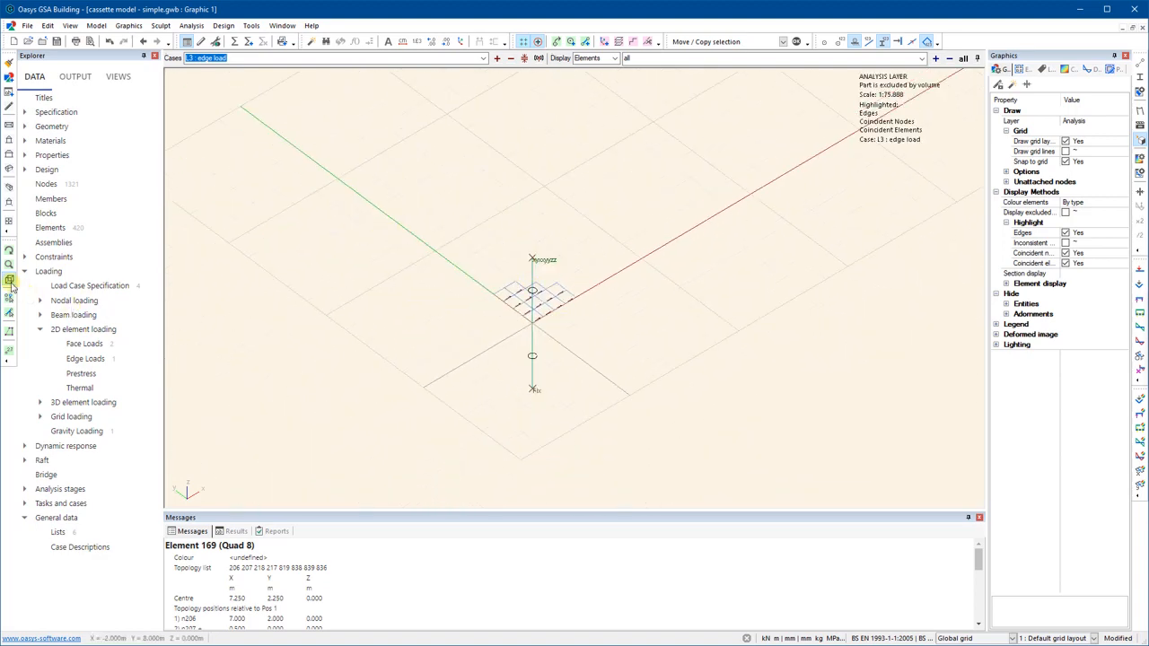
right_click(372, 248)
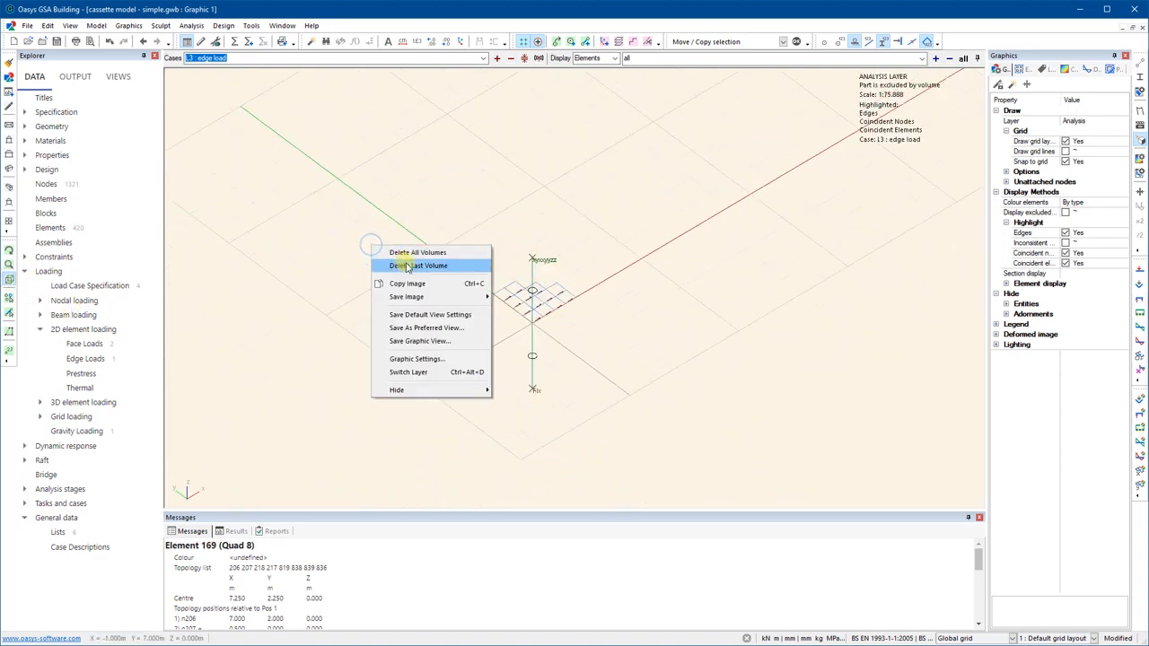
left_click(409, 267)
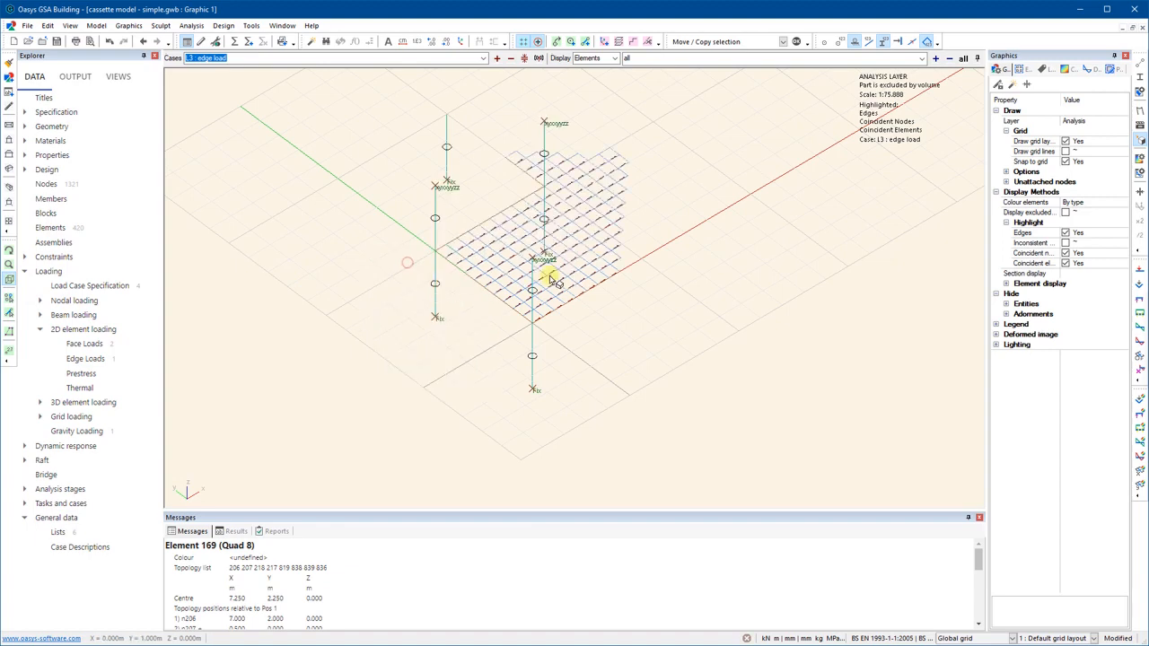
right_click(329, 260)
left_click(354, 283)
scroll(464, 294, "down", 4)
scroll(458, 284, "up", 3)
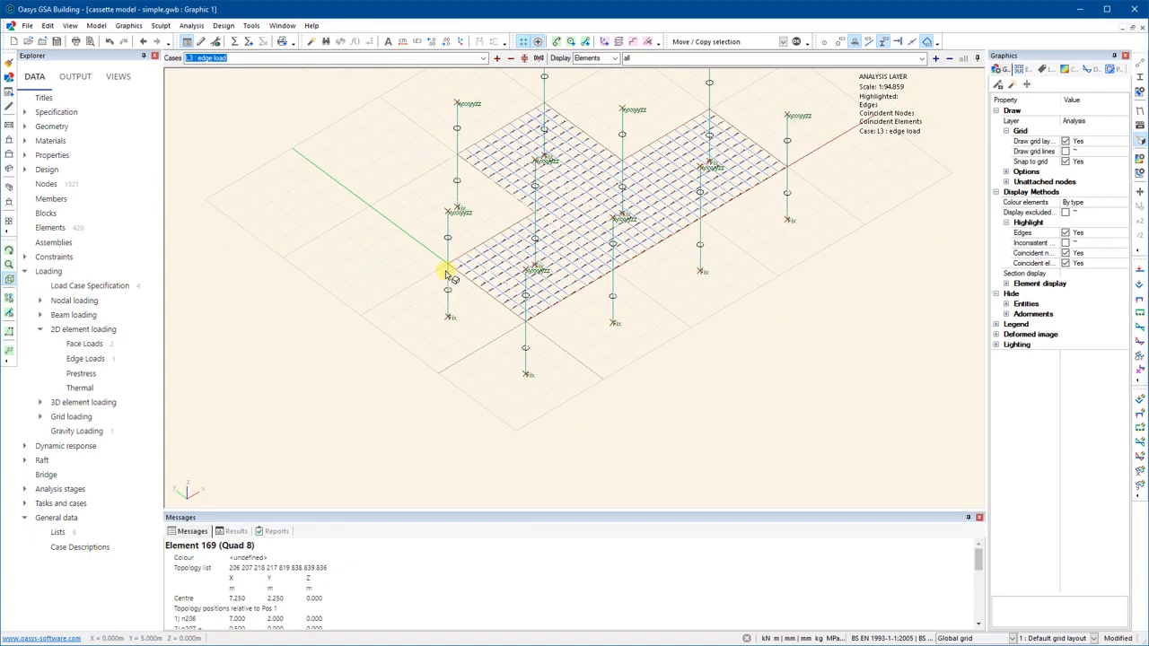
- Isolate the slab corner and column on the Y axis with a volume, and delete all volumes
left_click(9, 219)
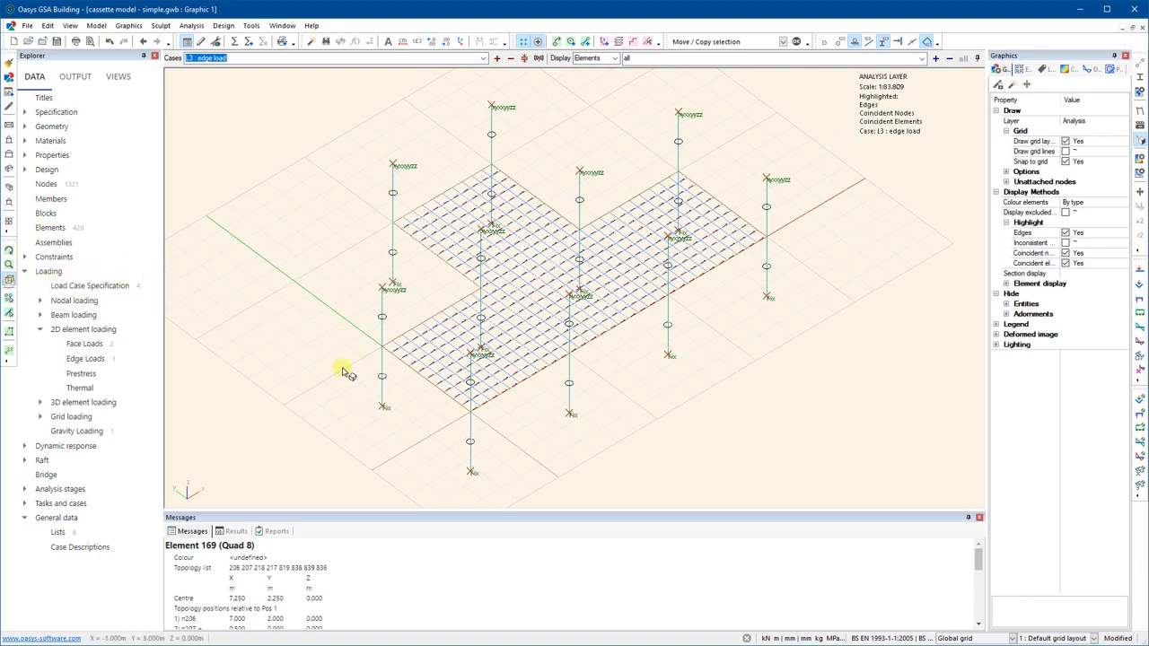
left_click_drag(435, 433, 277, 259)
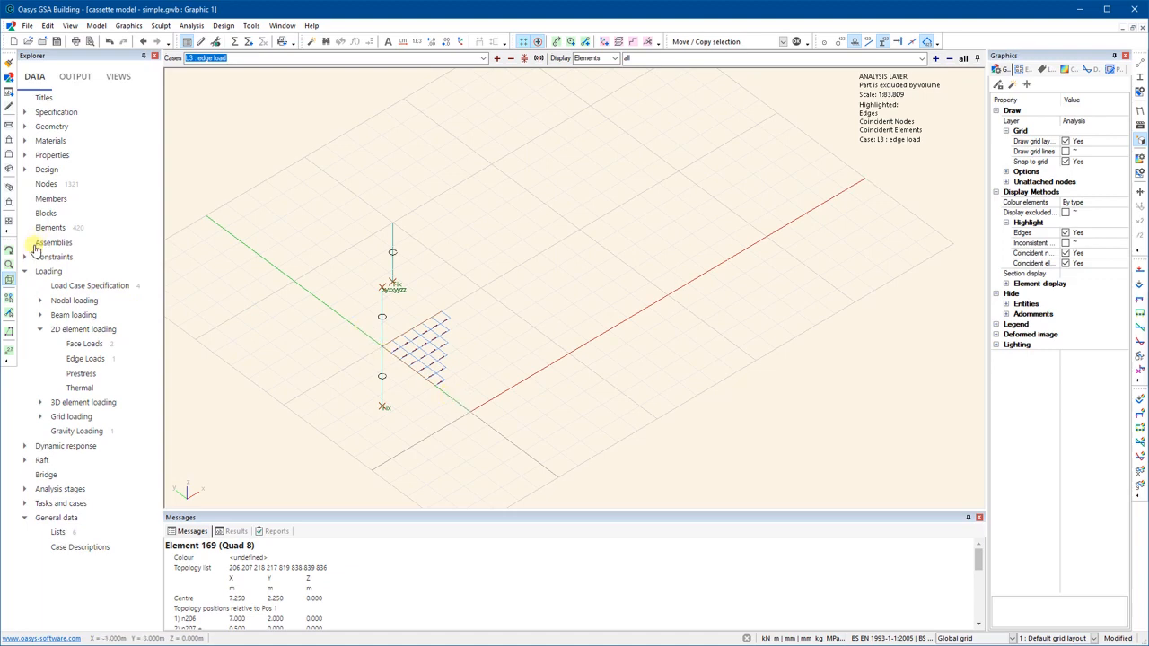
right_click(10, 280)
right_click(334, 281)
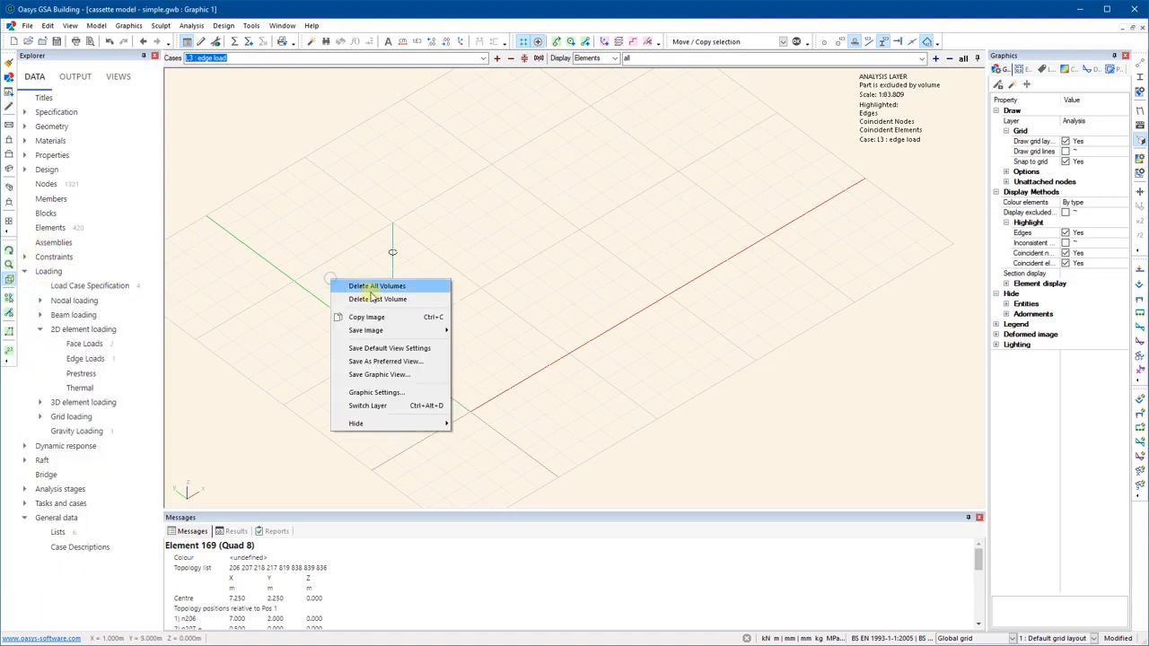
left_click(375, 284)
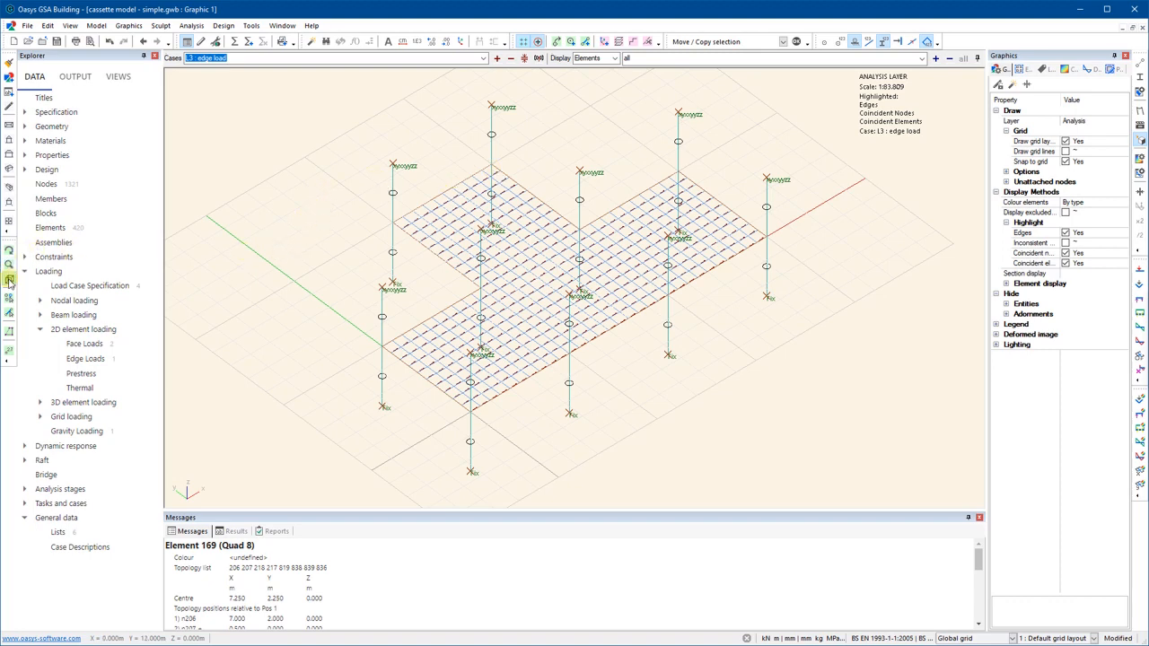
- Compare the view options offered while the volume tool is active with those offered while the rotate tool is active
right_click(292, 196)
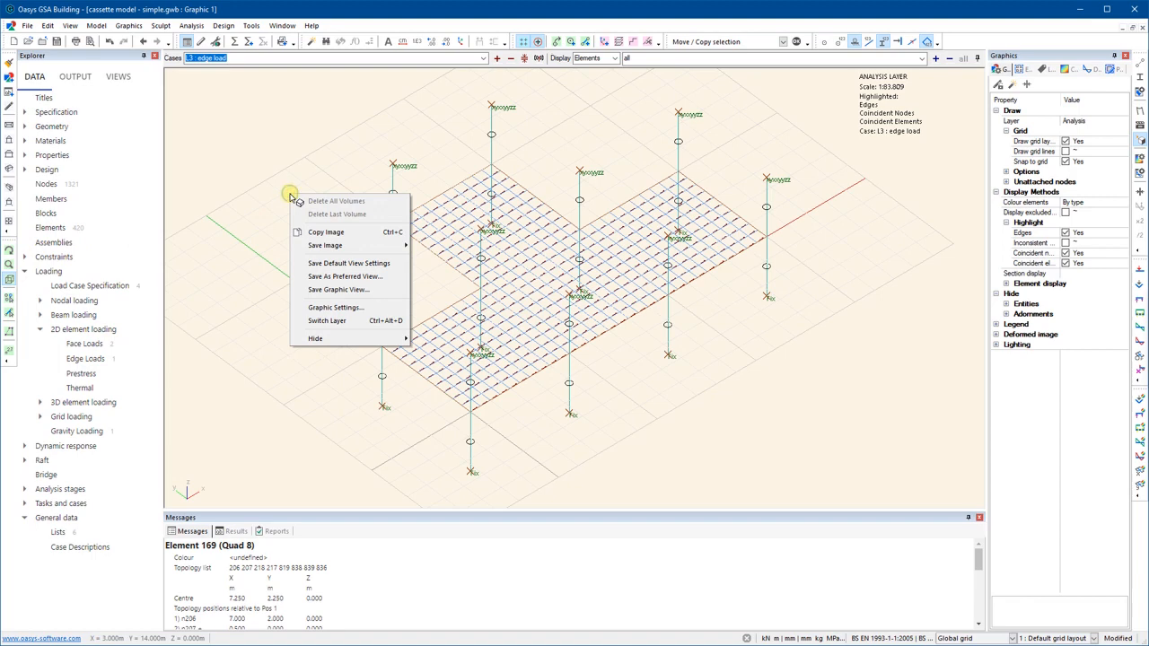
left_click(257, 213)
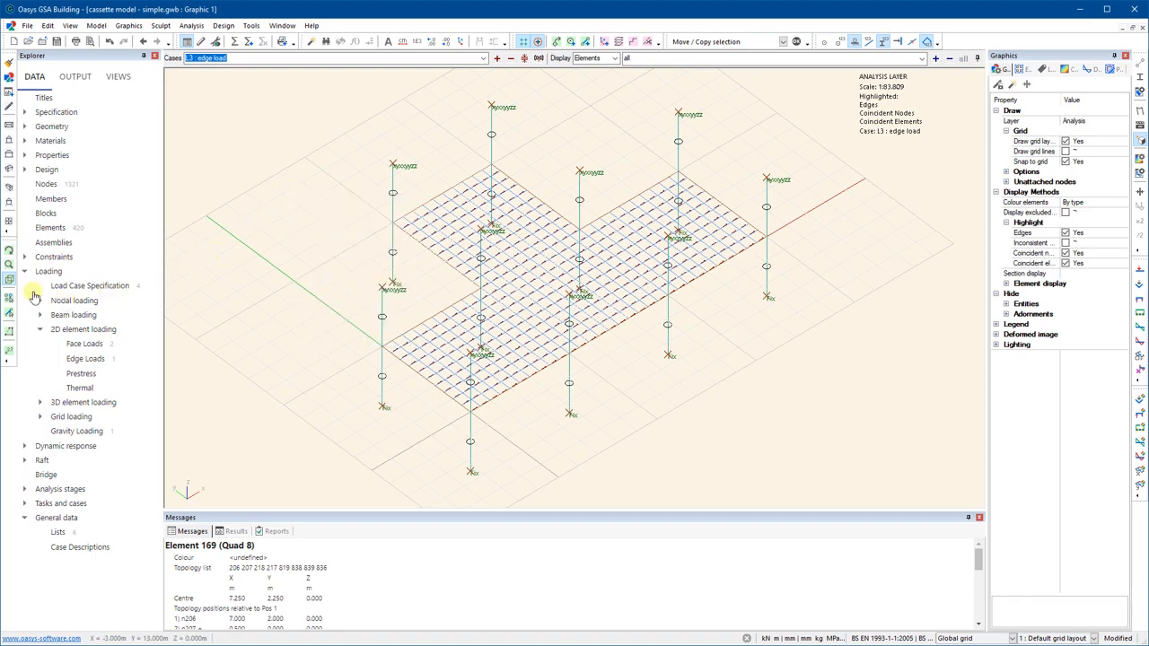
left_click(9, 252)
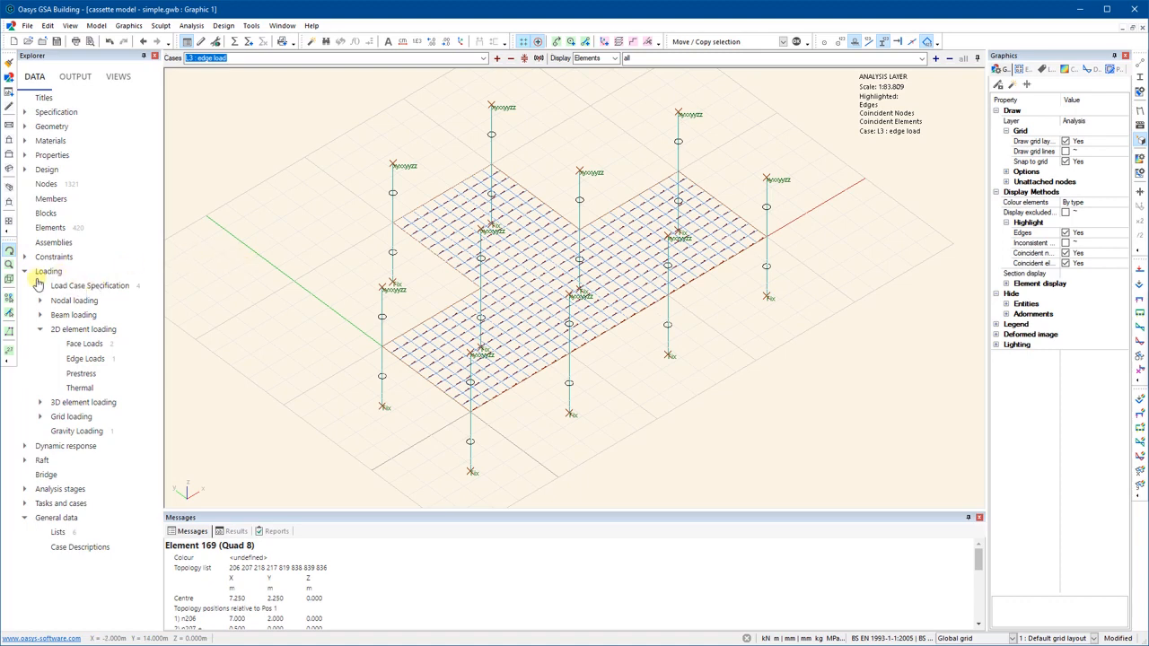
right_click(345, 239)
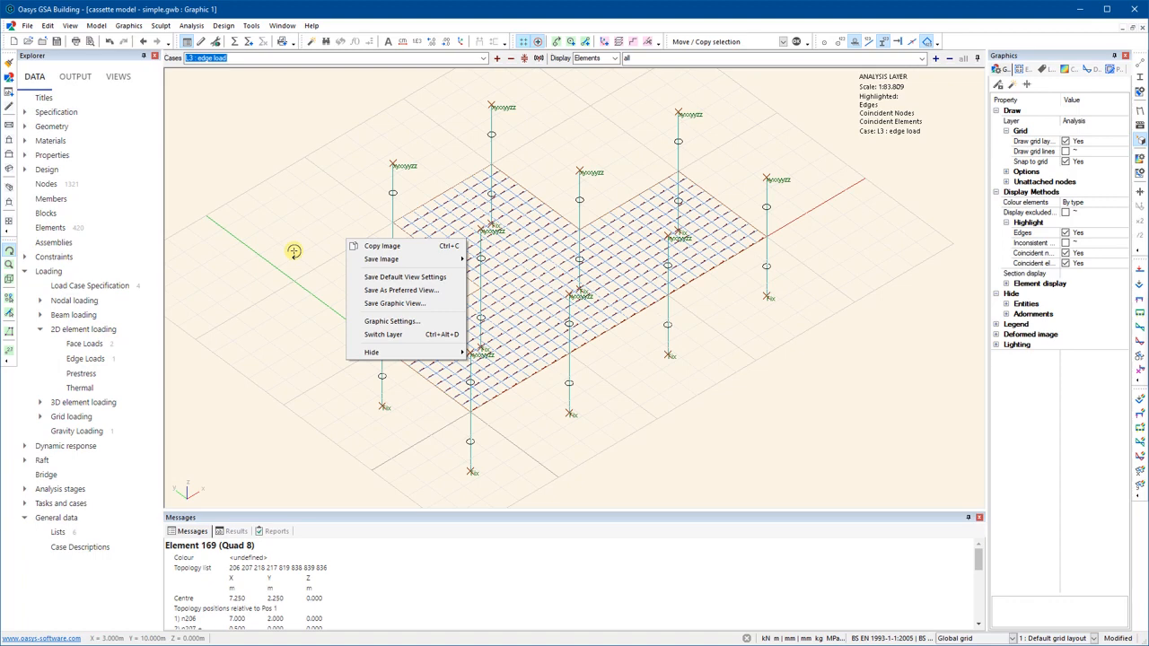
left_click(668, 373)
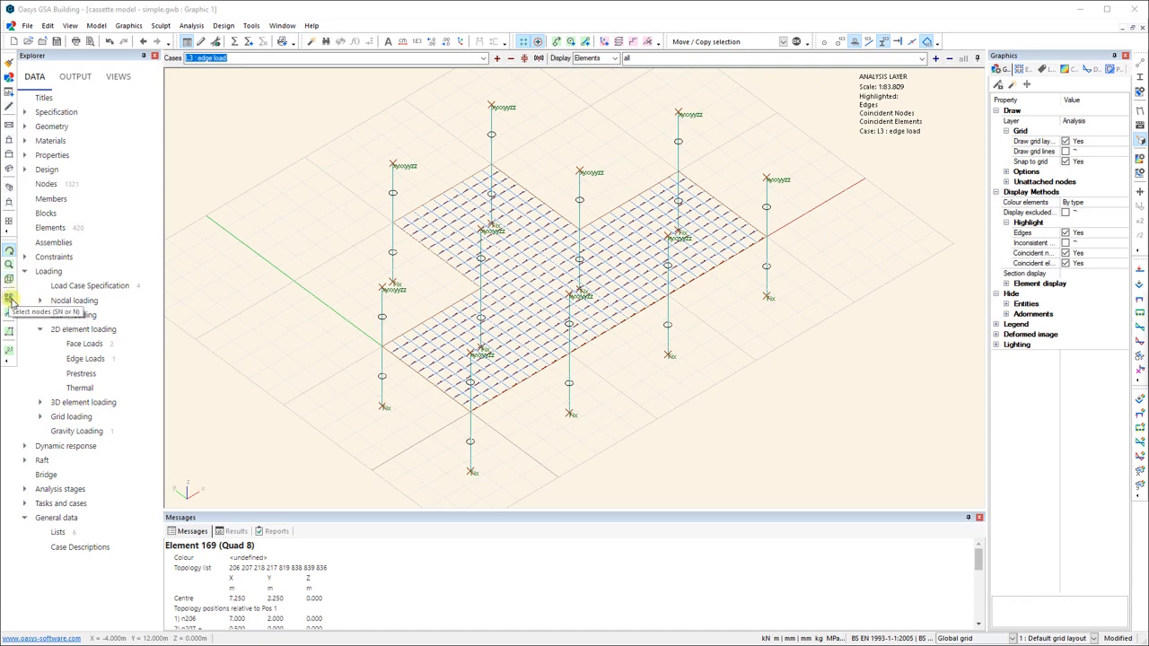
- Turn off the dashed markings drawn on the slab's 2D element mesh
left_click(9, 354)
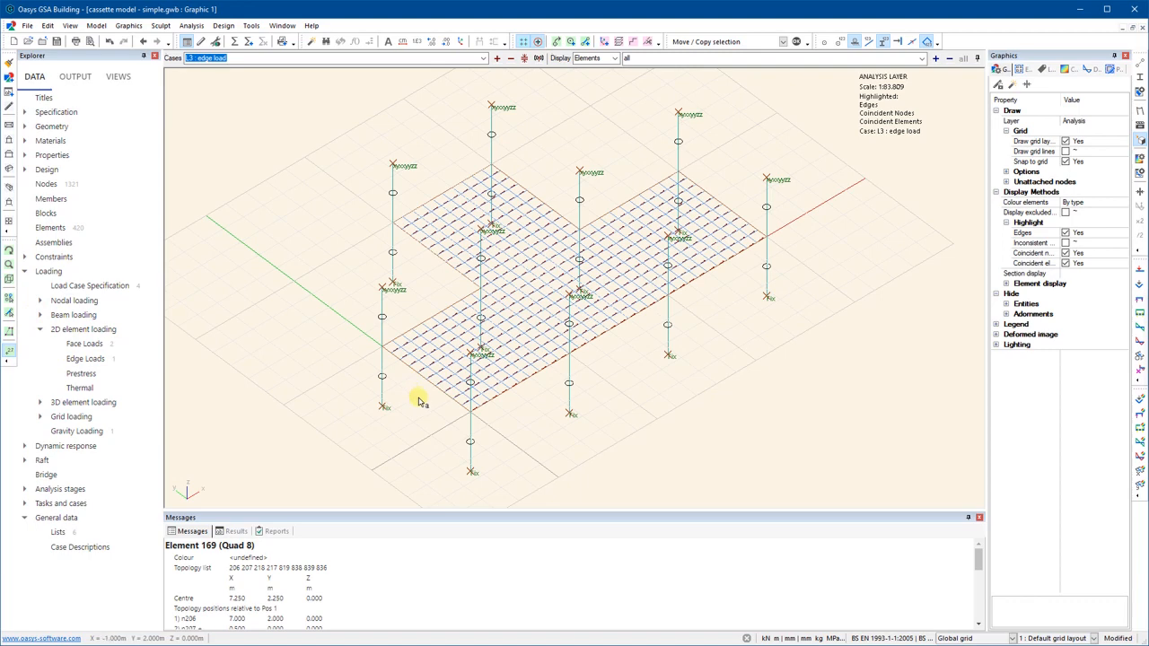
left_click_drag(419, 399, 305, 267)
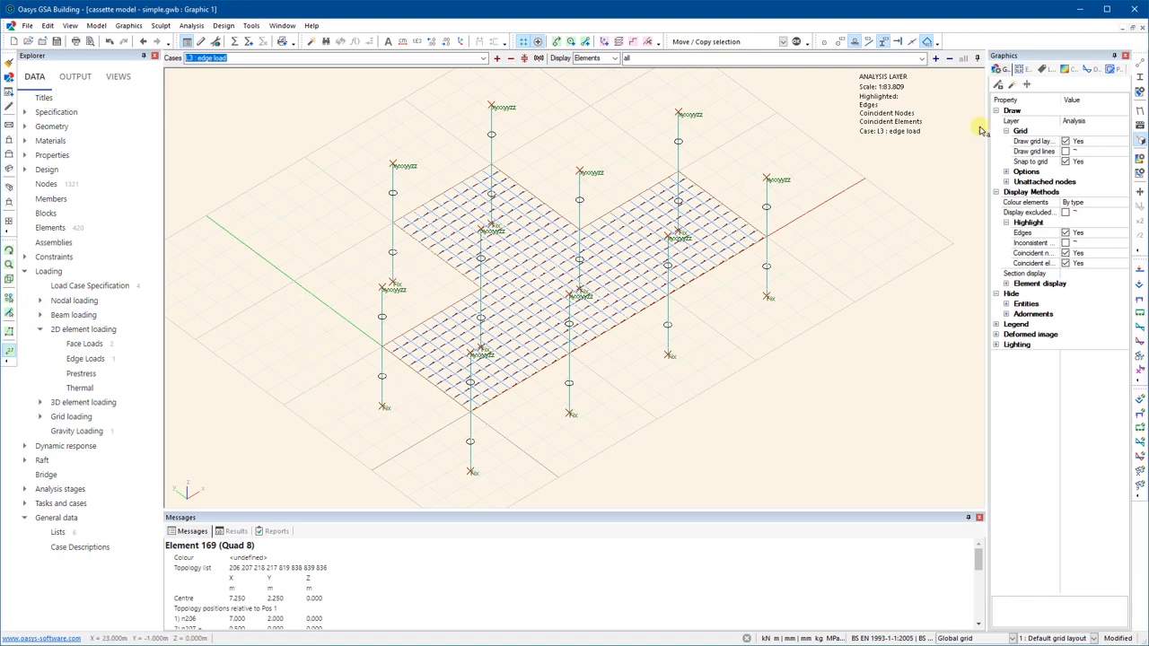
left_click(926, 41)
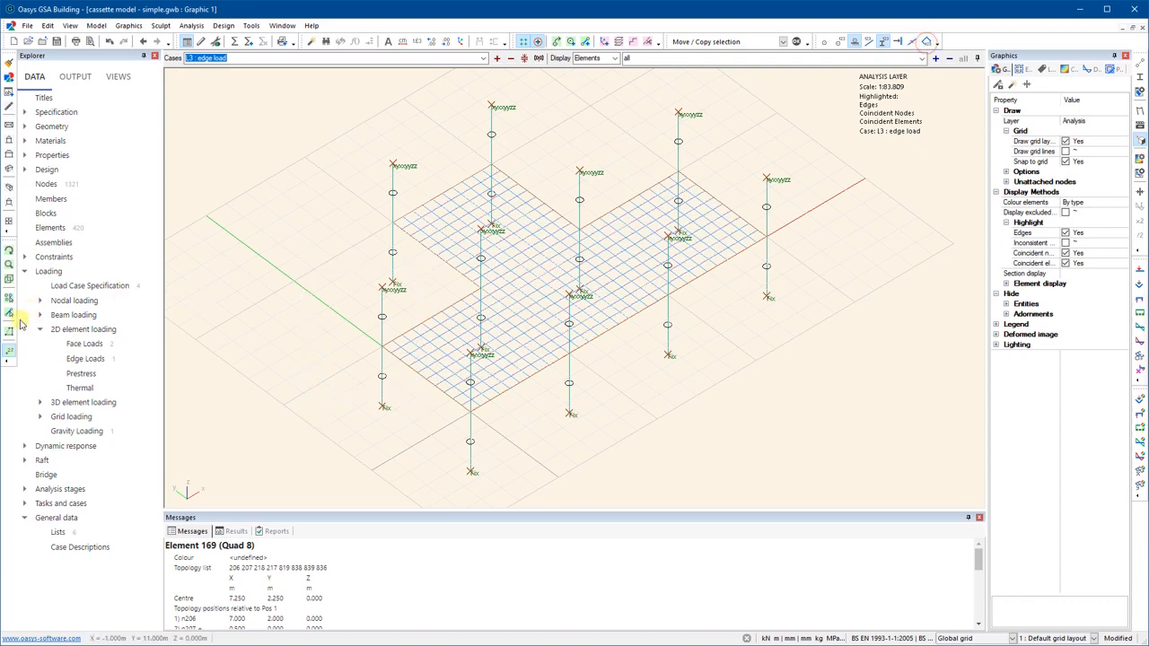
left_click_drag(429, 440, 272, 252)
- Read out the details of the lower beam element of the slab's end column on the Y axis
left_click(8, 357)
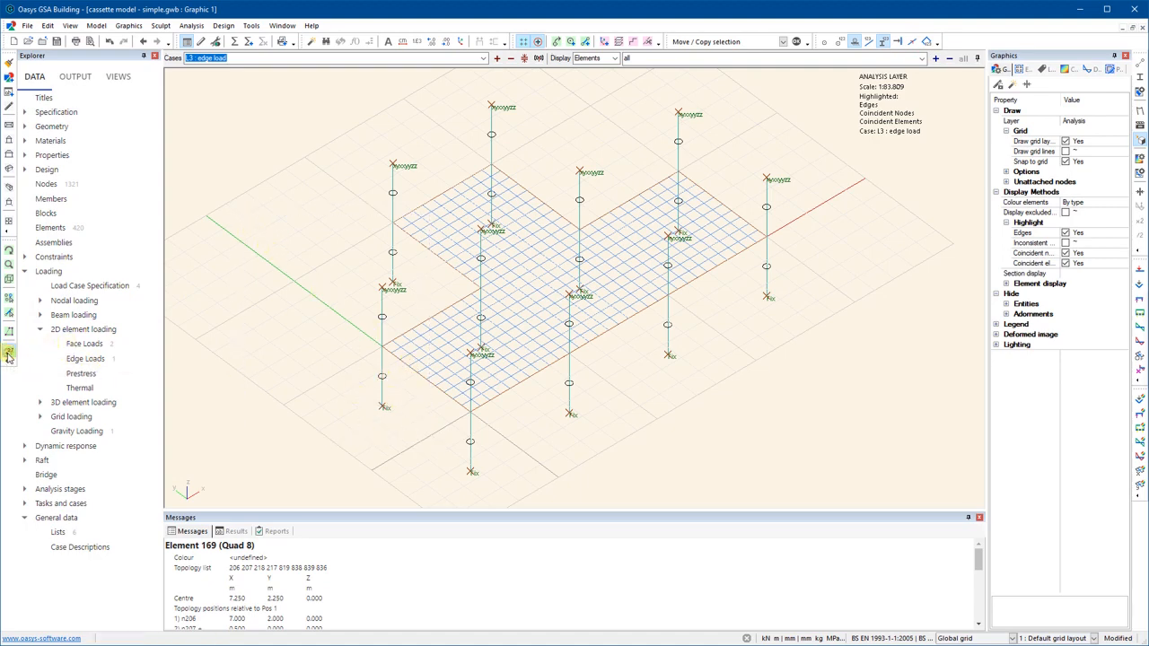
left_click(381, 384)
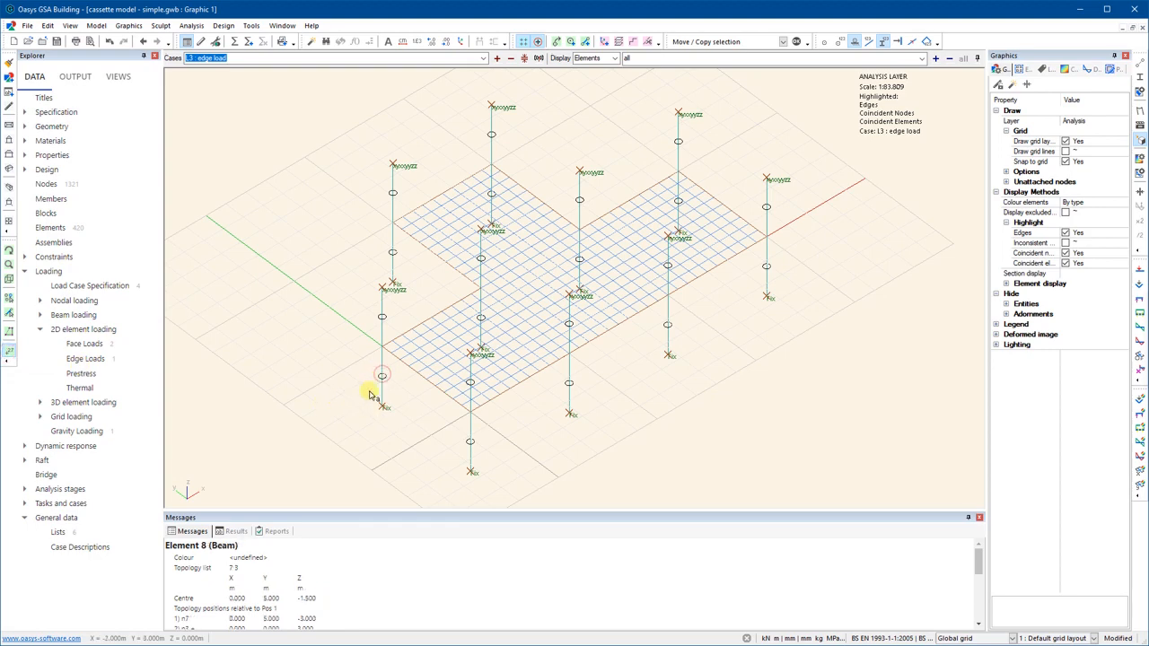
scroll(369, 395, "up", 3)
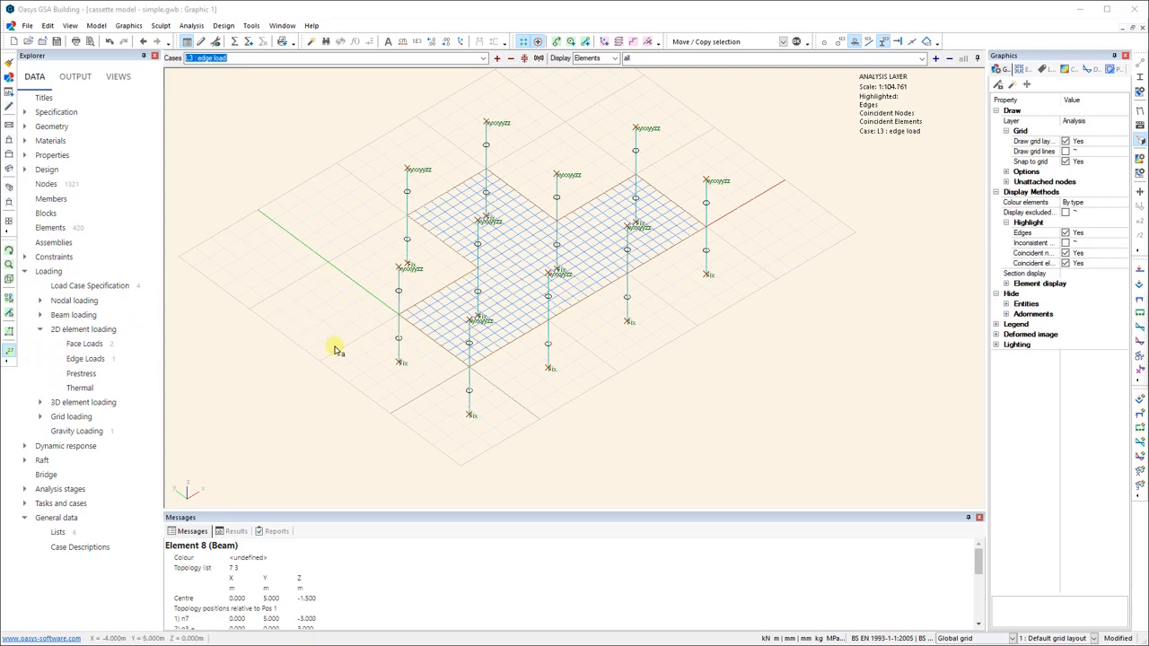
- Review the axes, nodes, elements and members, other labels and display method options in Labels and Display Methods, and close the dialog
left_click(1141, 72)
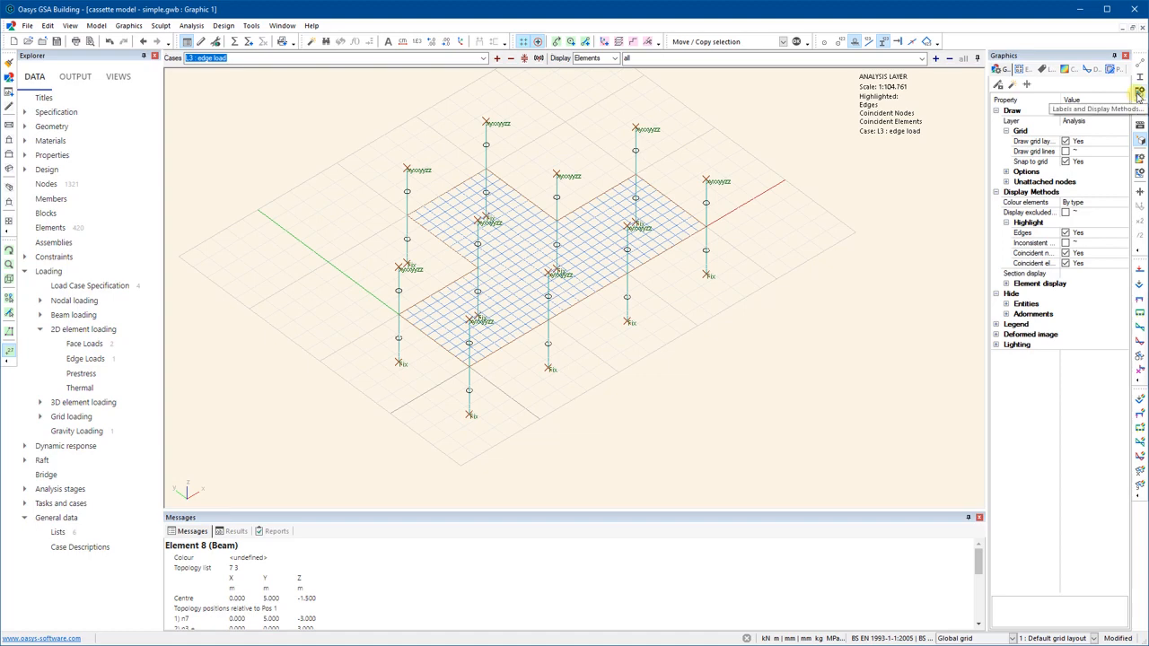
left_click(1138, 94)
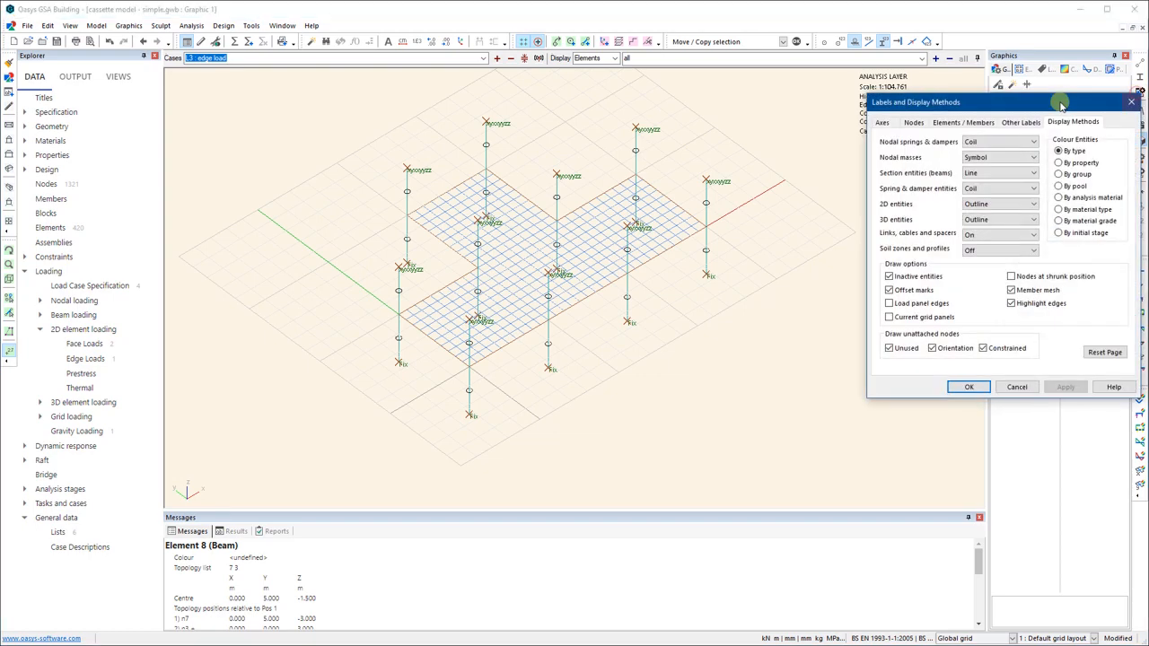
left_click_drag(939, 98, 806, 146)
left_click(742, 160)
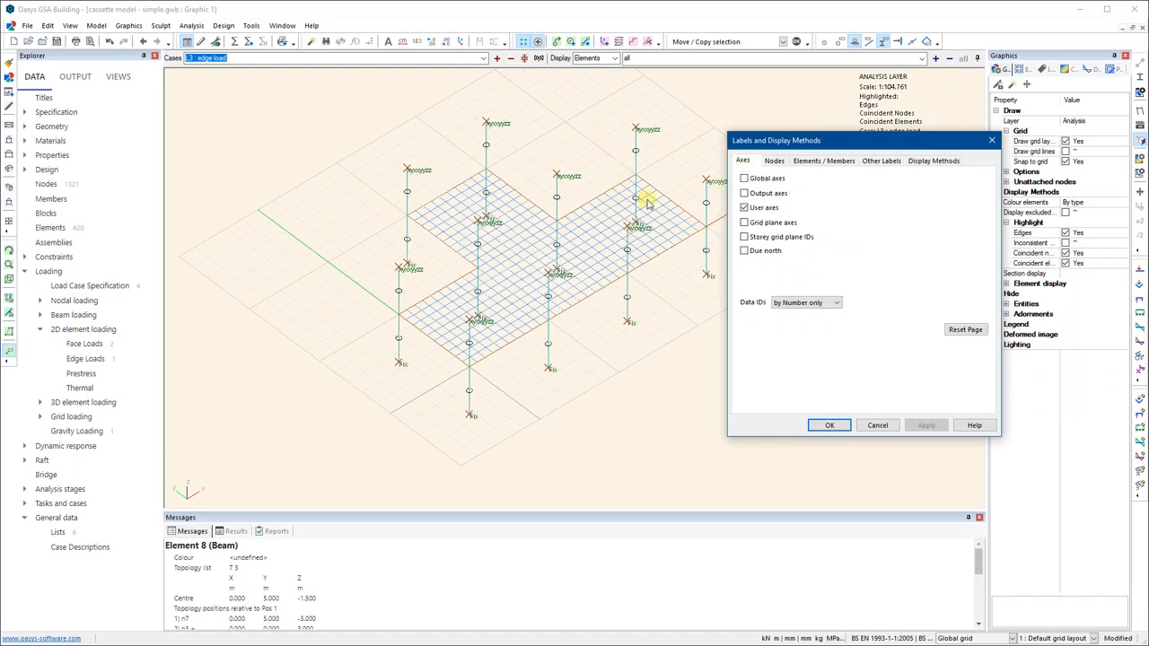
left_click(773, 161)
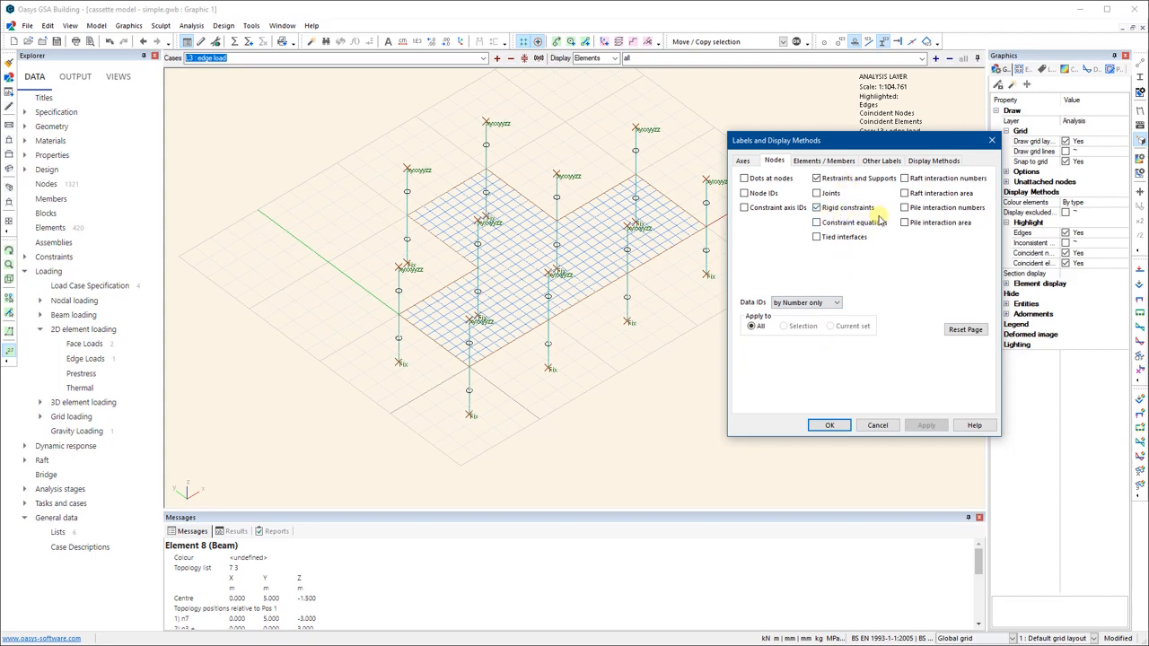
left_click(840, 162)
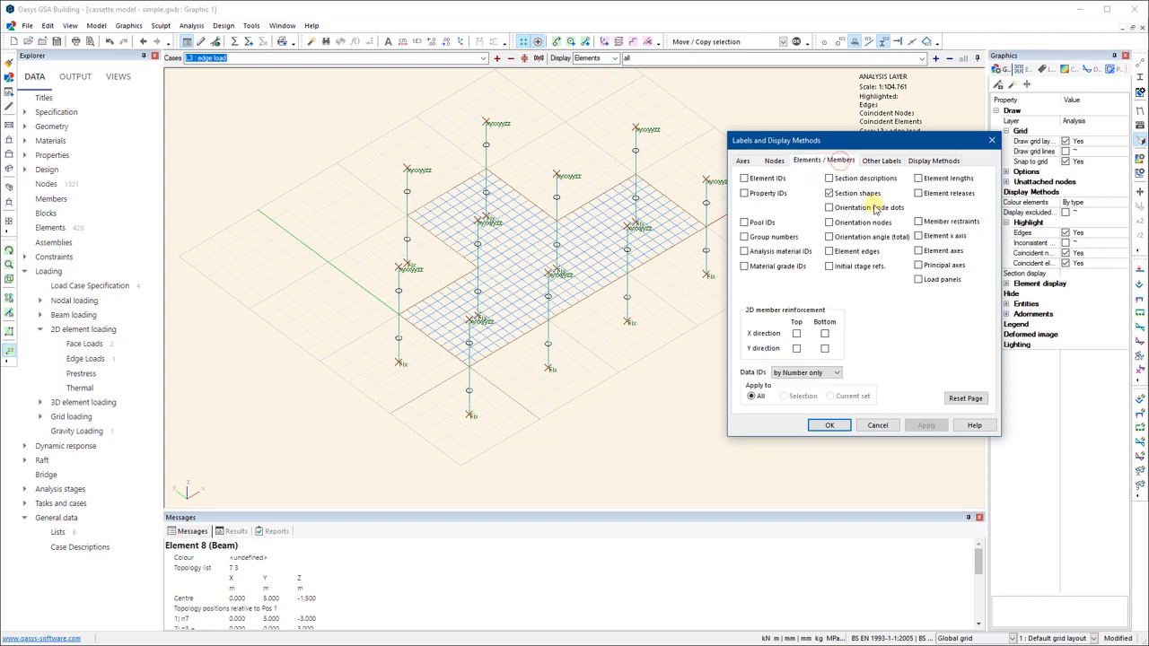
left_click_drag(887, 145, 886, 244)
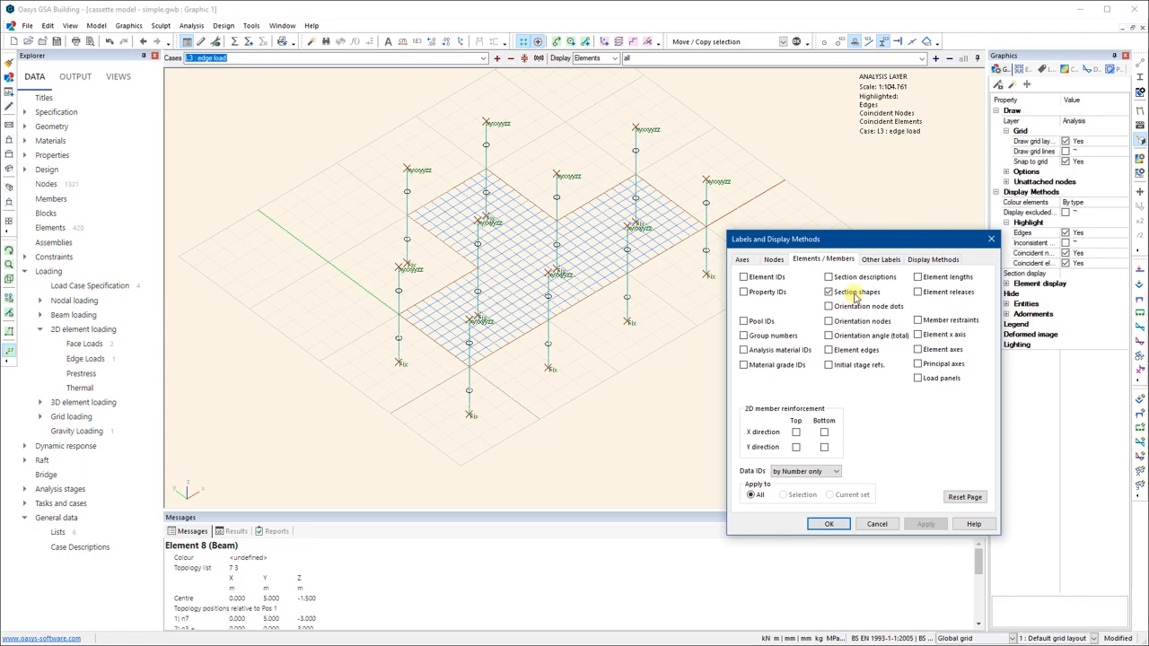
left_click(880, 261)
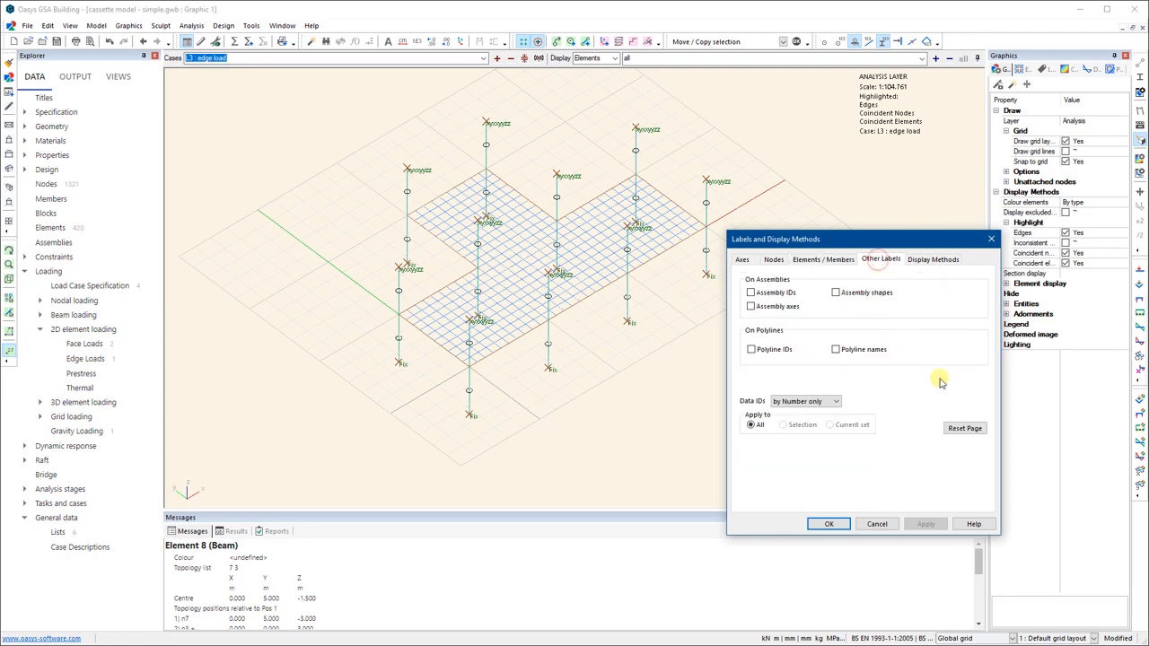
left_click(934, 260)
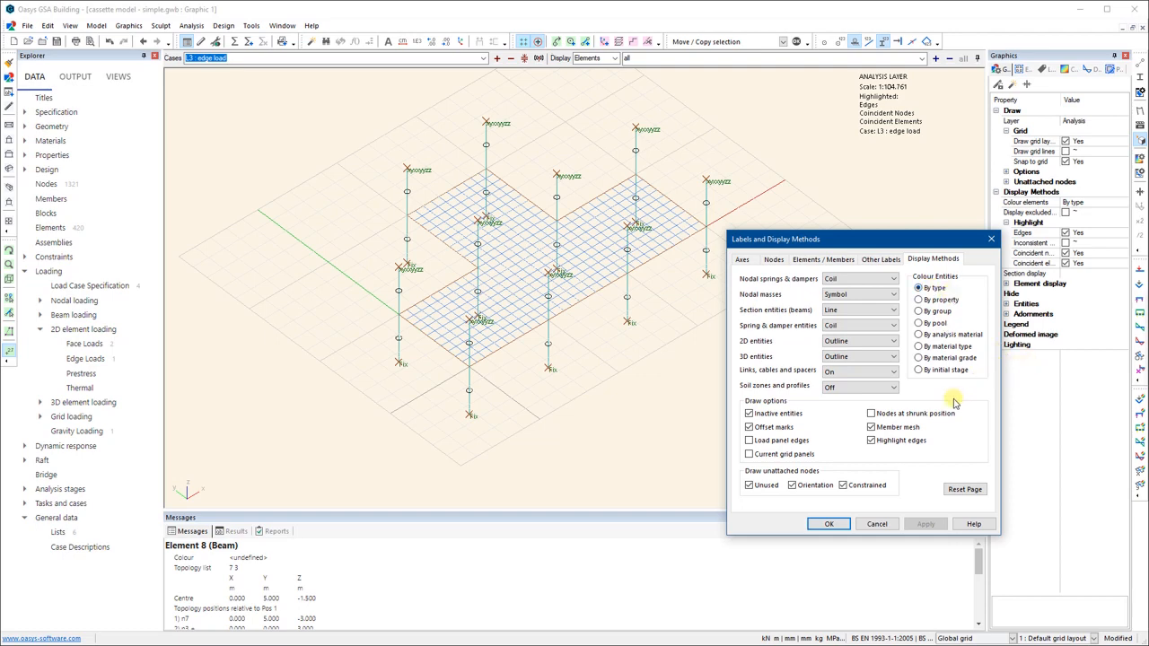
left_click(829, 526)
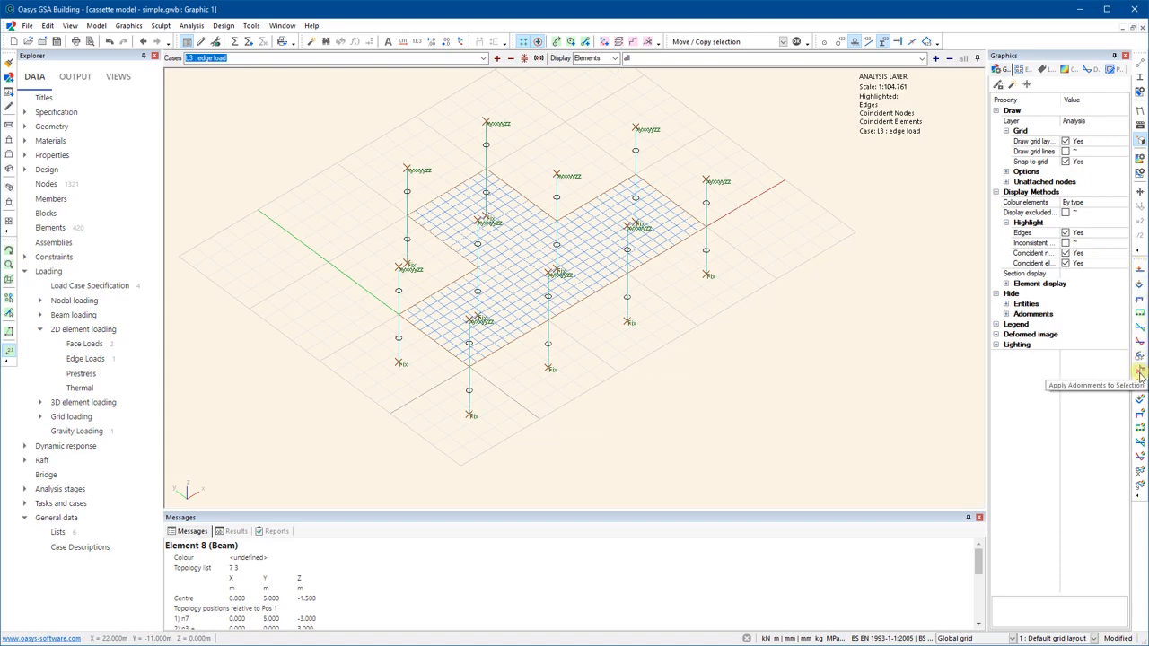
- Run the static analysis of the model and close the analysis report
left_click(1138, 273)
left_click(1138, 273)
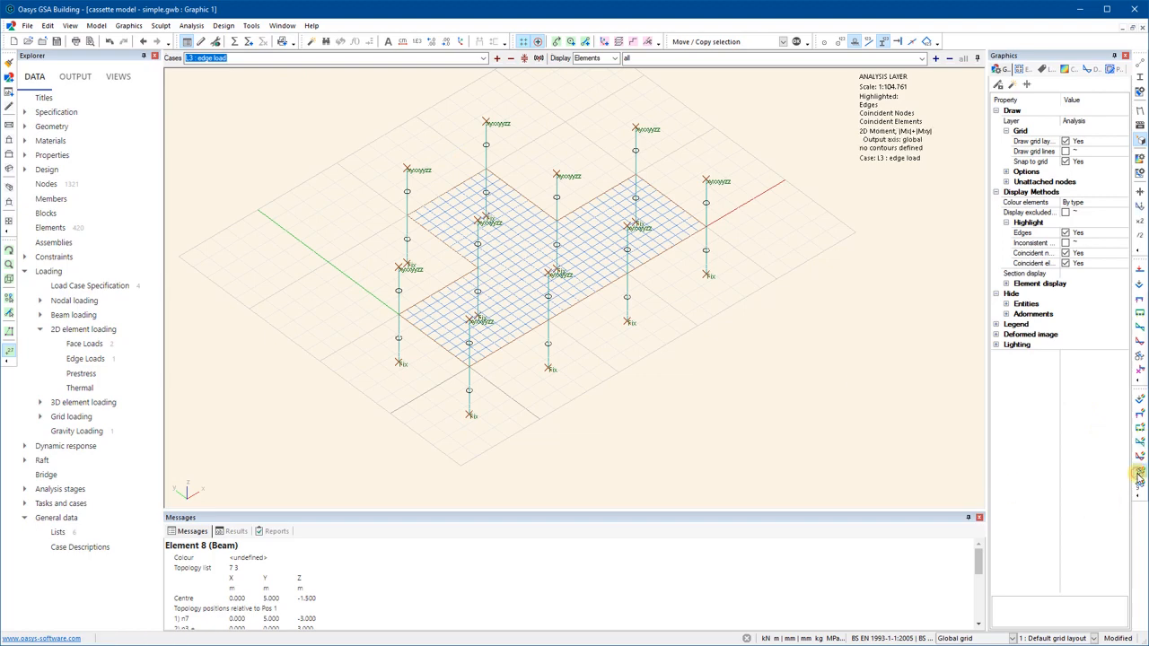
left_click(234, 43)
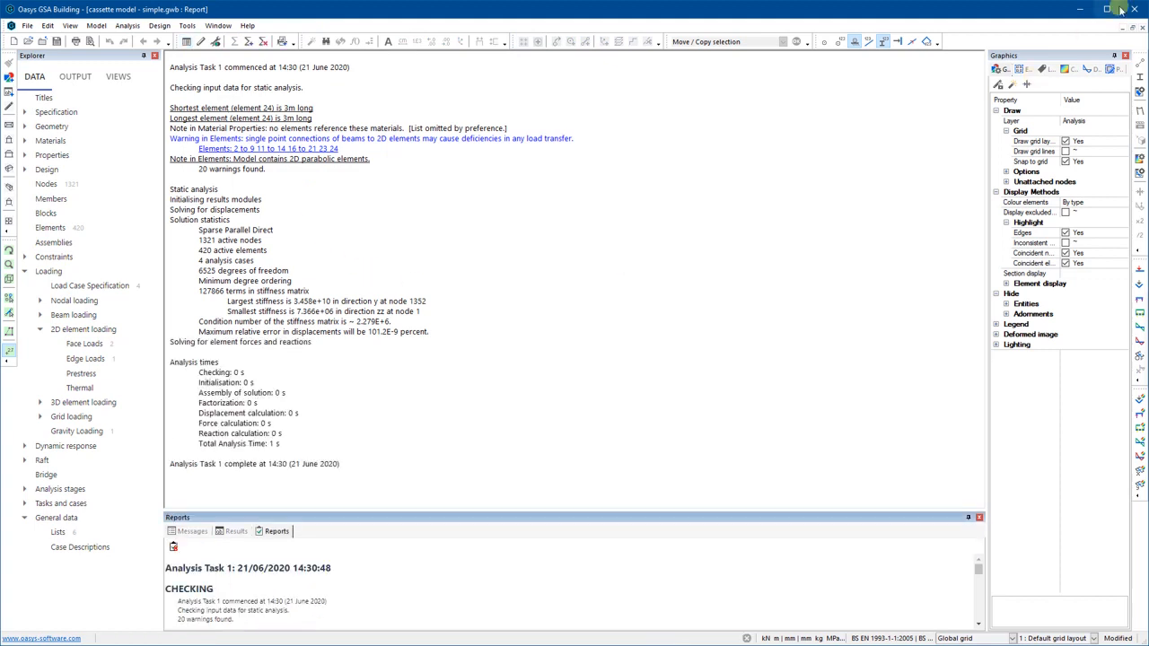
left_click(1142, 25)
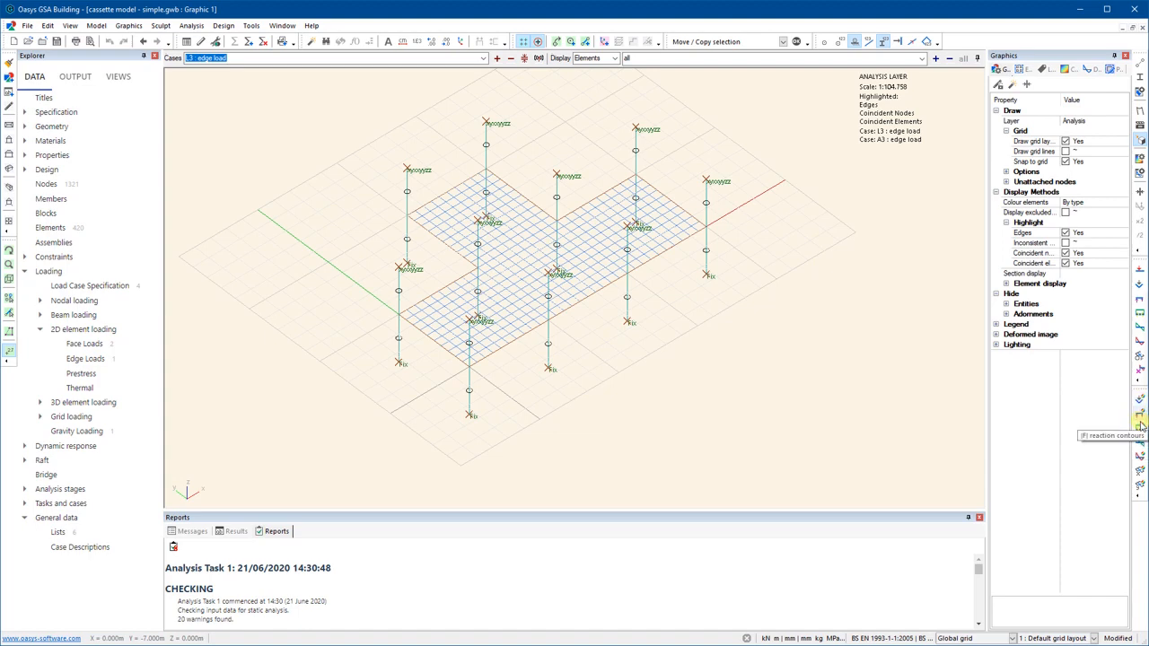
- Display the axial force Fx contours on the columns, switch to case 1 (selt-weight), and turn the contours off
left_click(1141, 433)
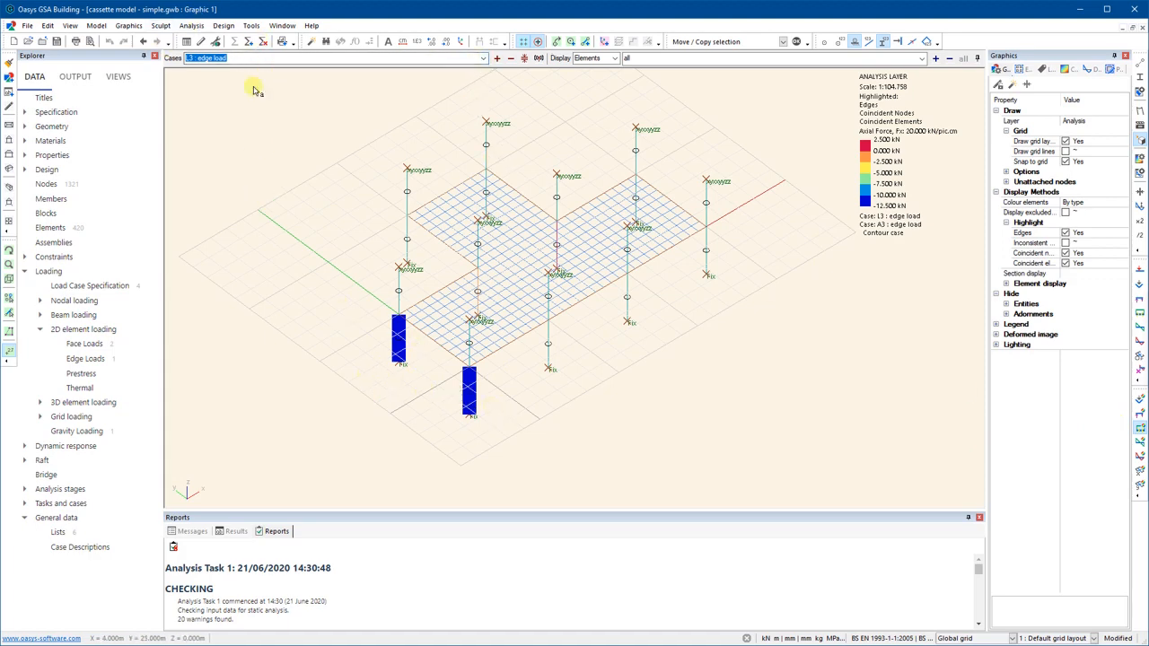
left_click(483, 58)
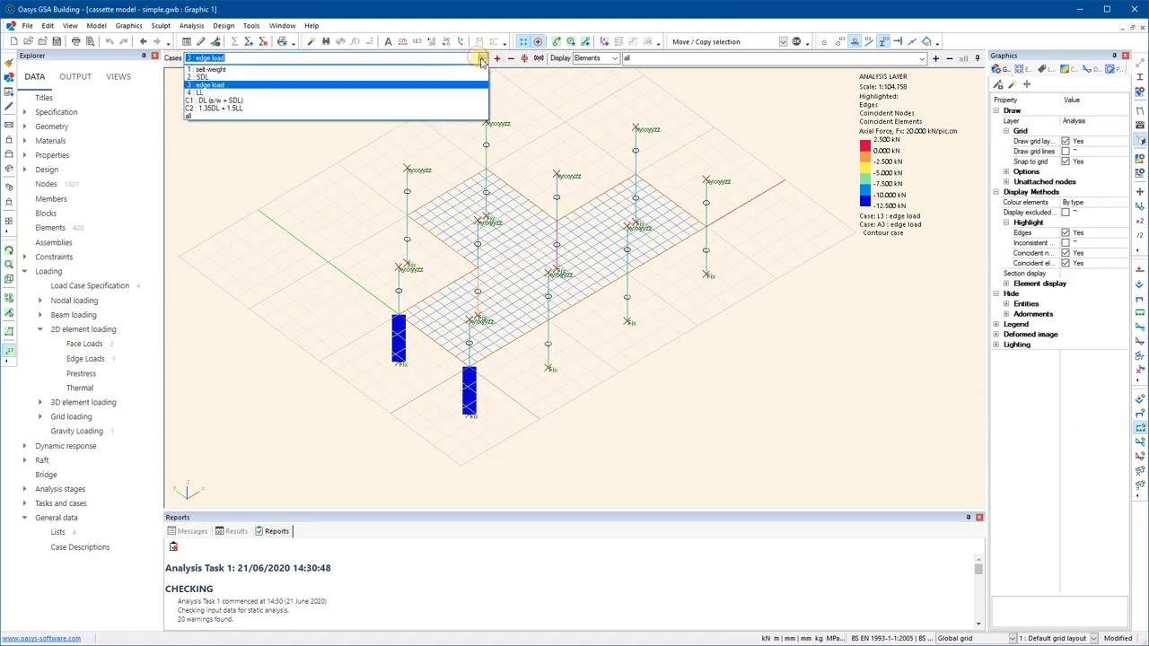
left_click(240, 69)
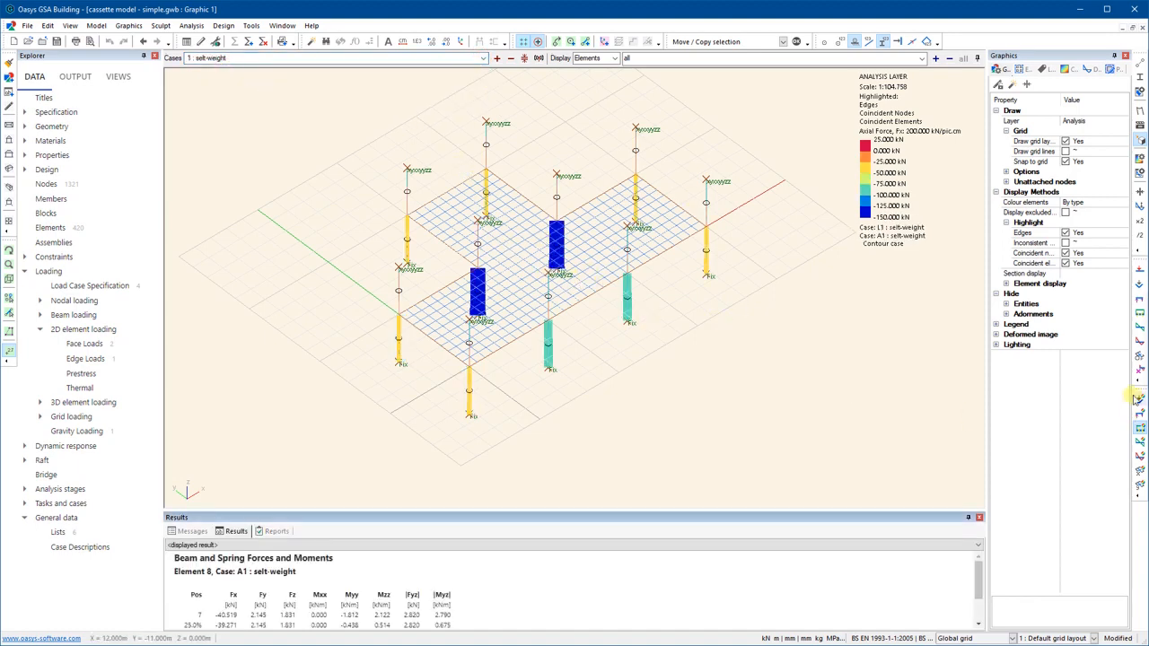
left_click(1141, 433)
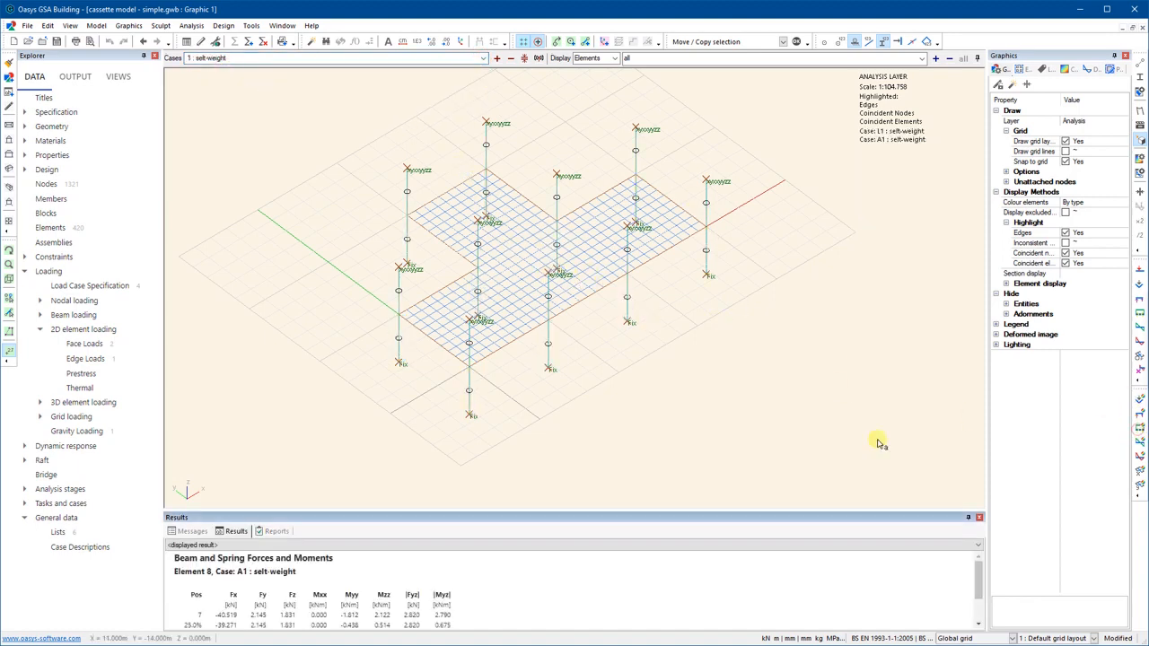
- Display the slab's 2D moment contours for |Mx|+|Mxy| and for |My|+|Myx|, and turn them off
left_click(1140, 470)
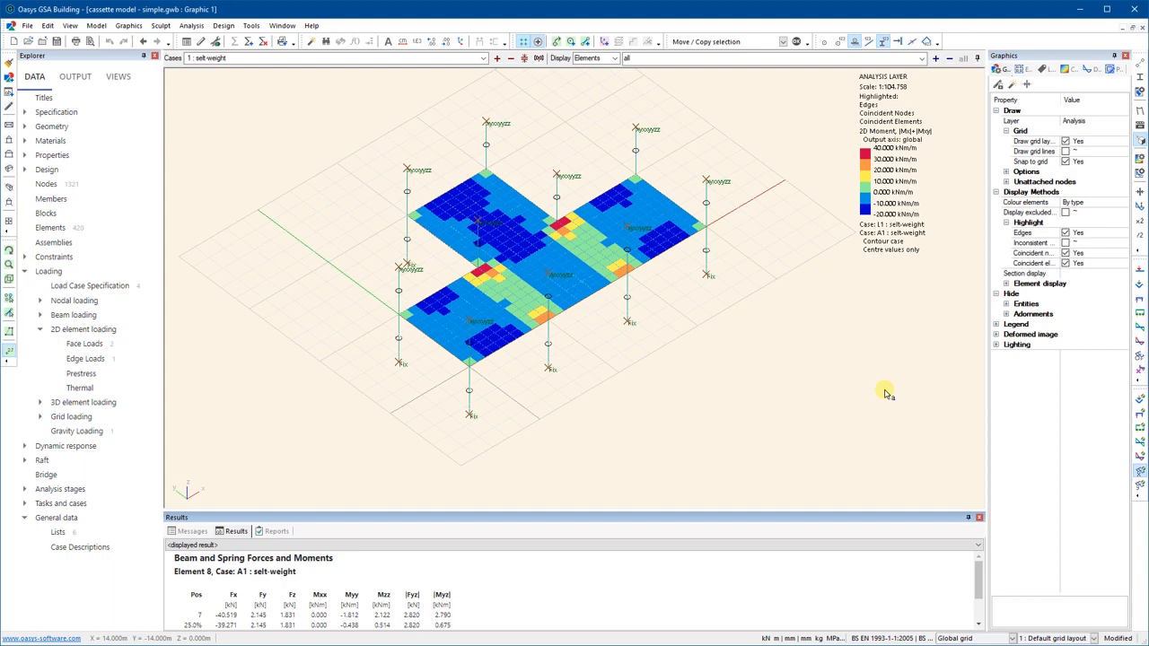
left_click(1140, 485)
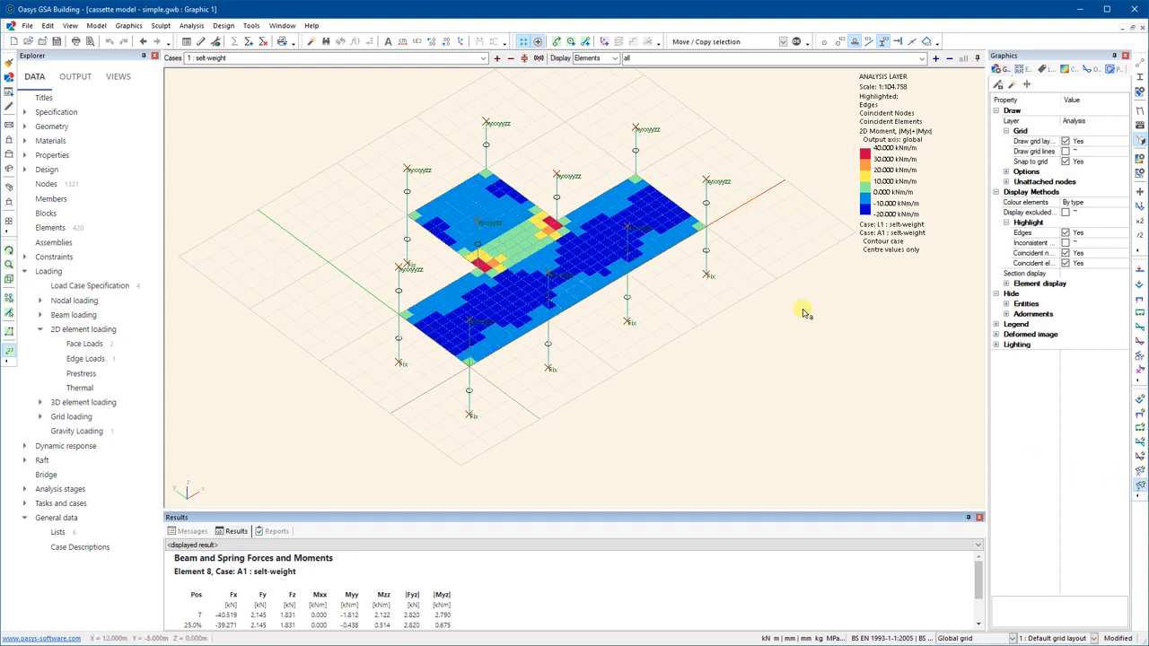
left_click(1140, 486)
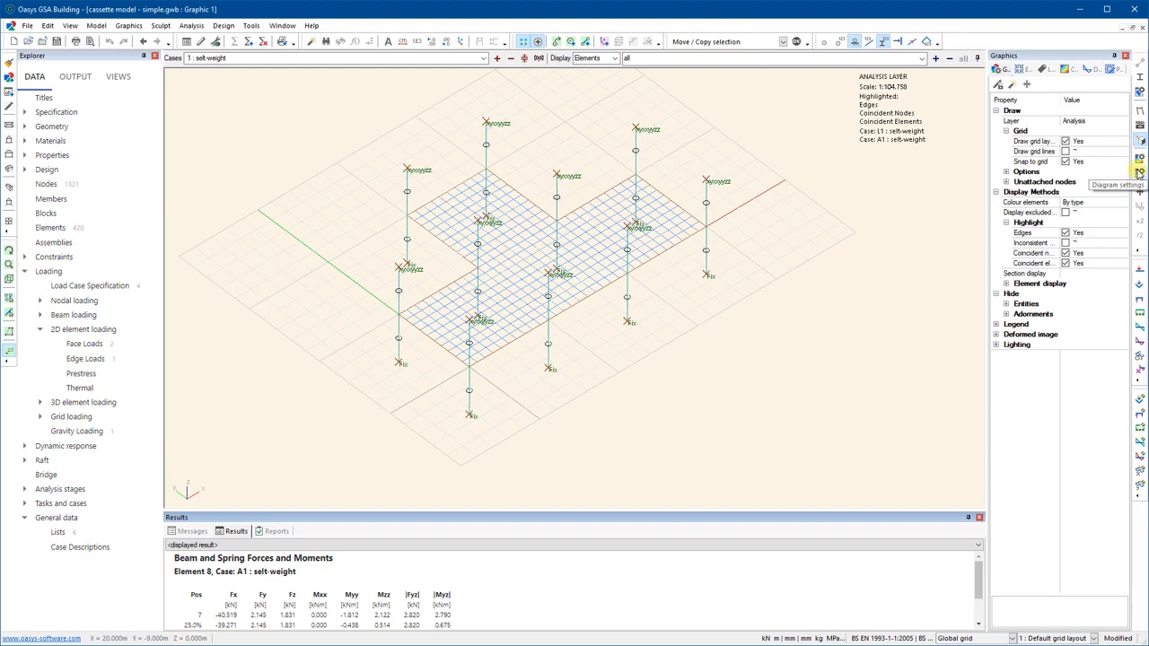
- Open Contour Settings and examine the material properties available for contouring under Materials
left_click(1139, 161)
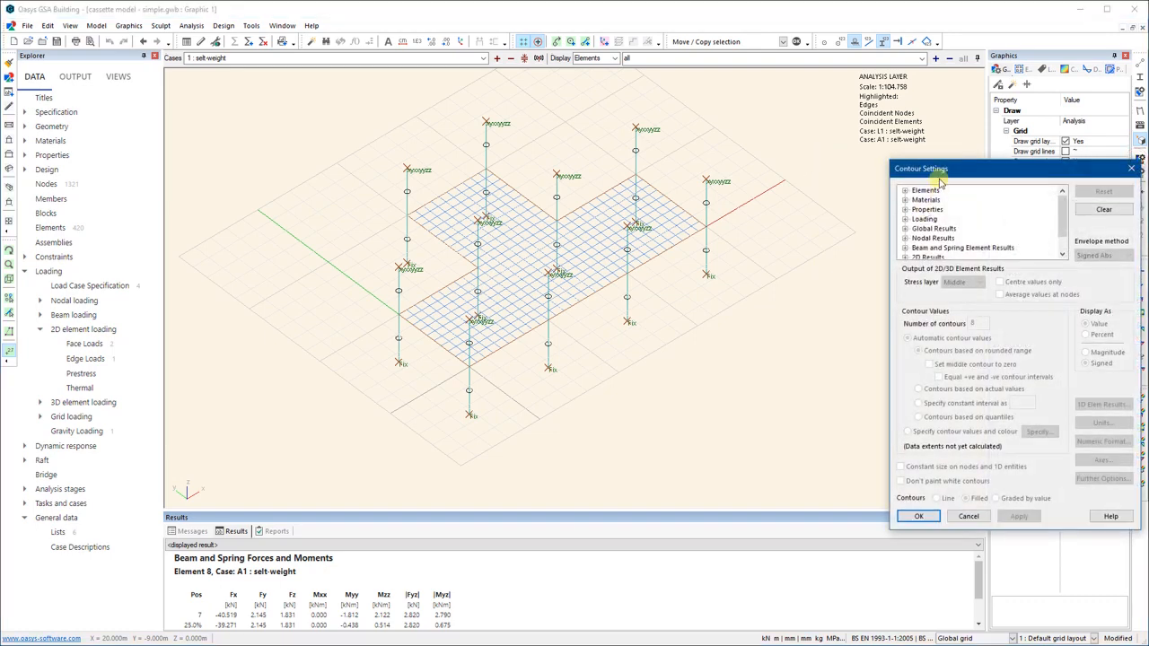
left_click_drag(946, 174, 812, 111)
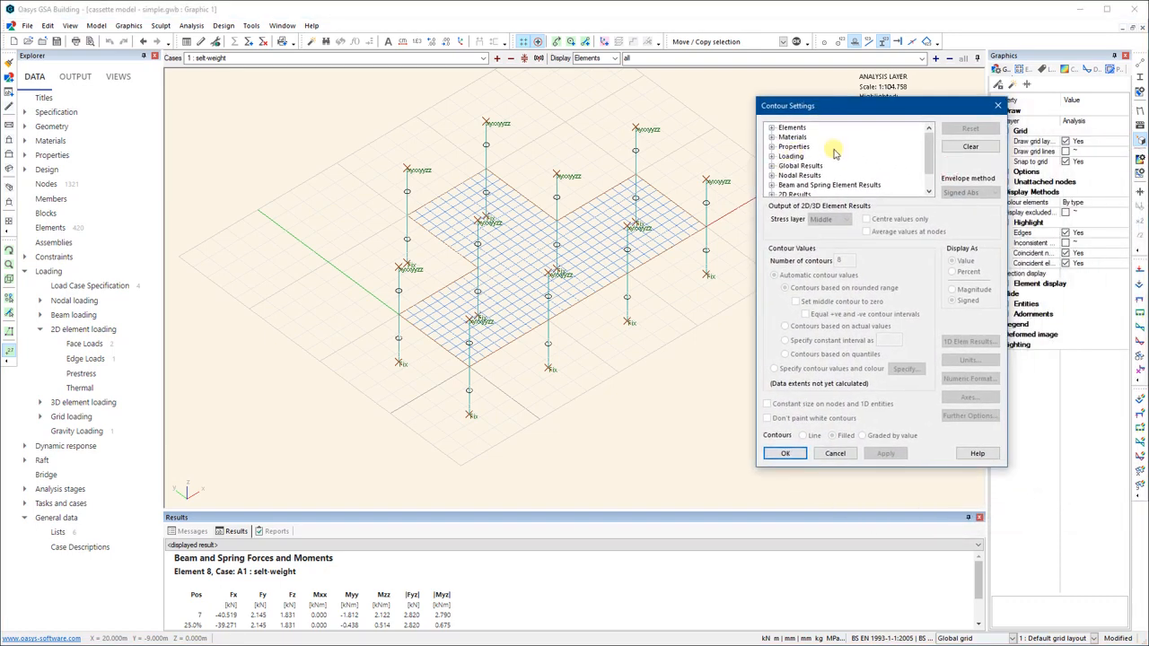
left_click(771, 136)
left_click(782, 147)
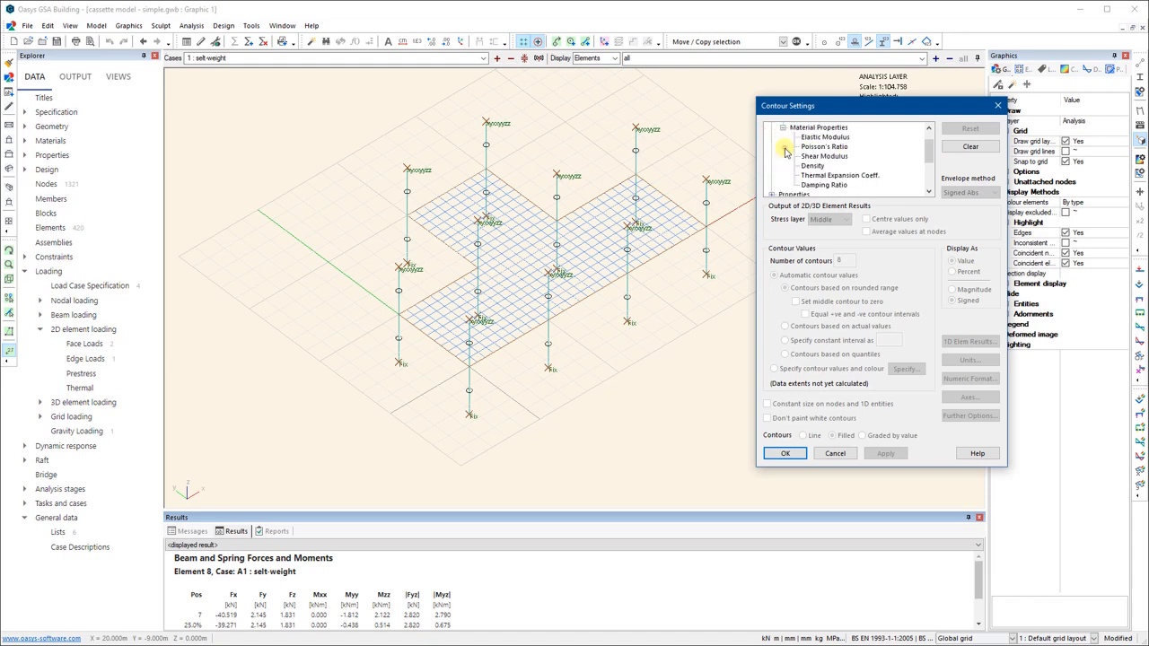
left_click(785, 130)
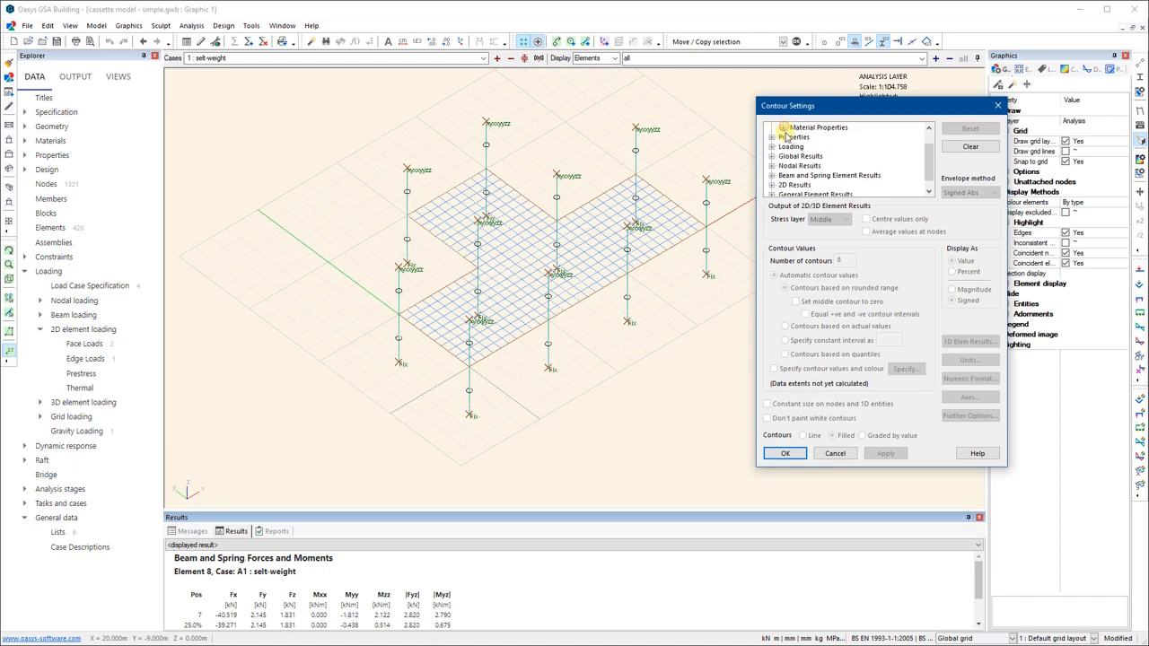
left_click(782, 162)
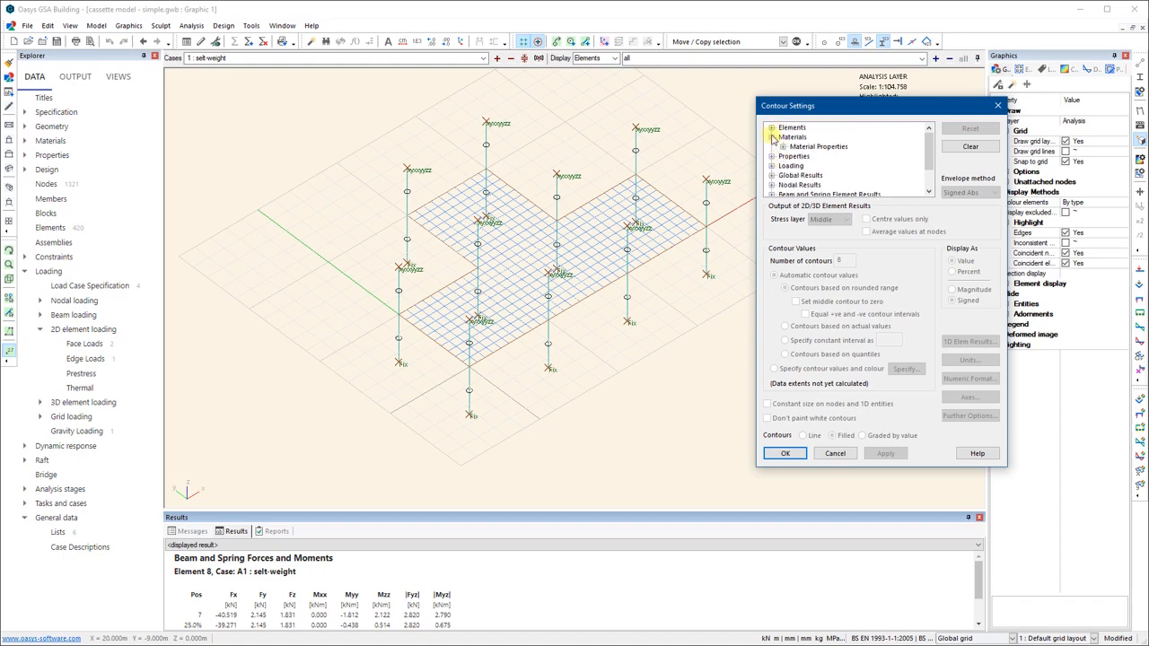
left_click(772, 136)
- Contour the face pressures from the 2D element loading on the slab, and clear the contours
left_click(771, 156)
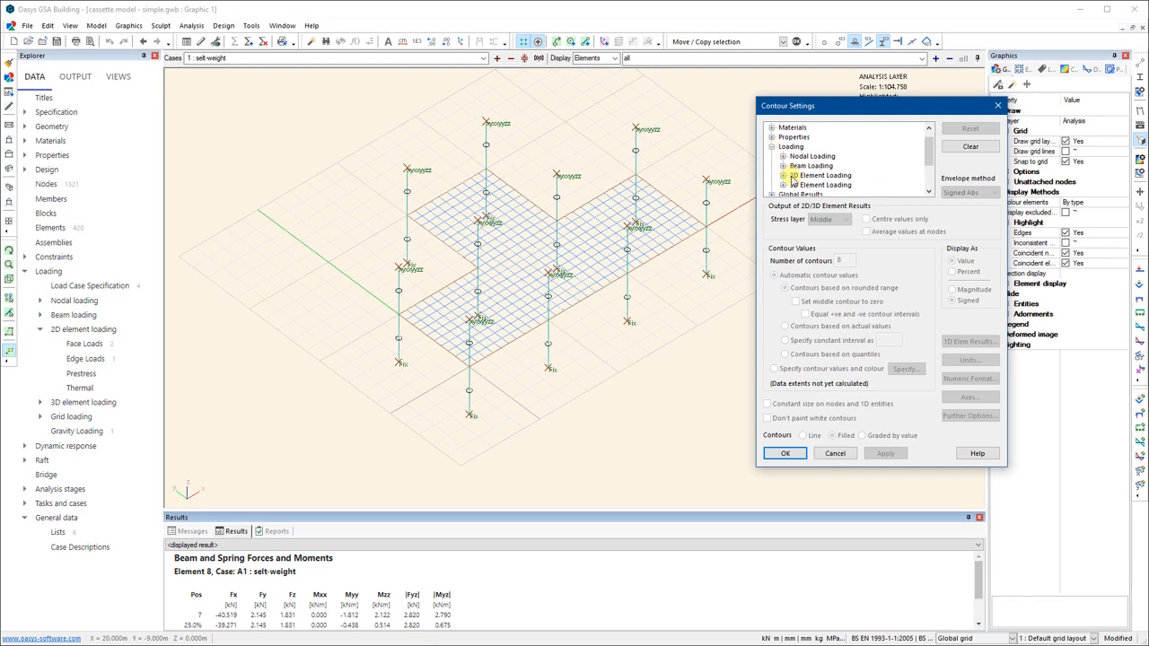
left_click(785, 177)
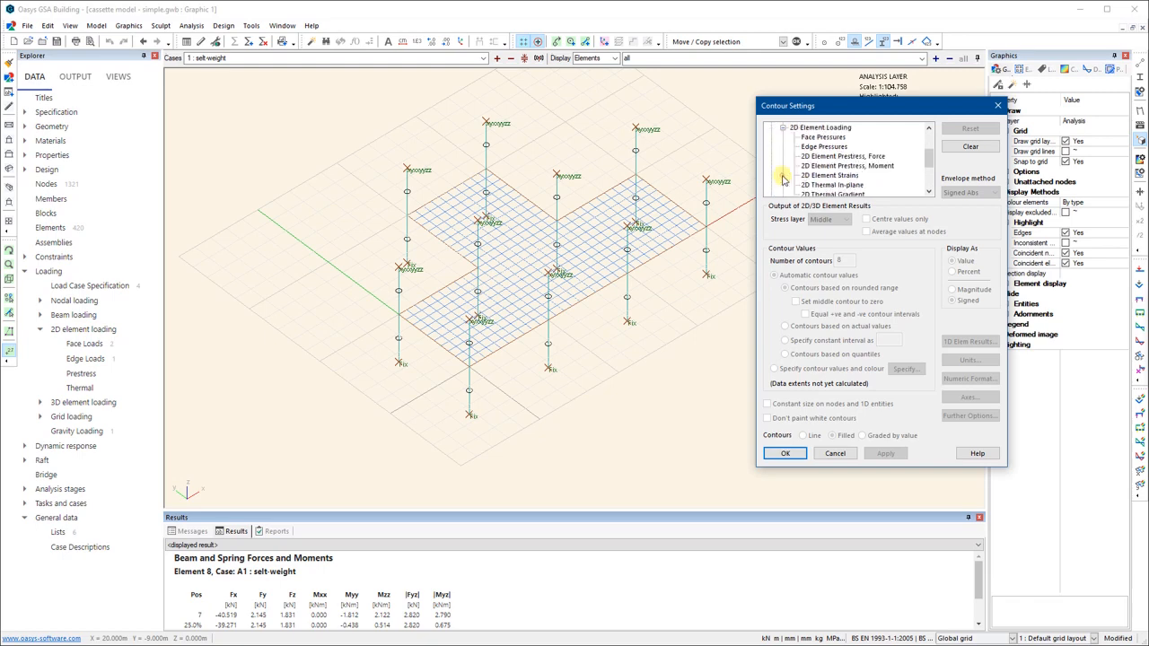
left_click(820, 137)
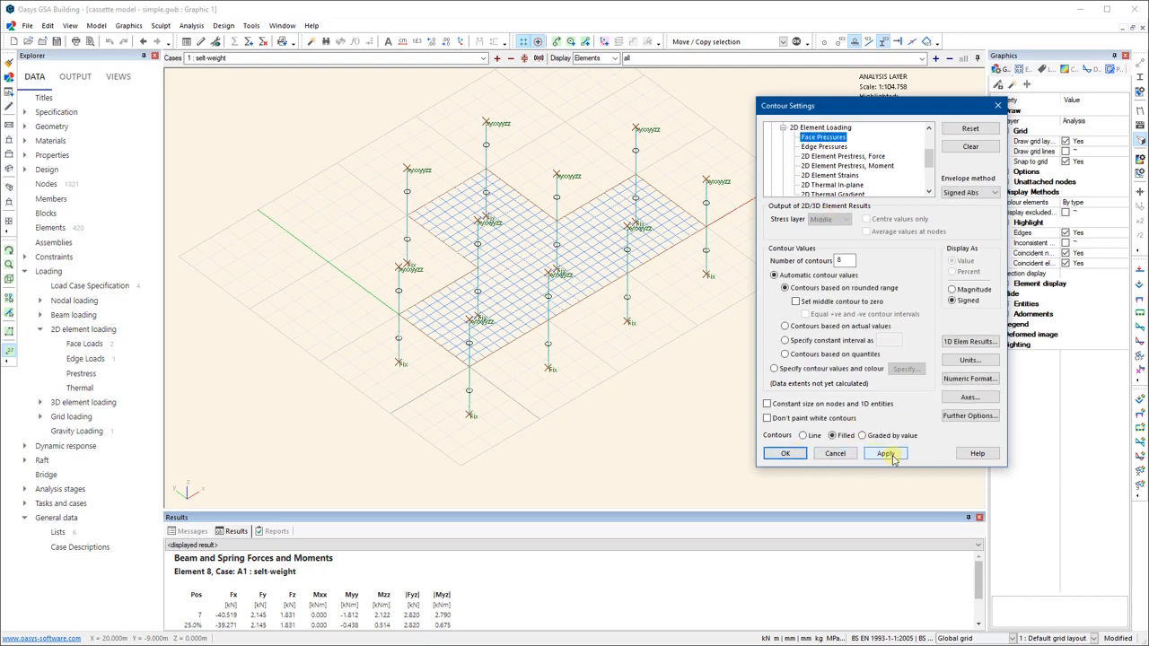
left_click(885, 454)
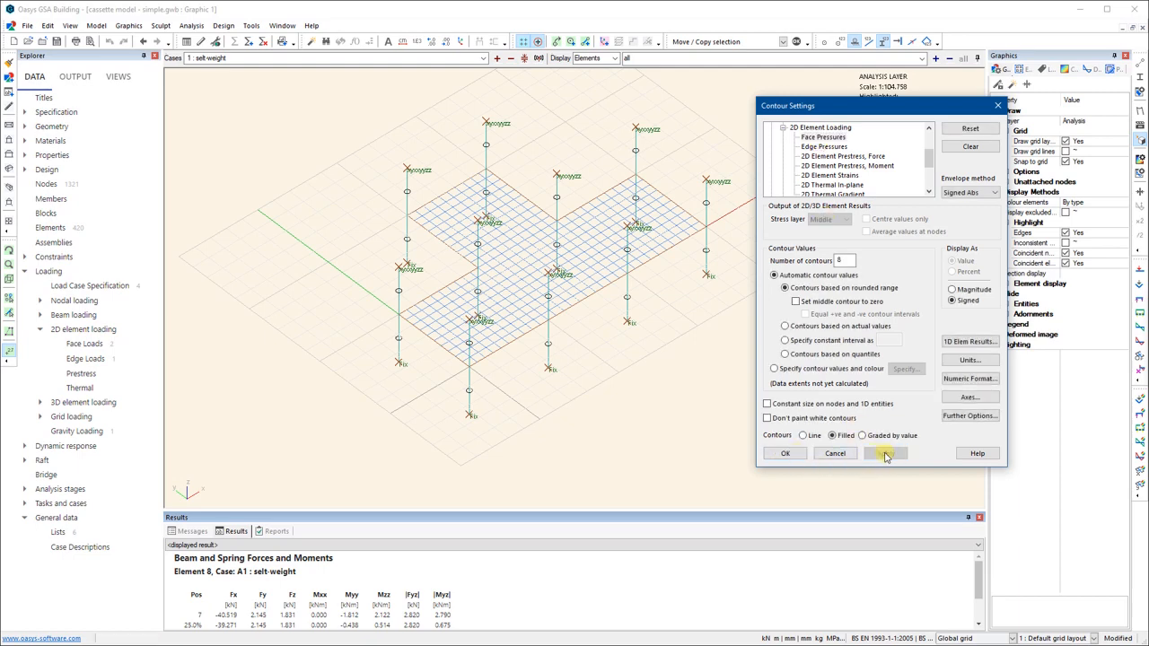
left_click(785, 453)
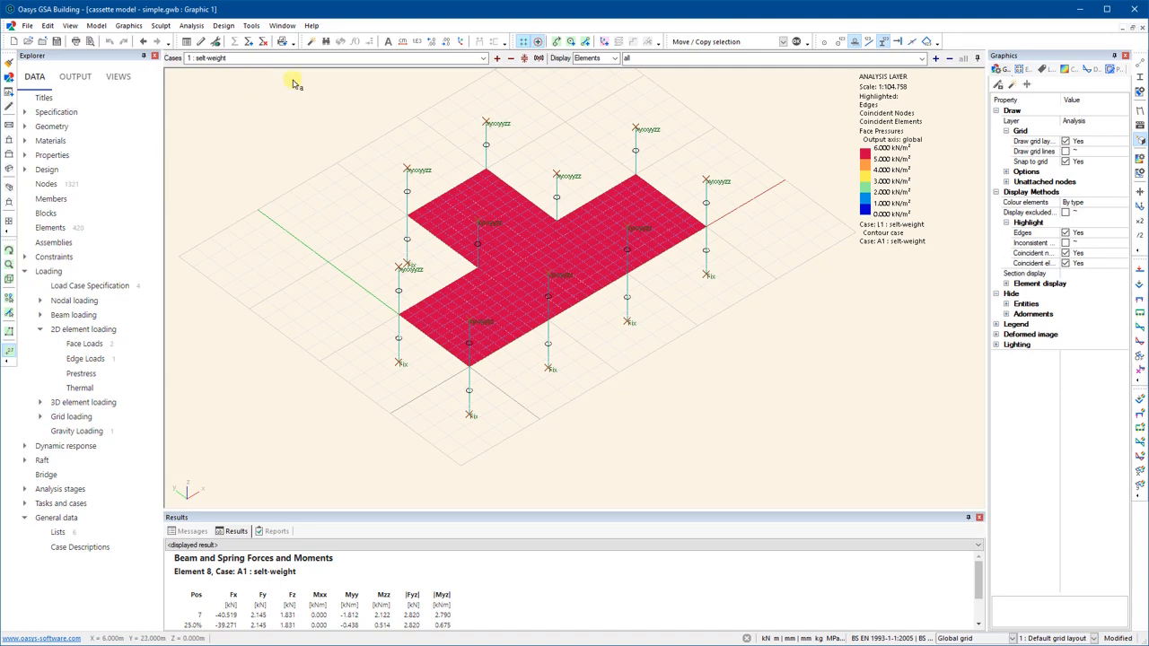
left_click(1140, 157)
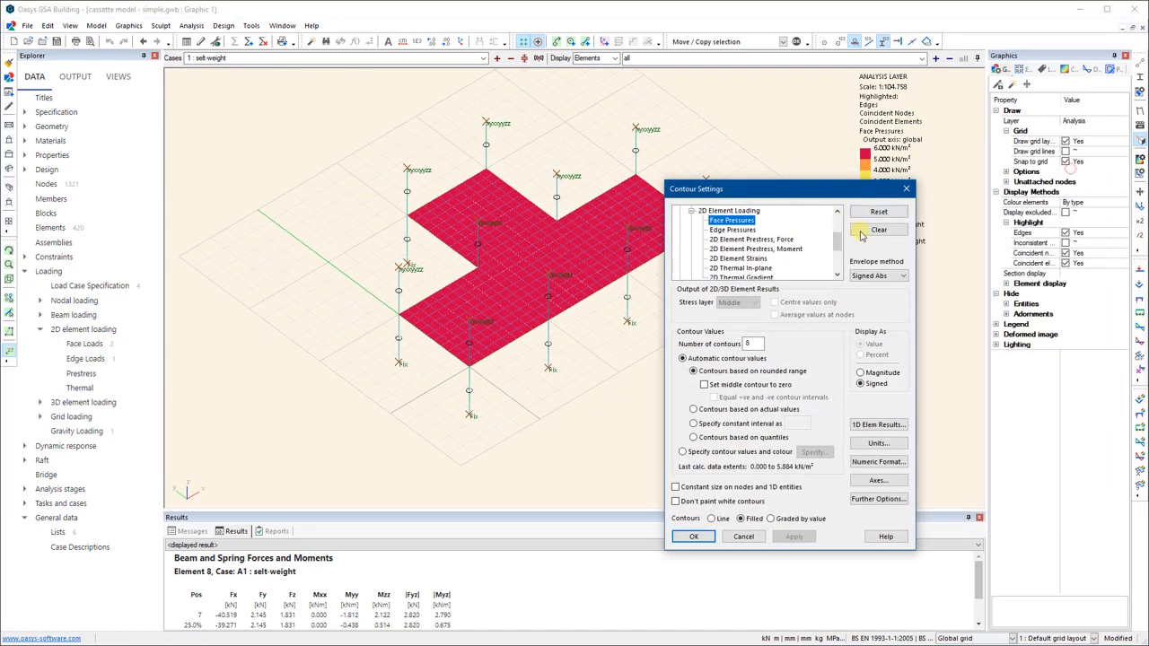
left_click(795, 537)
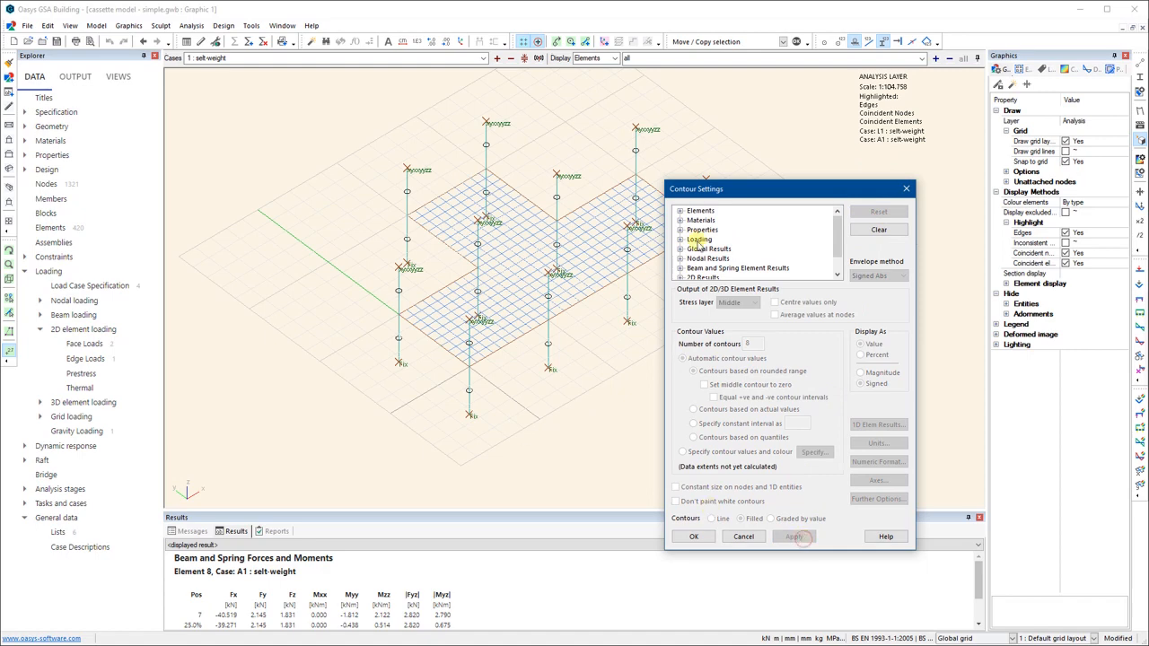
- Examine the derived forces and moments and the projected moments offered under 2D Results in Contour Settings, and close the dialog
left_click_drag(838, 232, 840, 256)
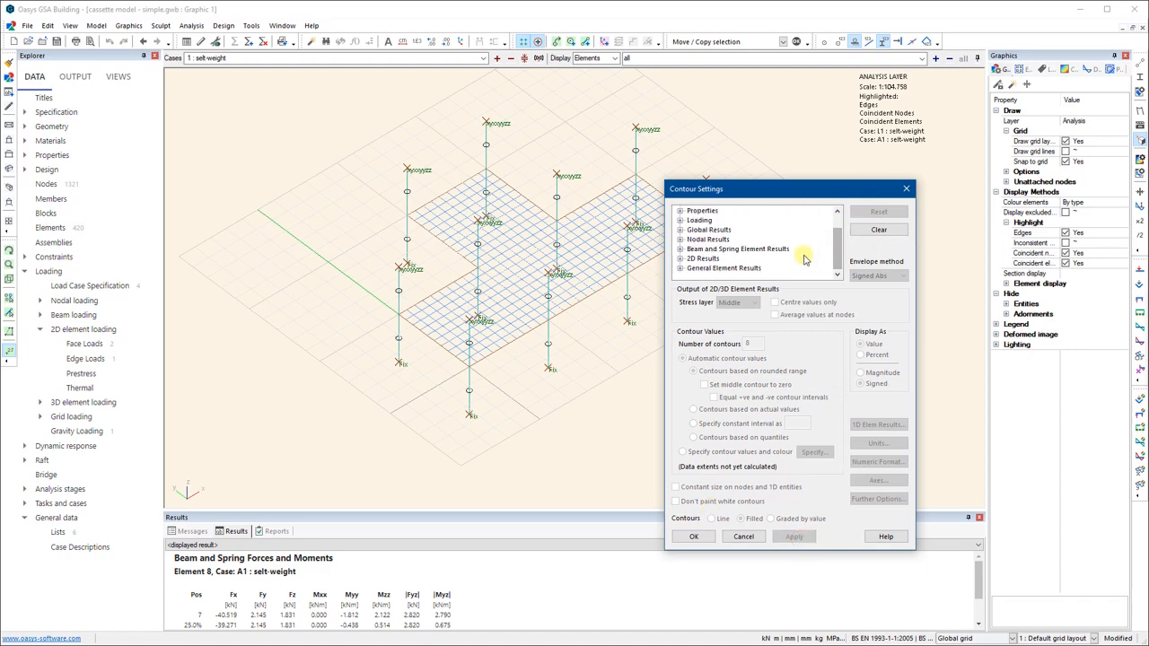
left_click(681, 258)
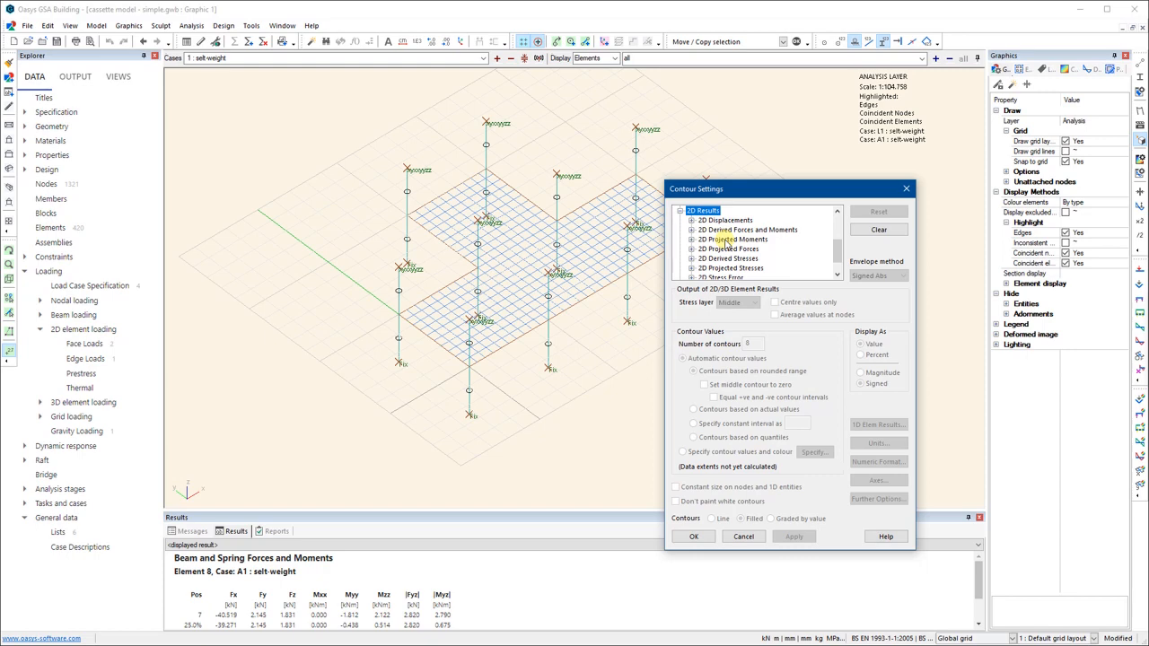
left_click(692, 230)
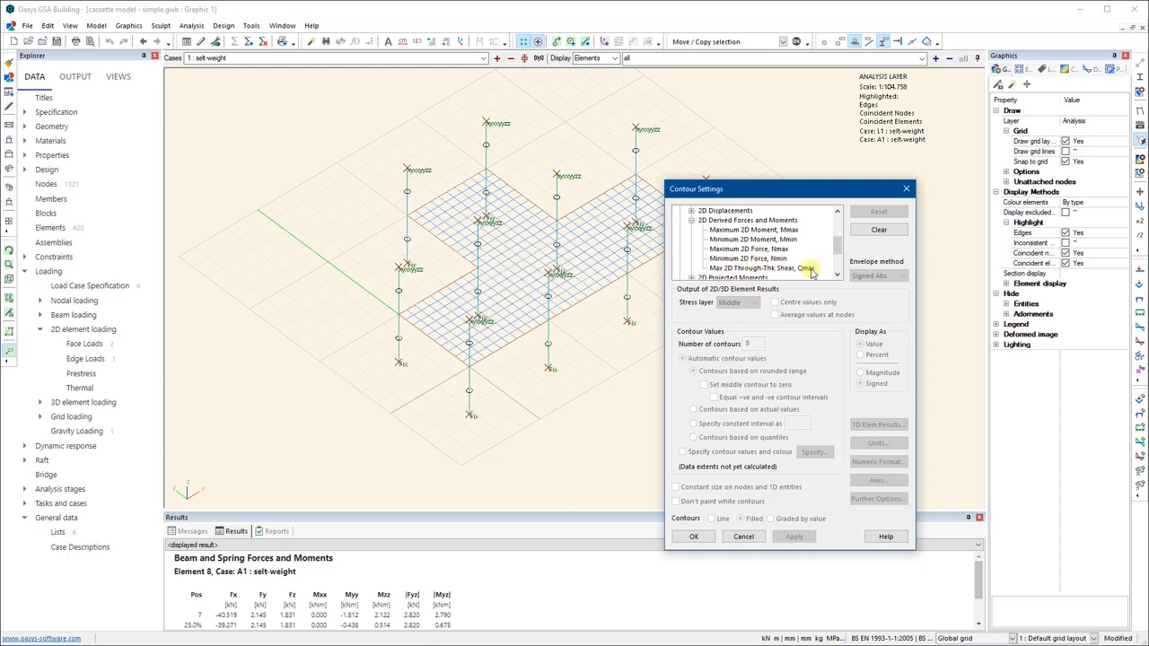
left_click(692, 220)
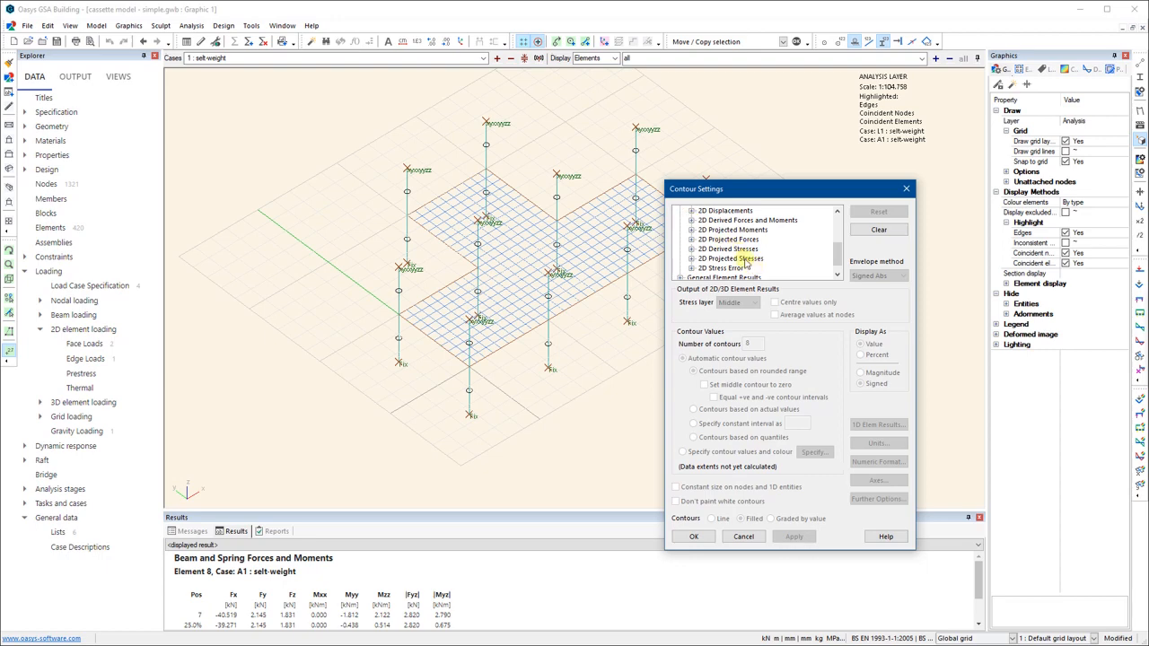
left_click(692, 229)
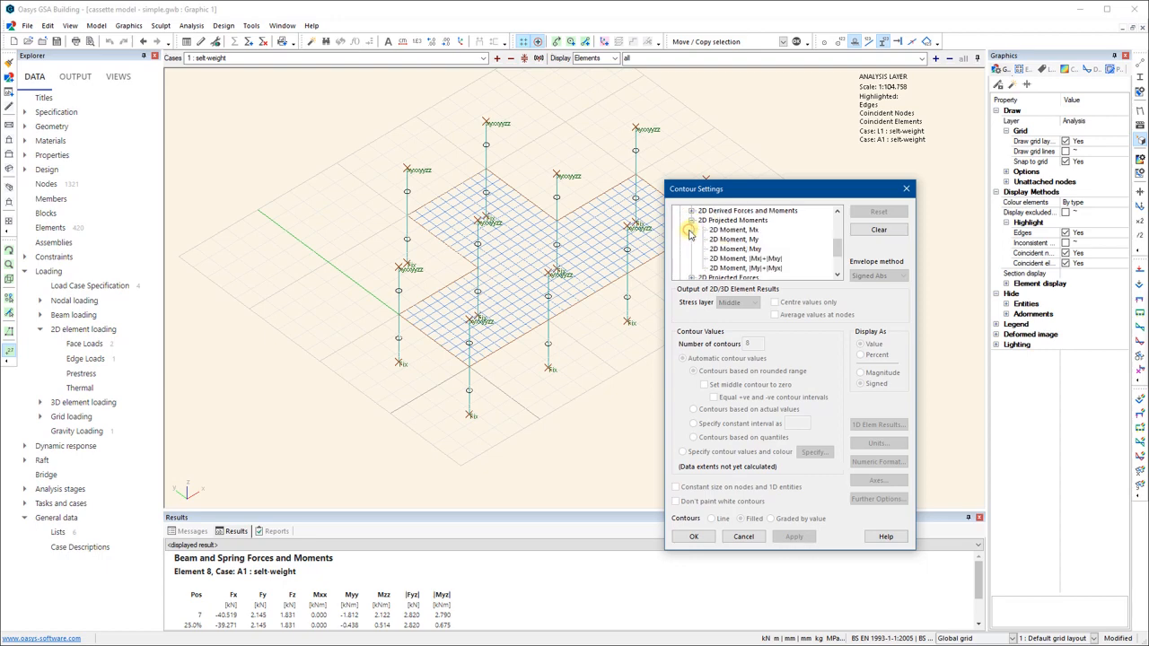
left_click(779, 259)
scroll(797, 260, "down", 1)
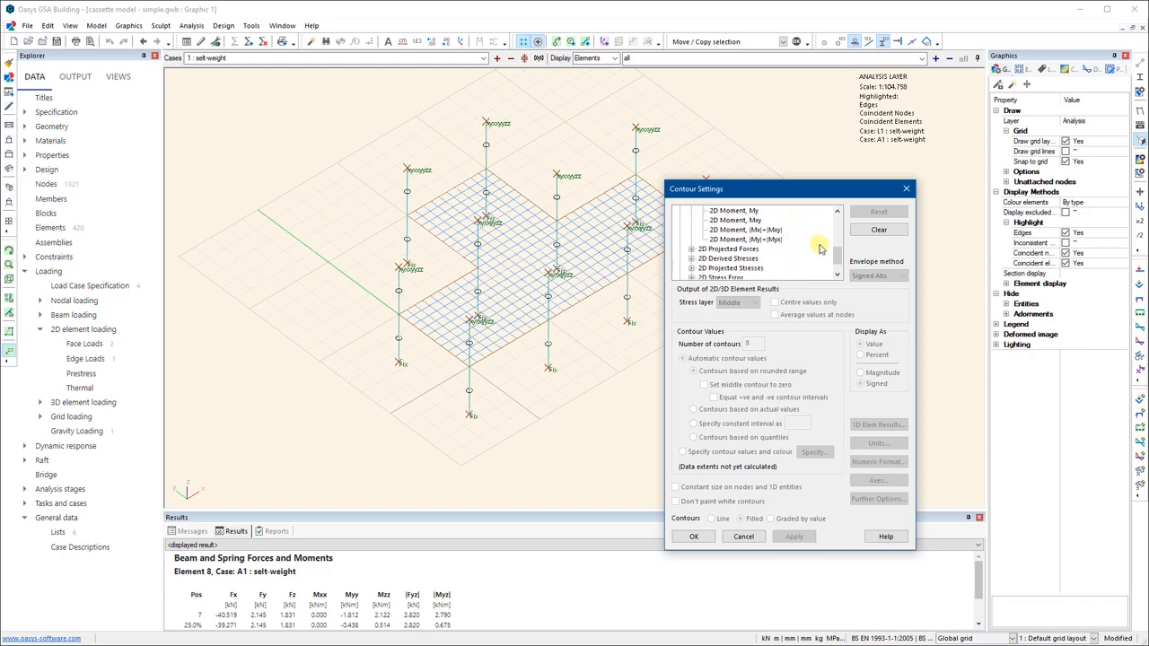
scroll(745, 265, "down", 1)
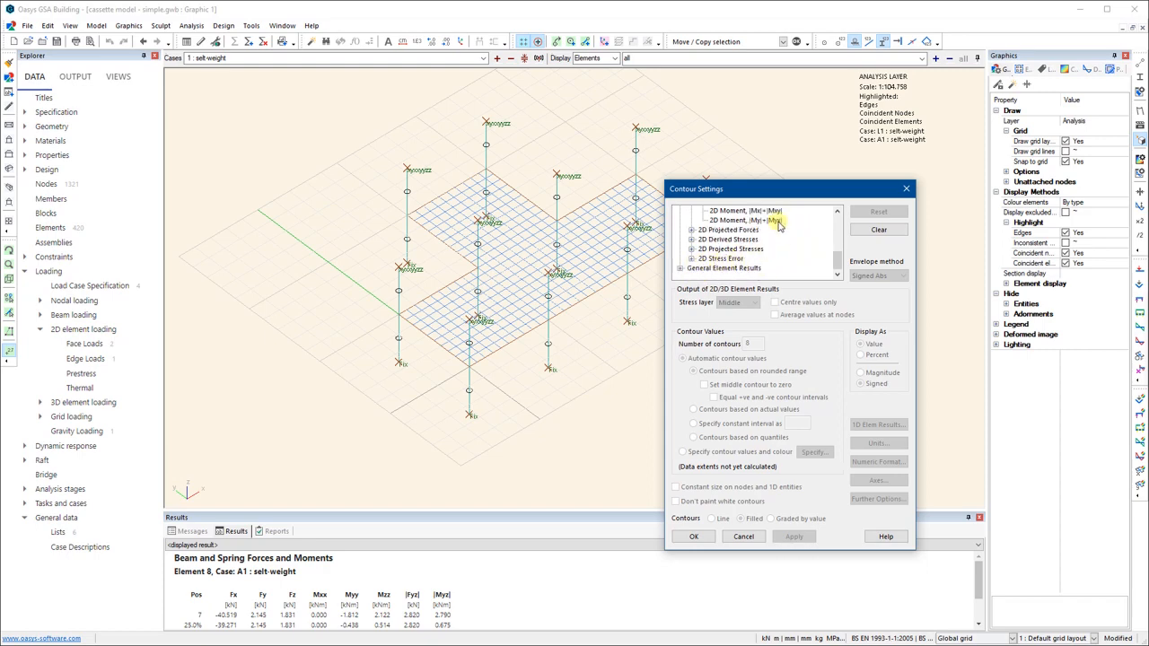
left_click(744, 536)
- Open Diagram Settings and examine the result types listed under Beam and Spring Element Results
left_click(1141, 171)
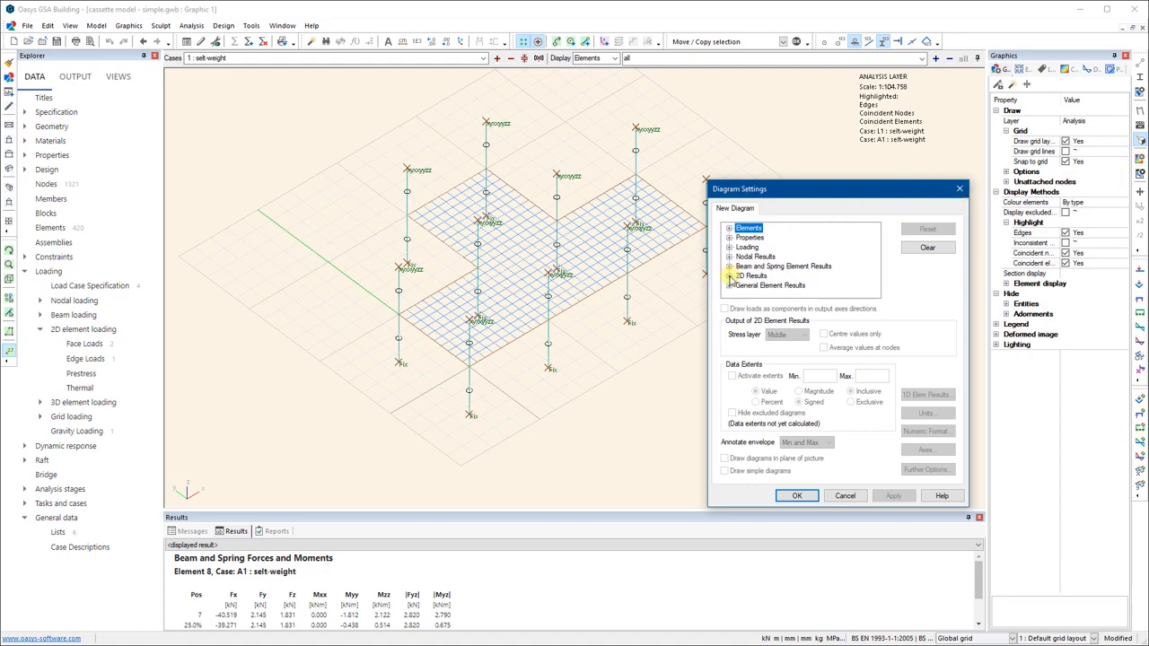
left_click(730, 266)
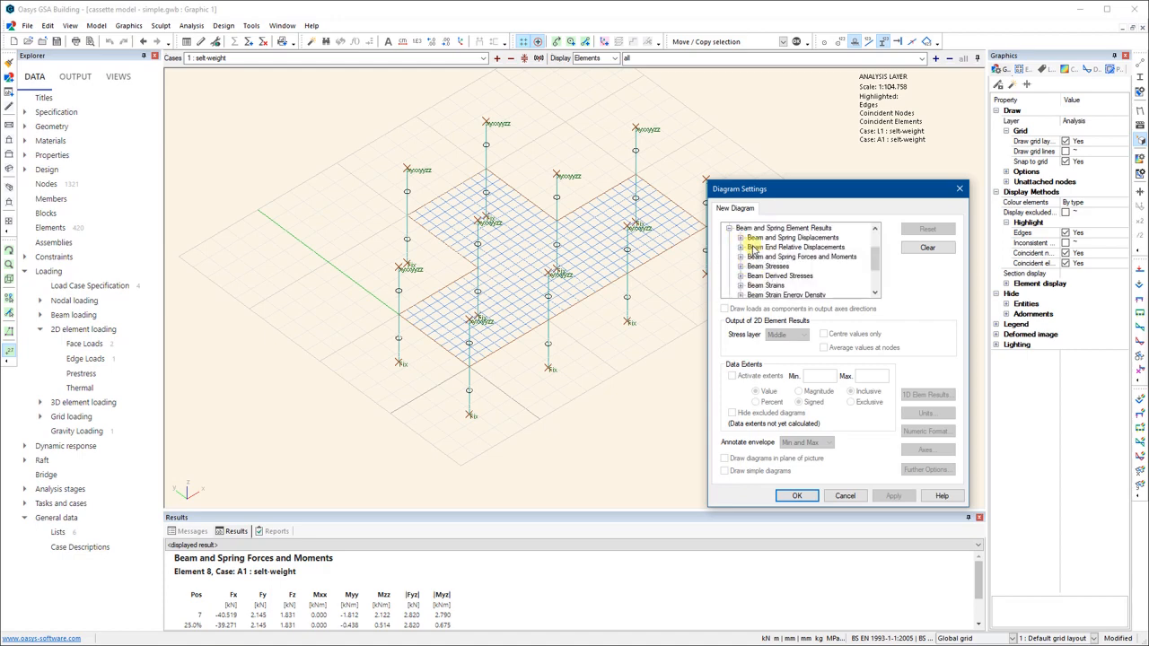
scroll(777, 243, "down", 2)
scroll(778, 243, "up", 3)
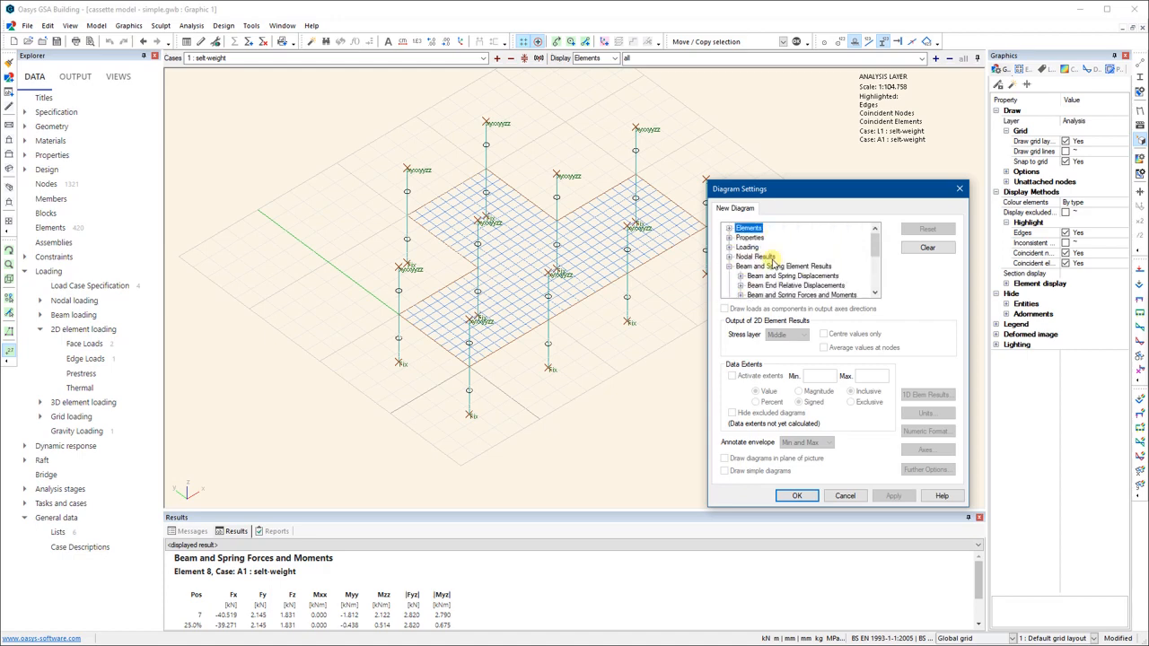
scroll(752, 258, "up", 1)
scroll(741, 284, "down", 1)
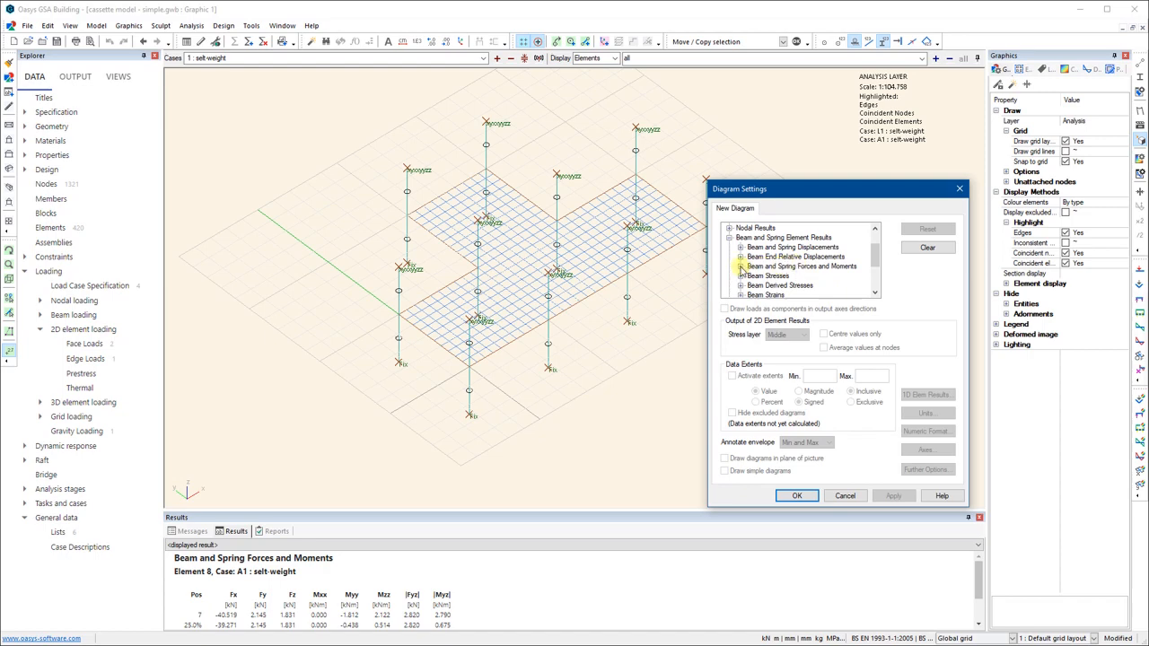
- Plot the beam axial force Fx as a diagram on the columns, and clear the diagram
left_click(741, 267)
left_click(768, 237)
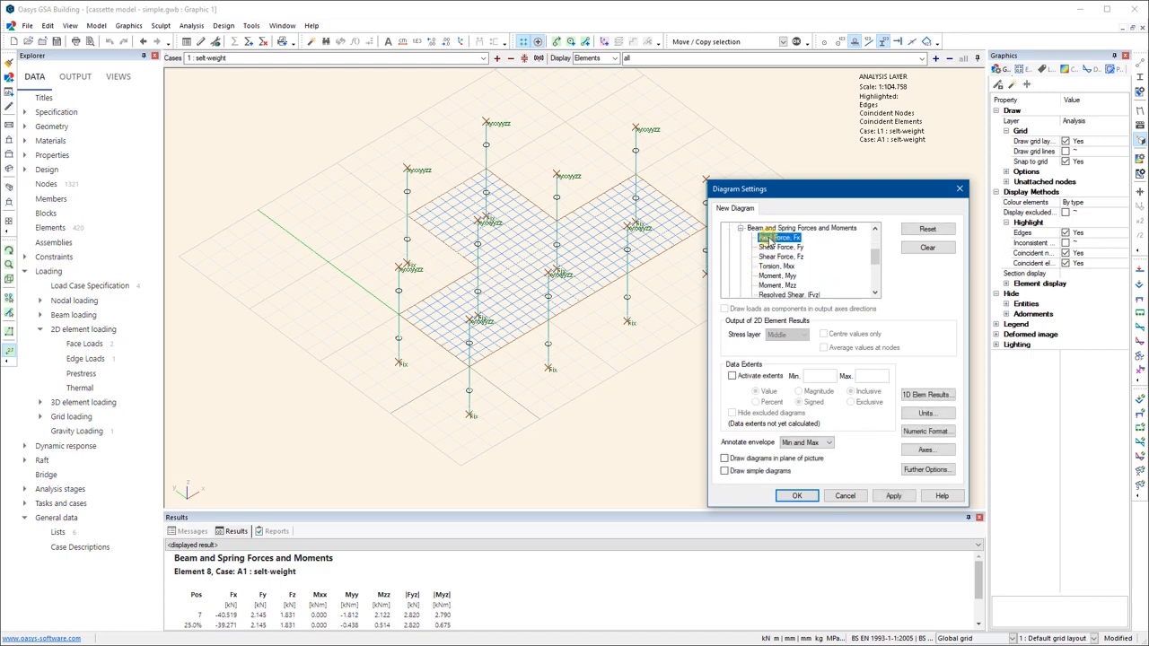
left_click(893, 495)
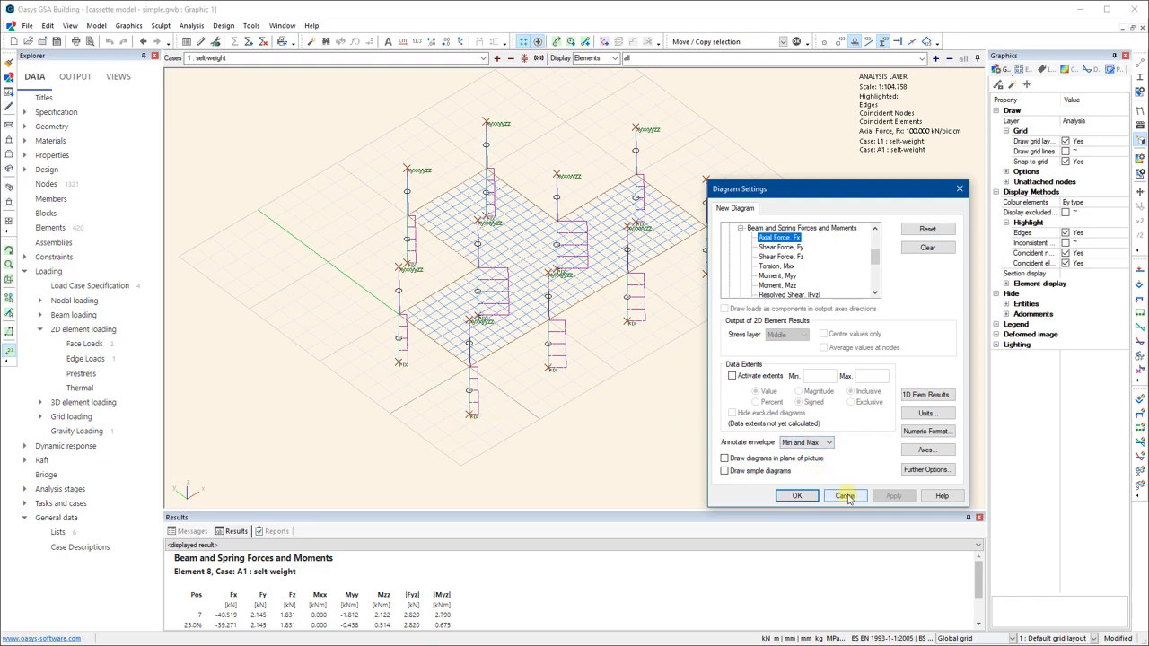
left_click(949, 248)
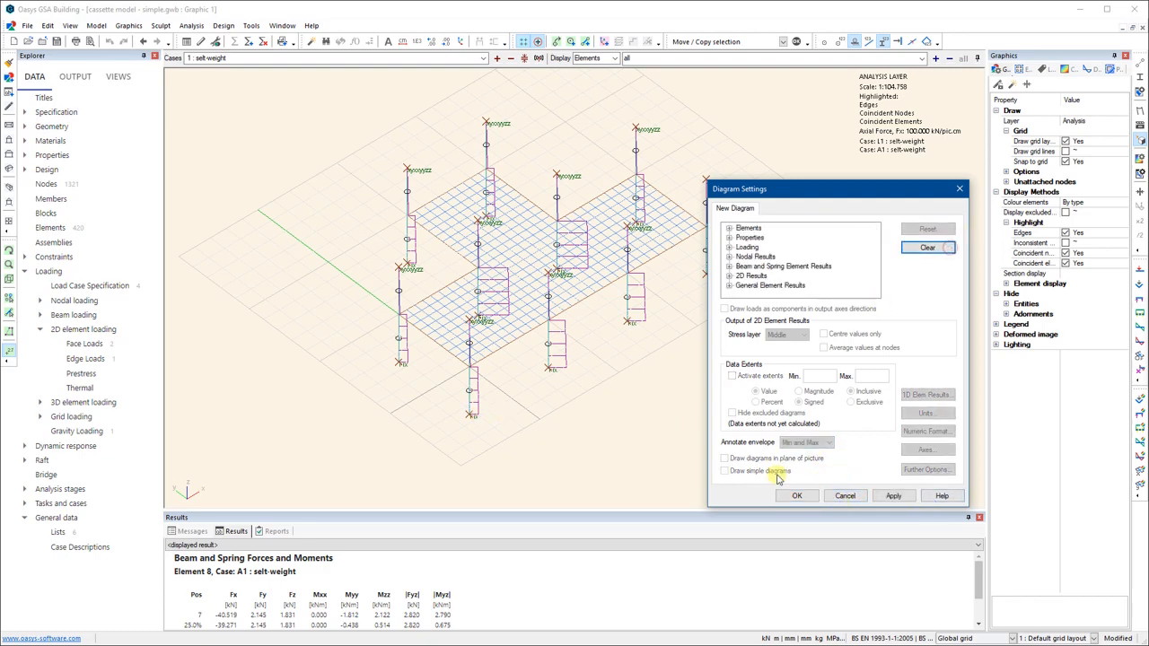
left_click(799, 497)
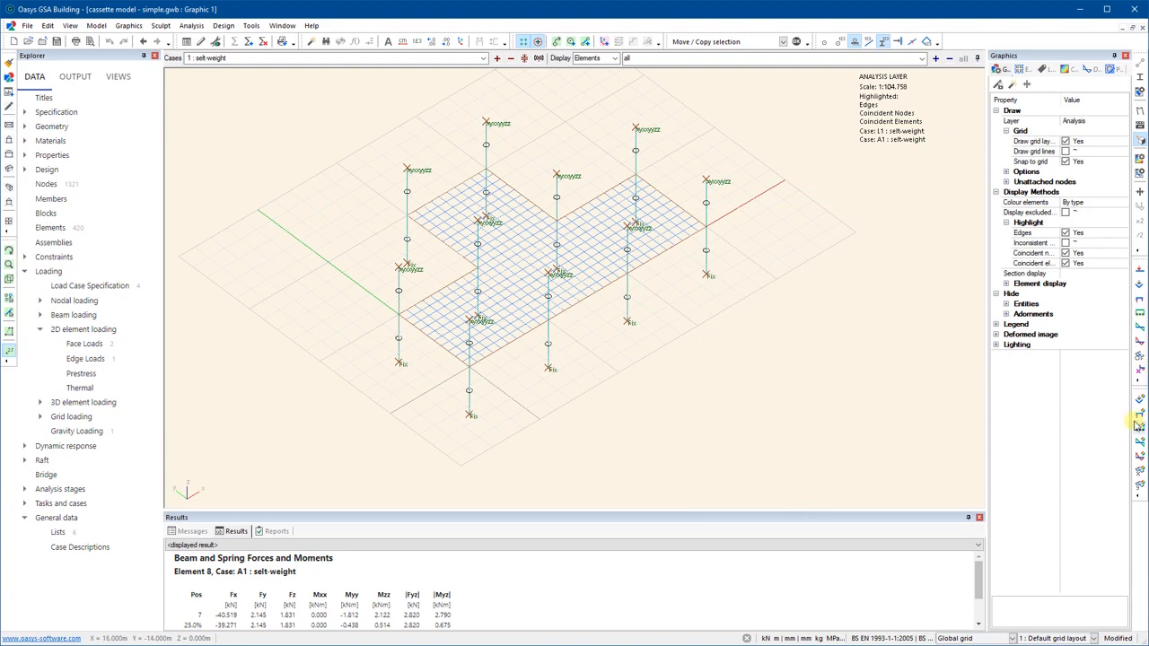
- Turn on the axial force Fx contours on the columns for the current case
left_click(1140, 435)
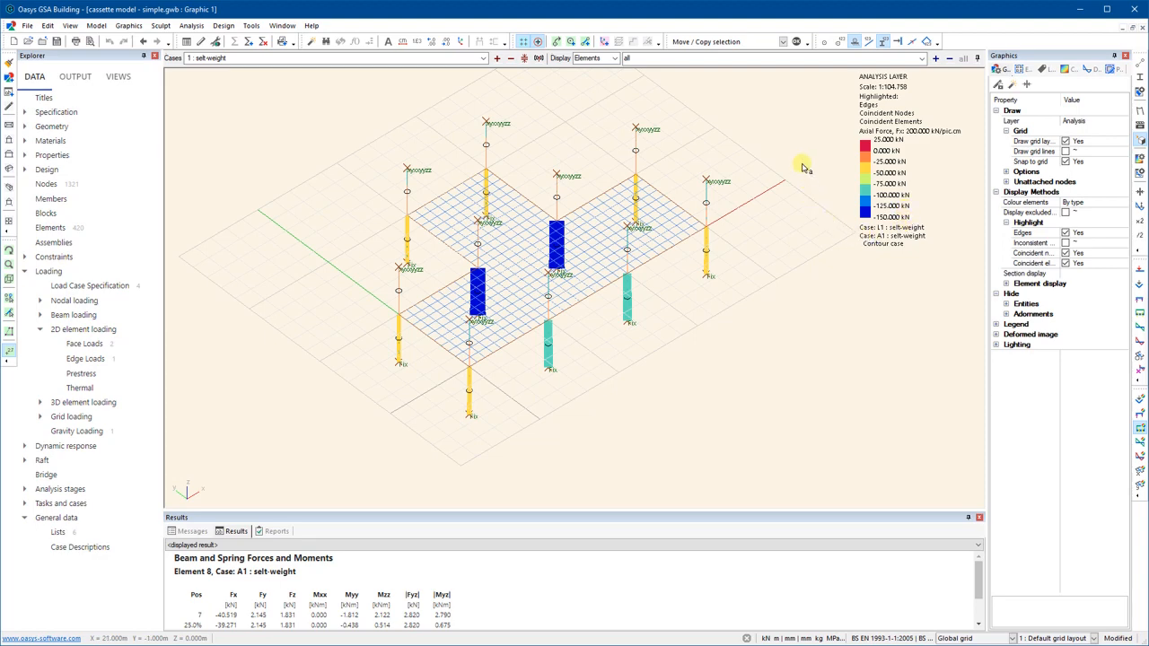
- Reduce the displayed result values to zero decimal places, and cycle the legend display off and back on
left_click(446, 43)
left_click(447, 43)
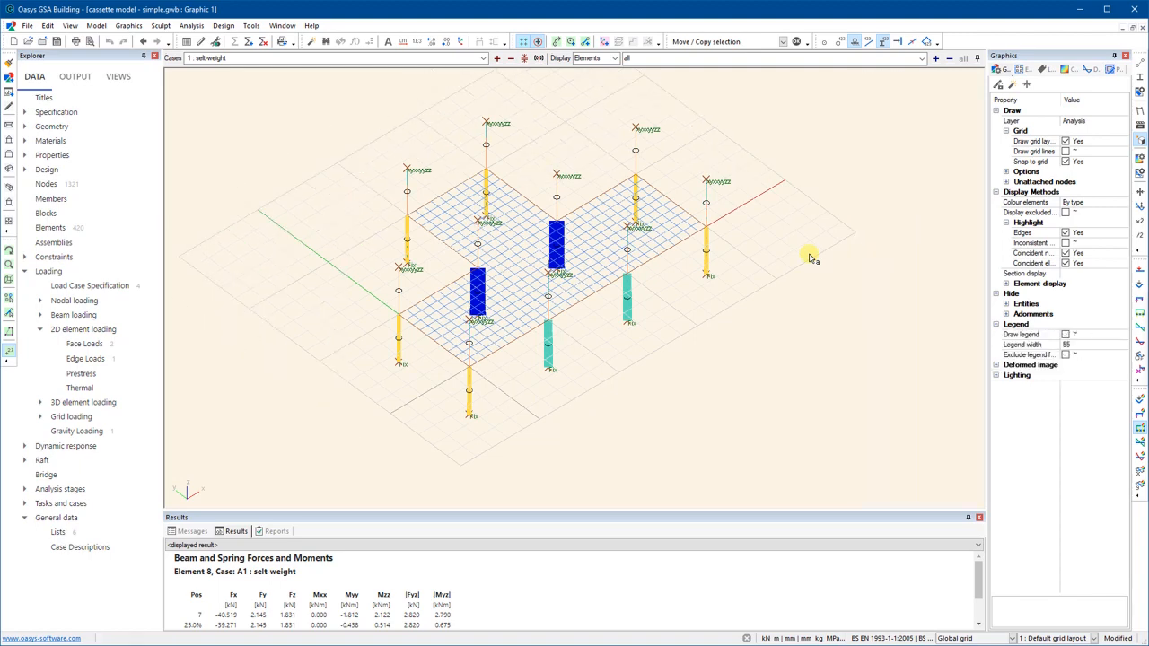
key("l")
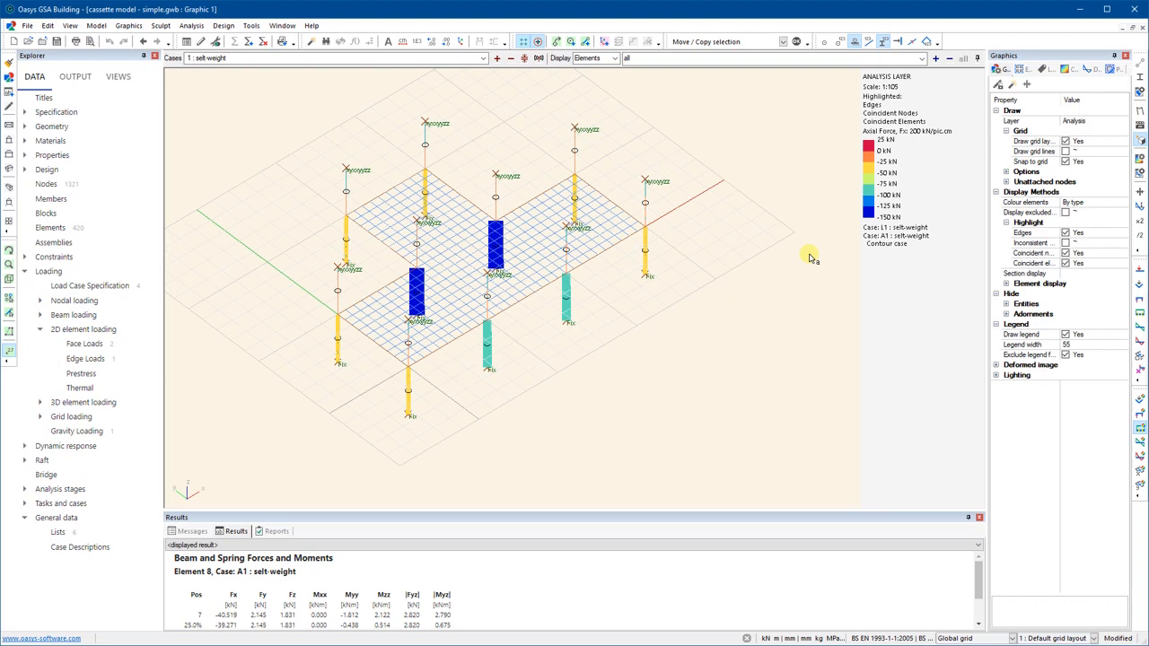
key("l")
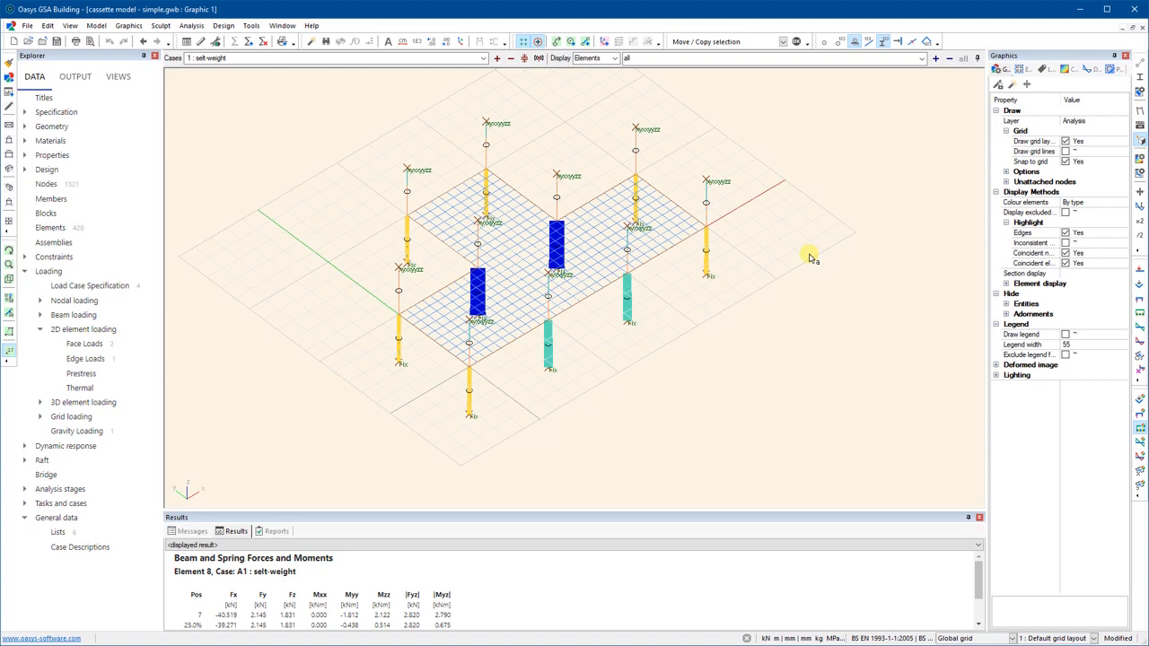
key("l")
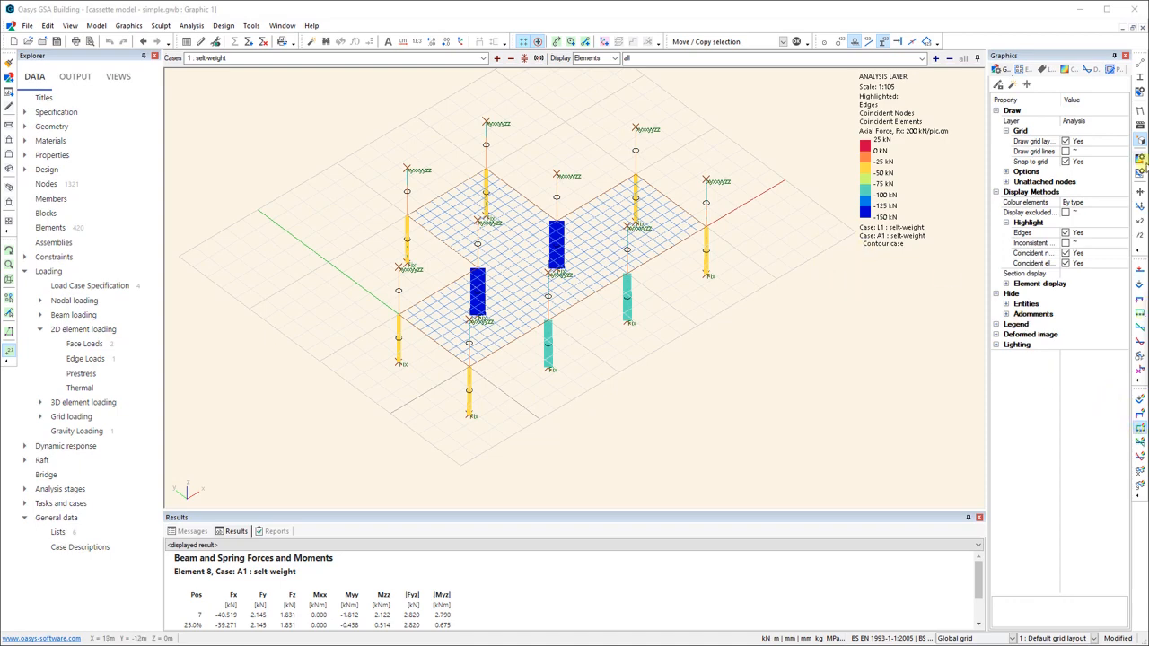
- Toggle the axial force contours on the columns, try Reset display adornments and cancel its prompt, and clear the contours
left_click(1141, 431)
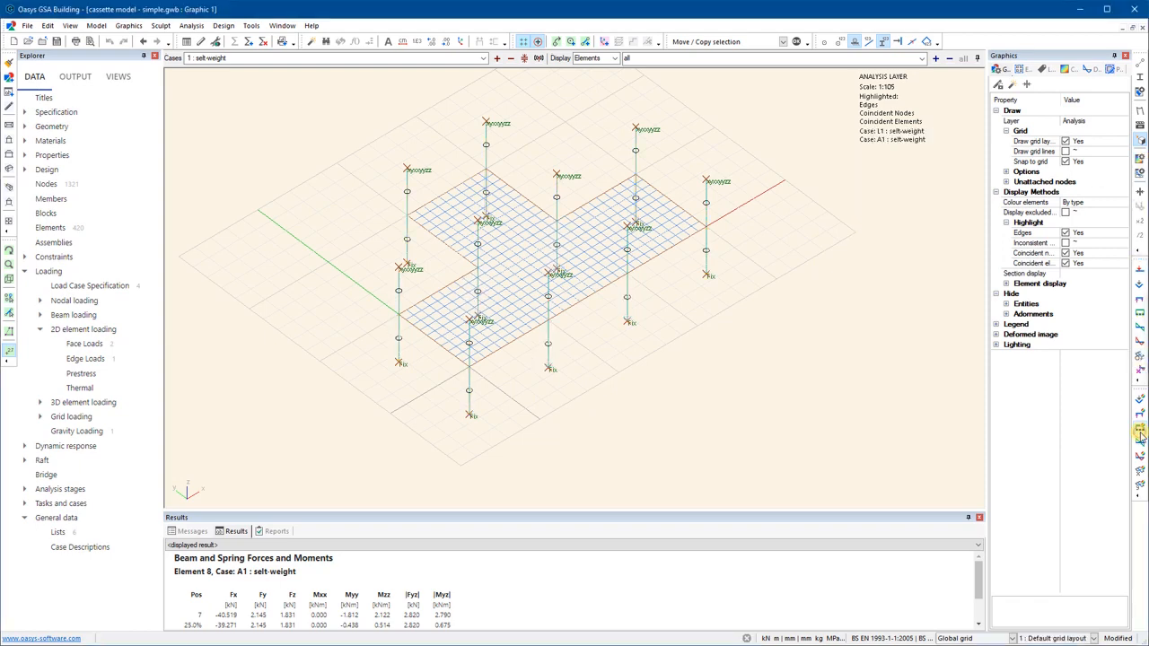
left_click(1142, 431)
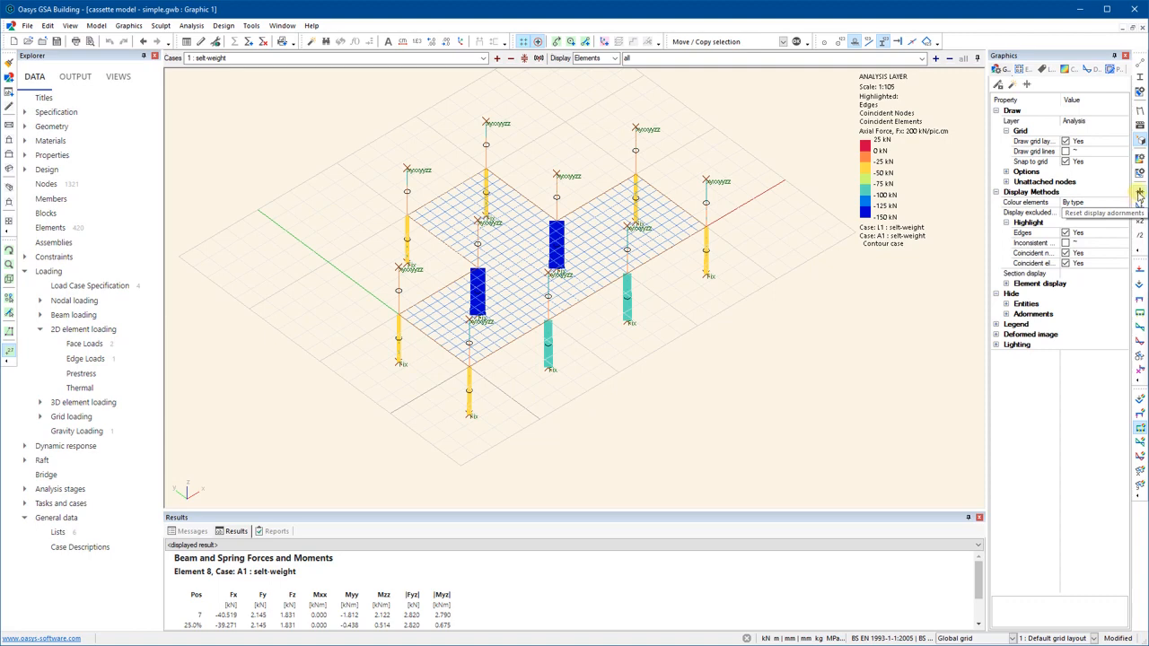
left_click(1140, 192)
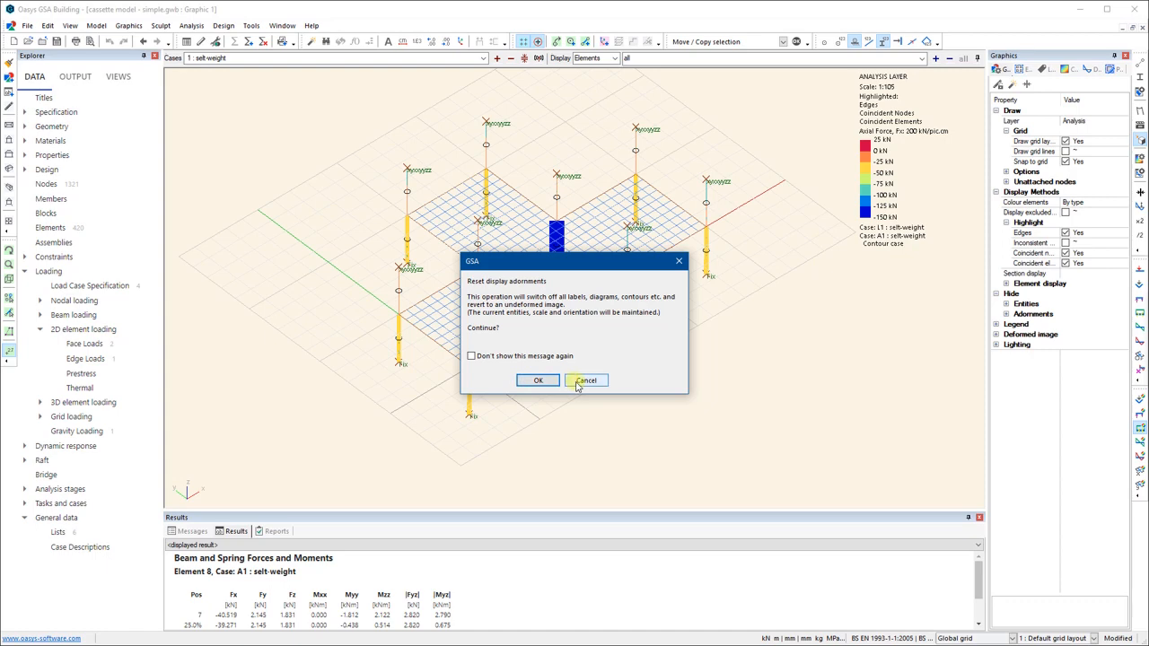
left_click(584, 381)
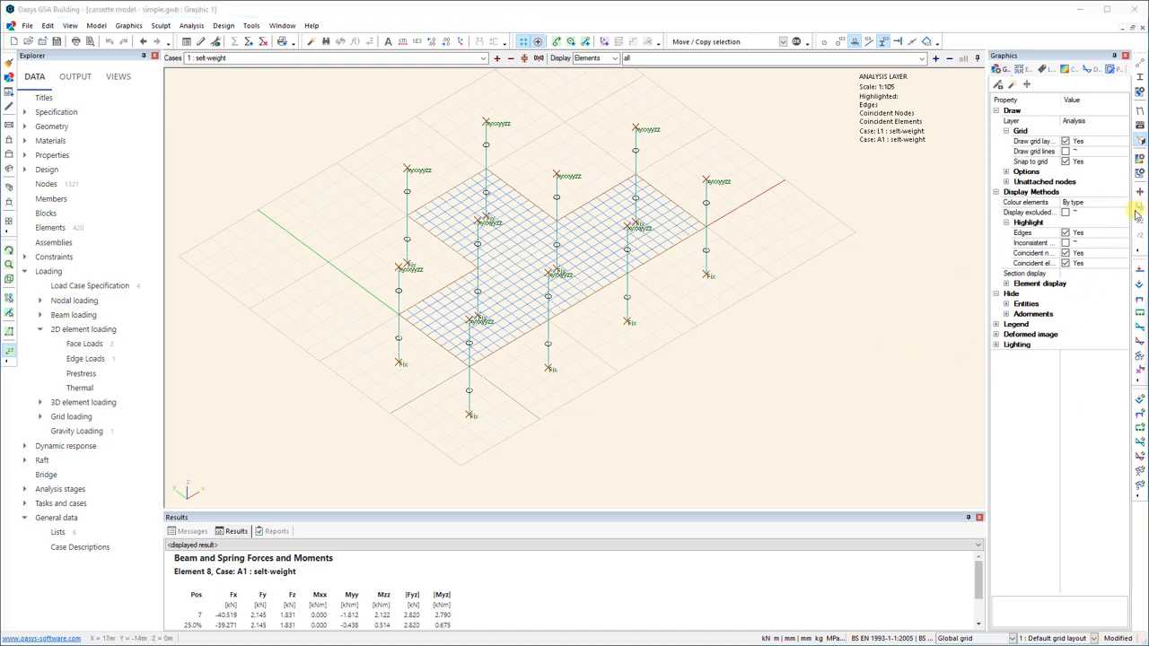
- Plot the moment Myy diagram on the columns, try doubling, halving and resetting the diagram scale, and clear the diagram
left_click(1141, 344)
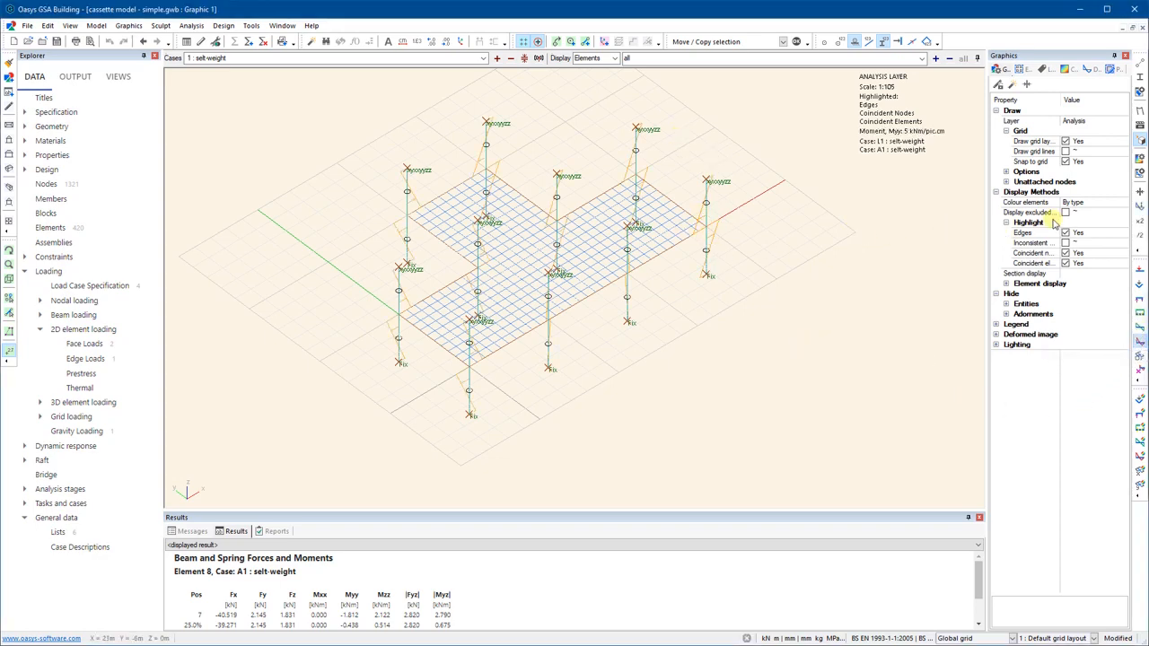
left_click(1139, 220)
left_click(1139, 220)
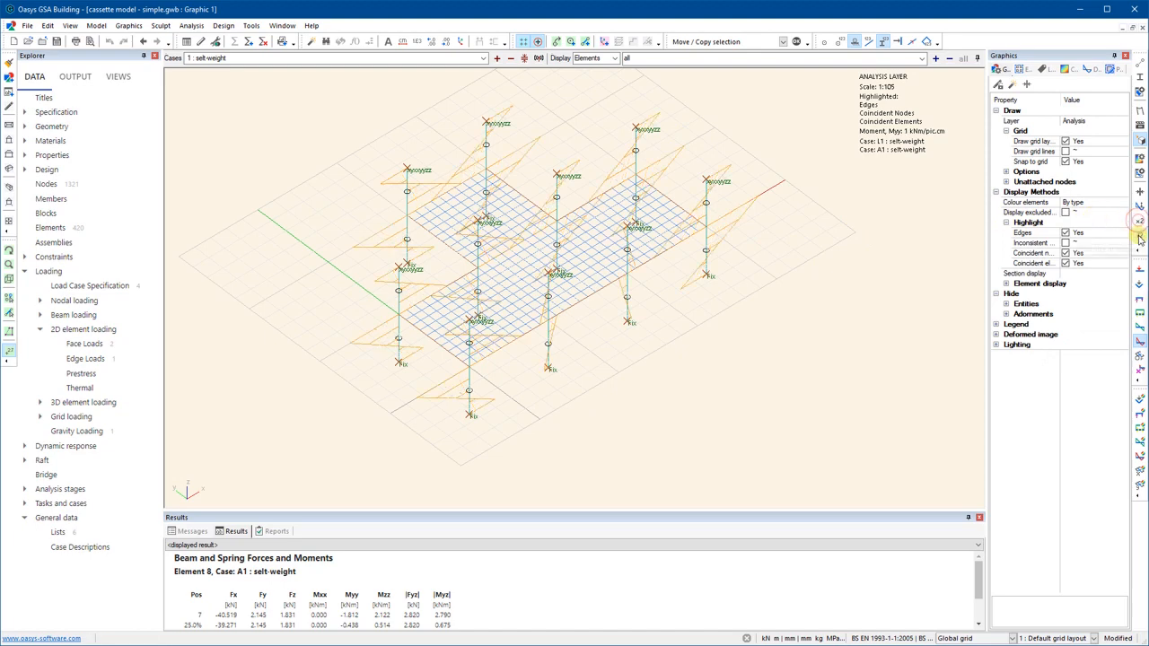
left_click(1140, 236)
left_click(1140, 236)
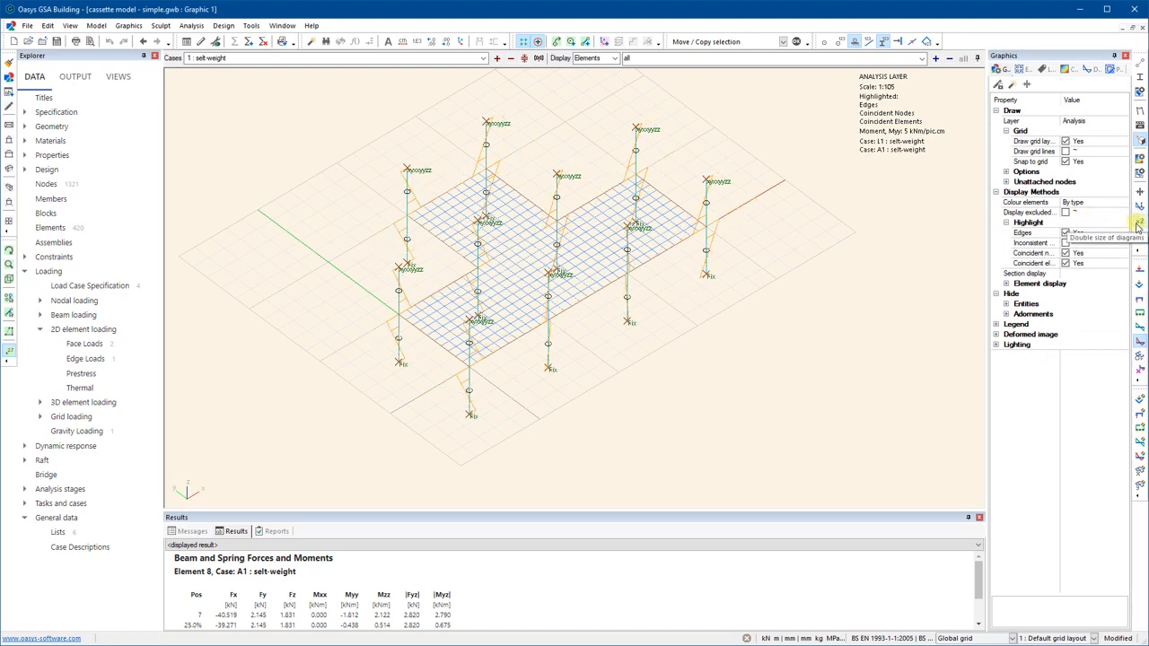
left_click(1139, 220)
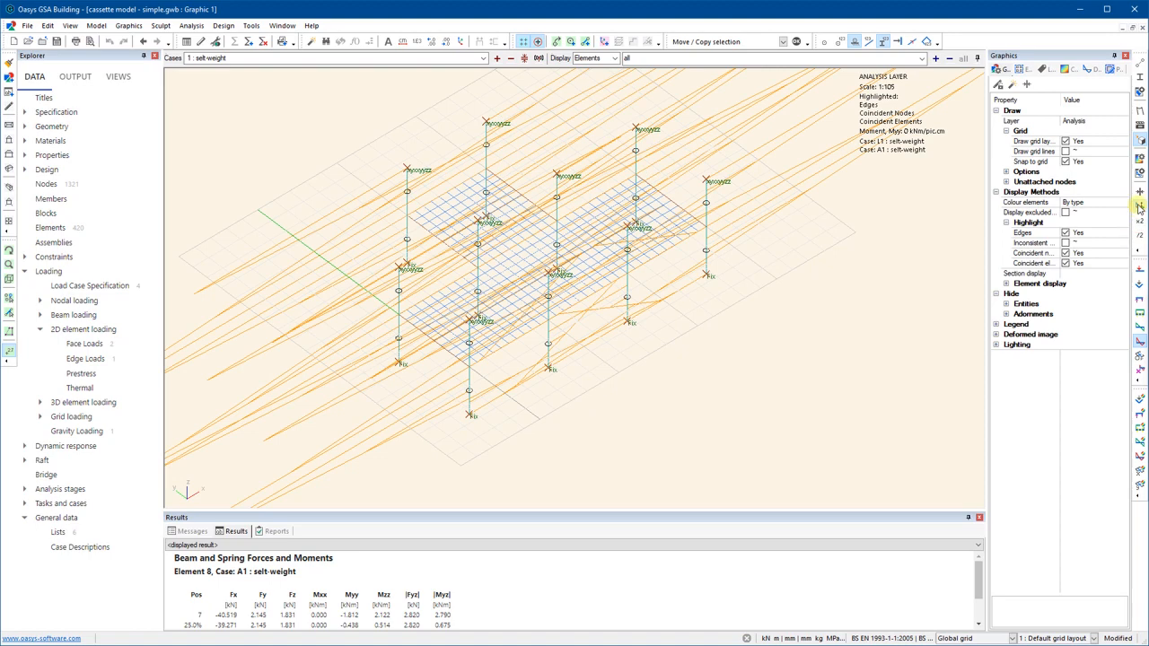
left_click(1140, 207)
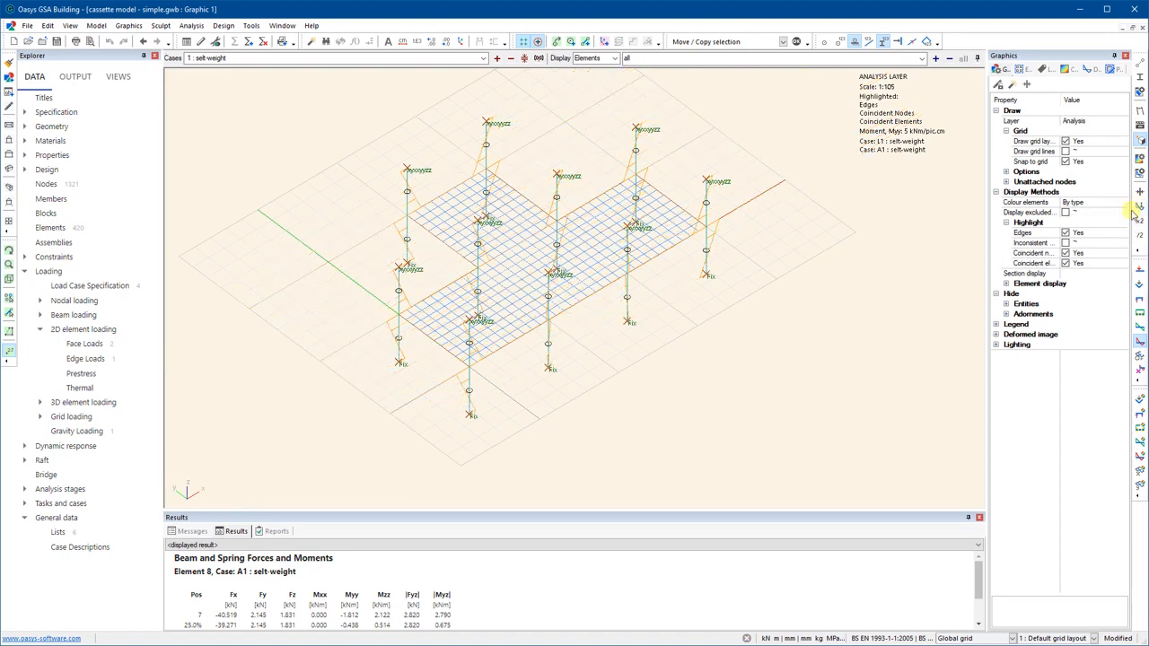
left_click(1140, 345)
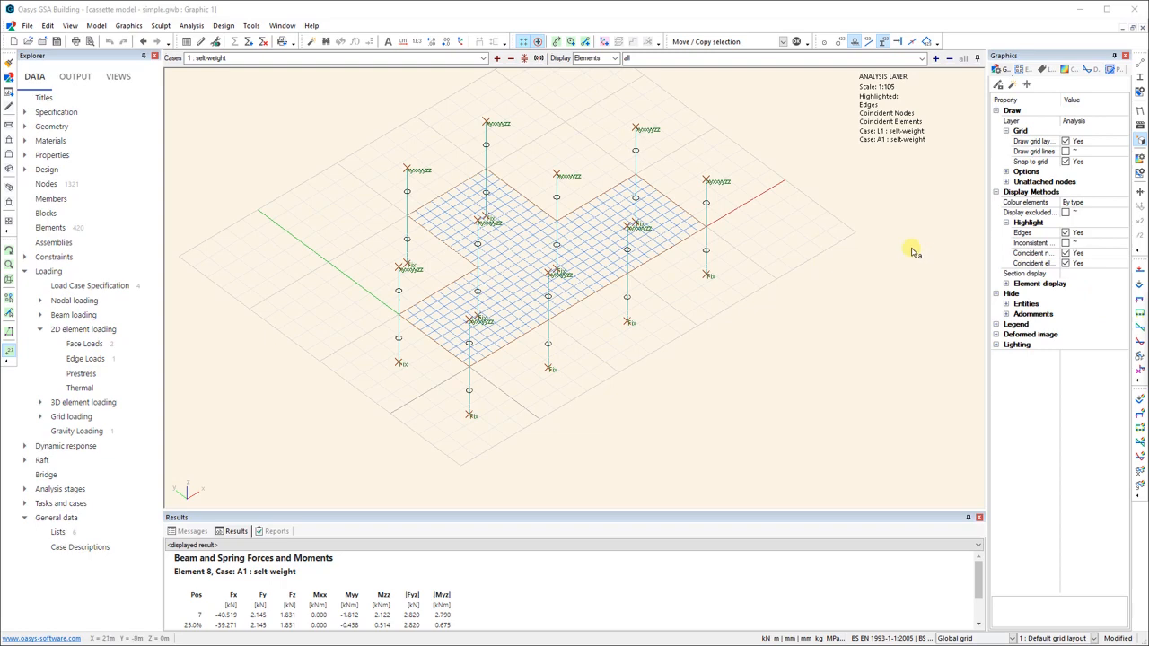
- Open Graphic Fonts and Styles, examine the colour over-rides, scaling factors and feature sizes, and accept the dialog
left_click(388, 43)
left_click_drag(144, 22, 305, 92)
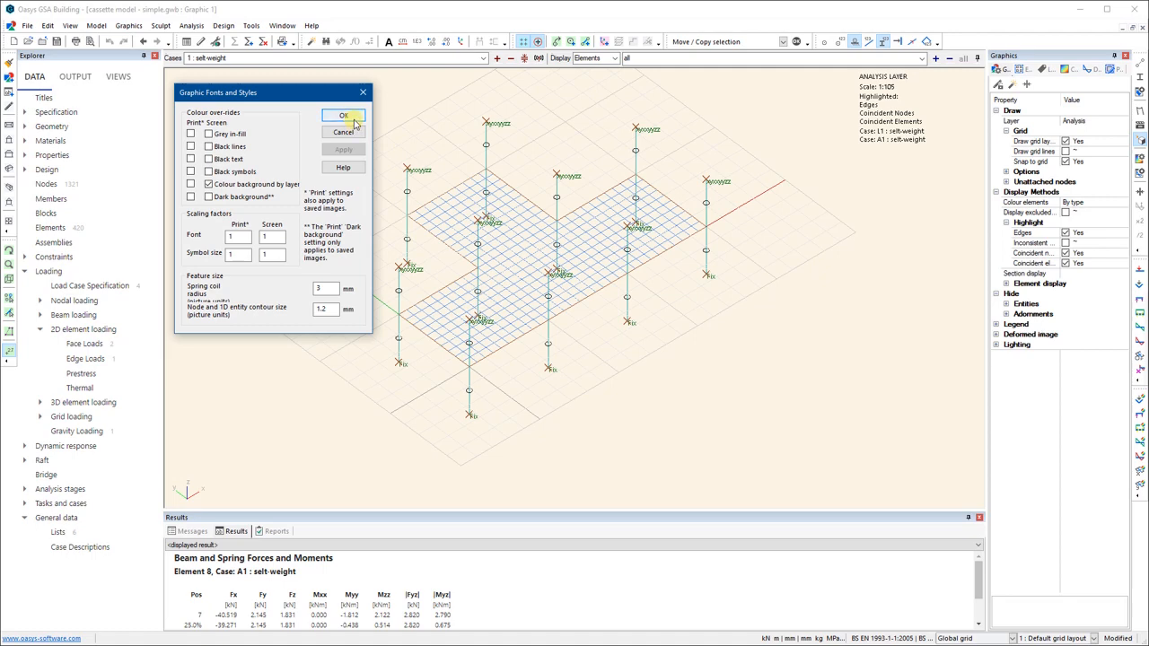
left_click(344, 117)
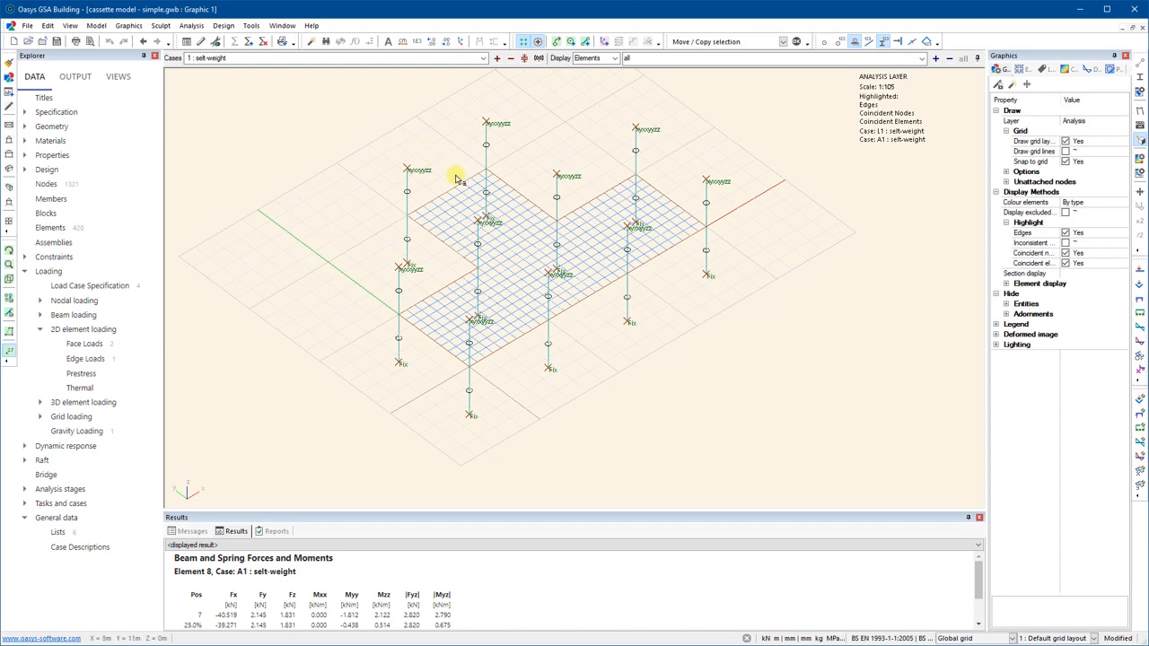
- Switch between the Analysis and Design layers to compare their background colours, ending on the Design layer
key("Tab")
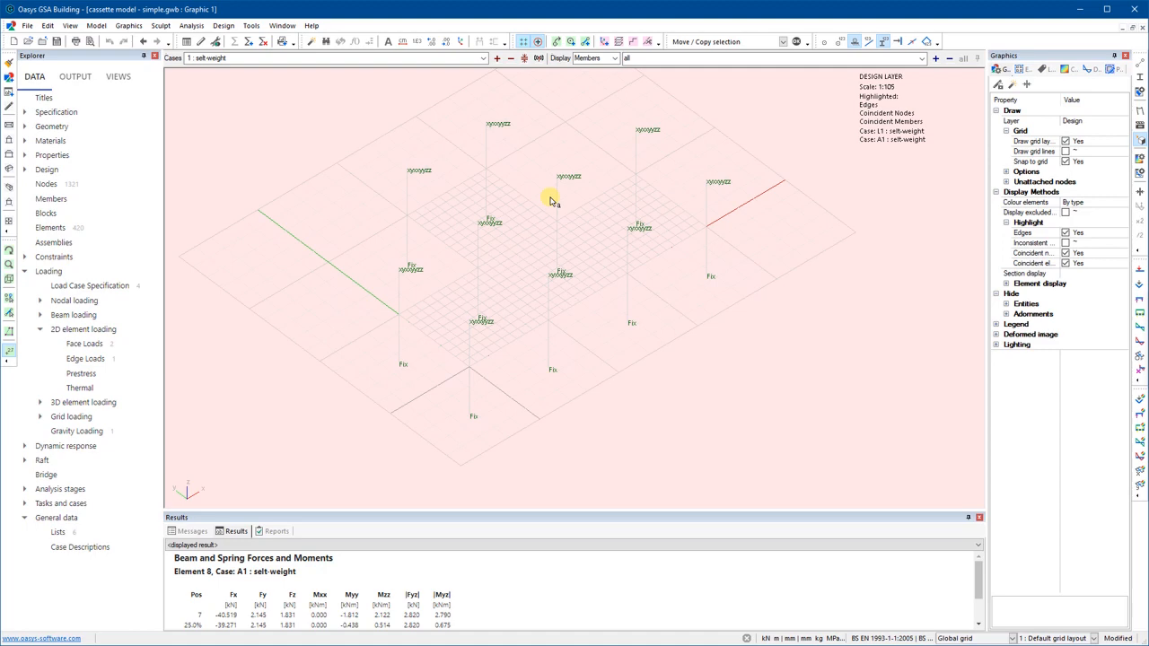
key("Tab")
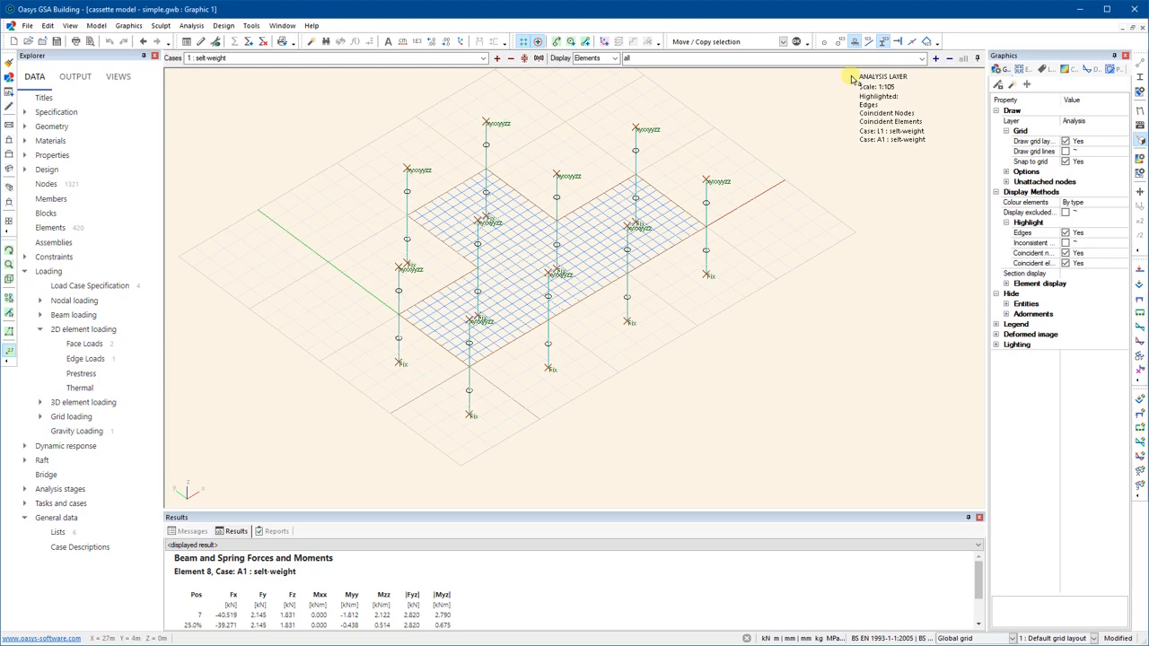
key("Tab")
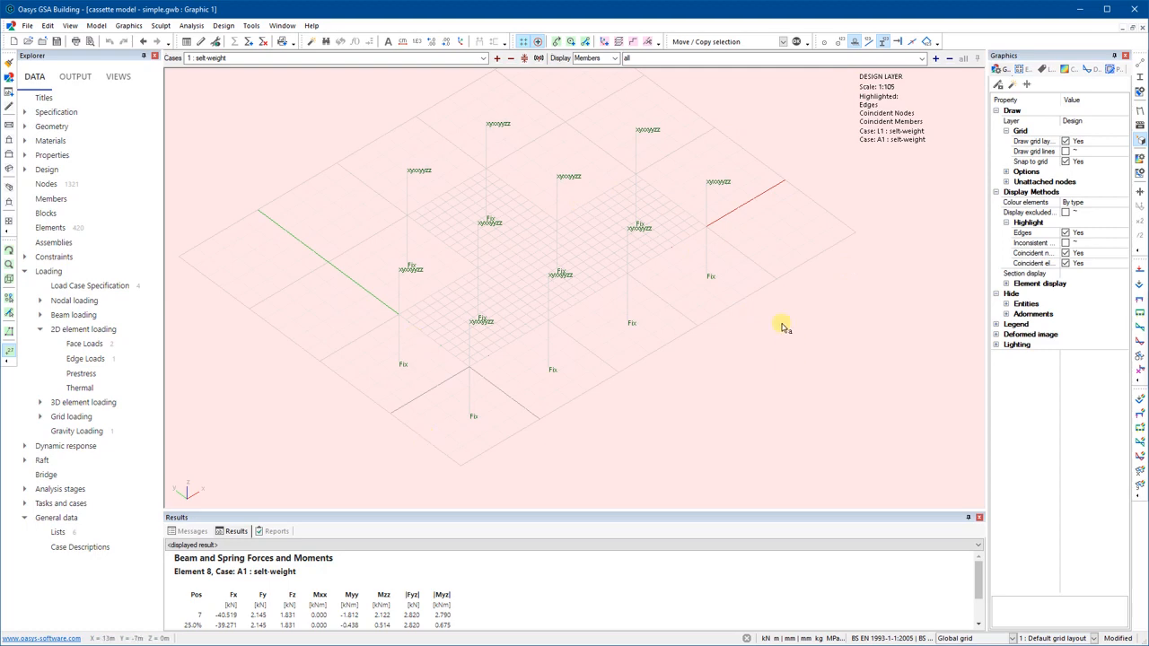
- Disable colouring the screen background by layer in Graphic Fonts and Styles
left_click(388, 44)
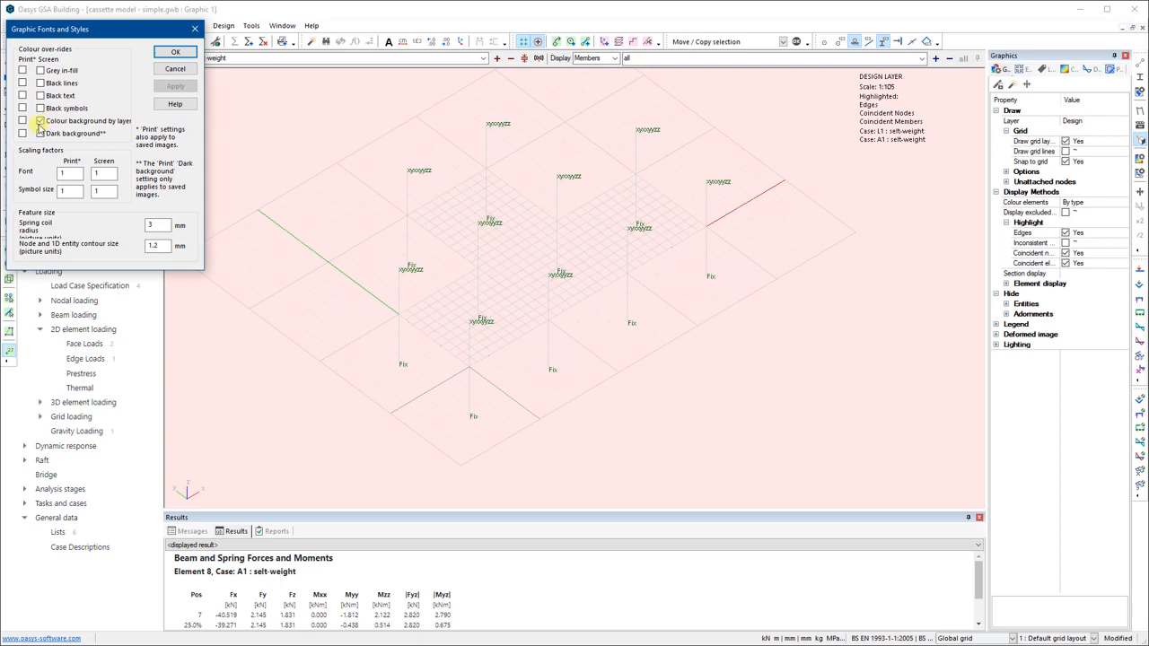
left_click(39, 120)
left_click(175, 52)
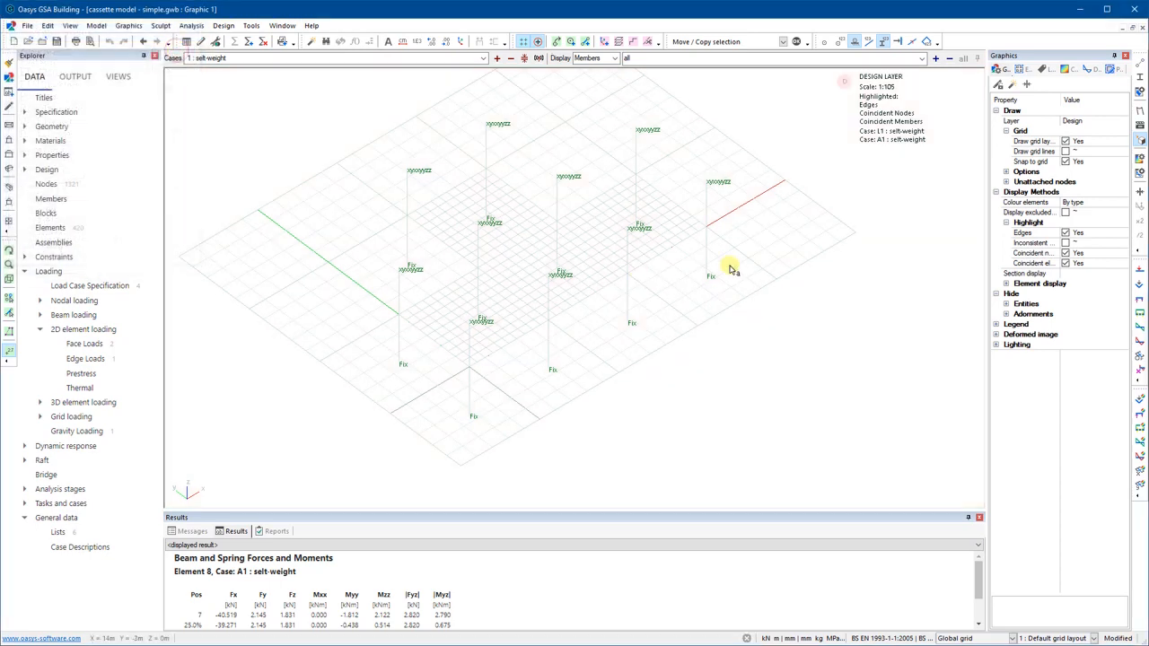
- Switch repeatedly between the Design and Analysis layers to compare how they look on the plain background, ending on the Analysis layer
key("Tab")
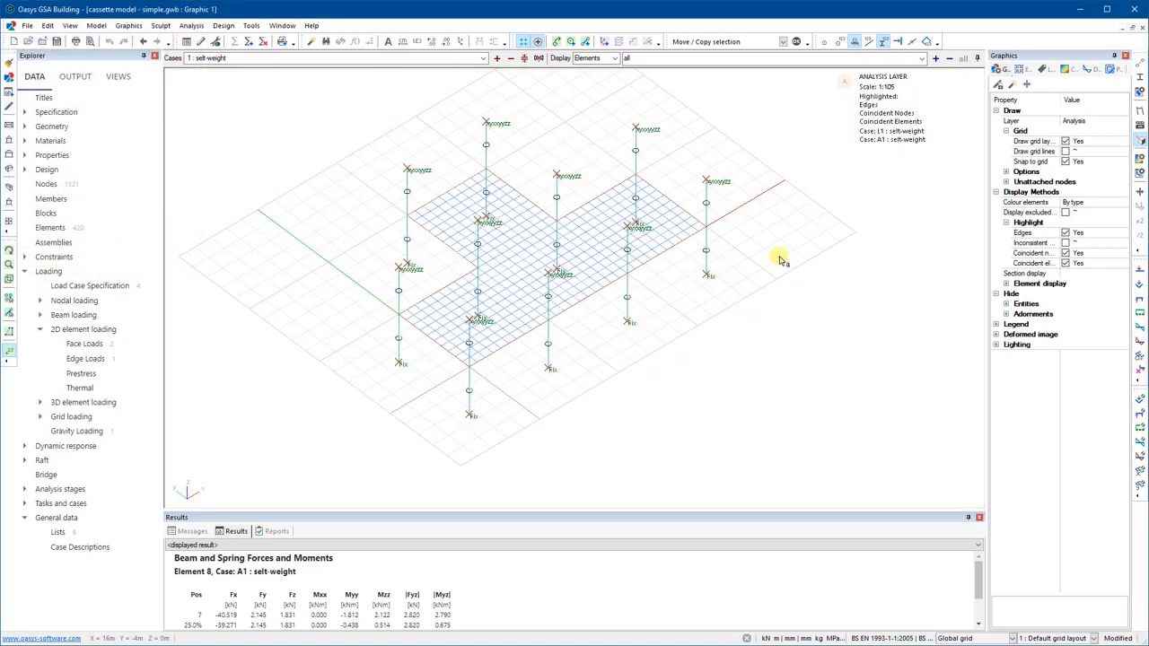
key("Tab")
key("Tab")
key("Tab")
key("Tab")
left_click(845, 93)
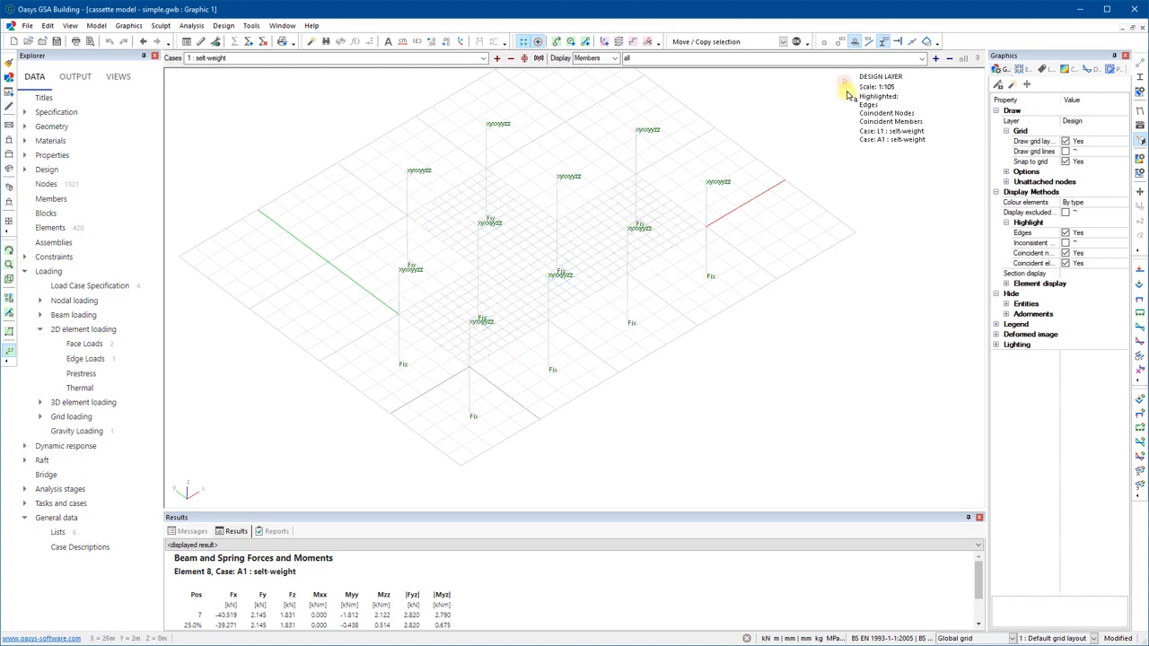
left_click(846, 93)
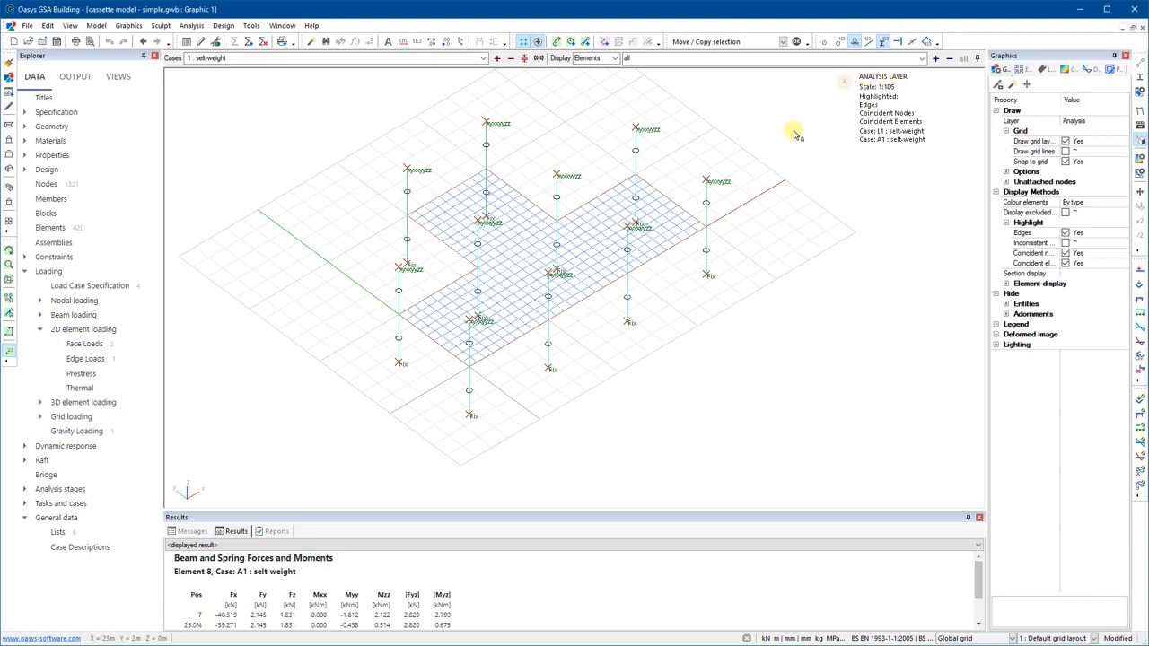
key("Tab")
key("Tab")
key("Tab")
key("Tab")
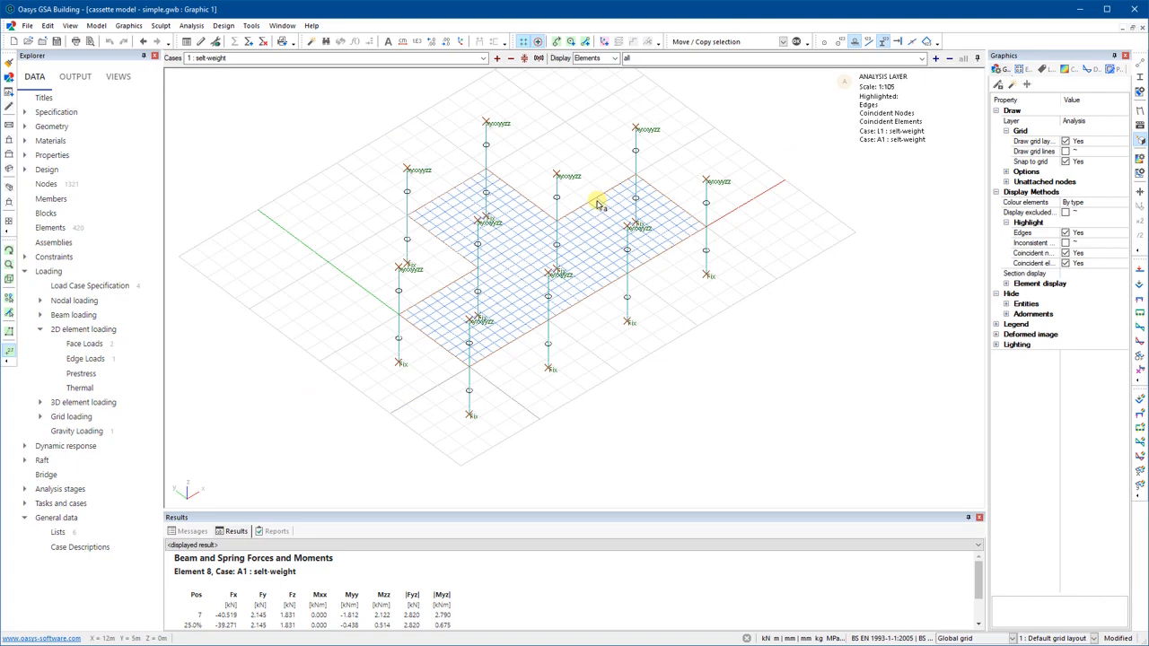
- Enable colouring the screen background by layer in Graphic Fonts and Styles, and check it on the Design and Analysis layers
left_click(388, 43)
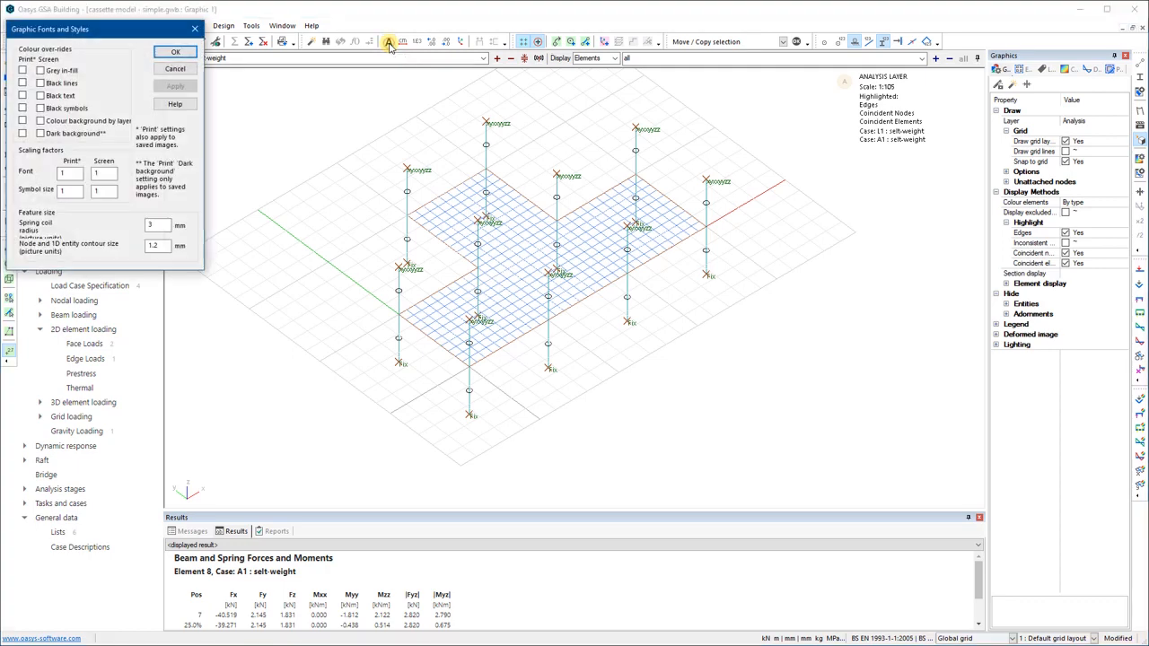
left_click(40, 121)
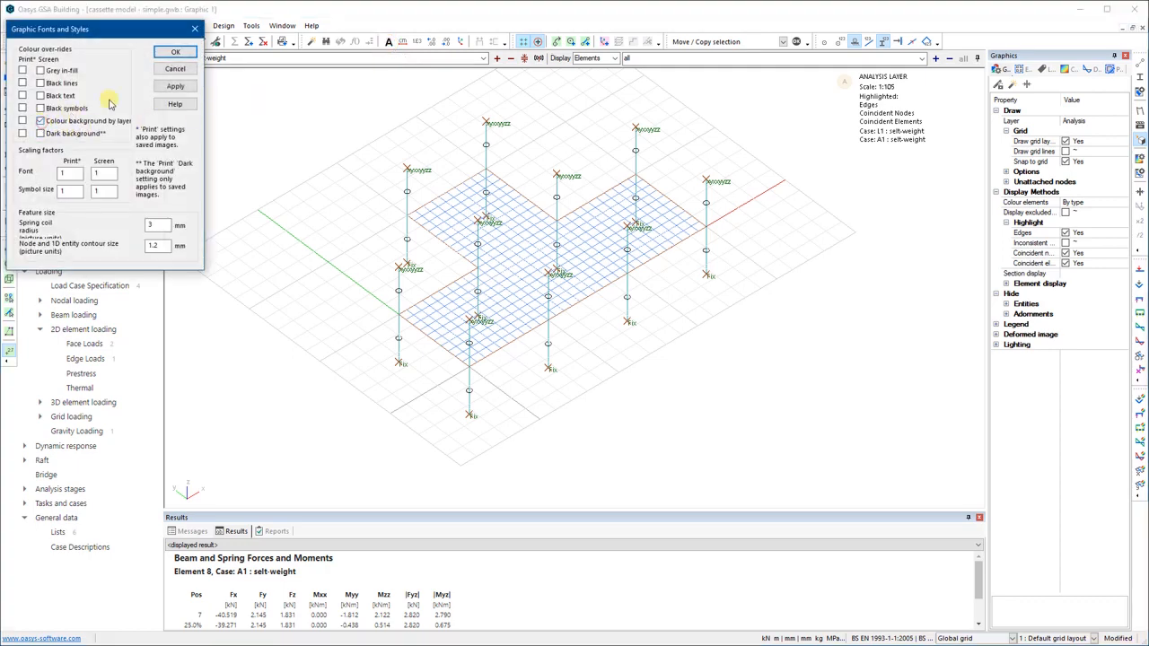
left_click(173, 51)
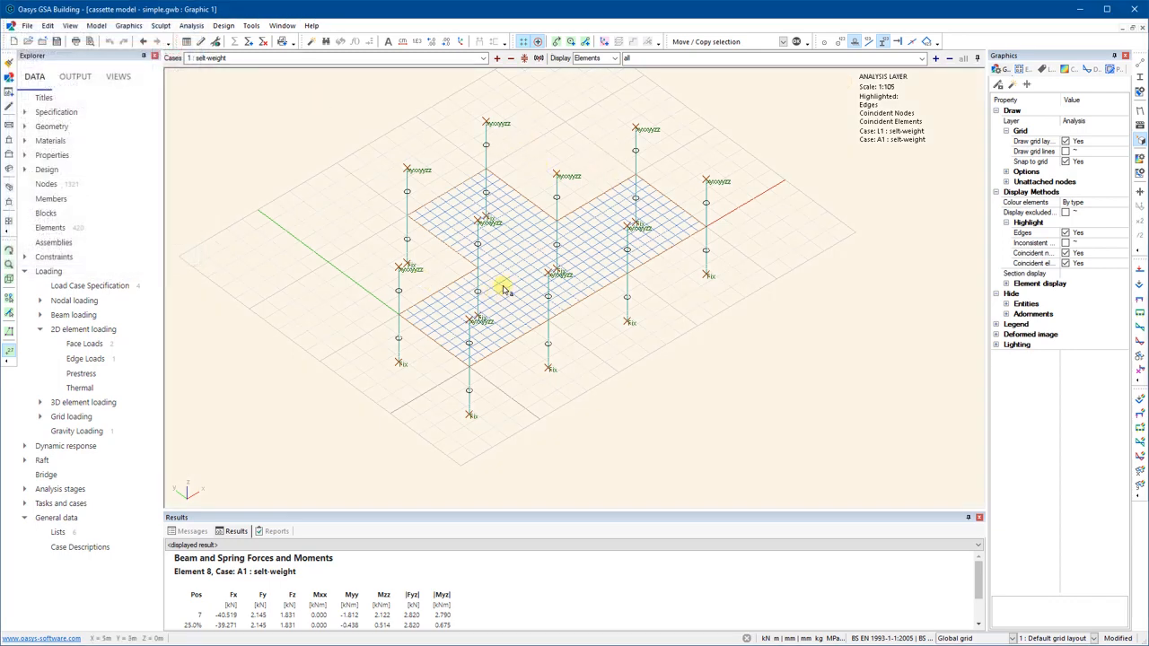
key("Tab")
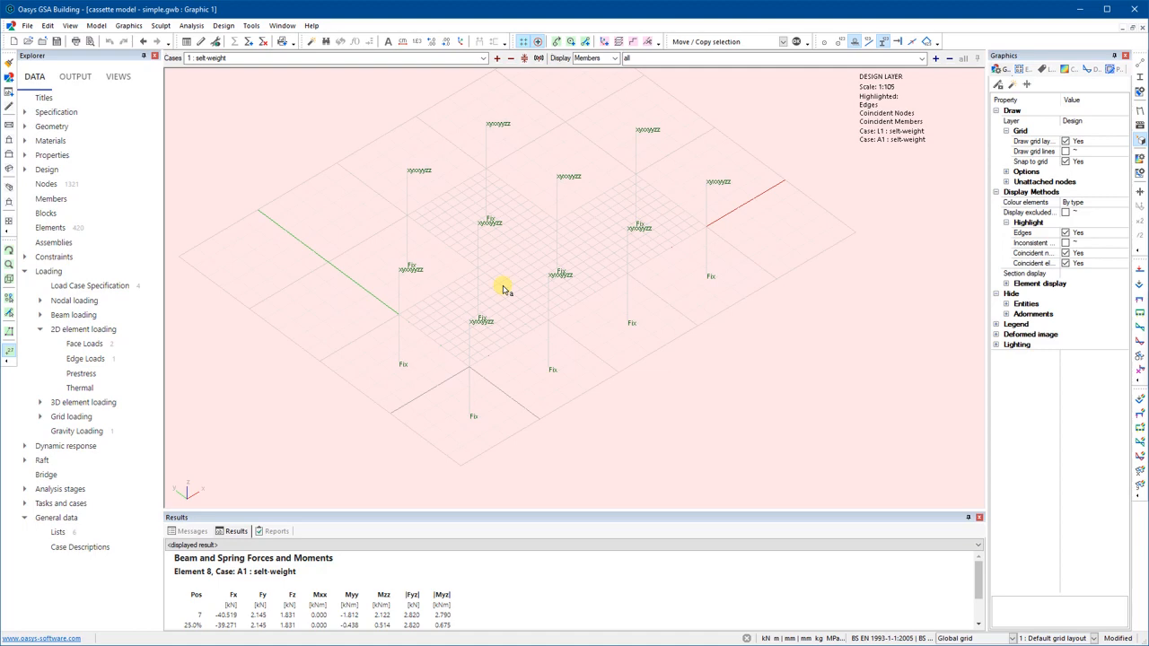
key("Tab")
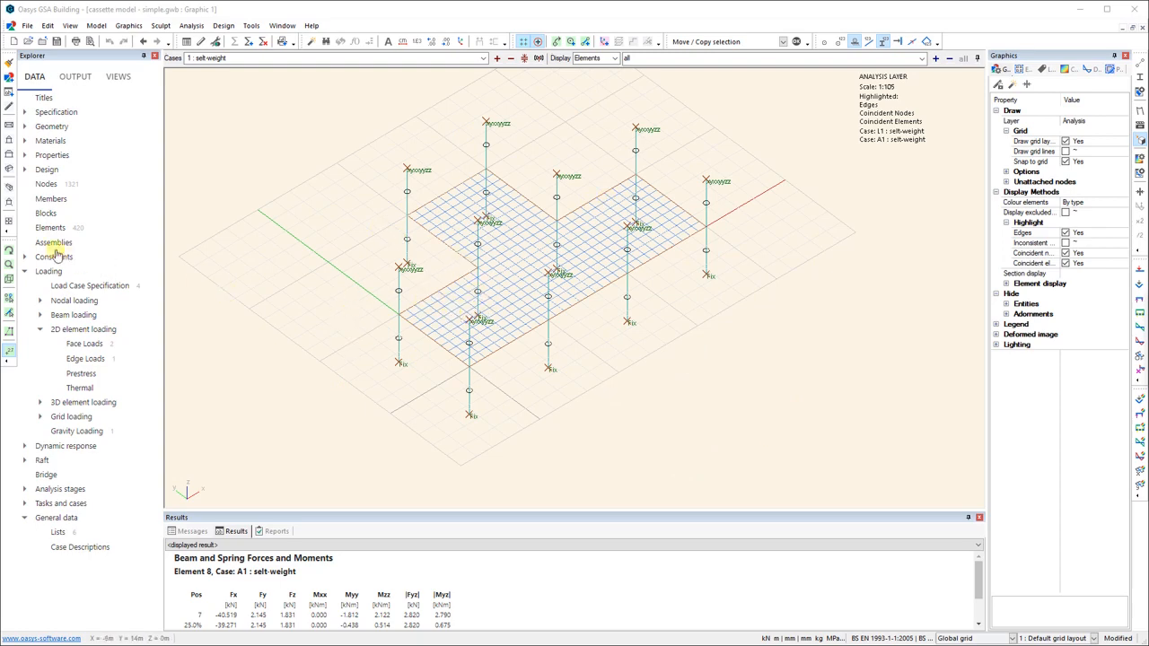
- Rotate the model to a lower viewing angle and display its elements shrunk
left_click(9, 251)
left_click_drag(357, 344, 594, 334)
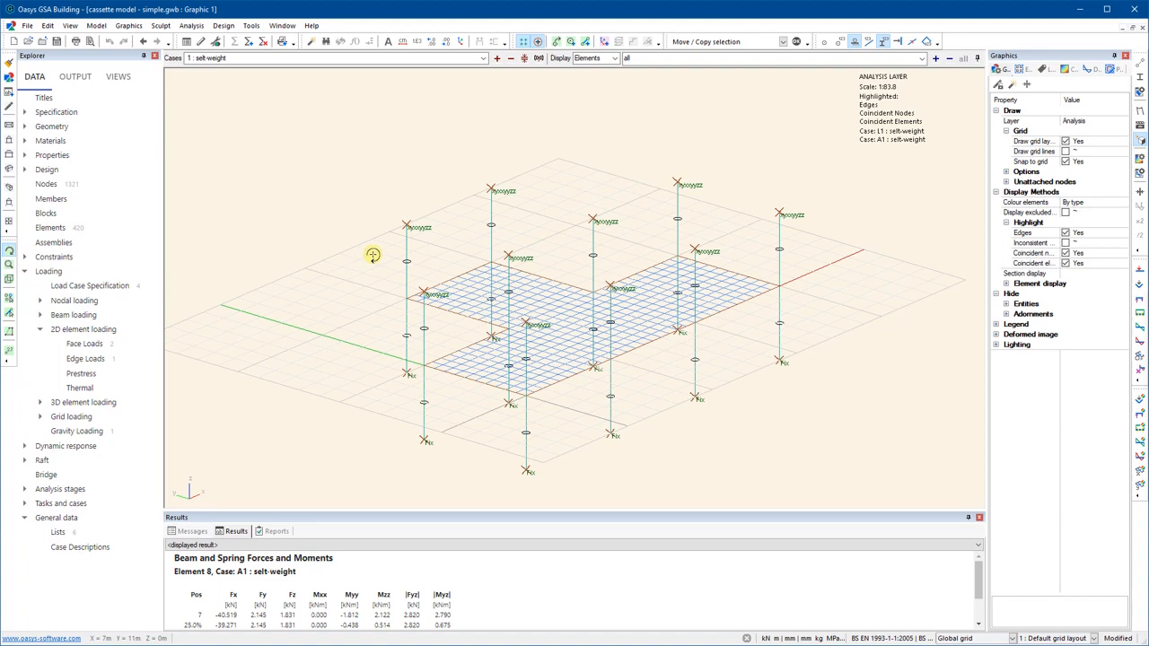
left_click(1139, 63)
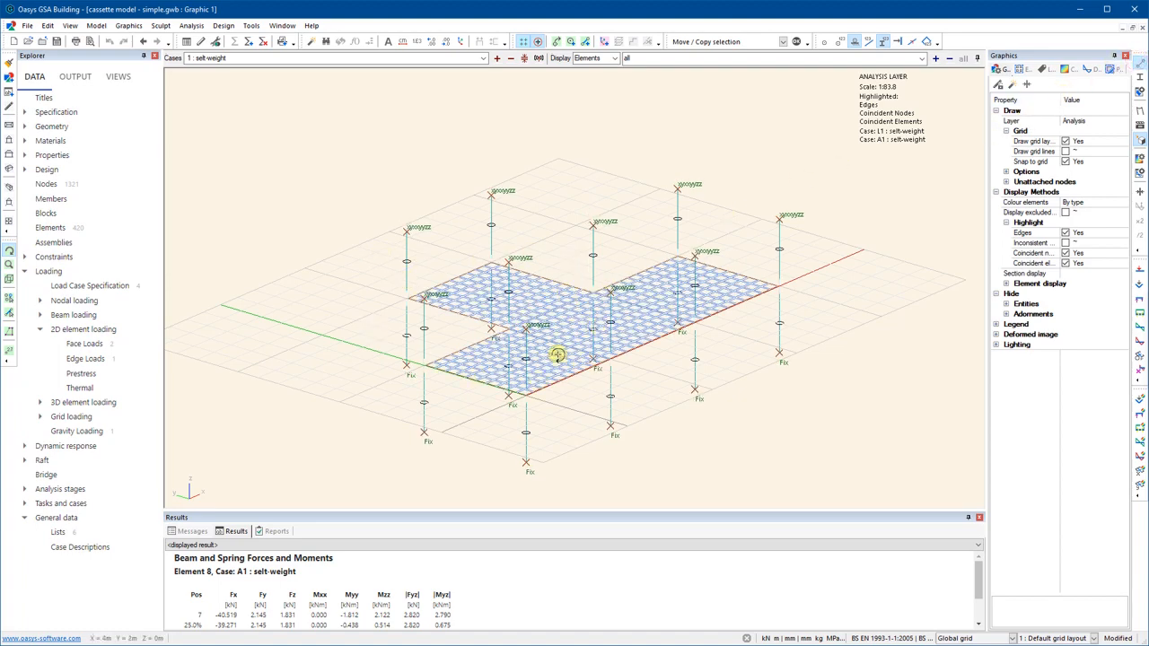
- Display the nodes on the model and label them with their node IDs
left_click(824, 41)
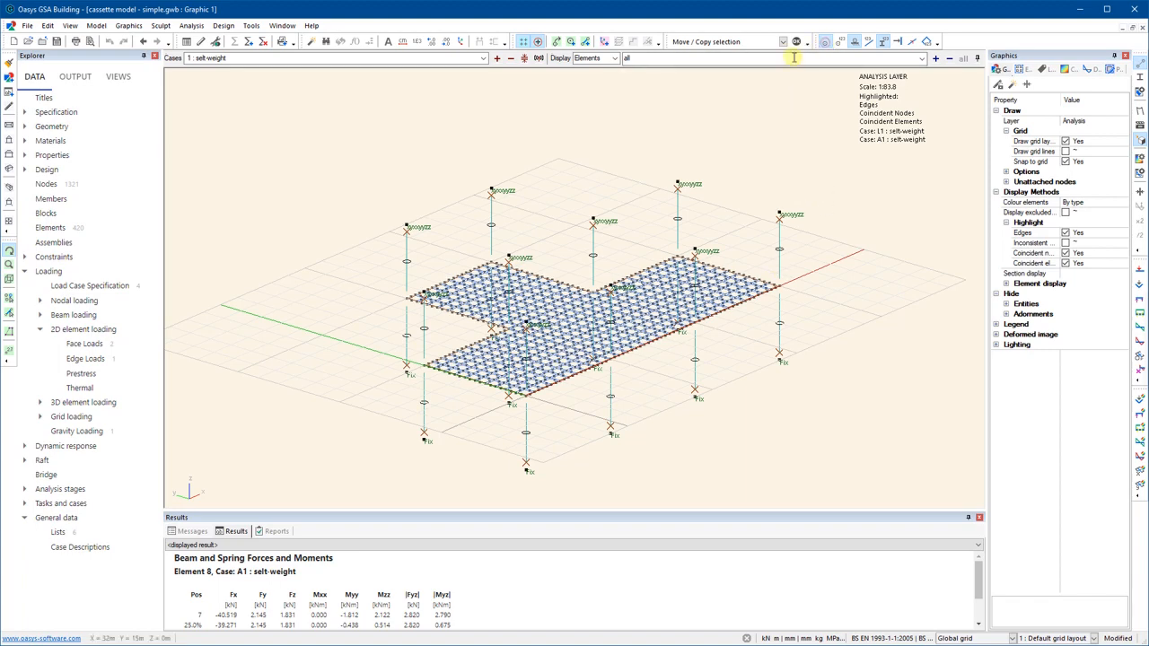
left_click_drag(452, 356, 454, 343)
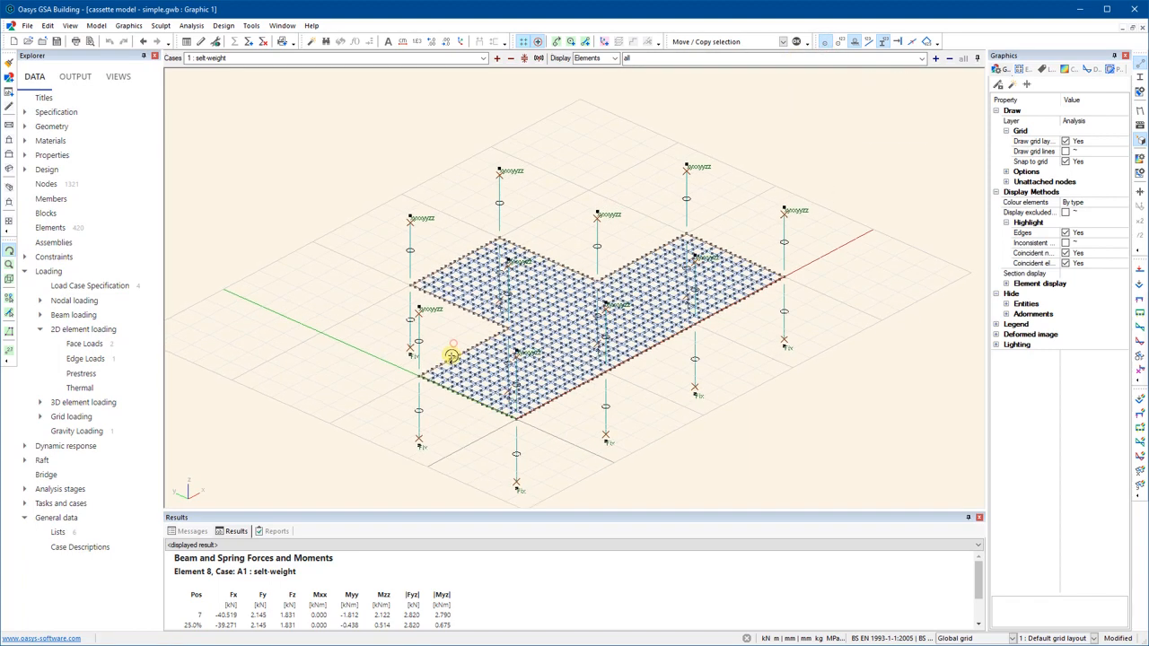
left_click(839, 41)
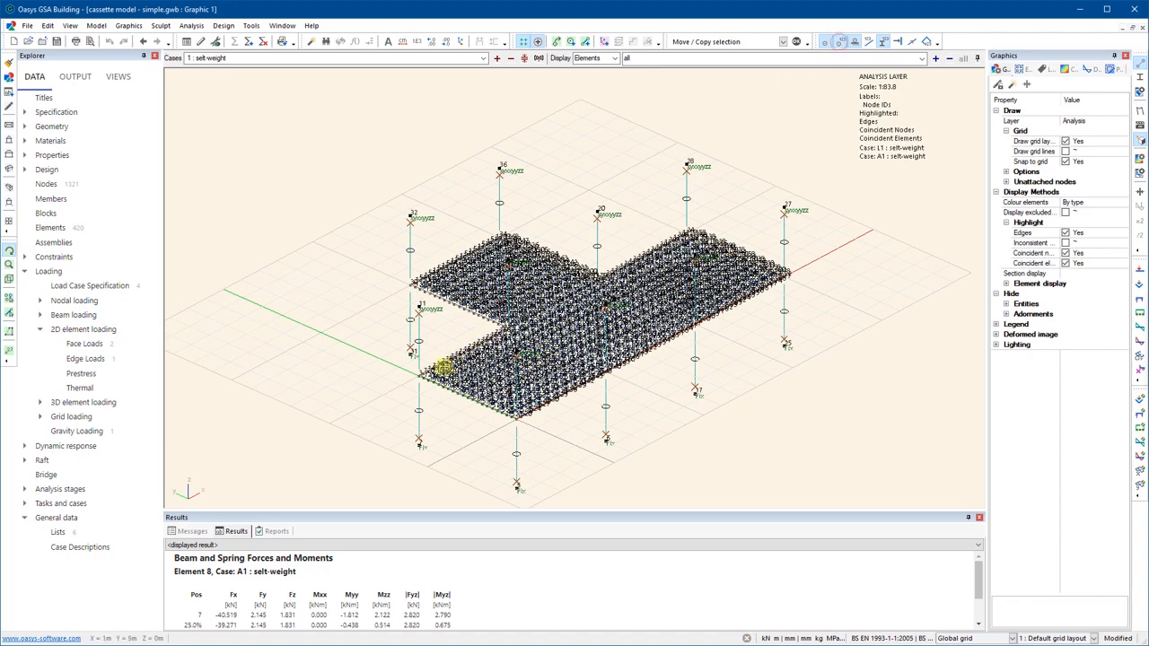
- Turn off the node ID labels and hide the node symbols on the analysis model
scroll(444, 371, "up", 3)
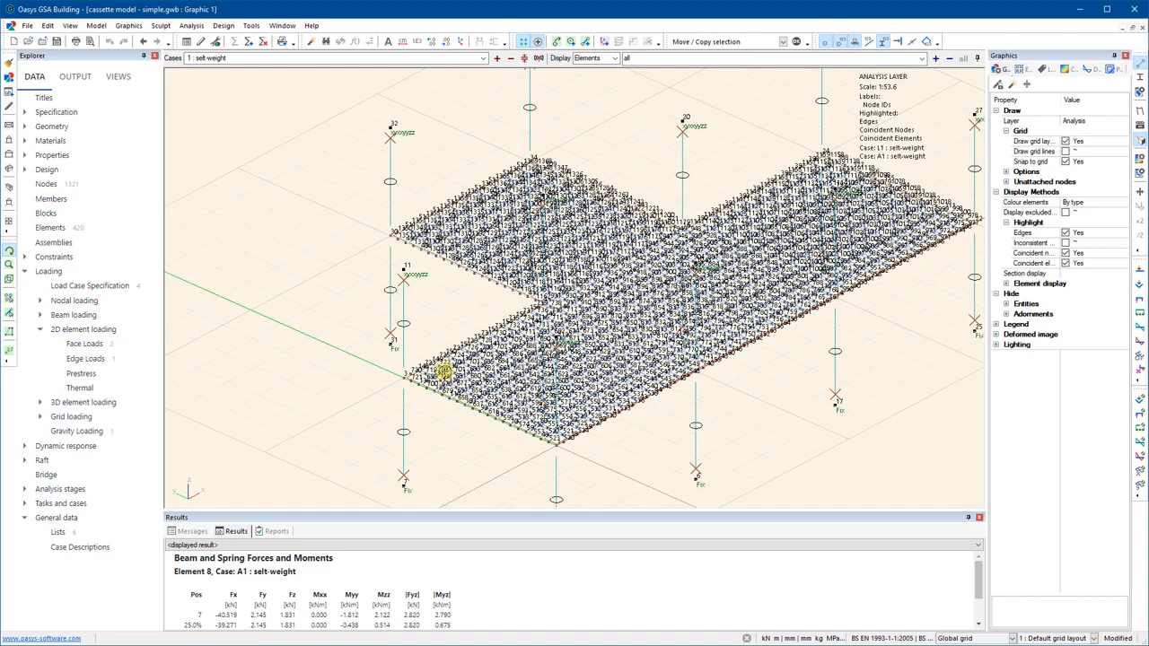
left_click(842, 45)
middle_click_drag(695, 354, 639, 330)
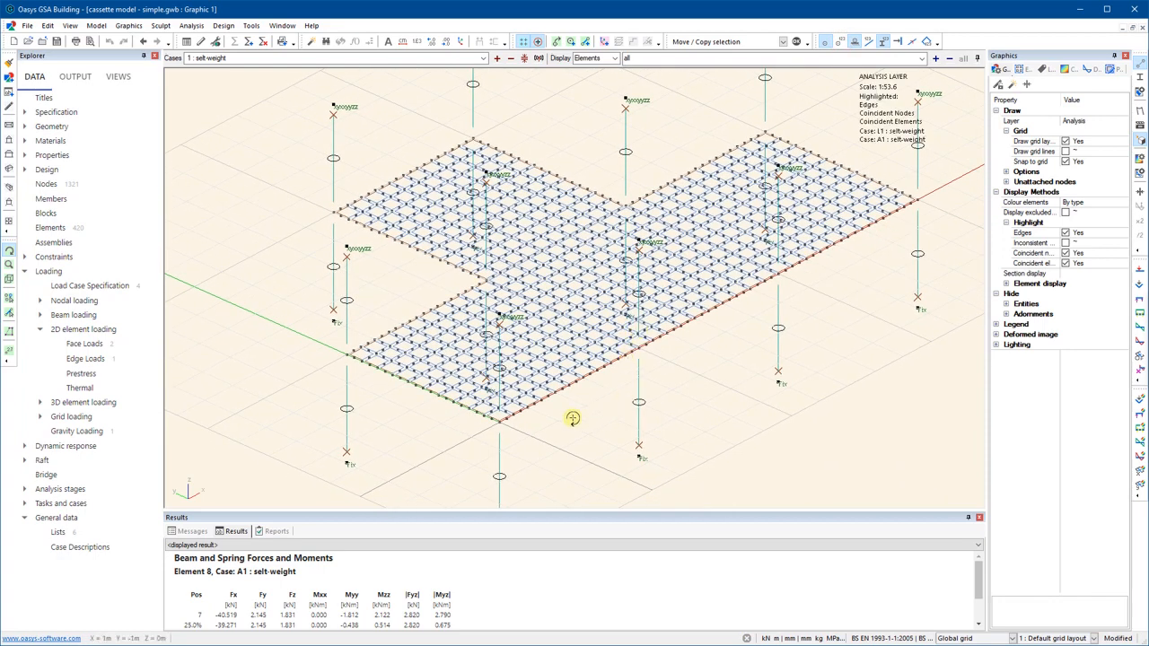
right_click(272, 226)
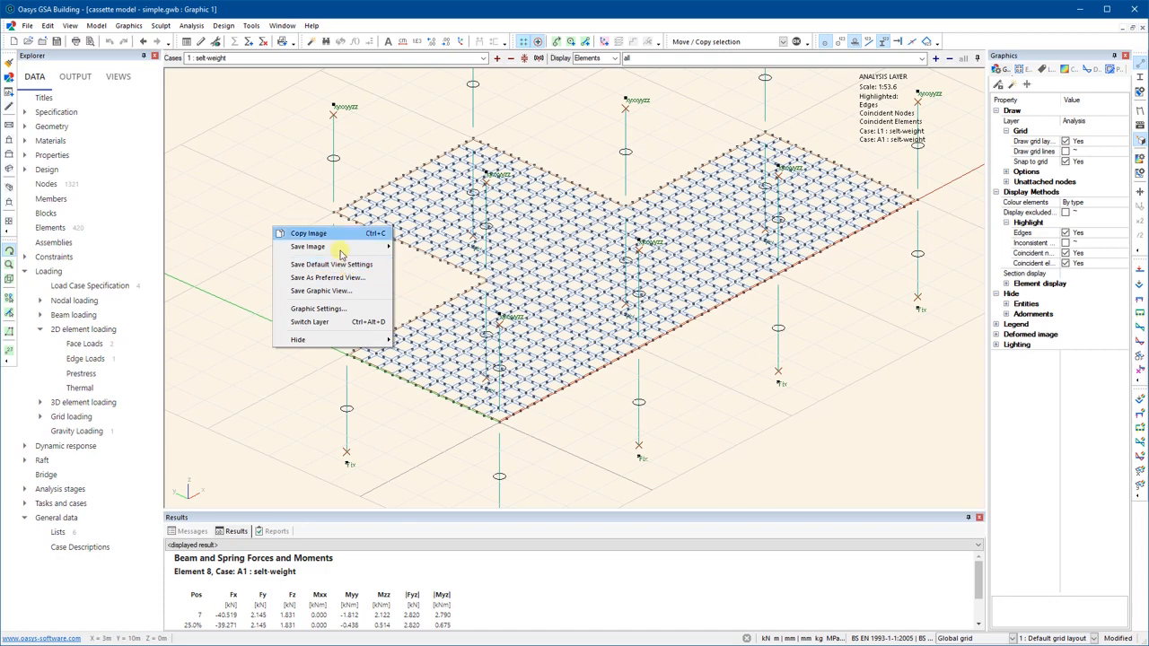
left_click(265, 104)
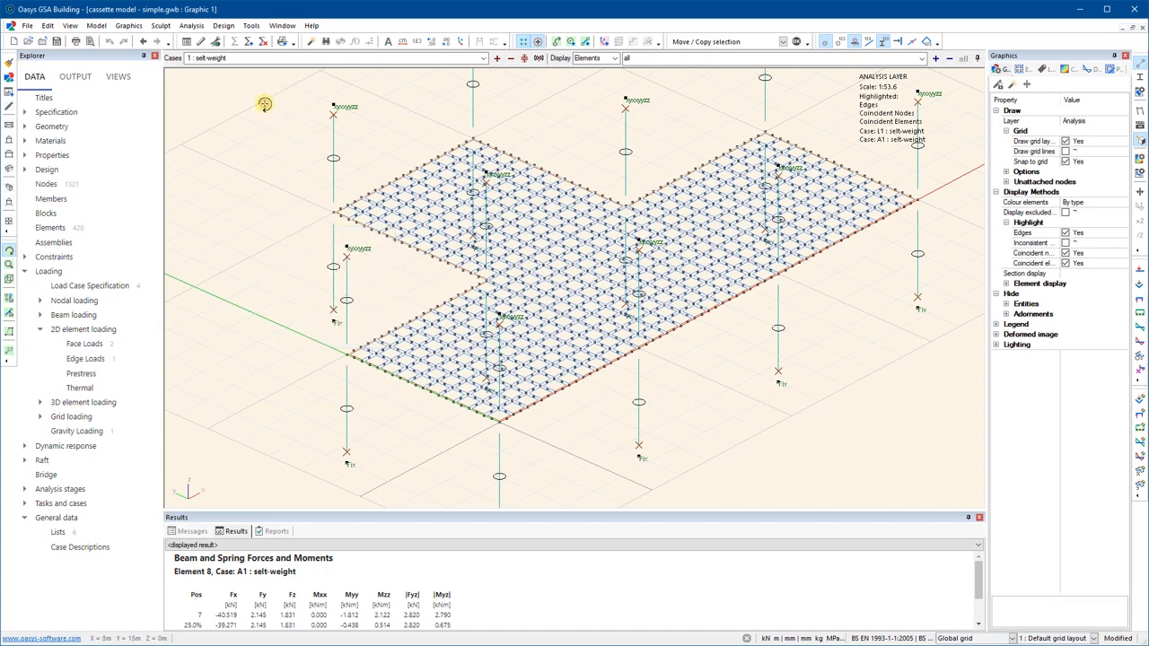
left_click(9, 222)
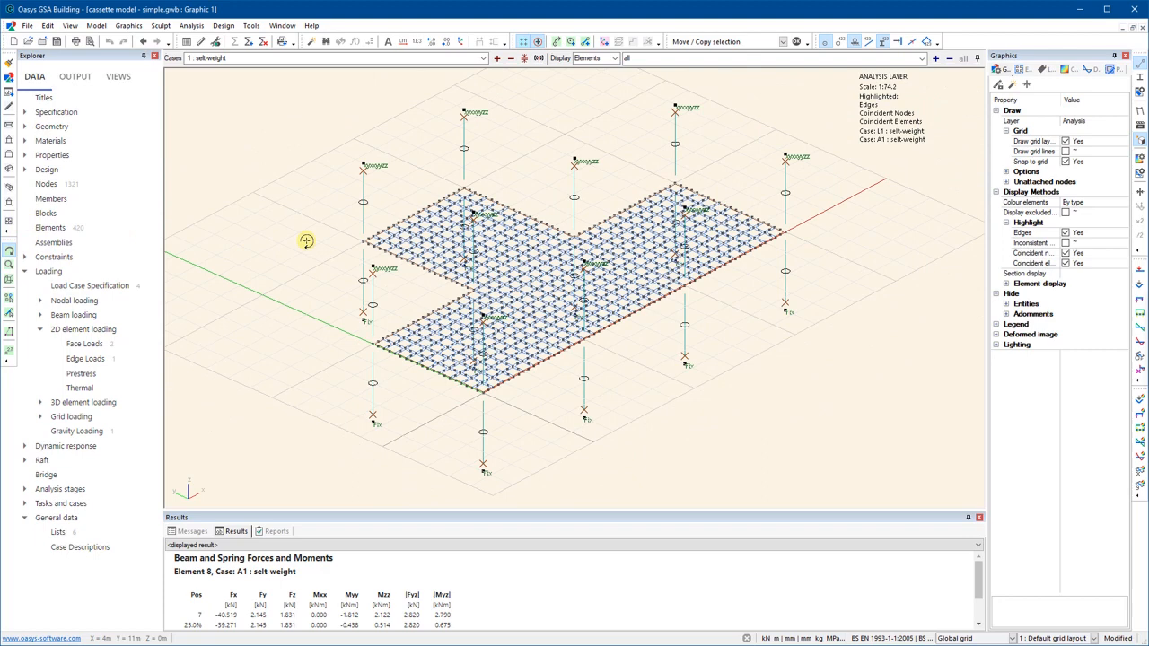
left_click(824, 41)
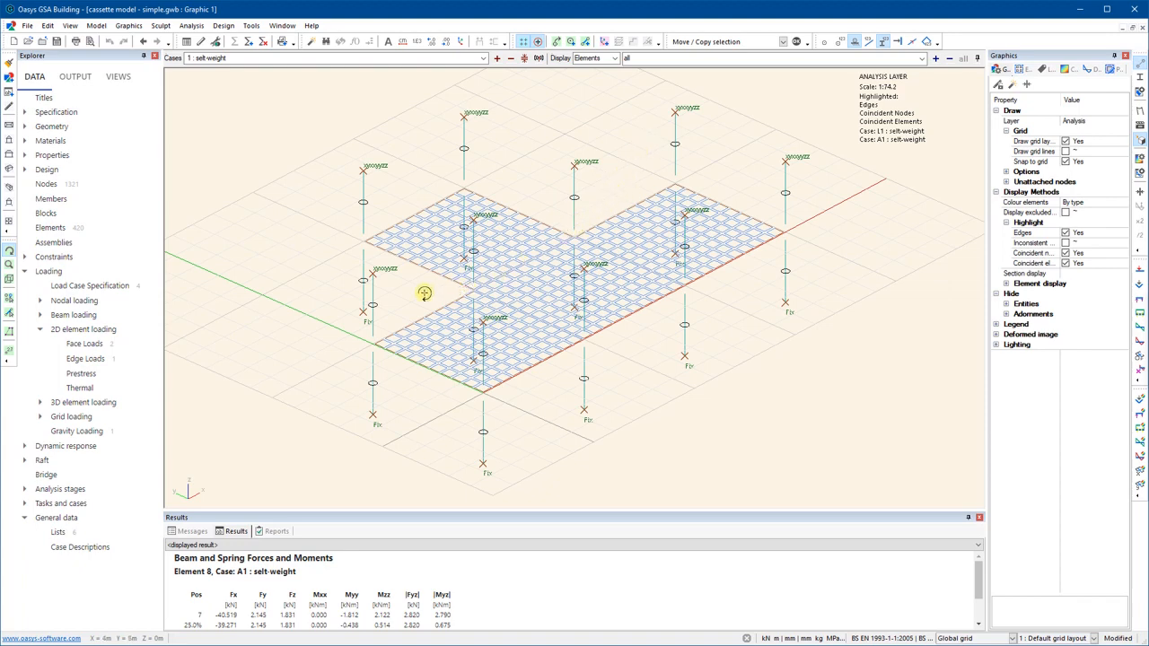
- Select the elements in the slab bays nearest the green axis with their columns, examine the commands available for them, and clear the selection
left_click(11, 316)
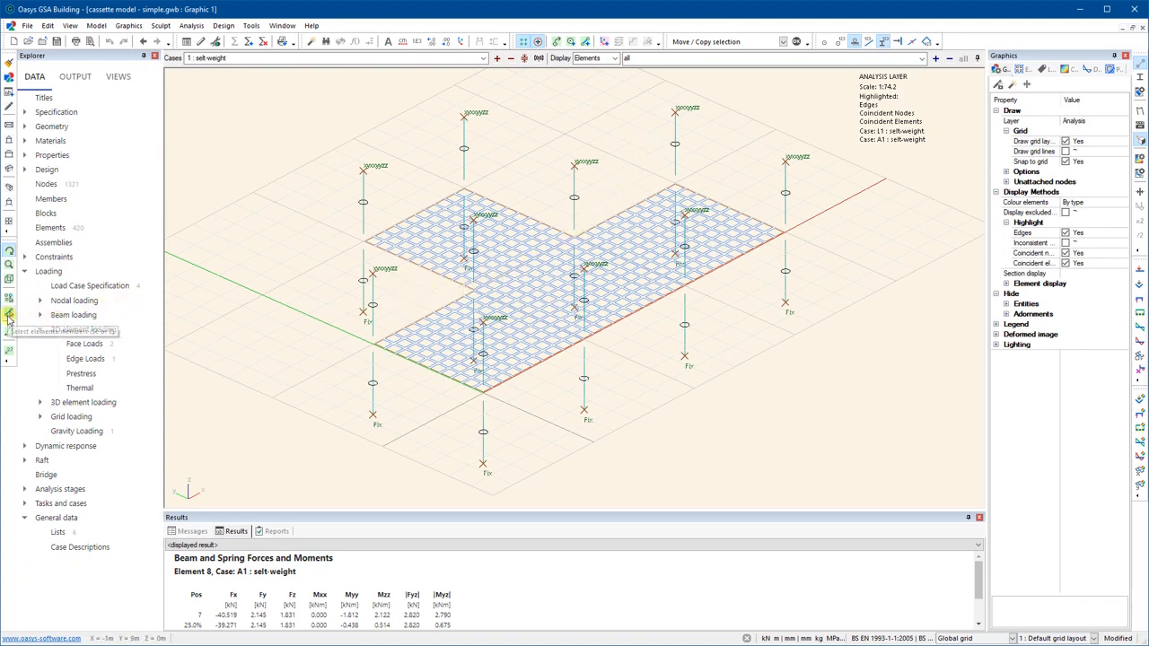
left_click_drag(536, 473, 230, 163)
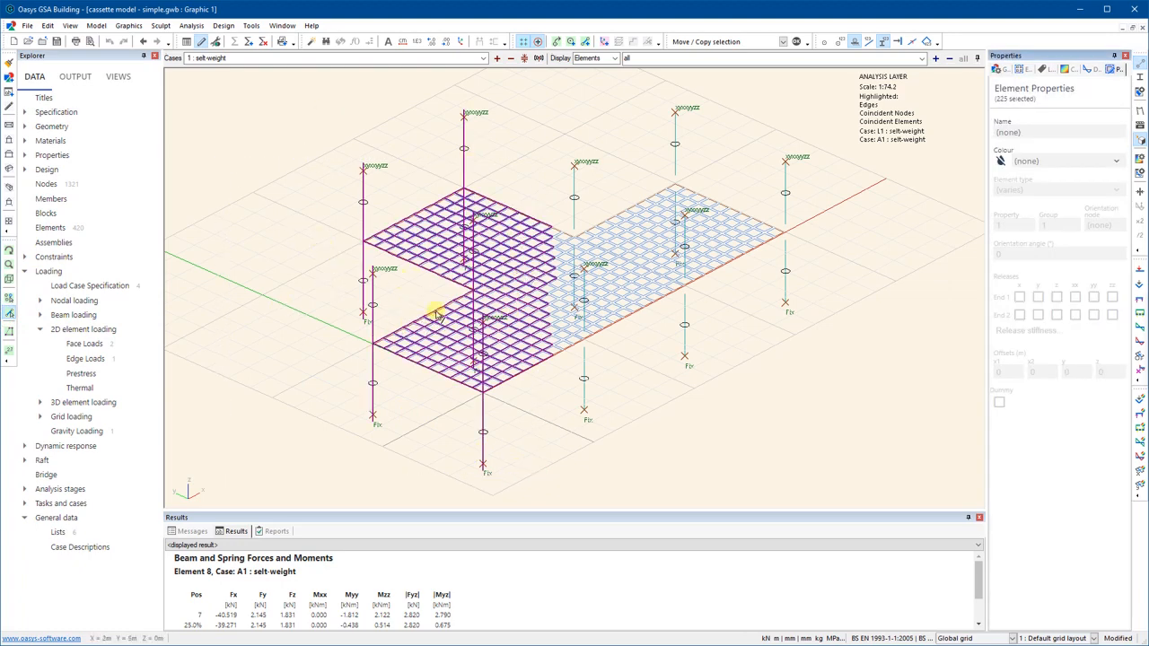
right_click(761, 393)
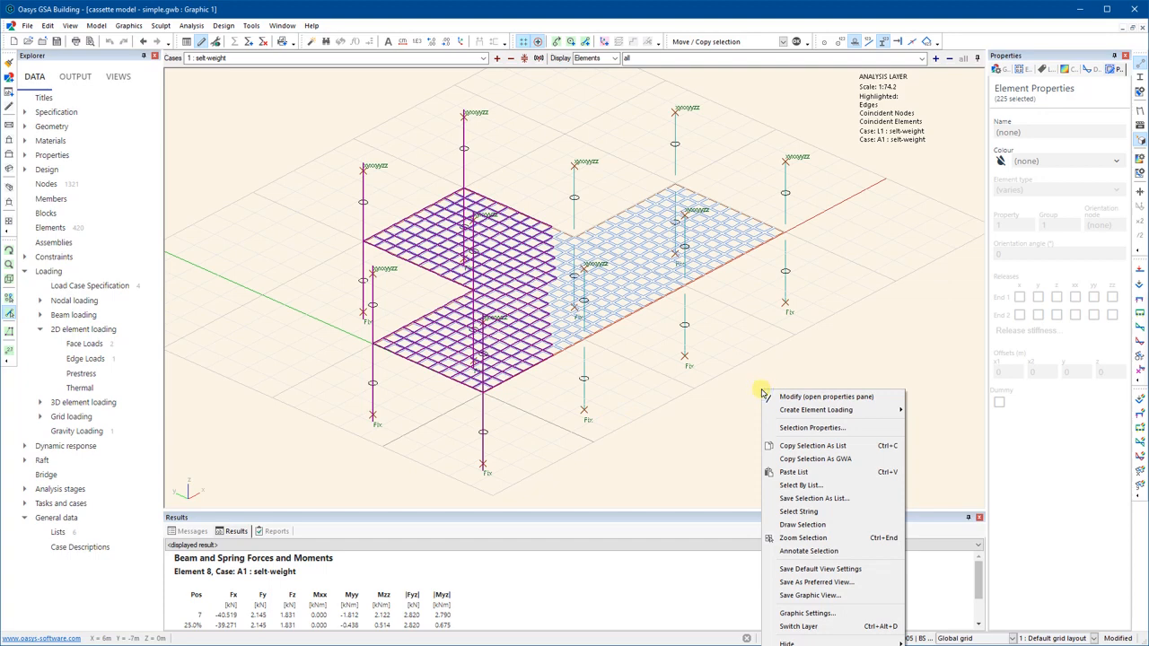
left_click(834, 313)
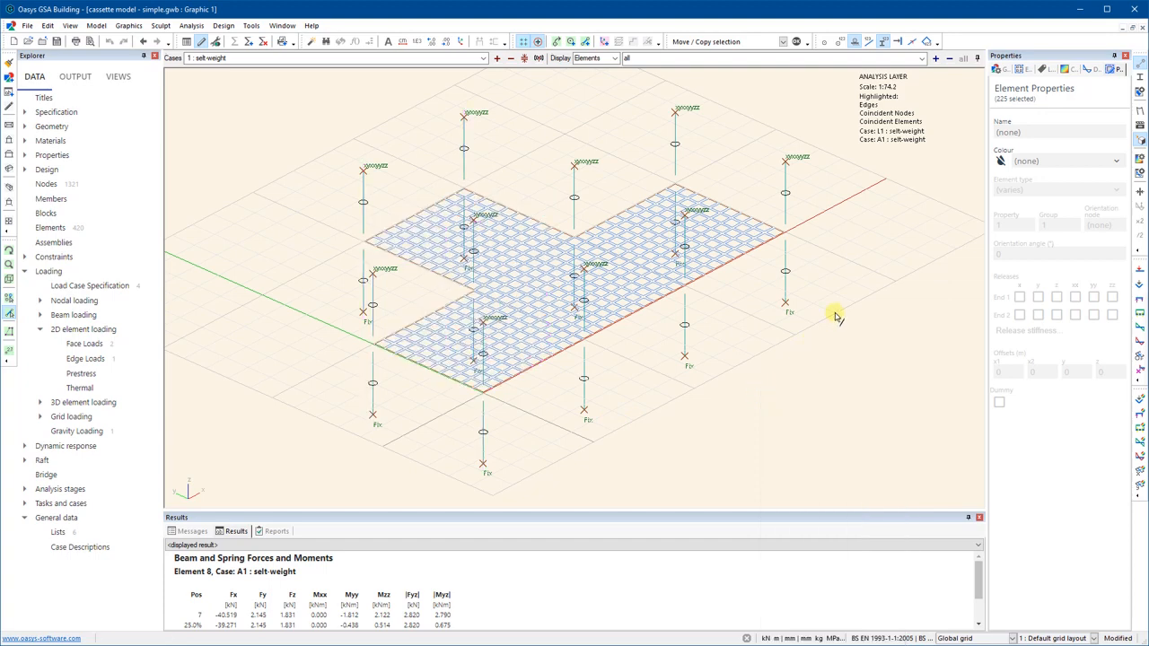
- Select the slab elements and columns on the green-axis side of the model and save them as an element list named "random selection"
left_click_drag(575, 457, 314, 126)
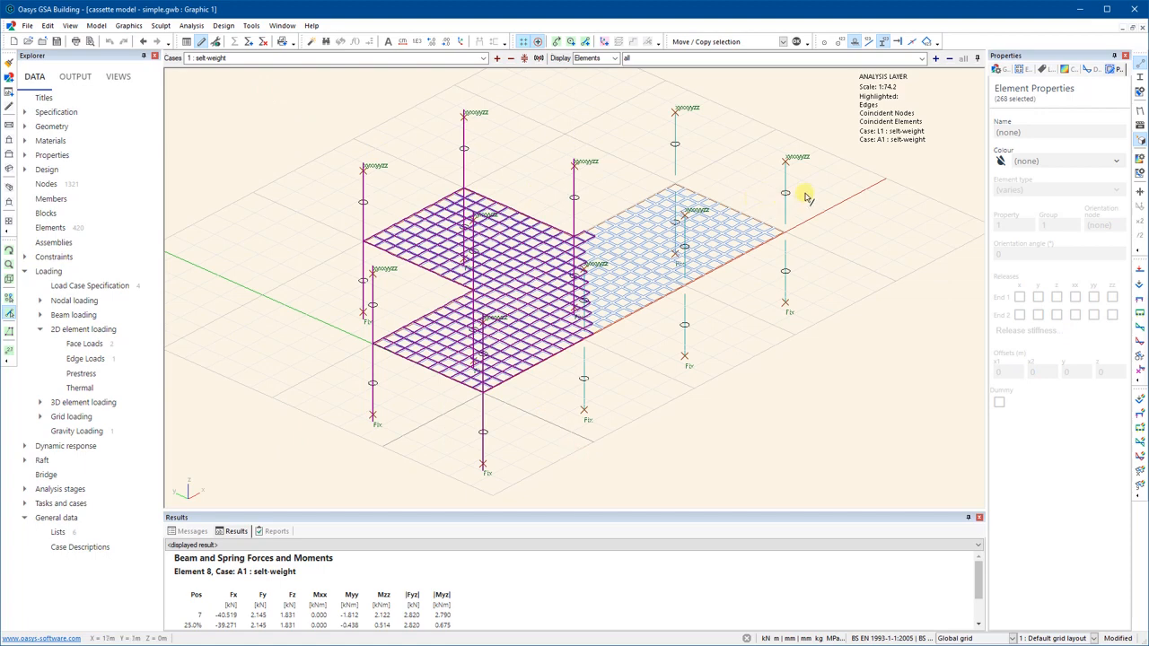
right_click(753, 150)
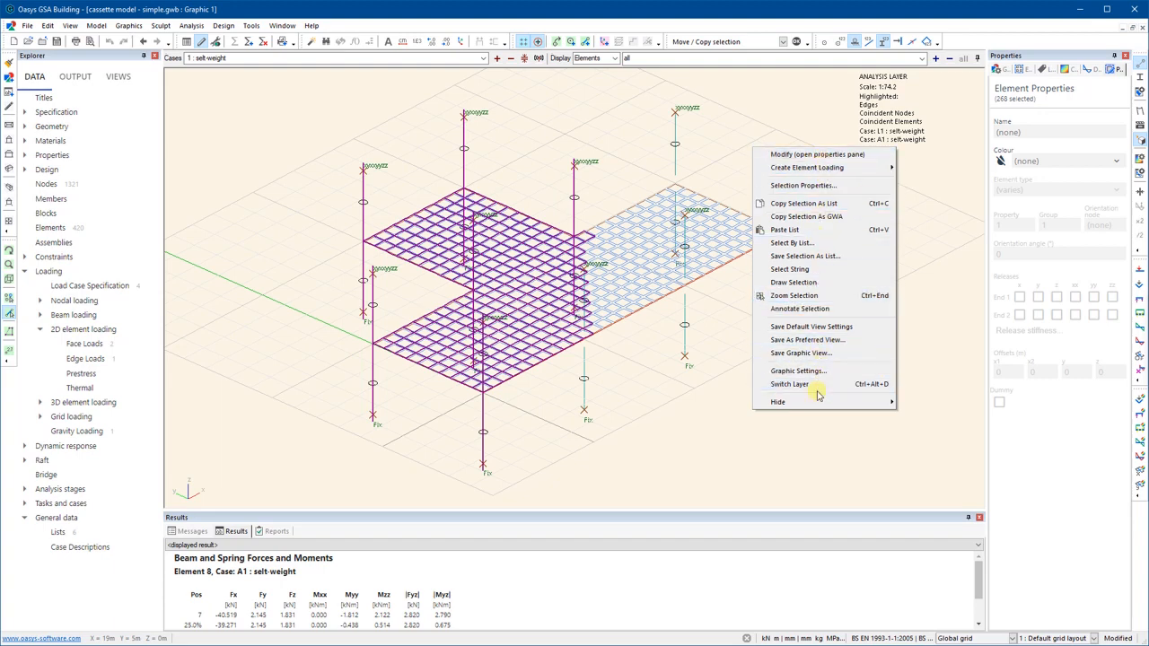
mouse_move(818, 401)
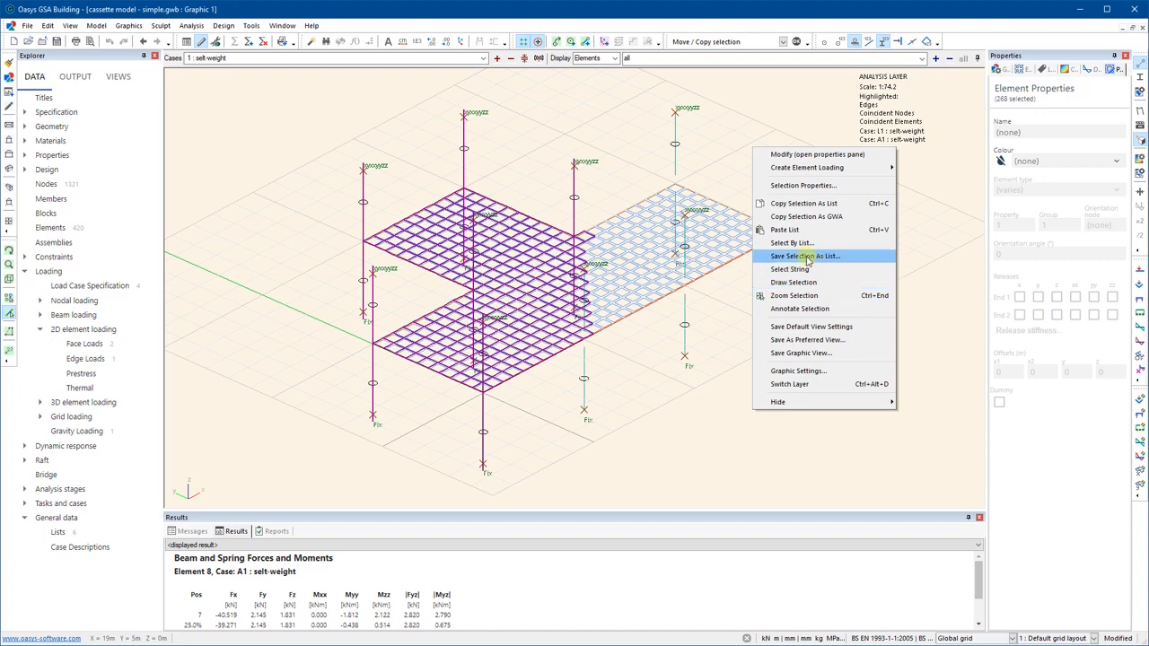
left_click(807, 257)
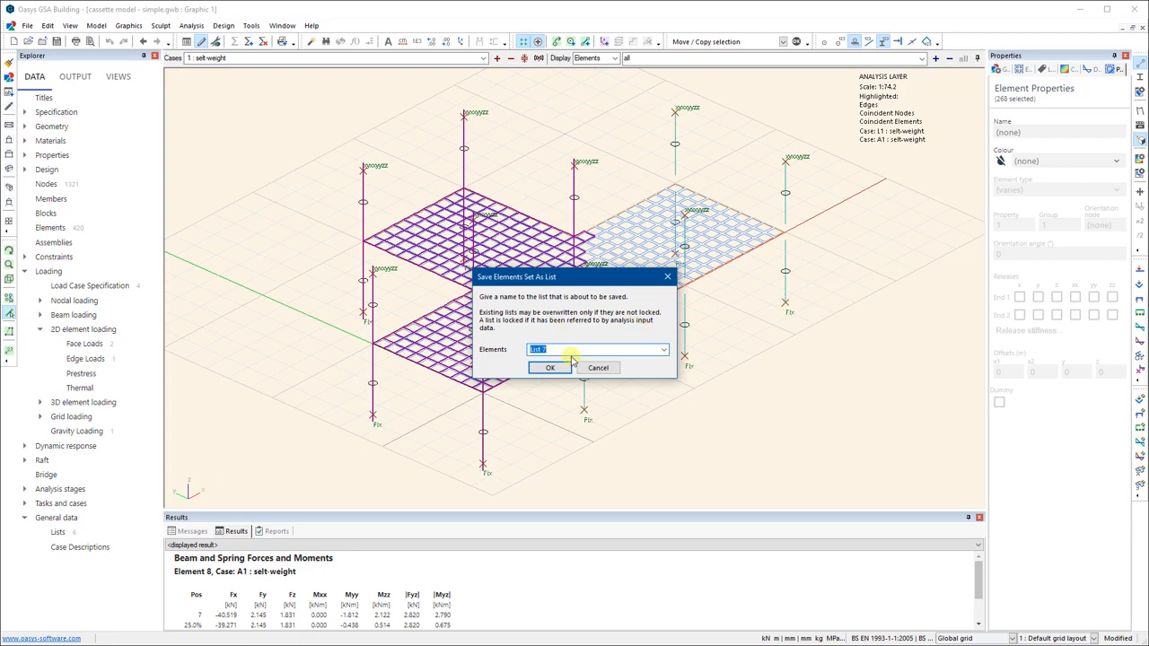
type("random selection")
left_click(555, 371)
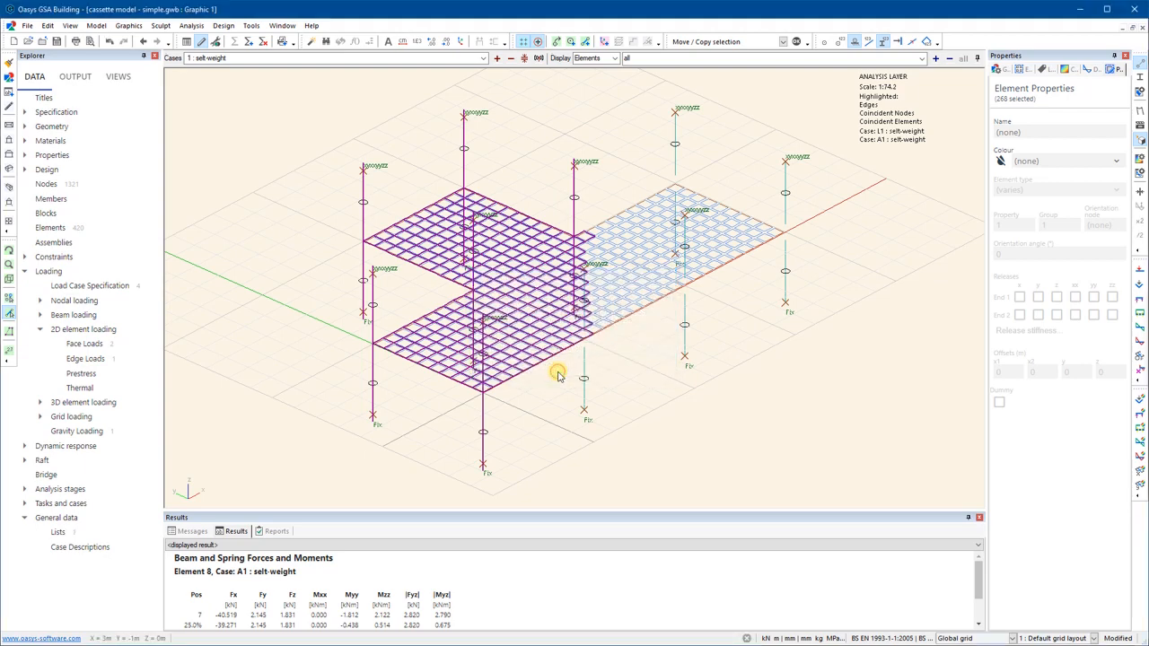
- Clear the selection, check the saved "random selection" entry in the Lists table, and return to the graphic view
left_click(734, 417)
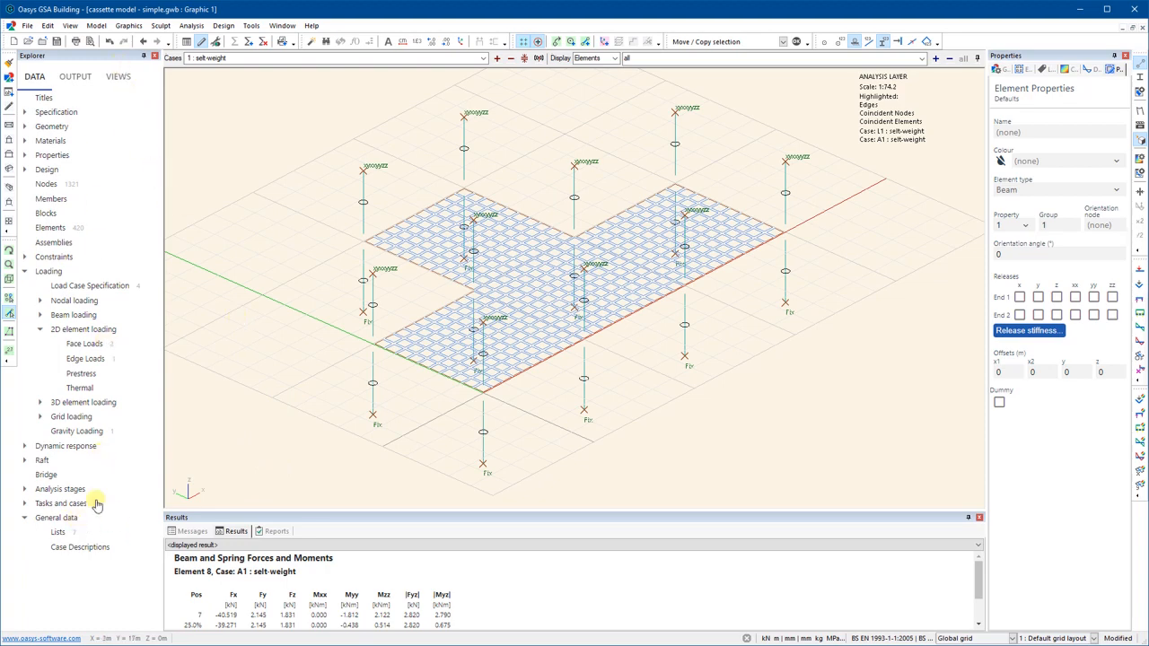
double_click(57, 533)
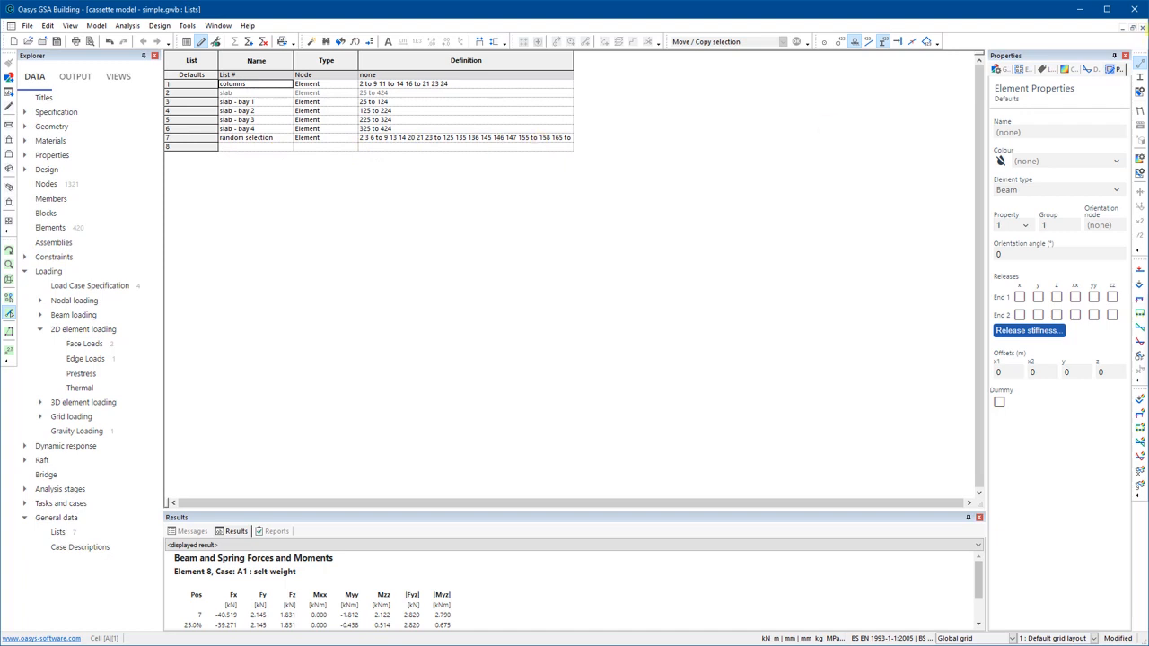
left_click(1143, 28)
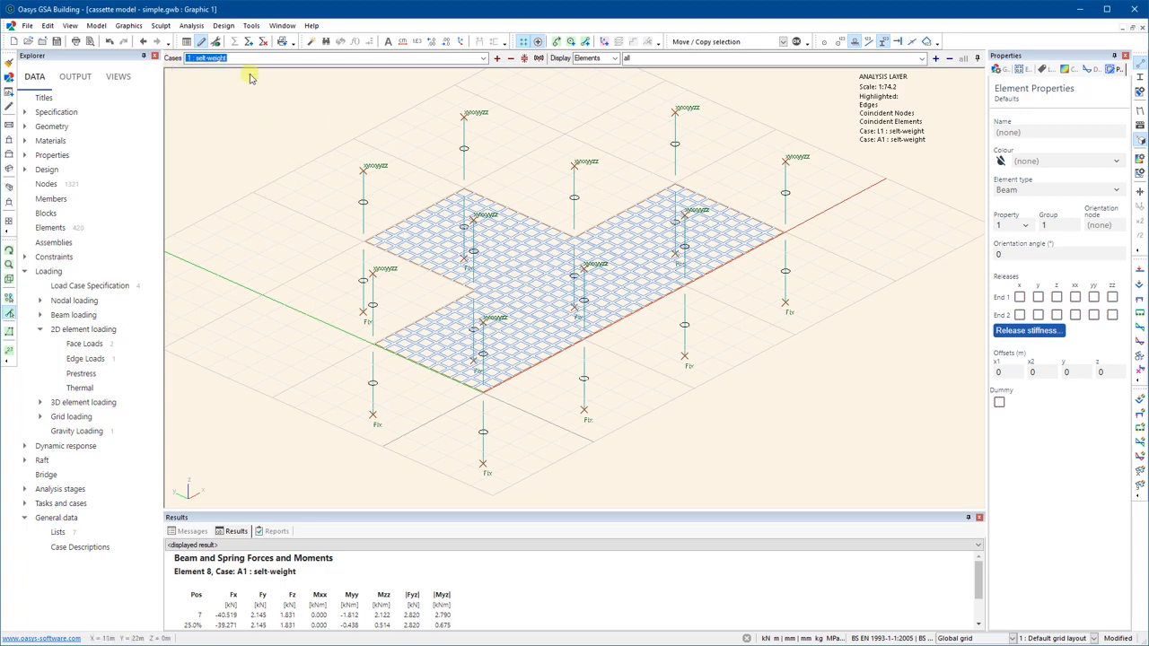
- Examine the available load and combination cases and the entity types for display, keeping self-weight and Elements
left_click(484, 58)
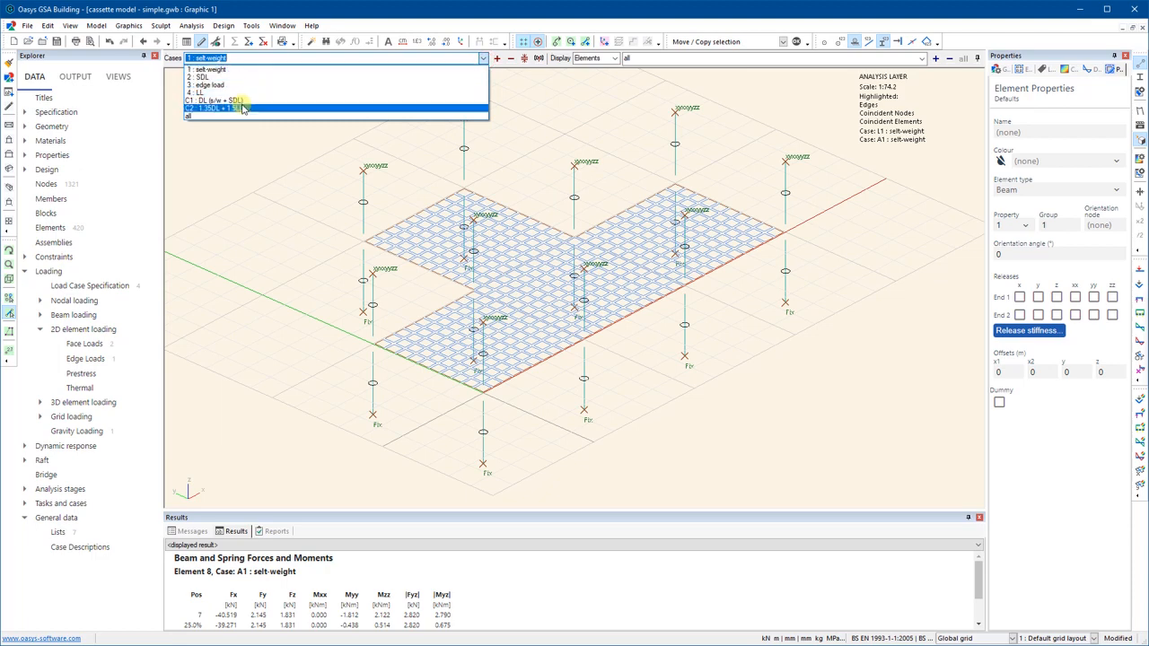
left_click(319, 18)
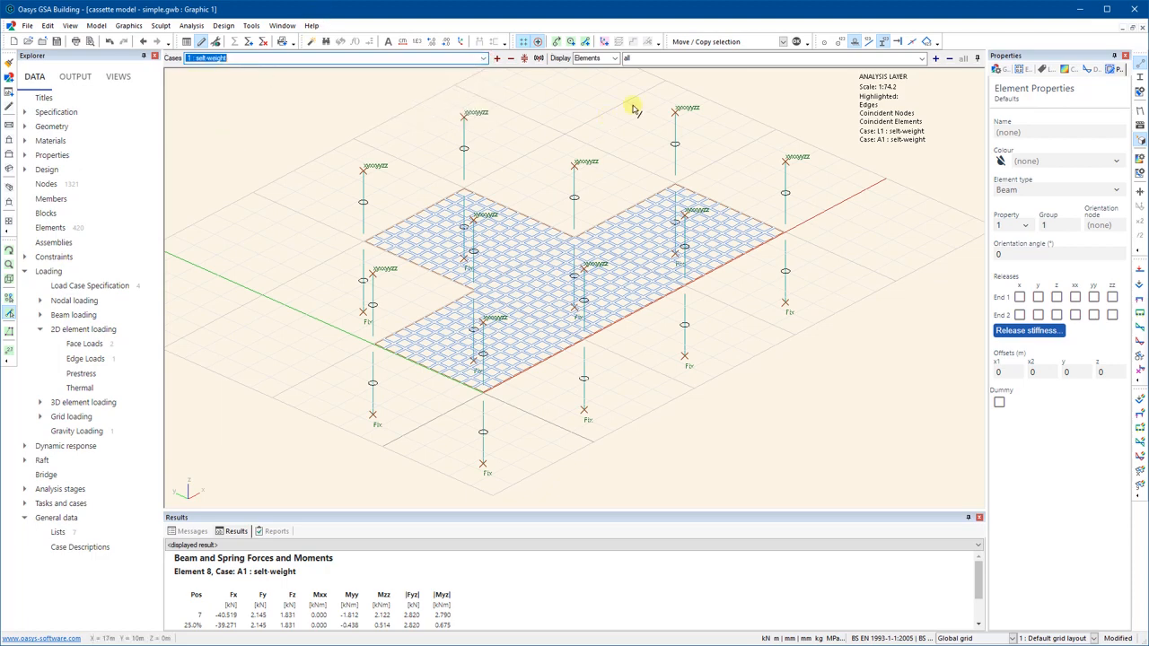
left_click(615, 59)
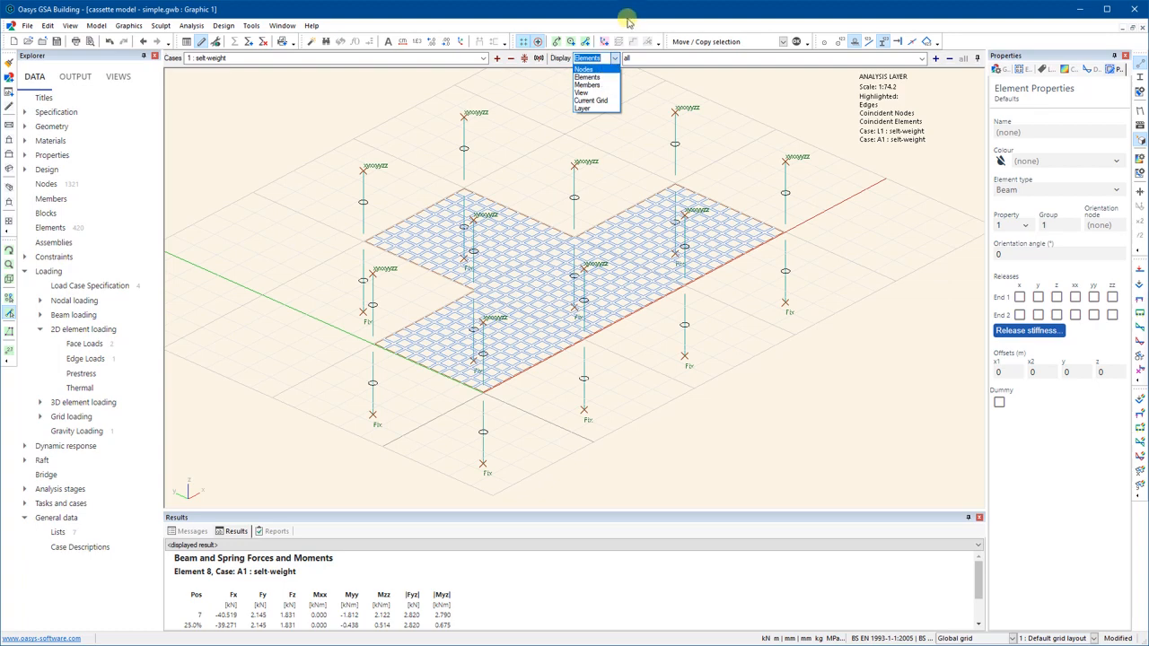
left_click(600, 78)
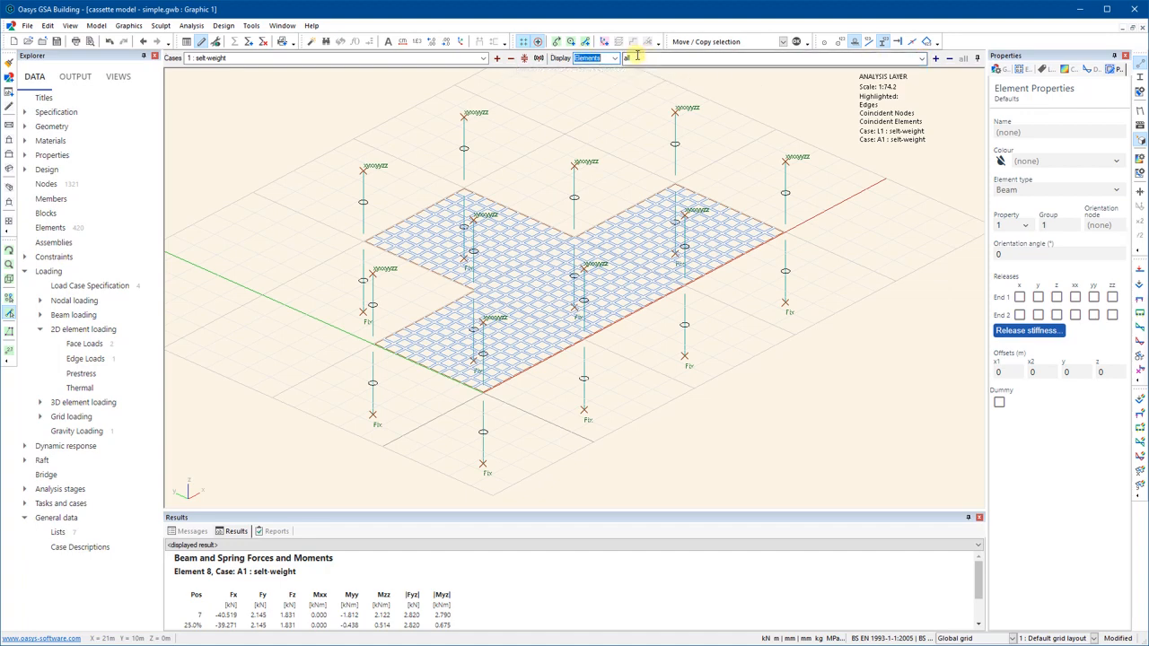
- Display only the elements of the list "random selection", followed by only those of "slab - bay 1"
left_click(922, 59)
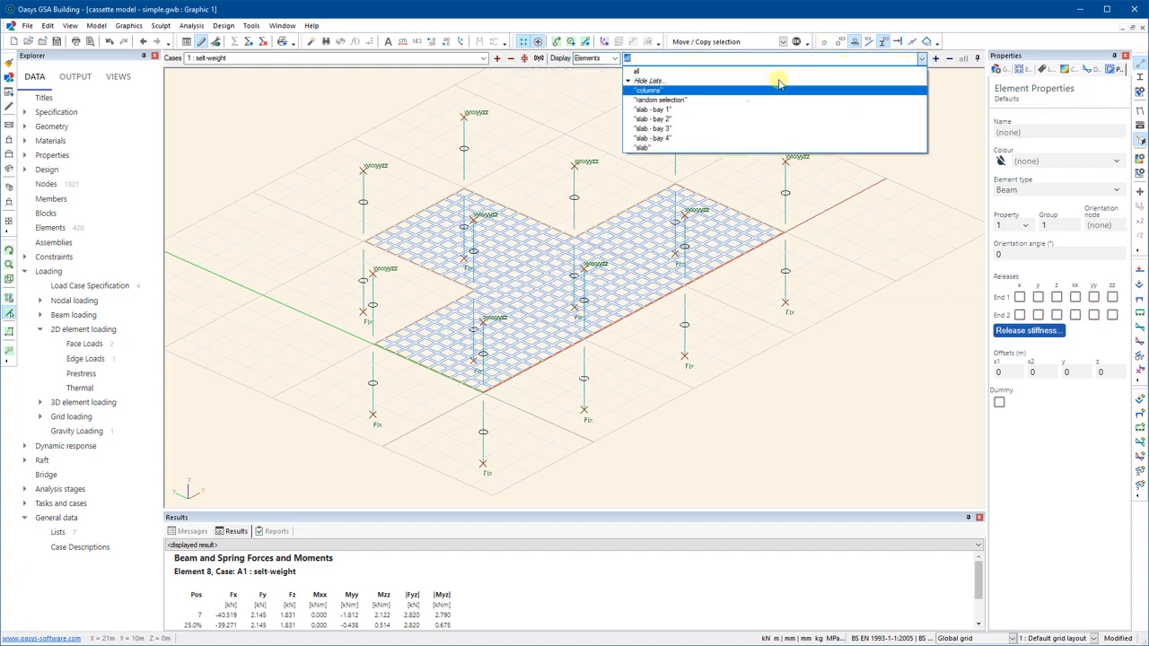
left_click(646, 103)
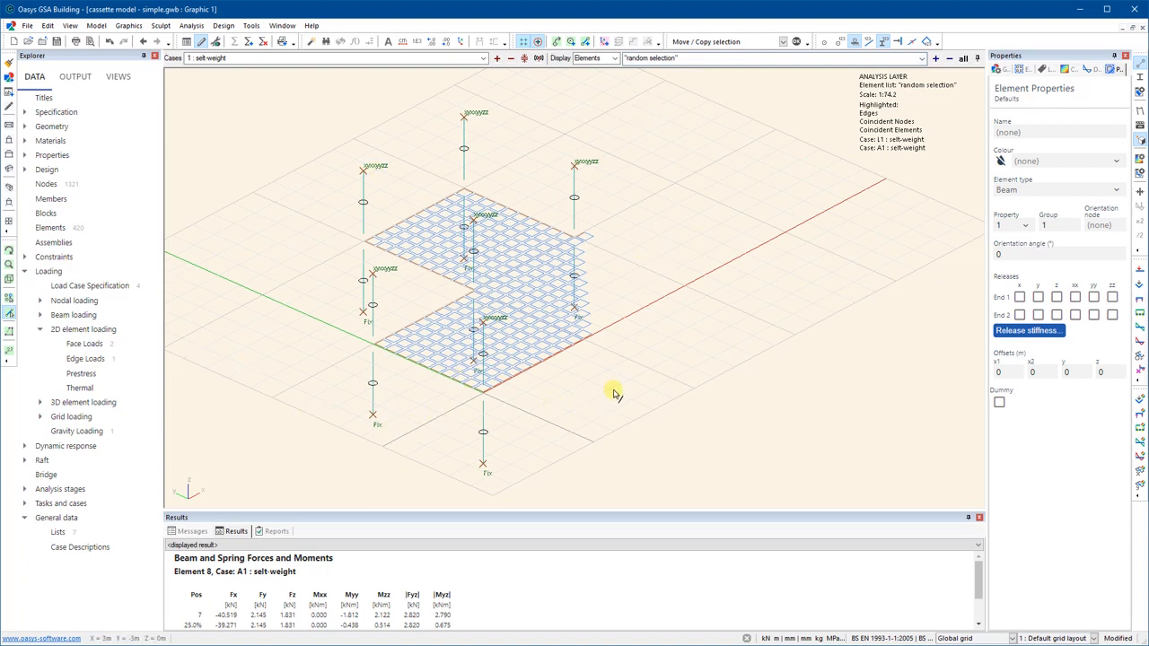
left_click(921, 58)
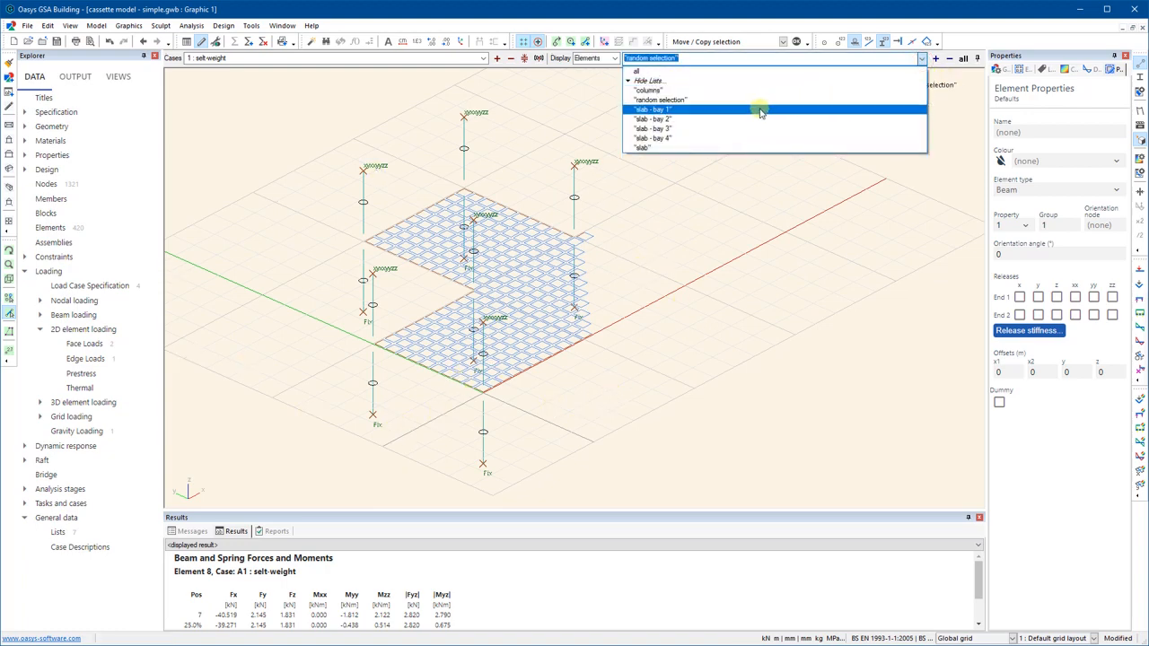
left_click(742, 110)
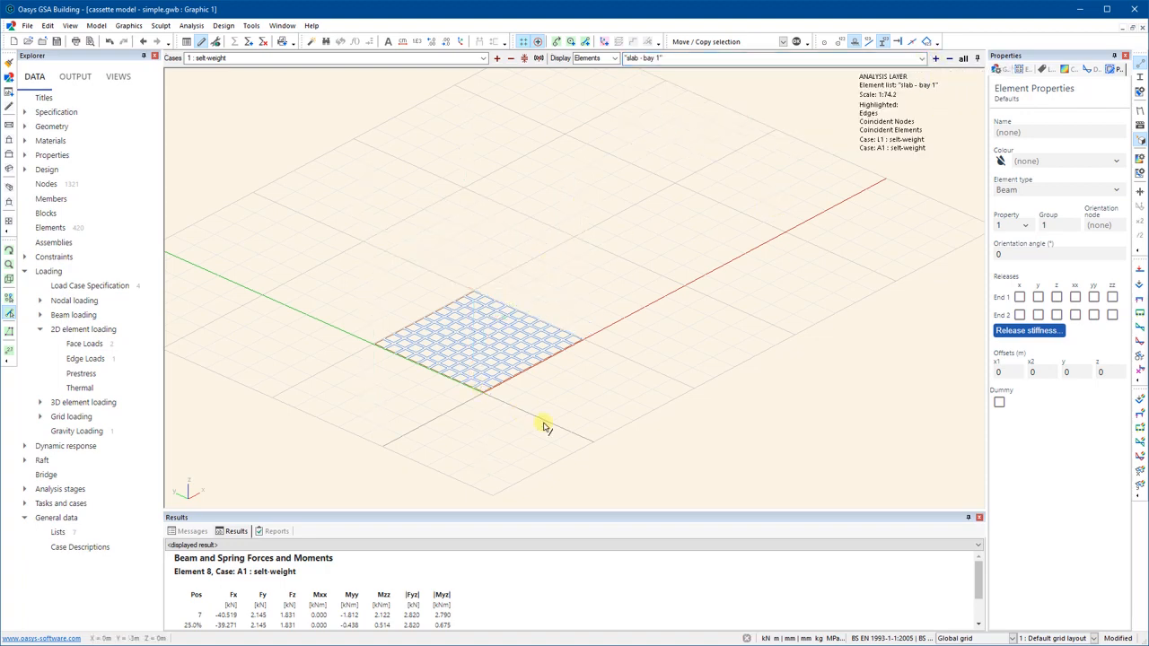
- Select all the elements of slab bay 1, examine the commands for the selection, and dismiss them
left_click_drag(615, 436, 318, 224)
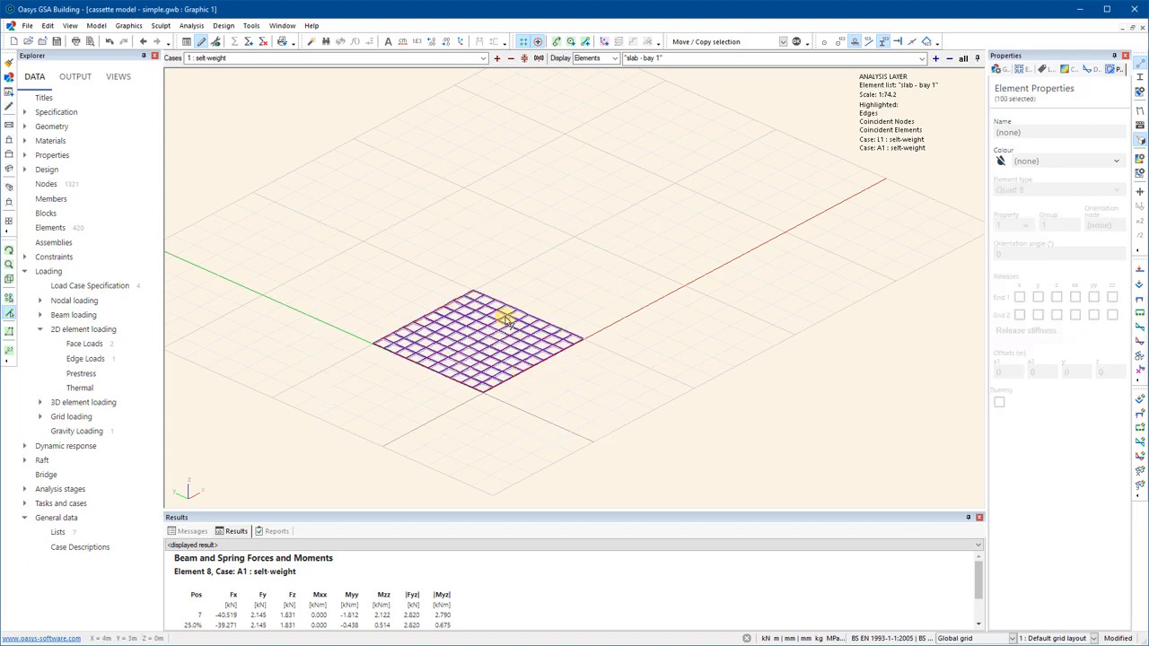
right_click(596, 276)
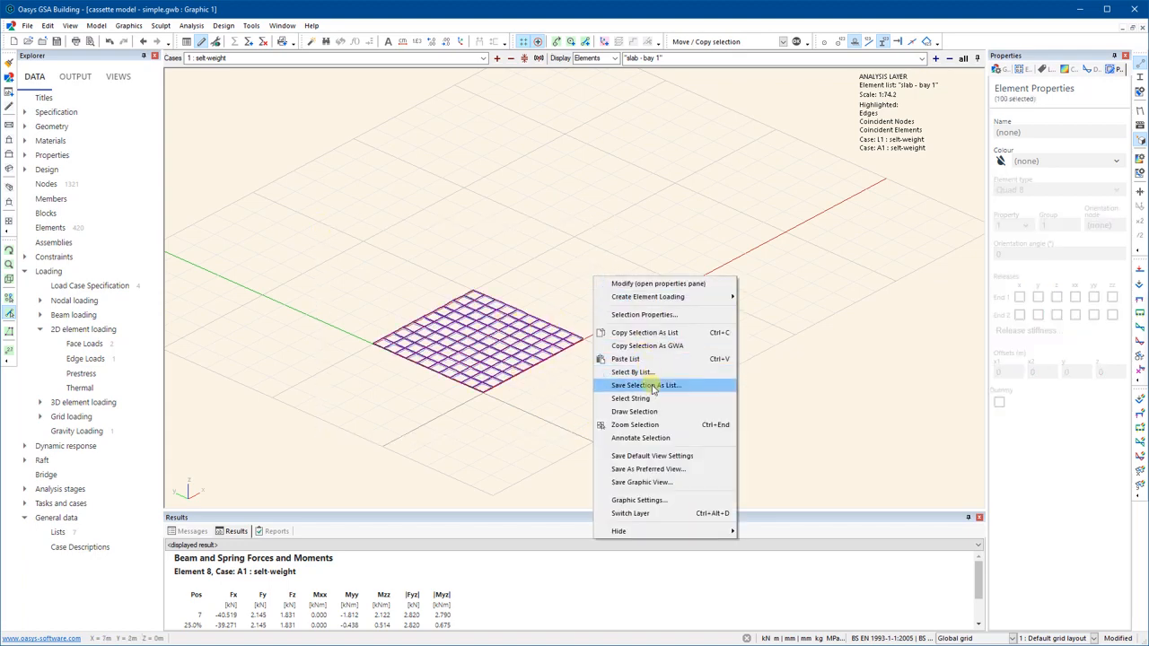
left_click(828, 148)
- Step the displayed element list forward through the remaining slab bays to the list "slab"
left_click(934, 57)
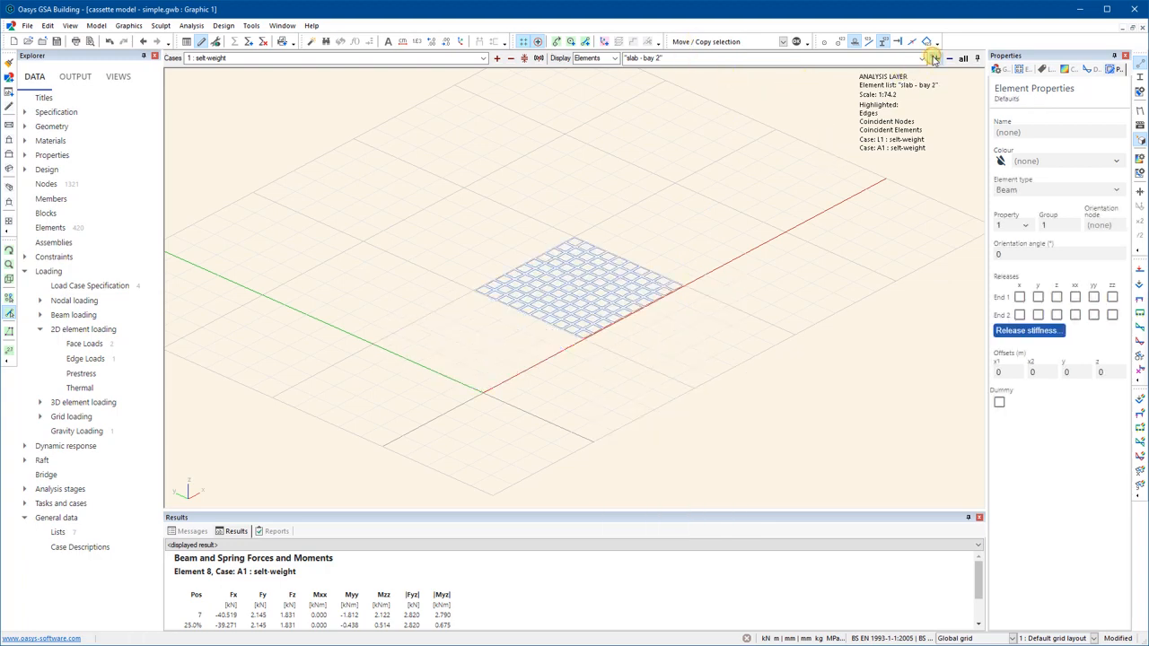
left_click(935, 58)
left_click(934, 58)
left_click(934, 57)
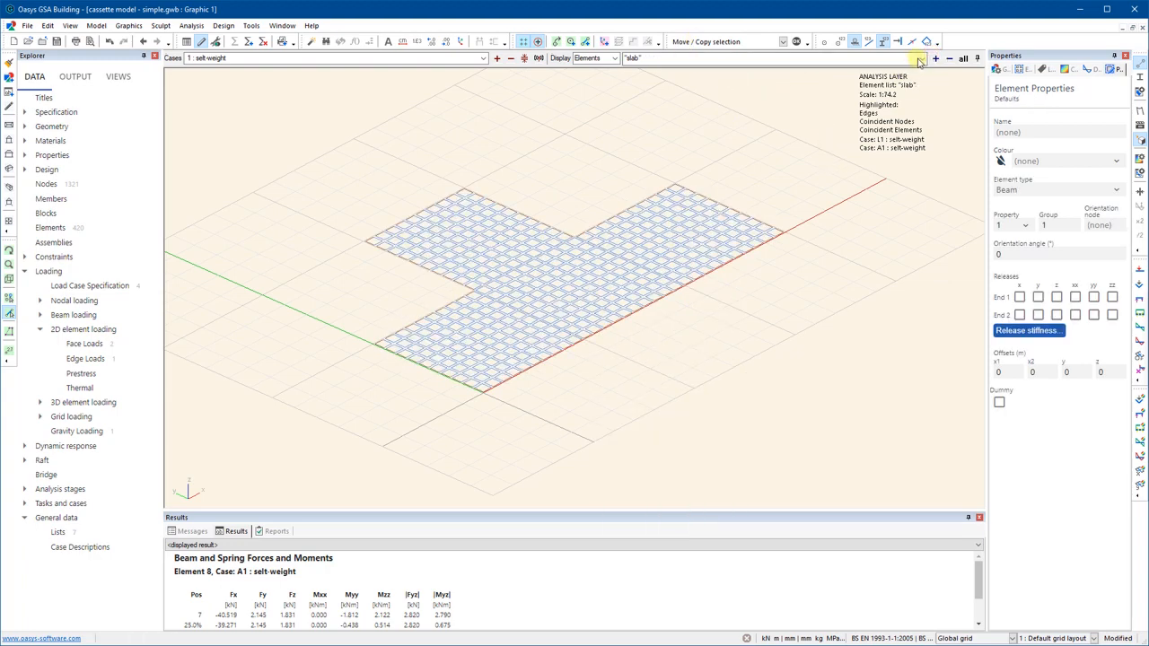
- Restore the display of all elements, and limit it with the element list expression pa1
left_click(948, 60)
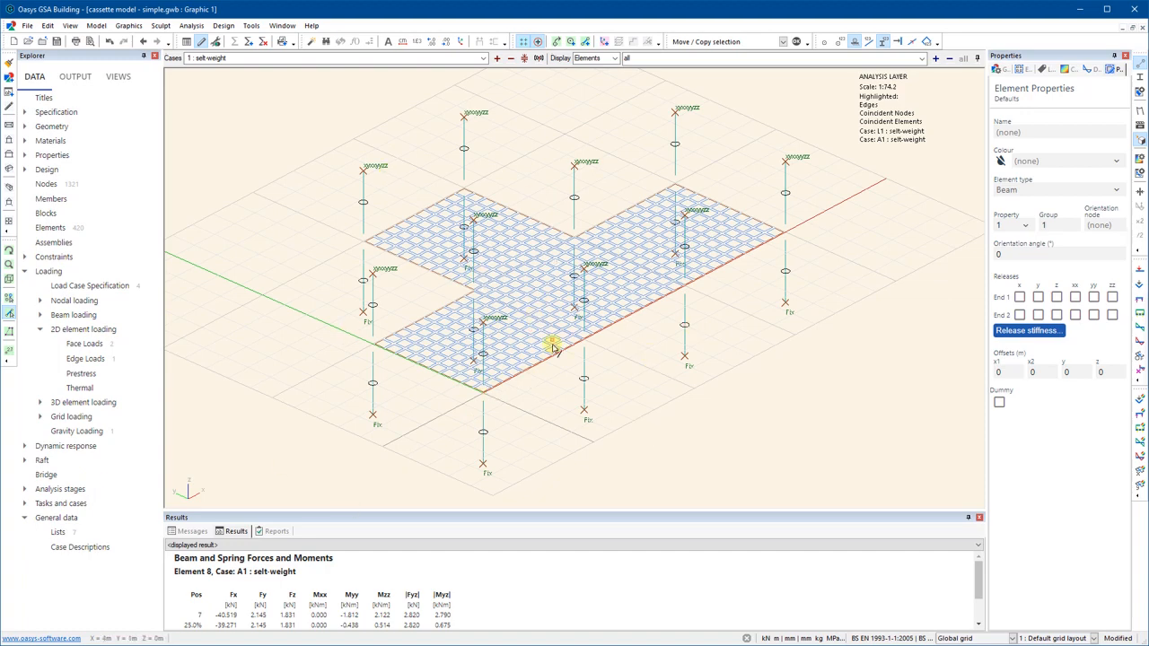
double_click(650, 60)
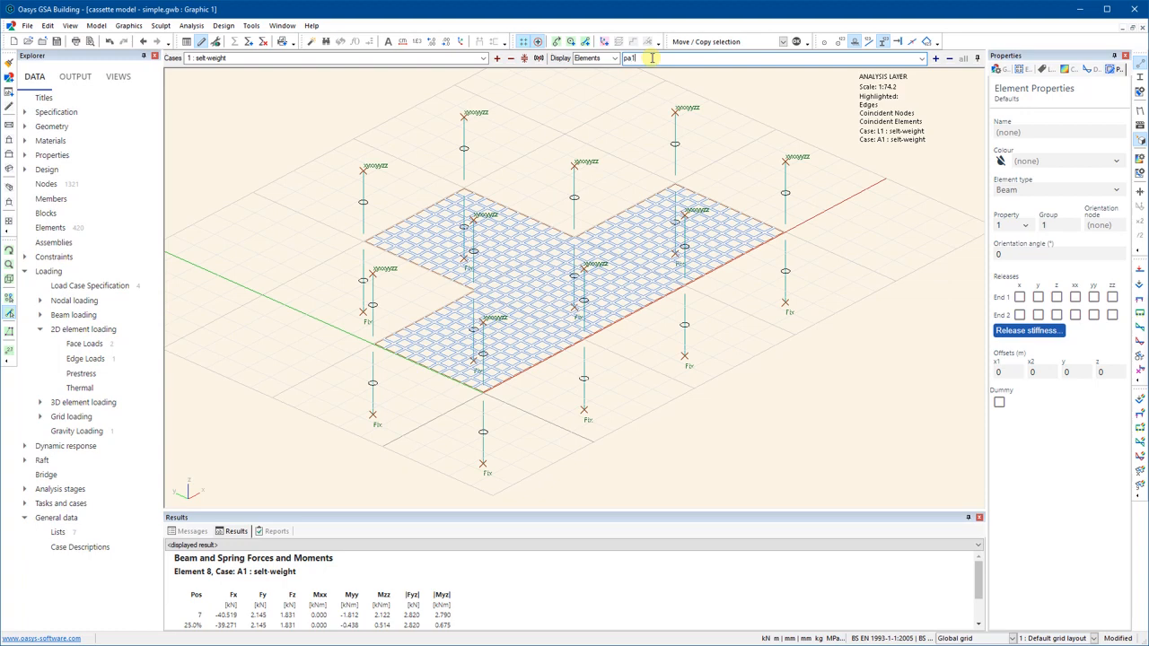
key("Return")
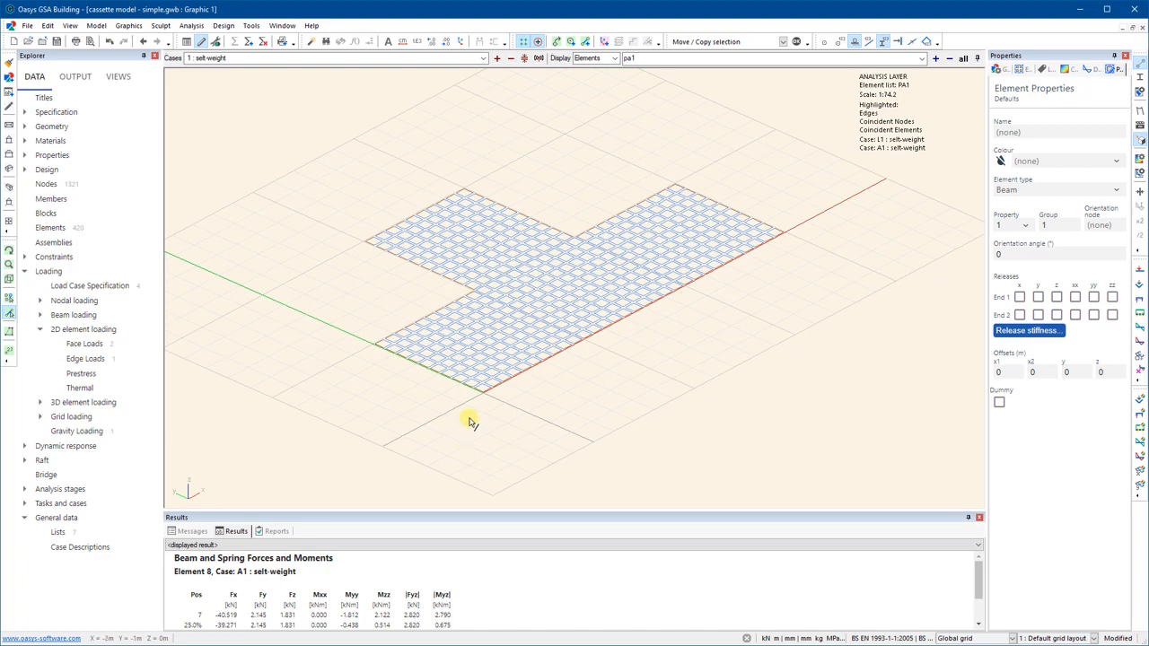
- Select a single quad element in the middle of the slab and delete the analysis results to make its properties editable
left_click(563, 298)
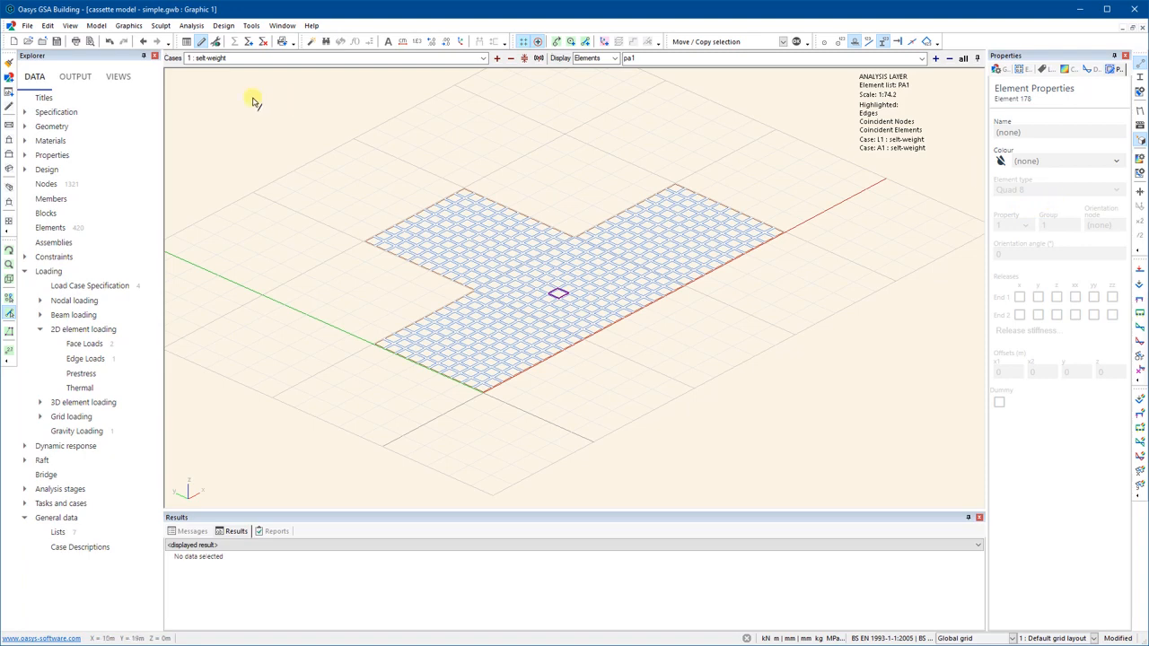
left_click(263, 42)
left_click(588, 356)
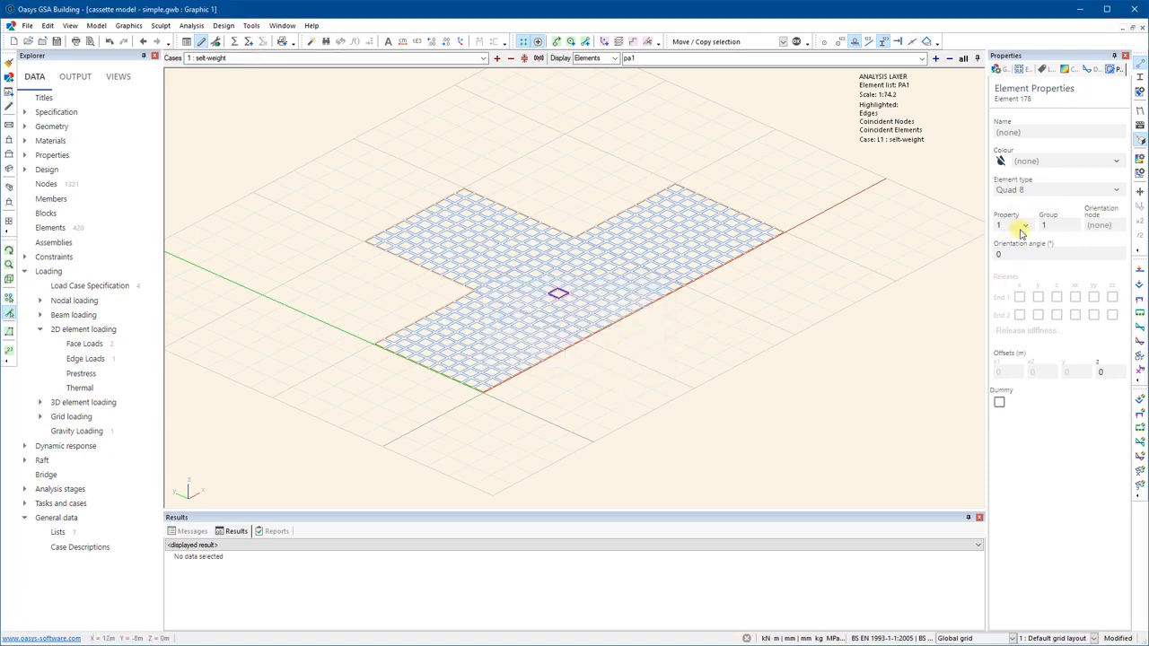
- Select another single quad element of the slab and limit the displayed elements with the list expression pb1
left_click(640, 253)
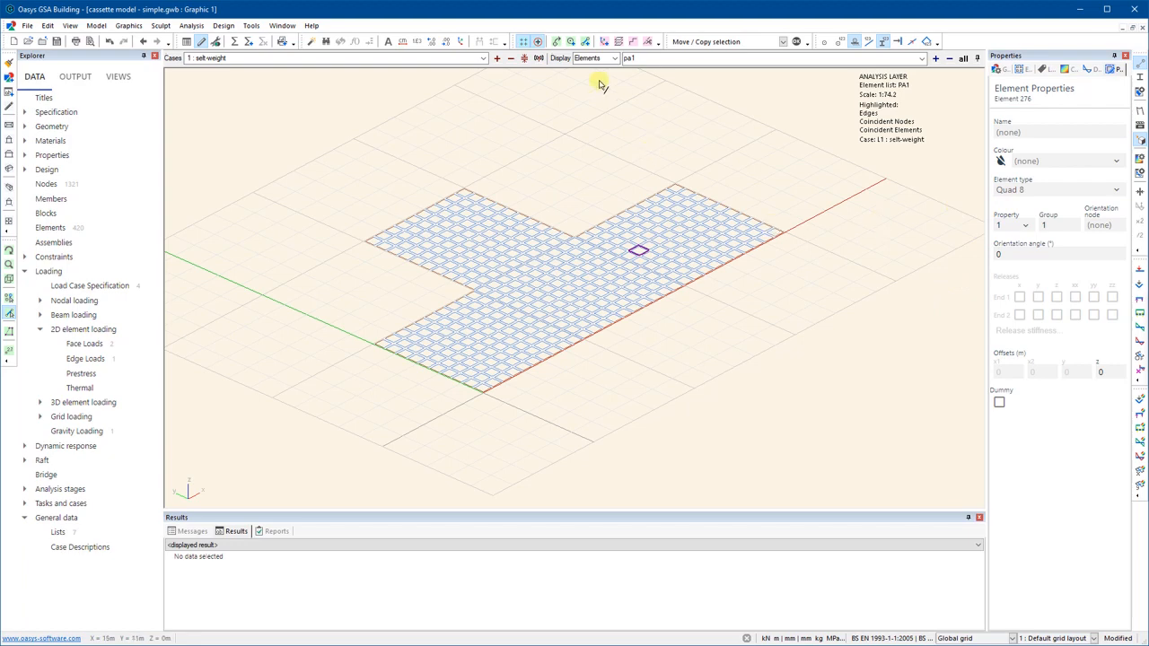
double_click(632, 59)
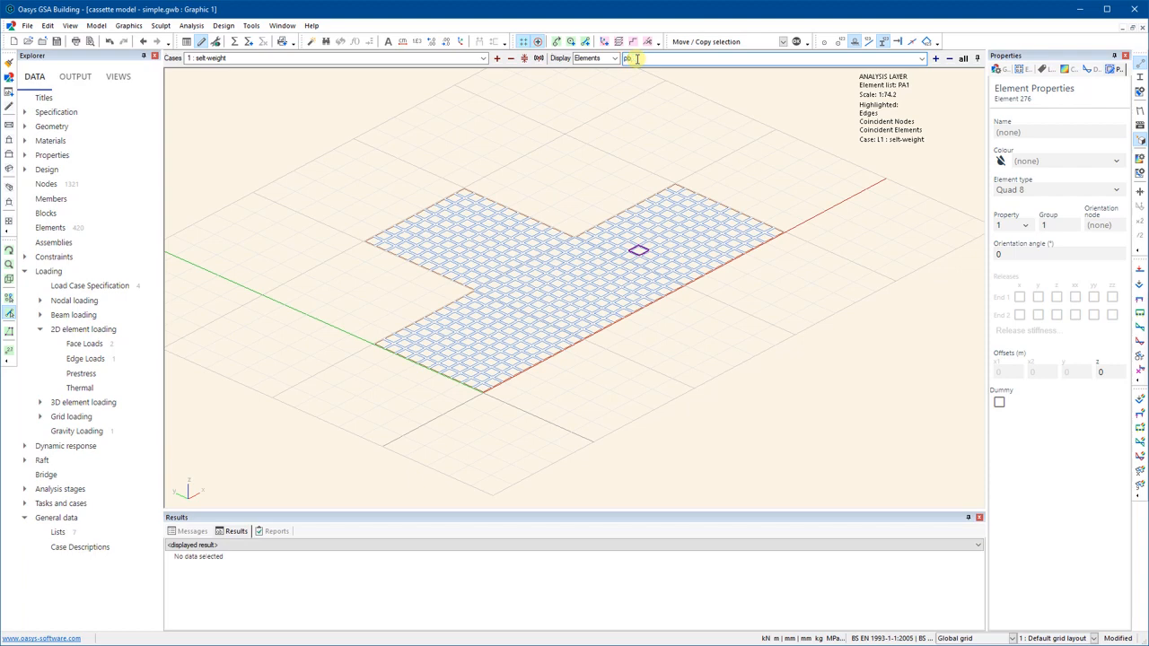
key("Return")
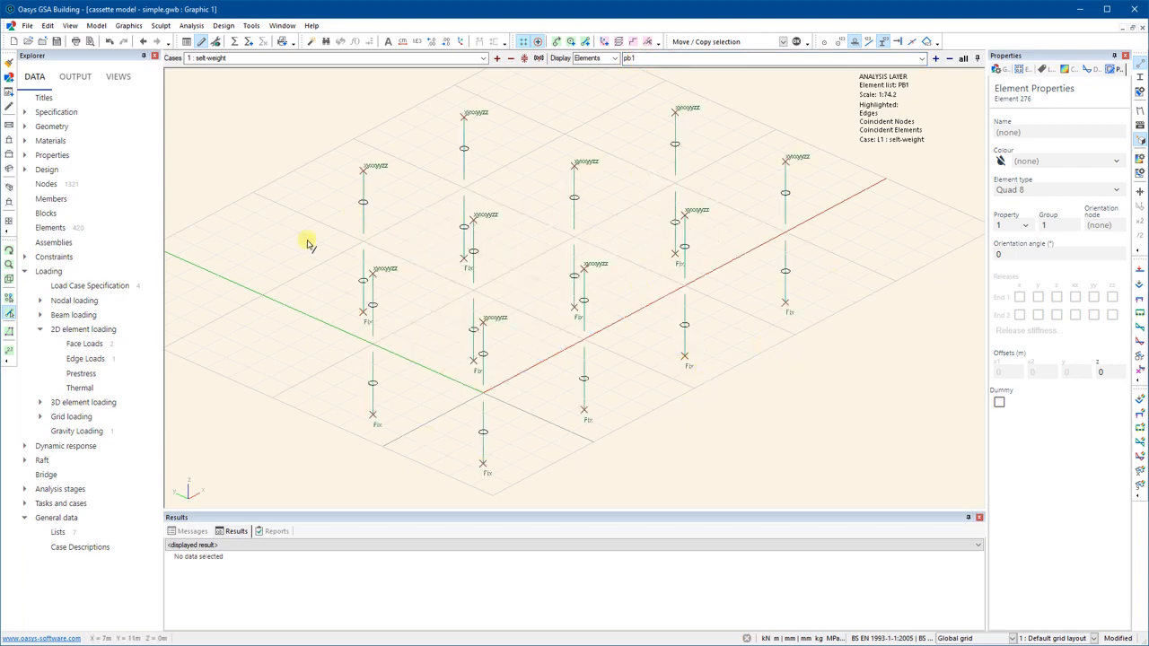
- Extend the displayed element list expression to PB1 pa1
left_click(666, 59)
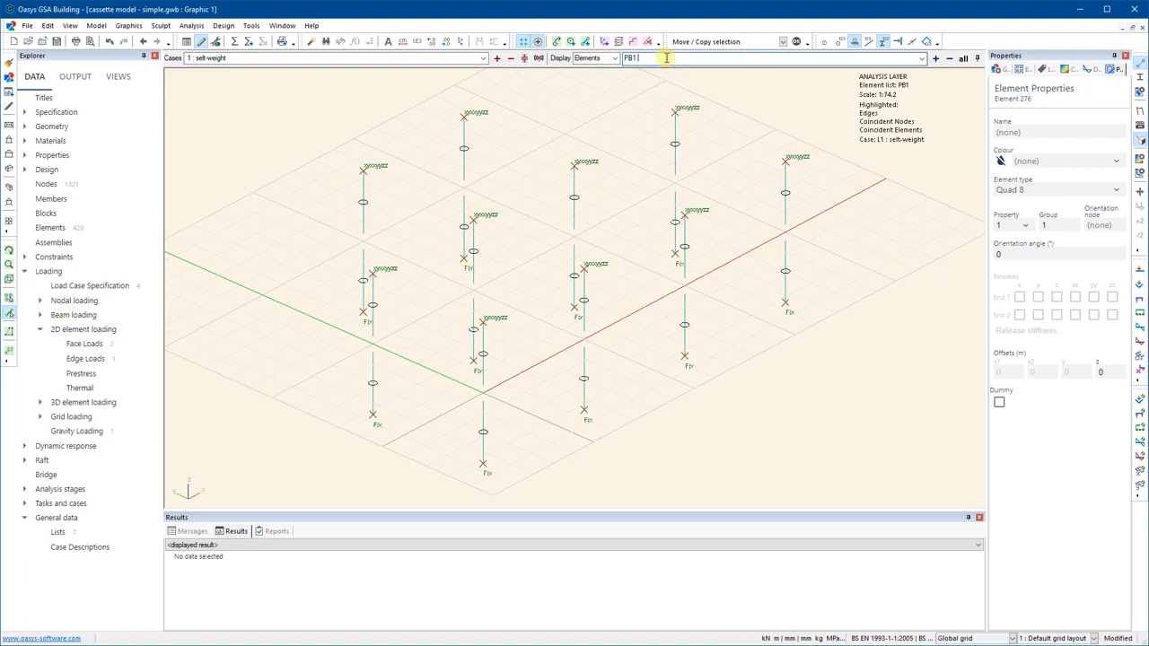
type("pa1")
key("Return")
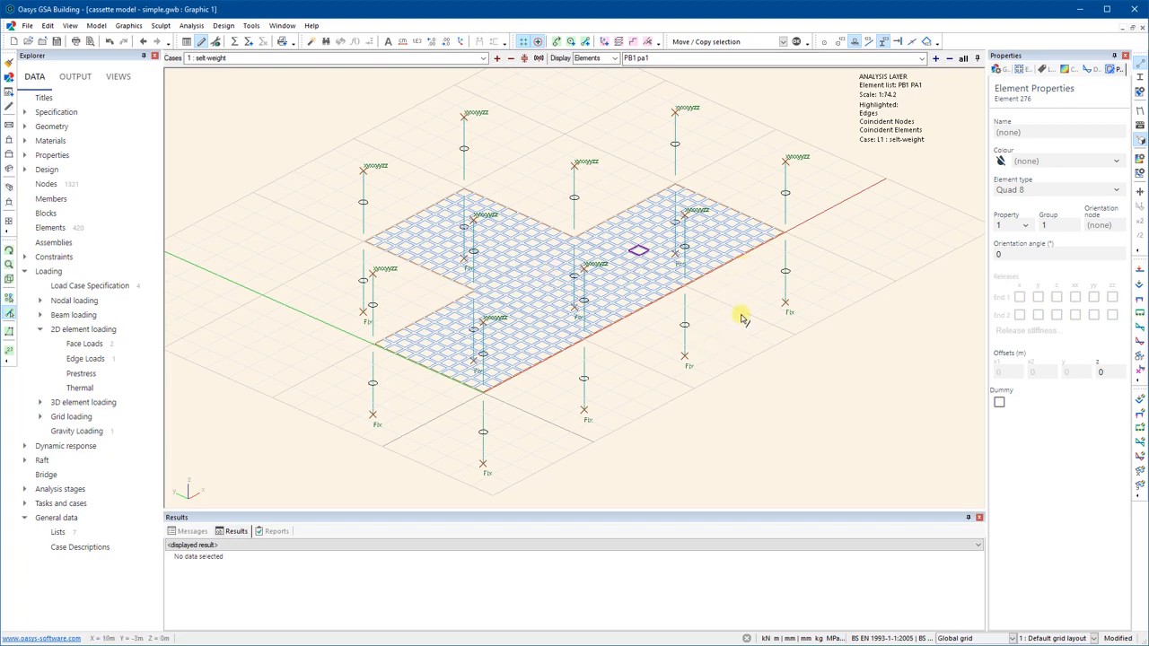
- Limit the displayed elements with the expression PB1 not PA1, and restore the display of all elements
left_click(658, 58)
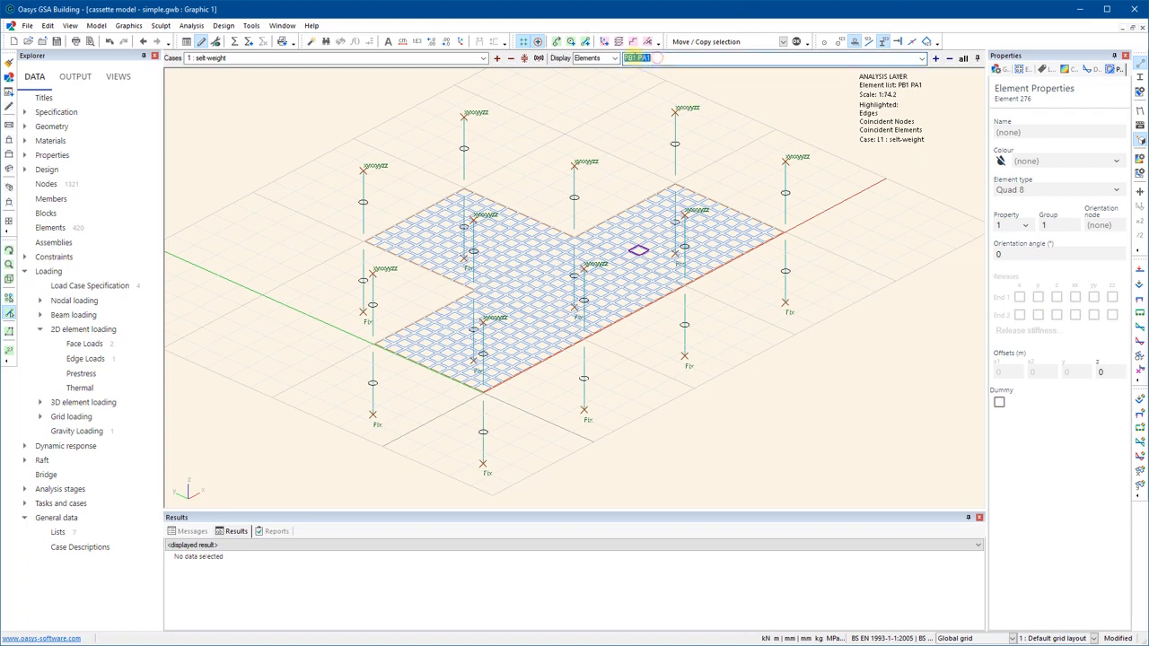
left_click(637, 58)
key("Return")
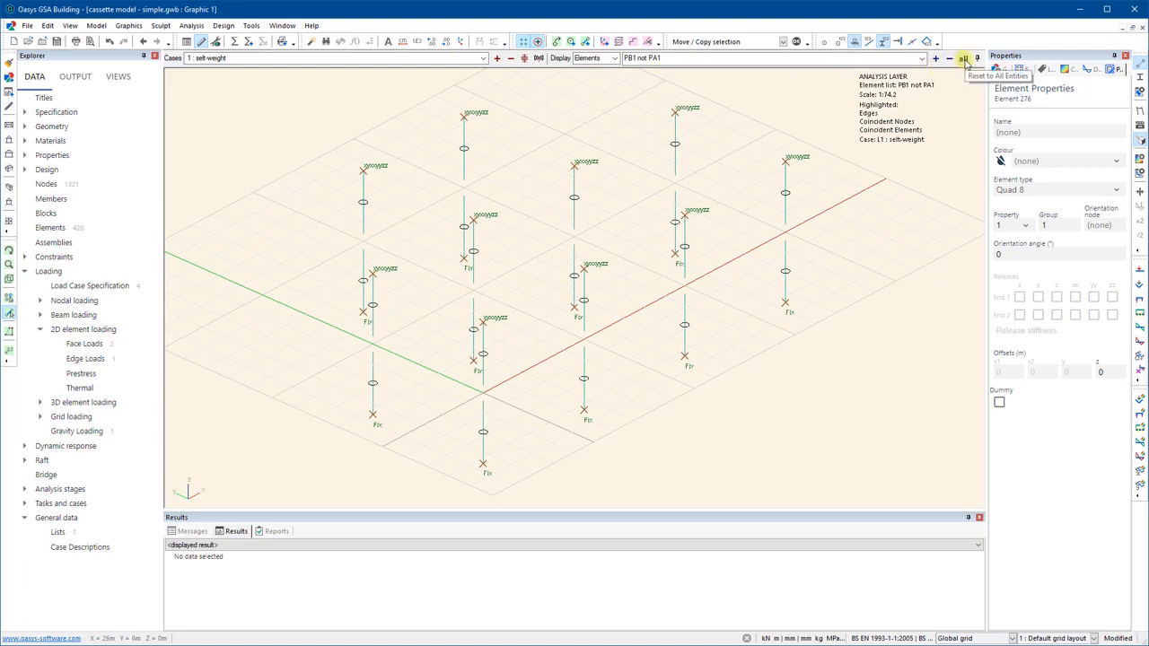
left_click(964, 60)
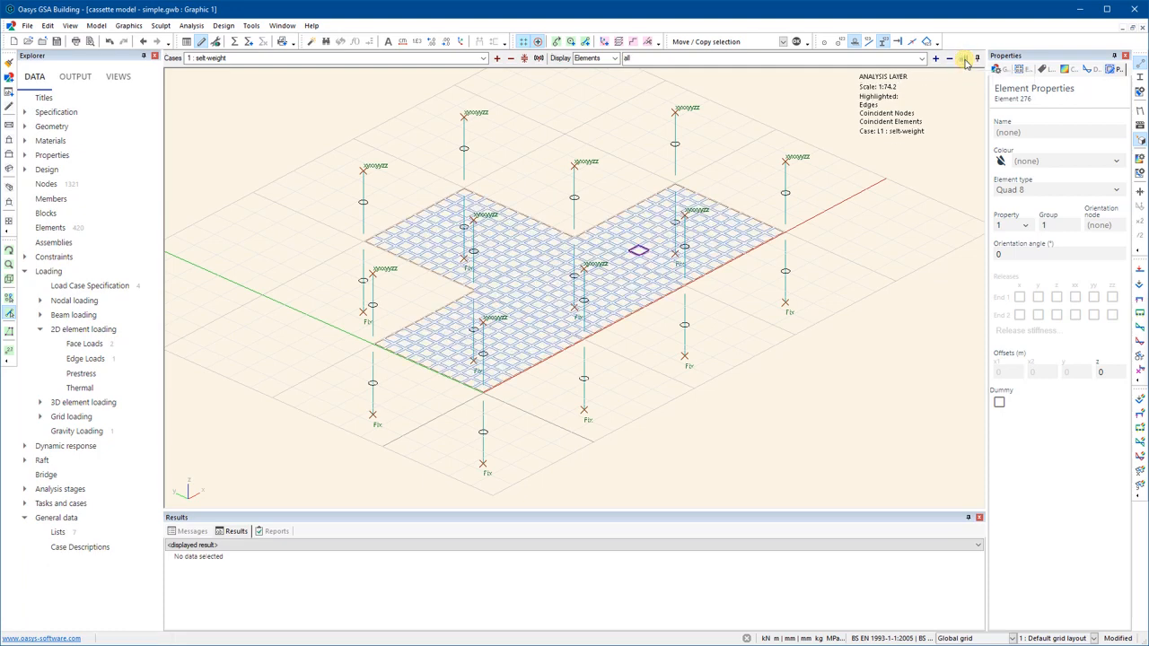
- Reselect the single quad element, and examine the Section Library and 2D properties tables before closing them
left_click(734, 321)
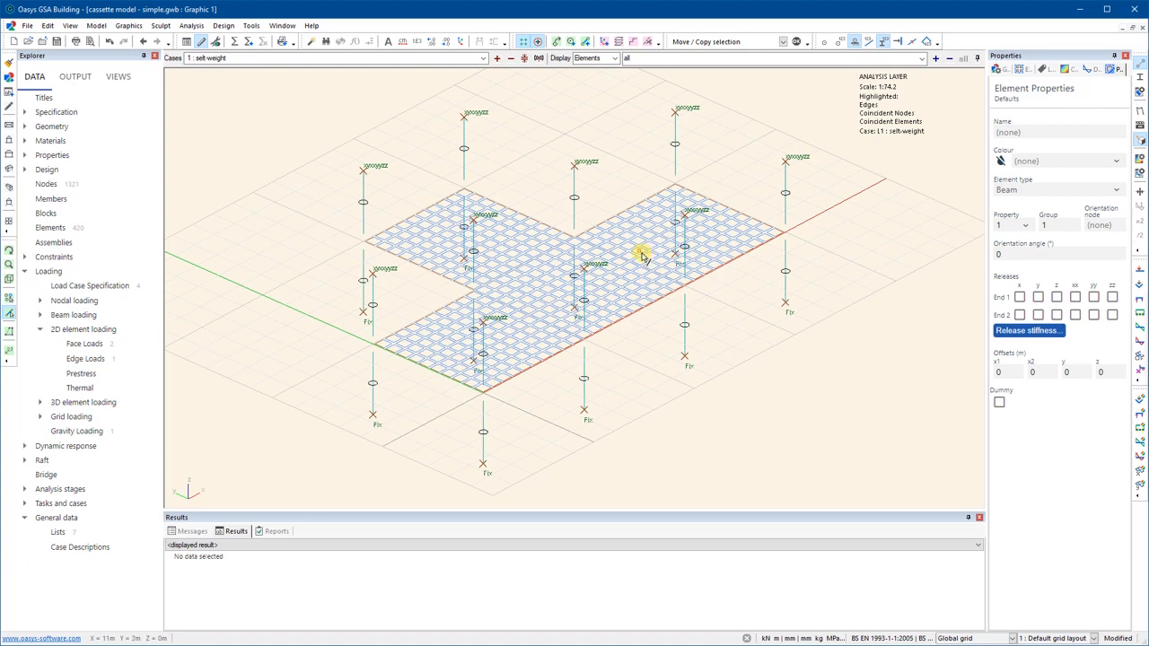
left_click(639, 251)
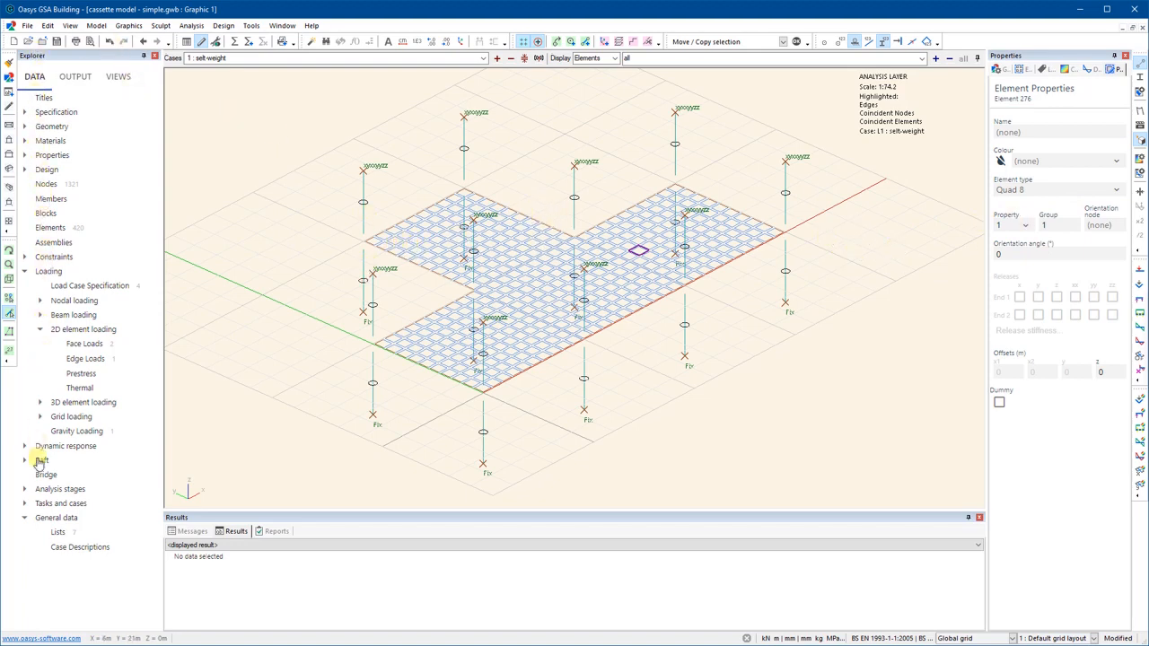
left_click(26, 156)
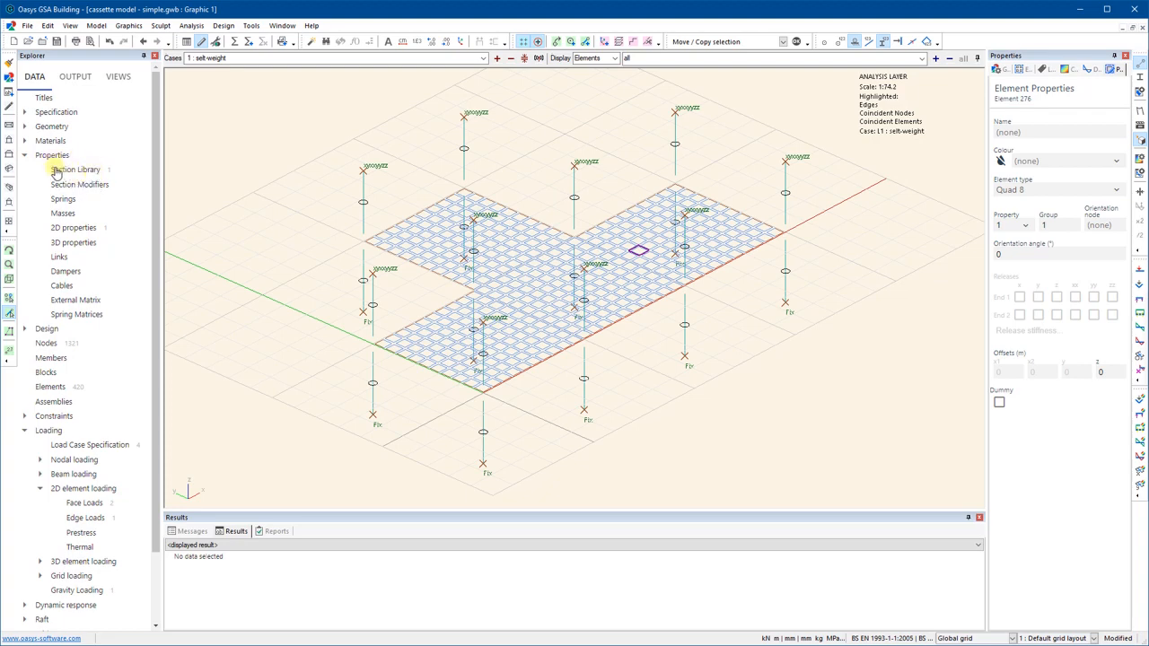
double_click(84, 170)
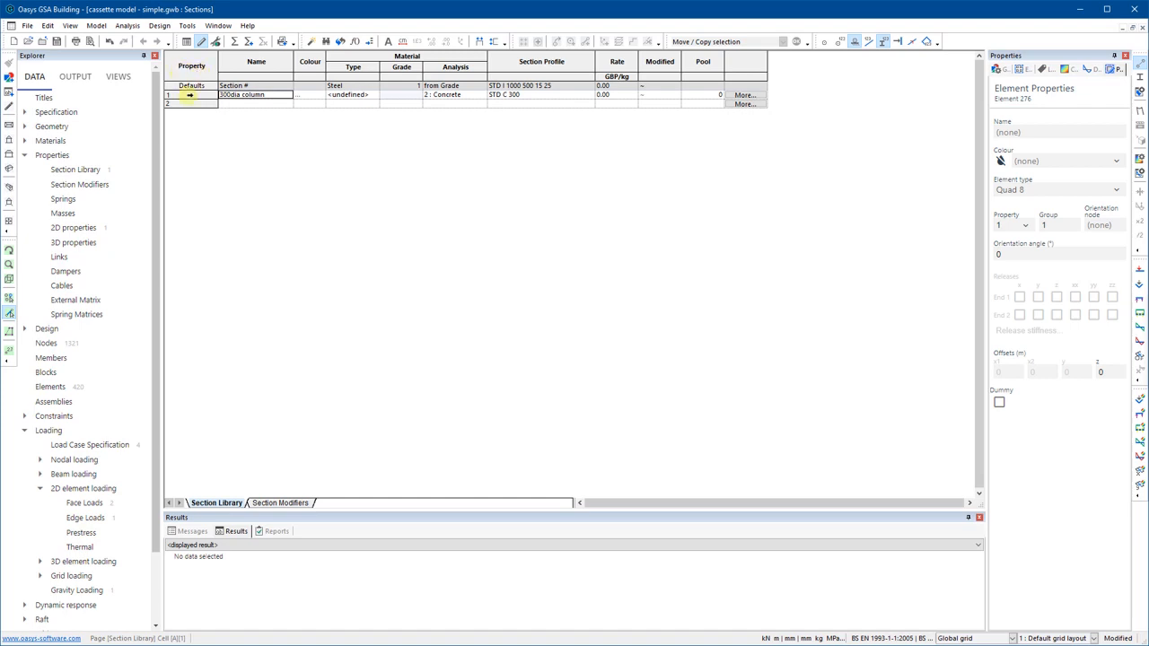
left_click(1142, 29)
double_click(61, 228)
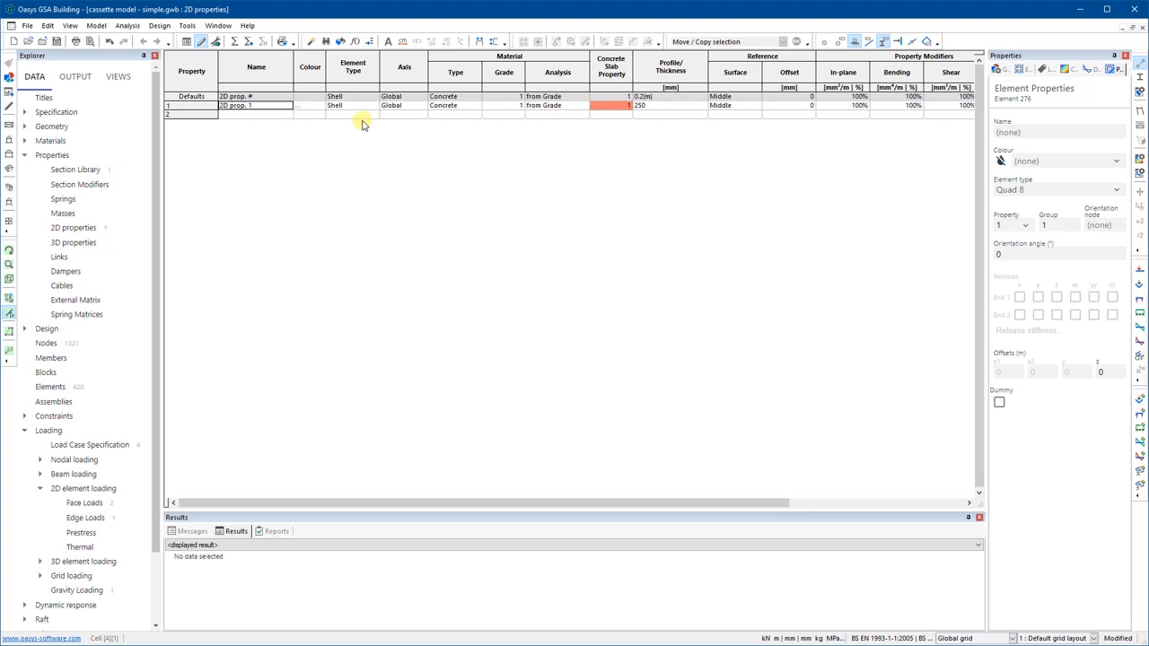
left_click(1143, 28)
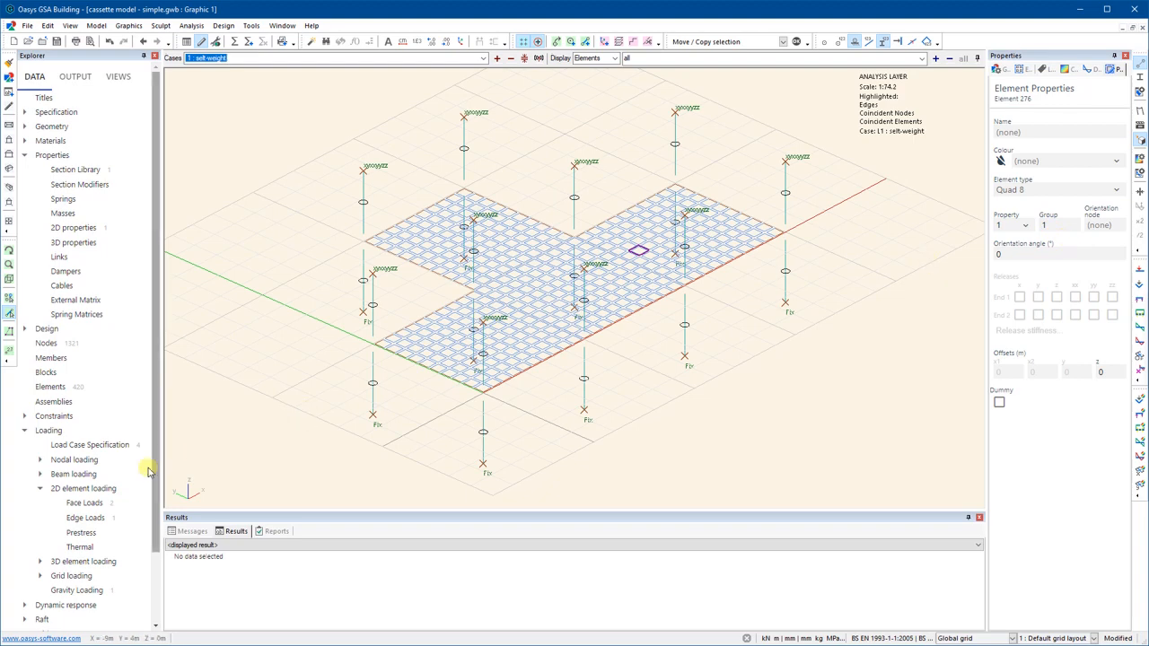
- Open the Face Loads table and examine the saved lists available as the 2D element list of record 1
double_click(80, 505)
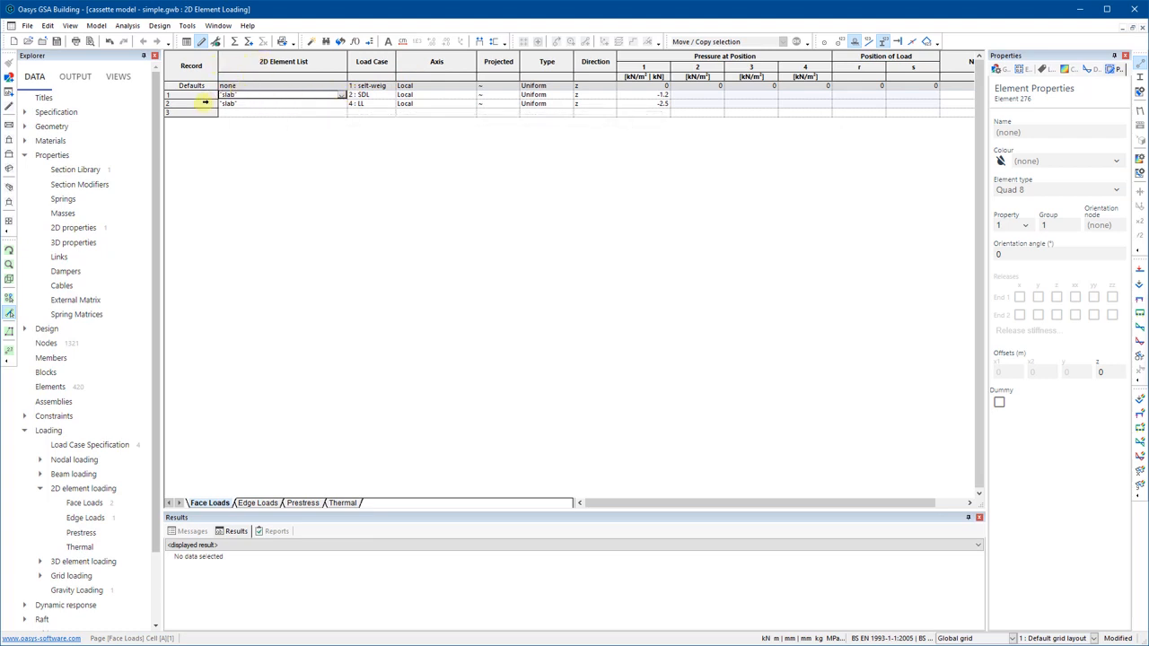
left_click(341, 94)
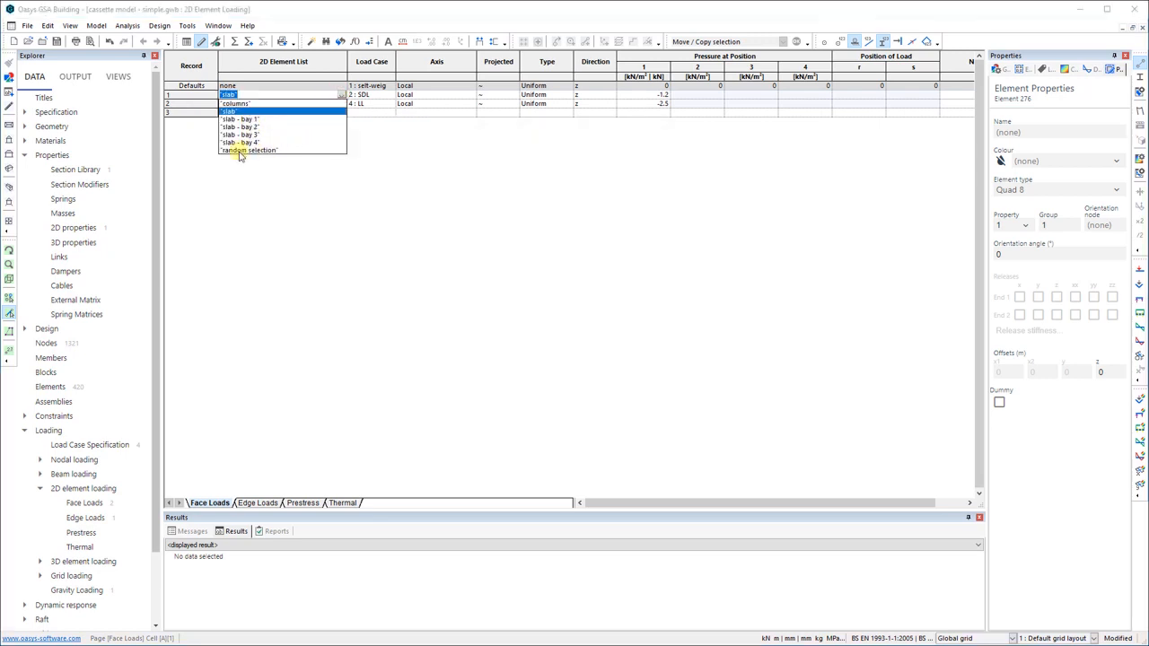
left_click(372, 11)
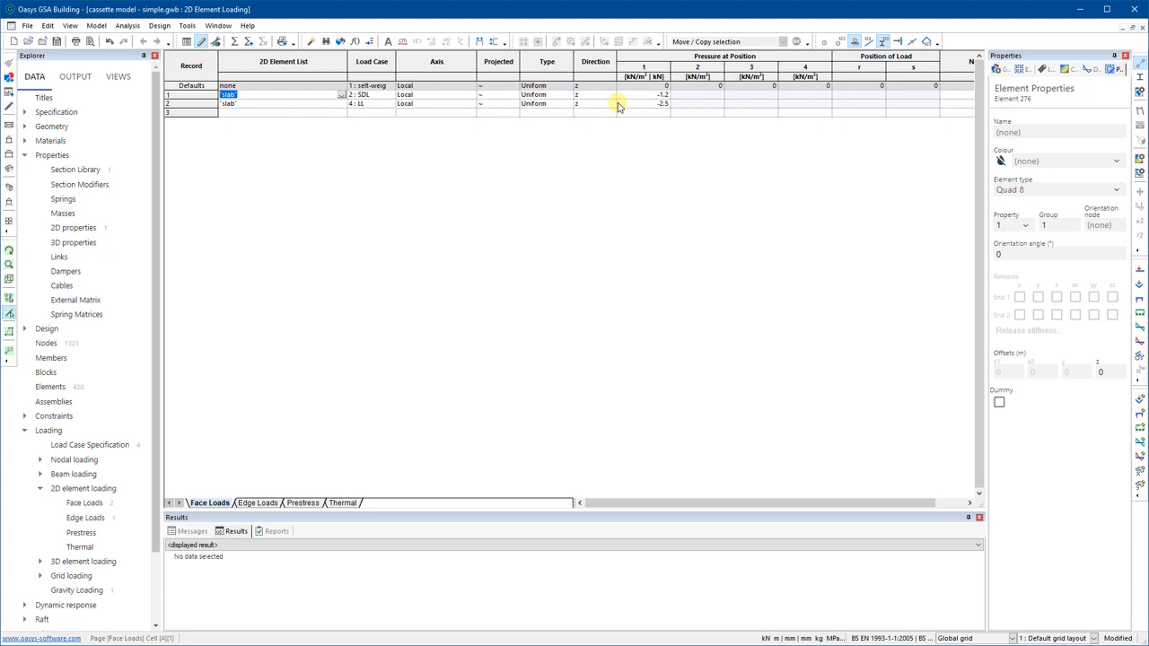
- Add face load record 3 for element list 1 with default values for the remaining fields, and close the table
left_click(226, 112)
type("'")
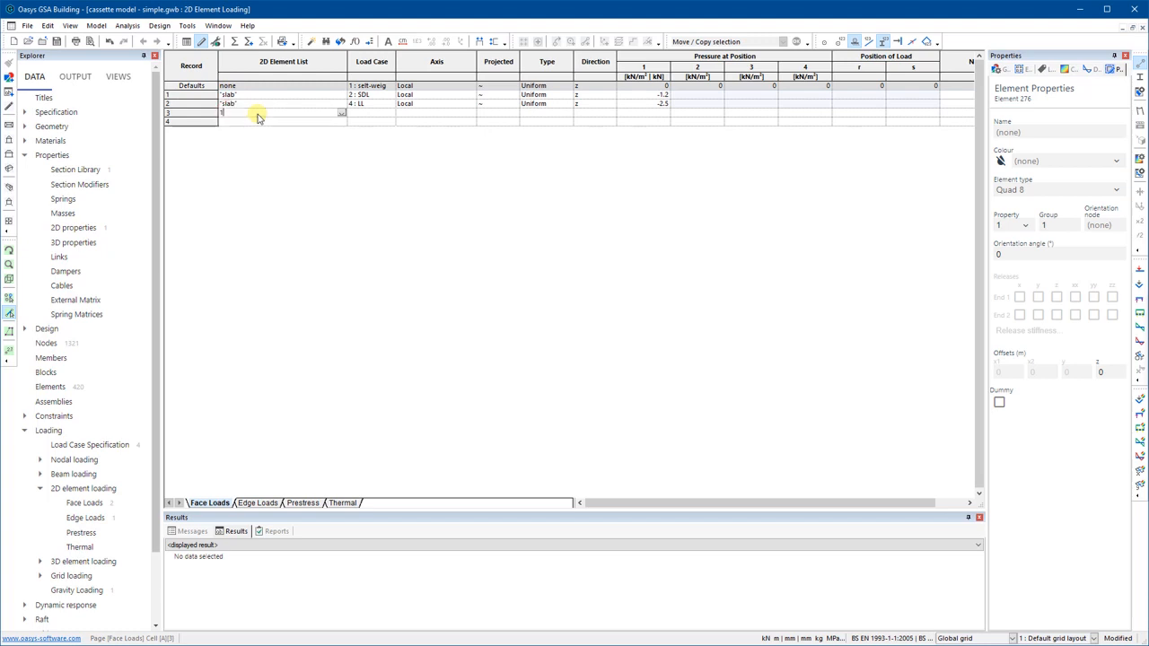
key("Tab")
key("Tab")
key("Tab")
key("Tab")
key("Tab")
key("Tab")
key("Tab")
key("Tab")
key("Tab")
key("Tab")
key("Tab")
key("Tab")
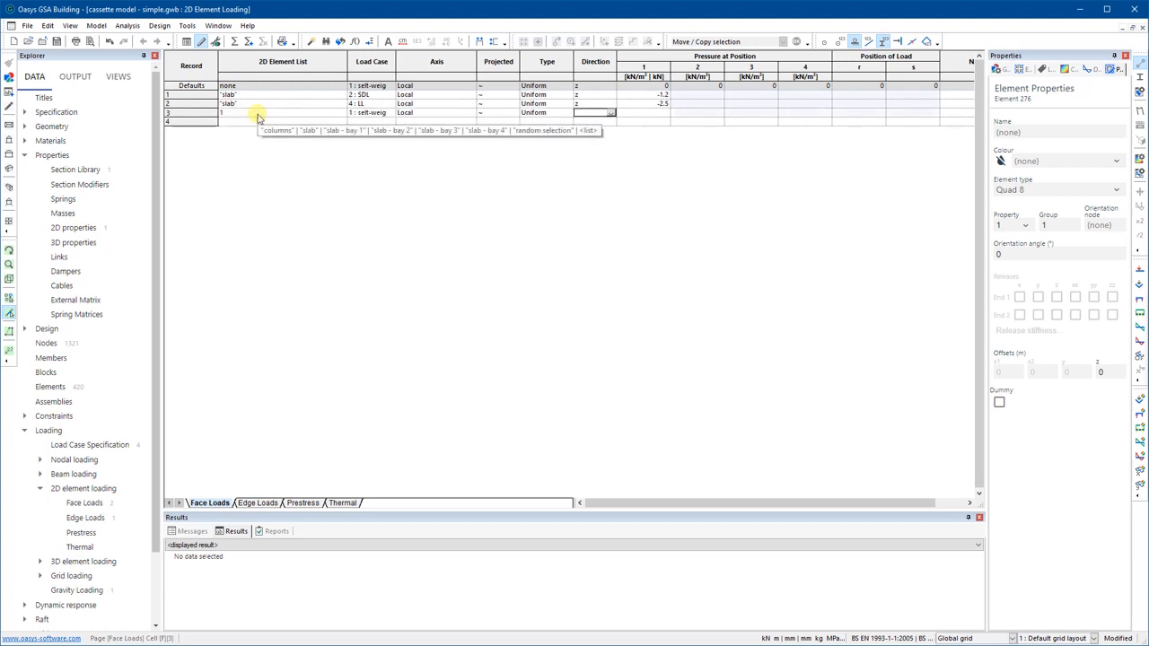
key("Tab")
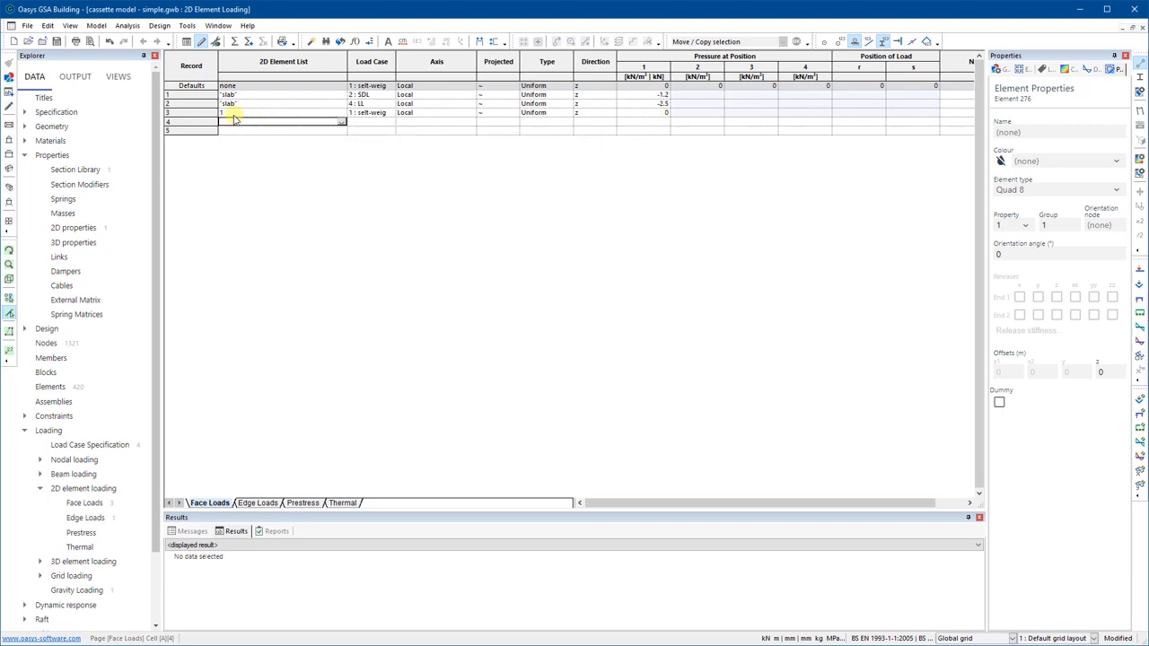
left_click(1141, 28)
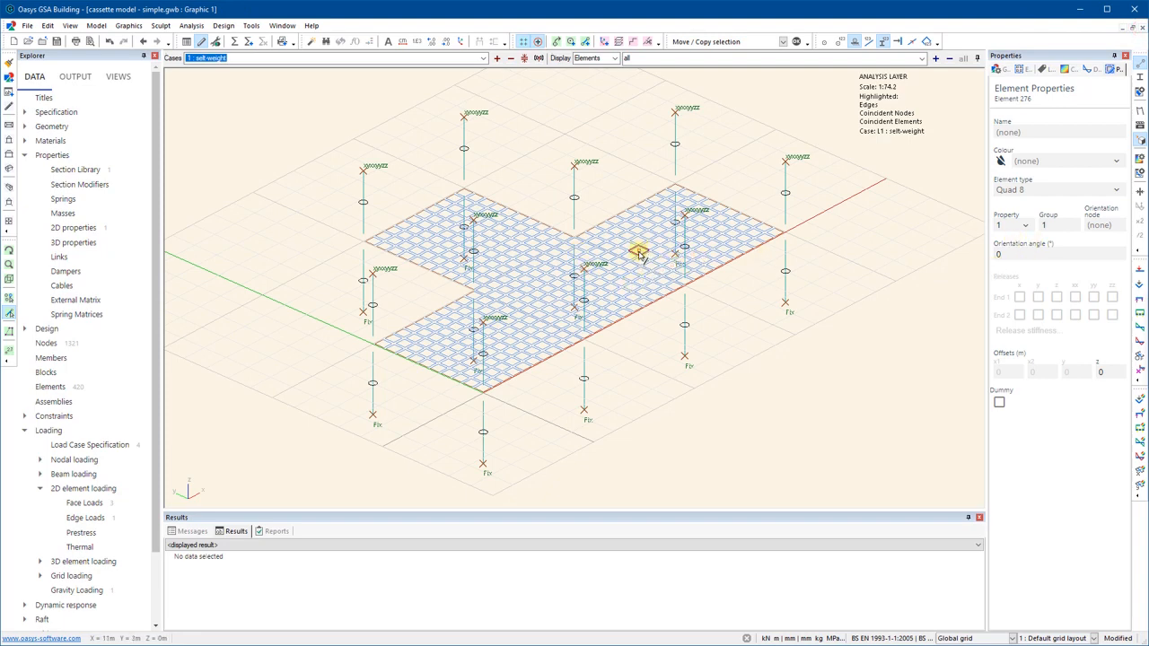
- Check the element ID labels around the selected quad element, hide them again, and clear the selection
scroll(641, 256, "up", 5)
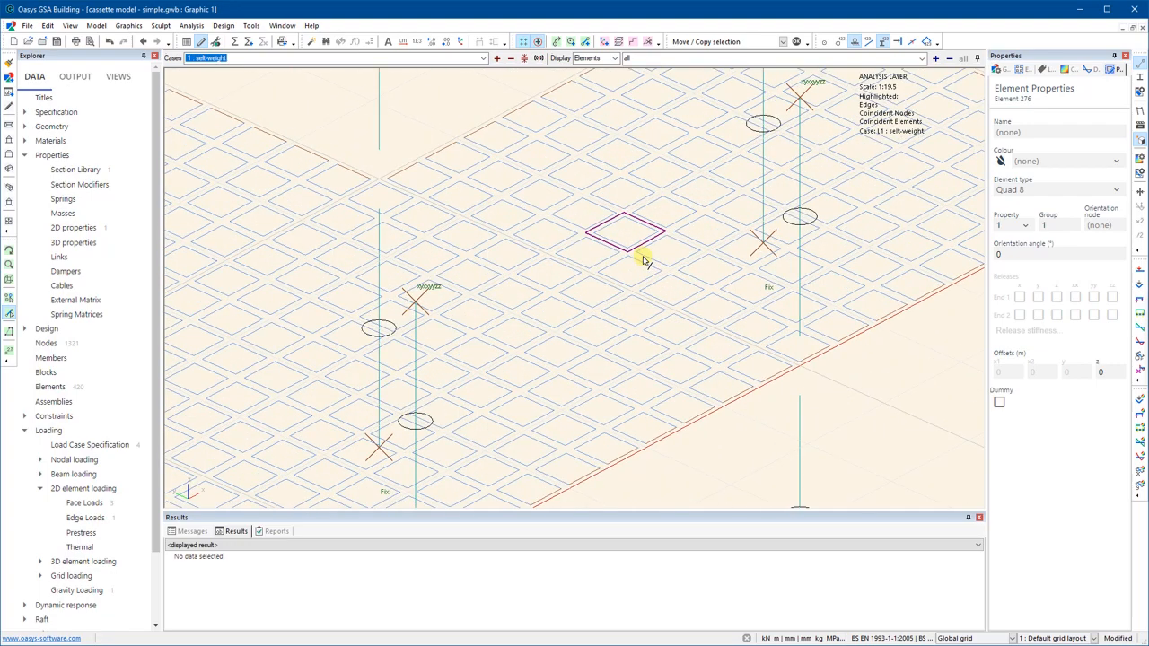
left_click(870, 46)
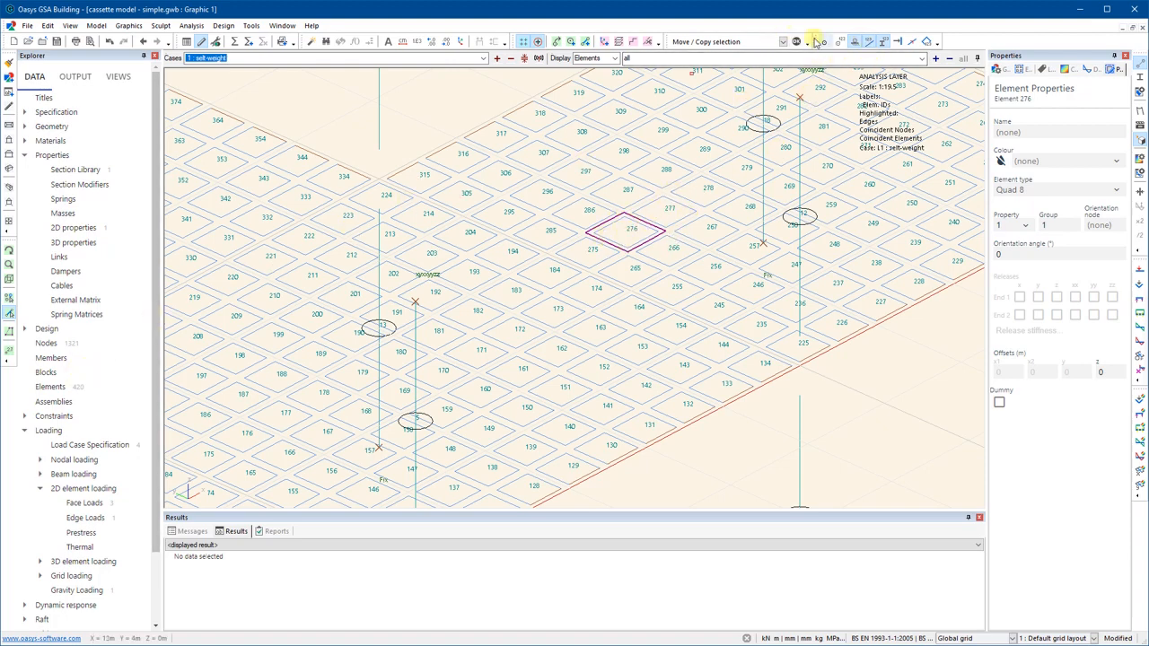
left_click(869, 43)
scroll(780, 240, "down", 3)
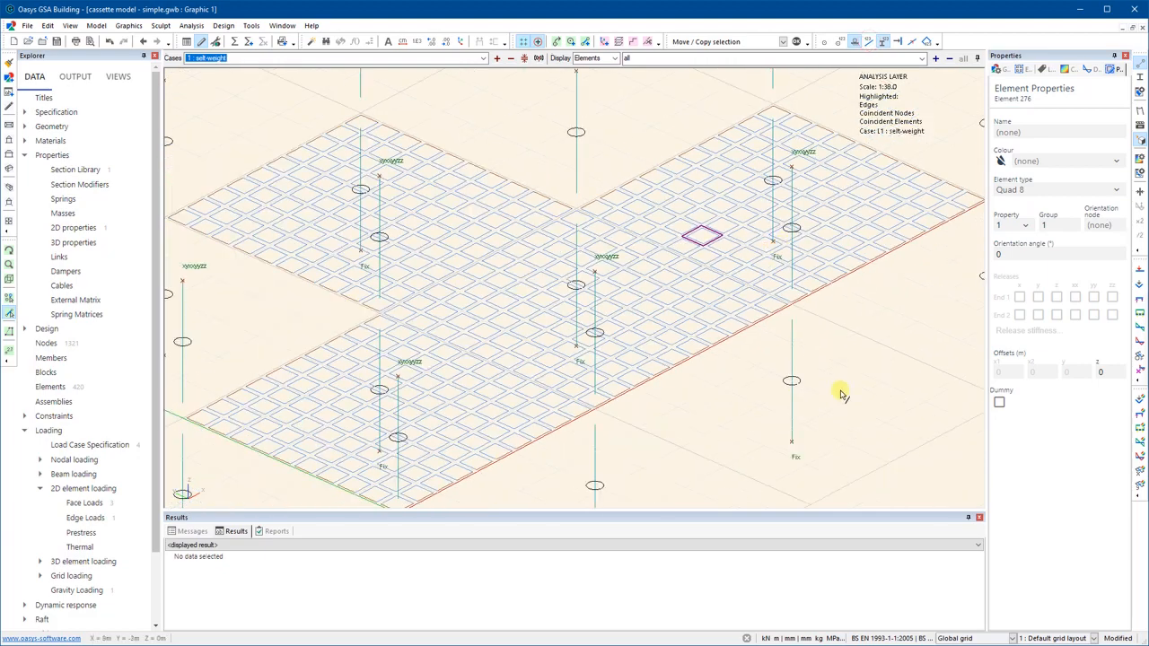
left_click(858, 376)
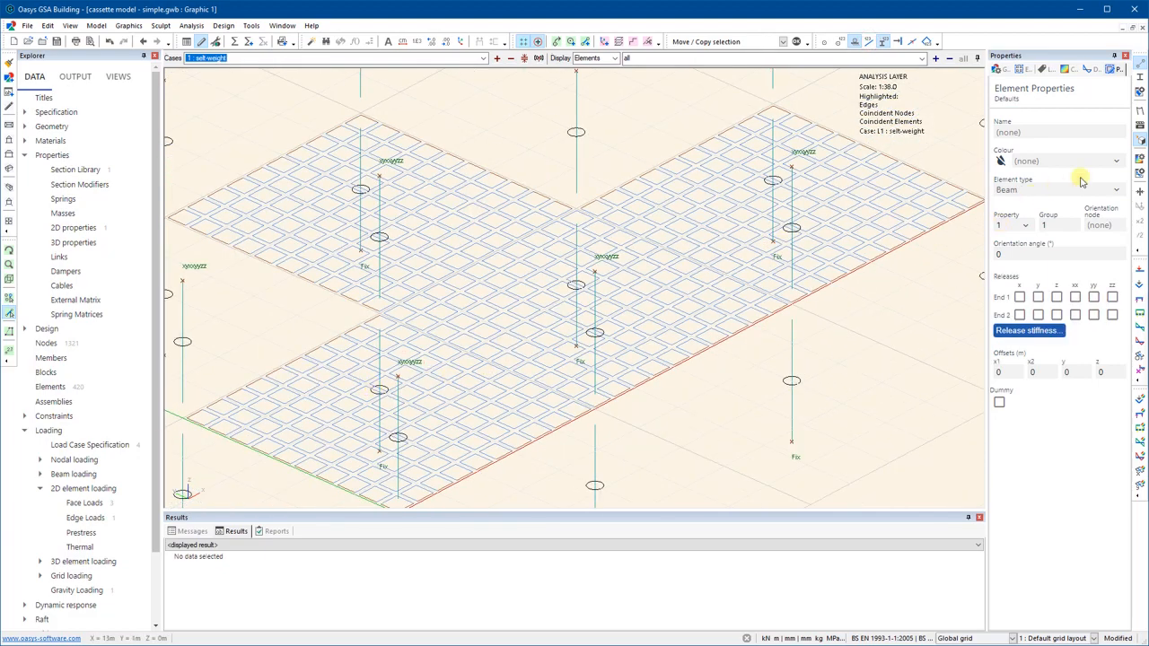
- Select a patch of quad elements near the slab's inner corner, set their group to 10, and clear the selection
scroll(756, 270, "down", 3)
scroll(713, 269, "up", 2)
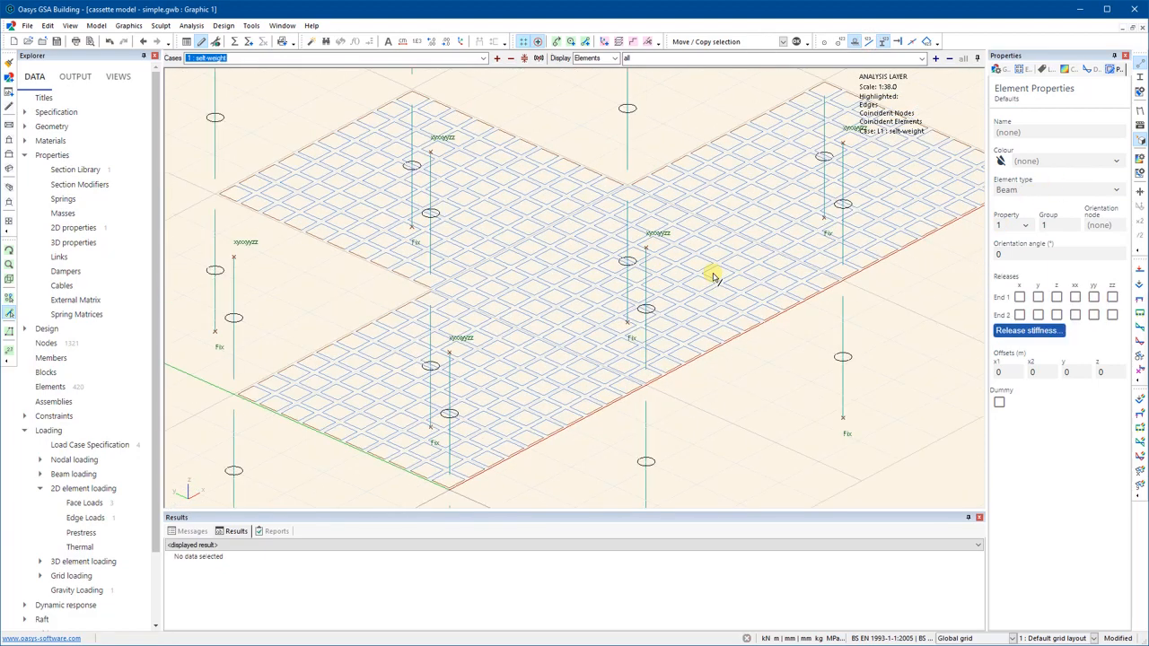
scroll(698, 319, "up", 3)
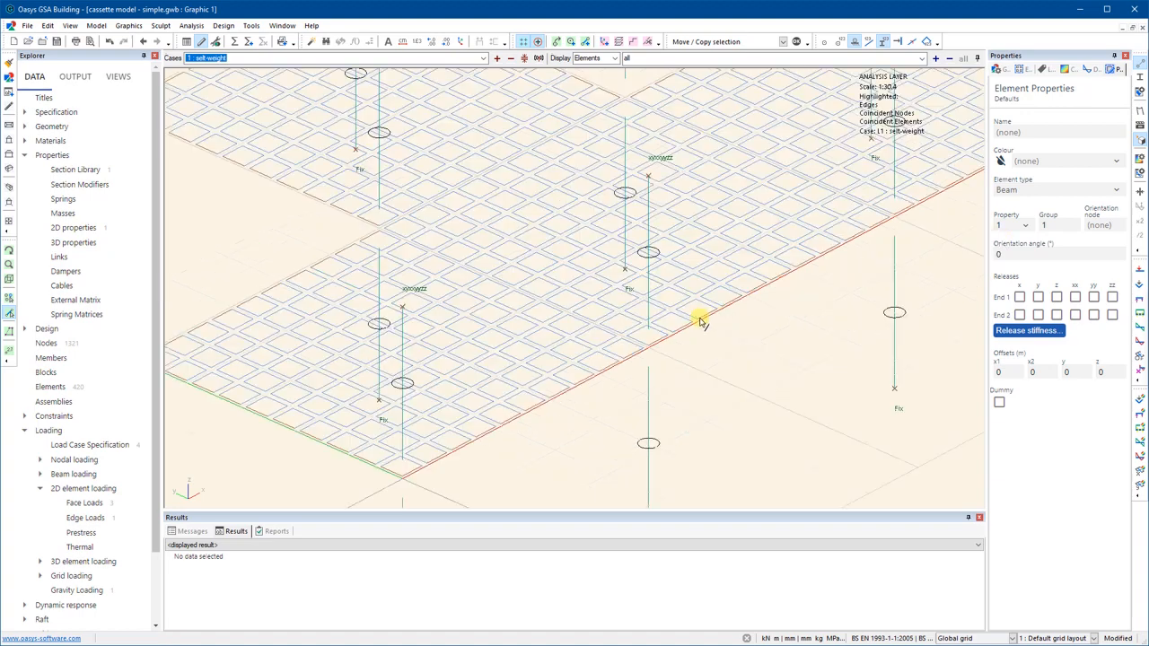
scroll(699, 310, "down", 2)
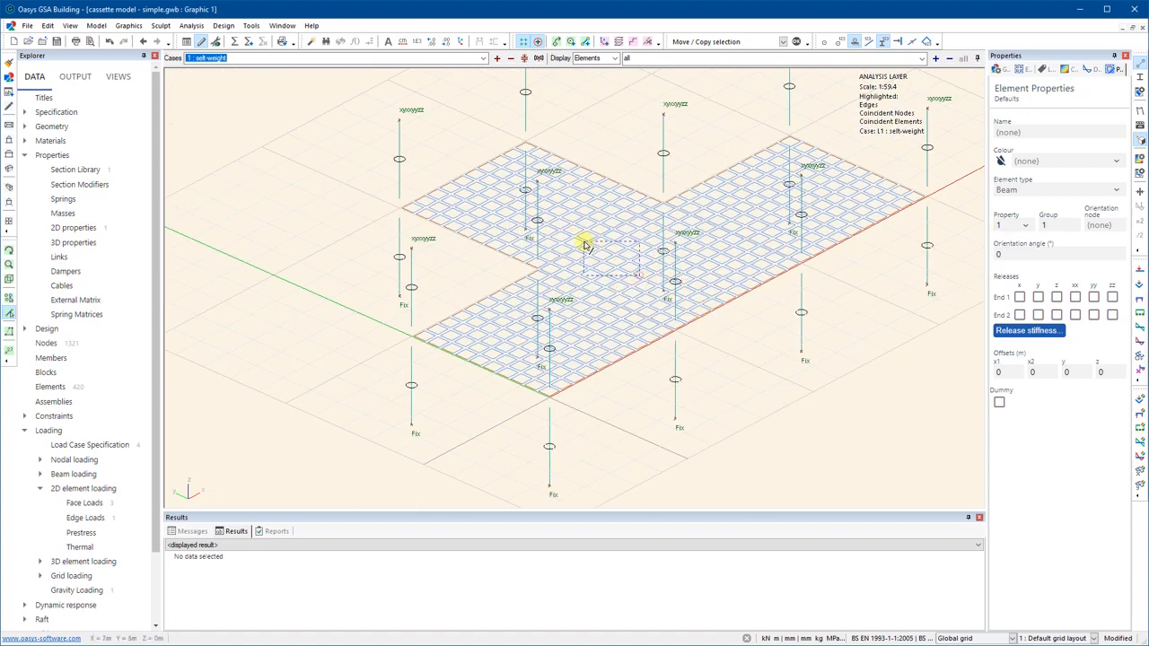
left_click_drag(584, 244, 641, 275)
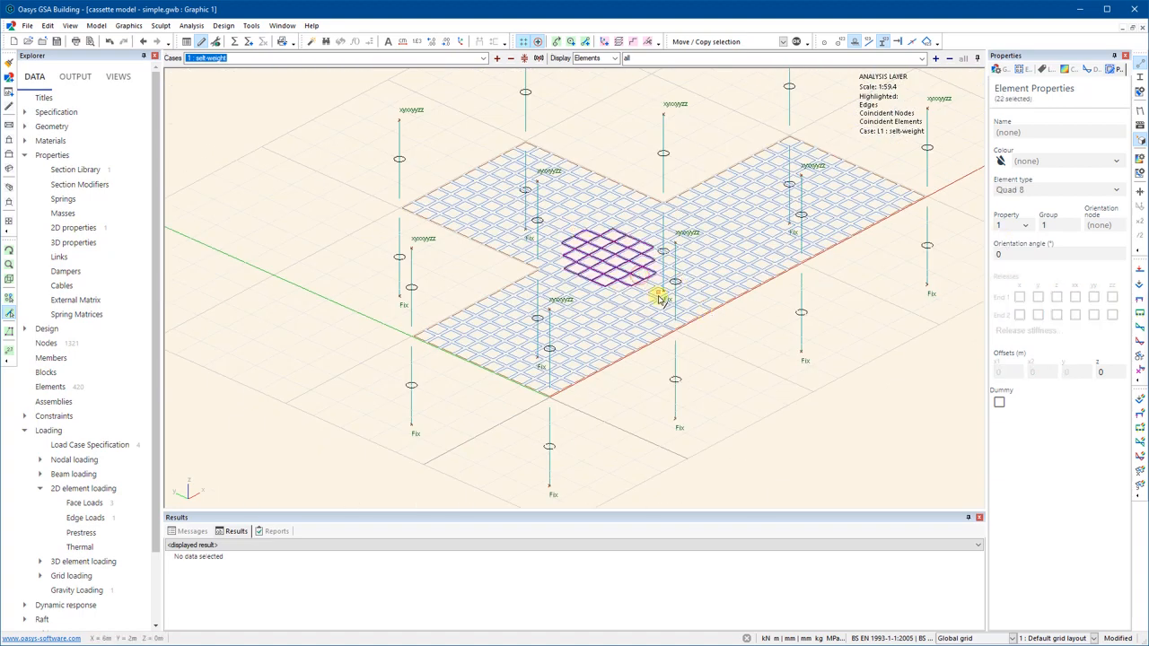
left_click(1057, 224)
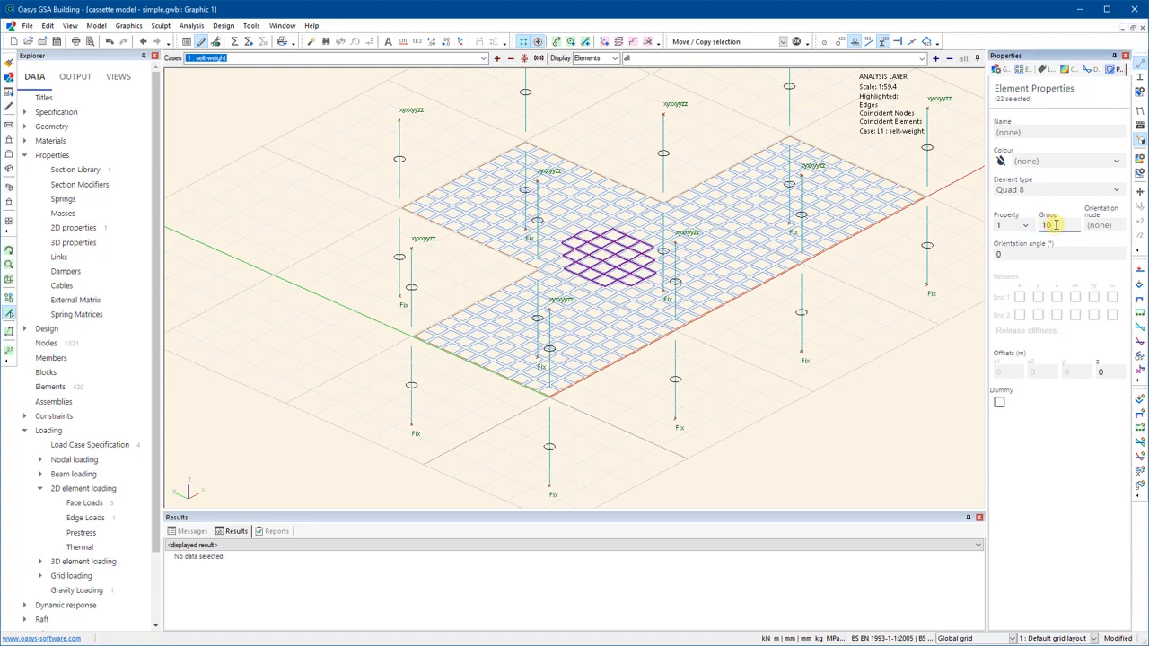
left_click(869, 395)
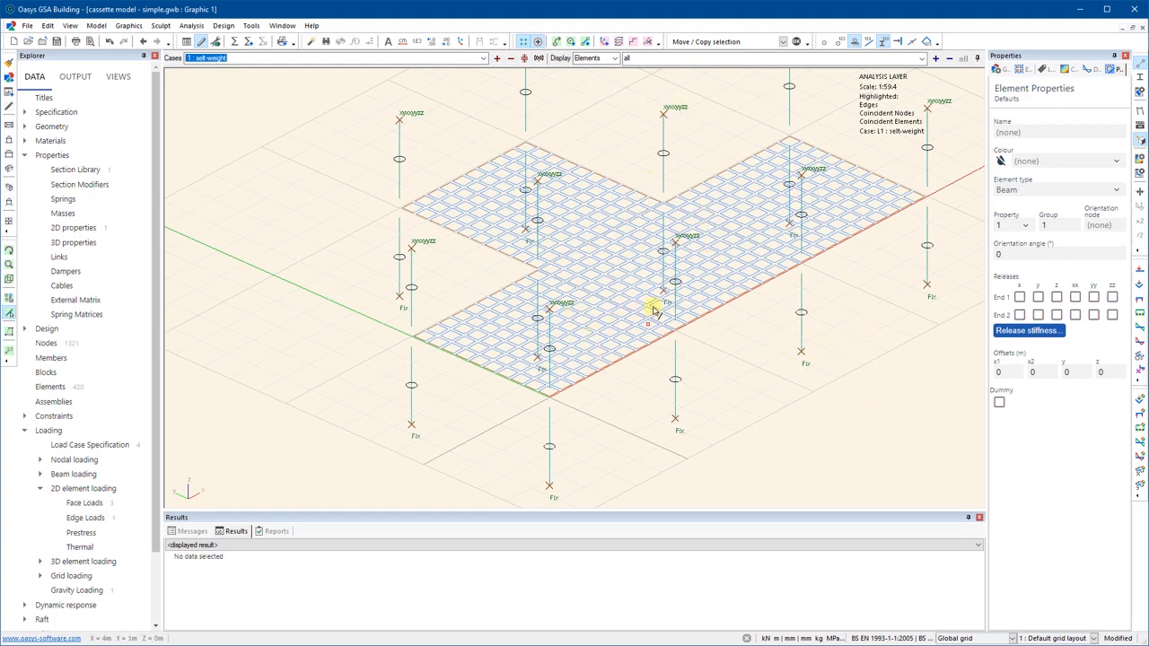
- Set the display methods to colour entities by group and apply the change
left_click(1138, 91)
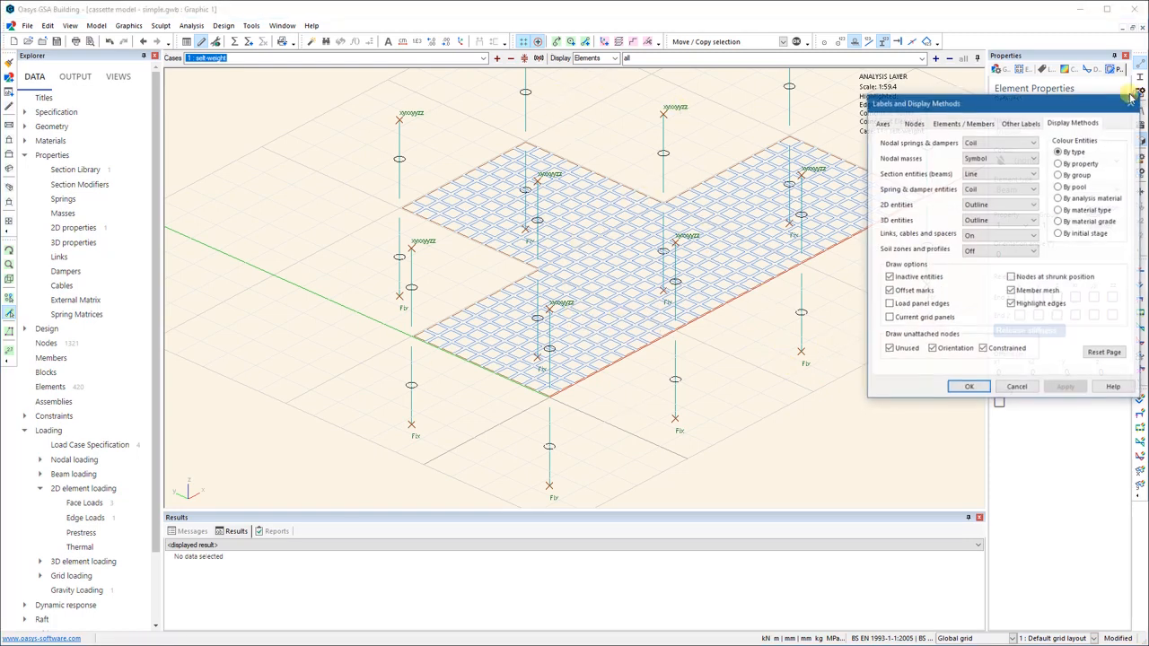
left_click_drag(1057, 106, 993, 95)
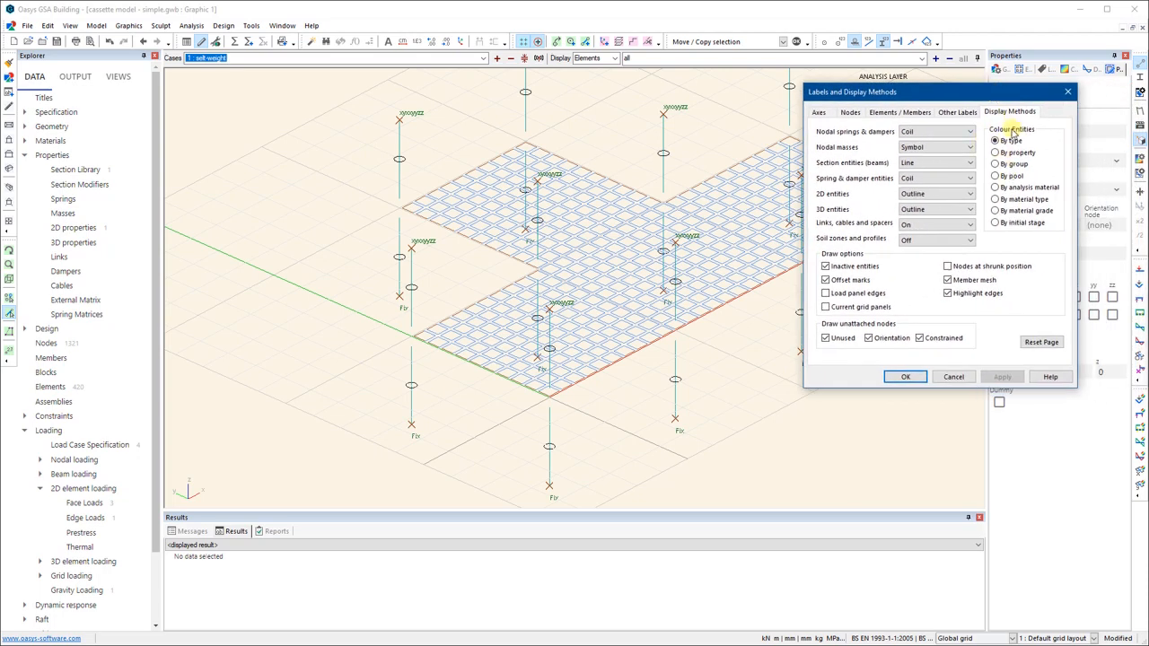
left_click(996, 165)
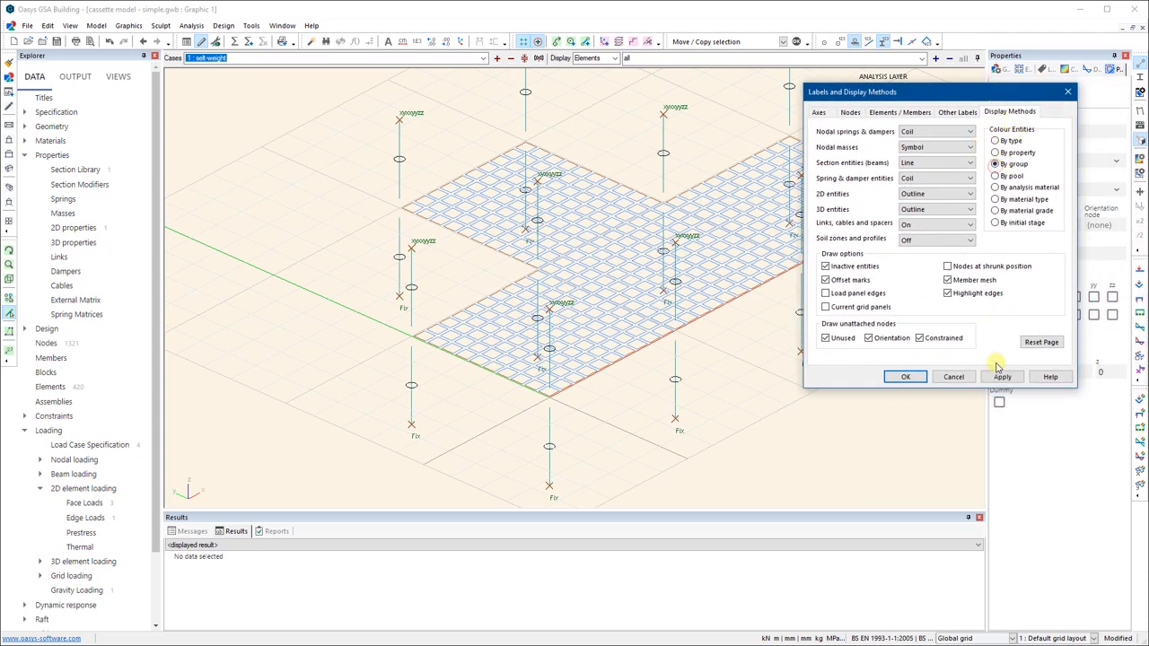
left_click(1002, 376)
left_click(897, 381)
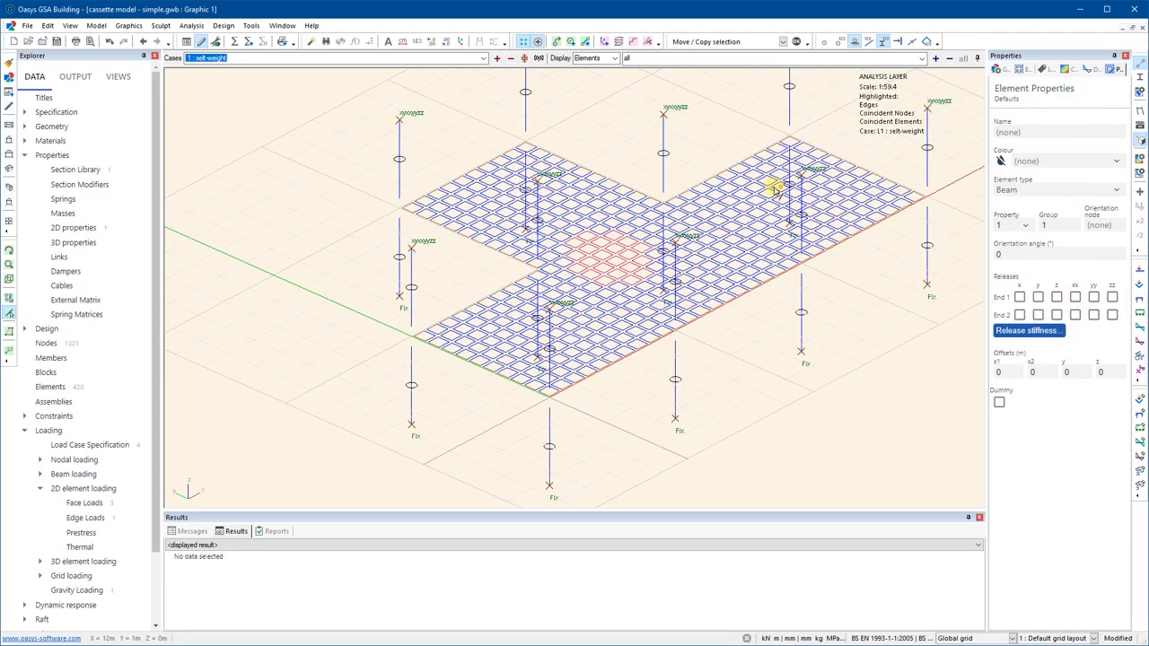
- Show the model with its full 3D section shapes to check the group colours, and return to the line display
left_click(1141, 80)
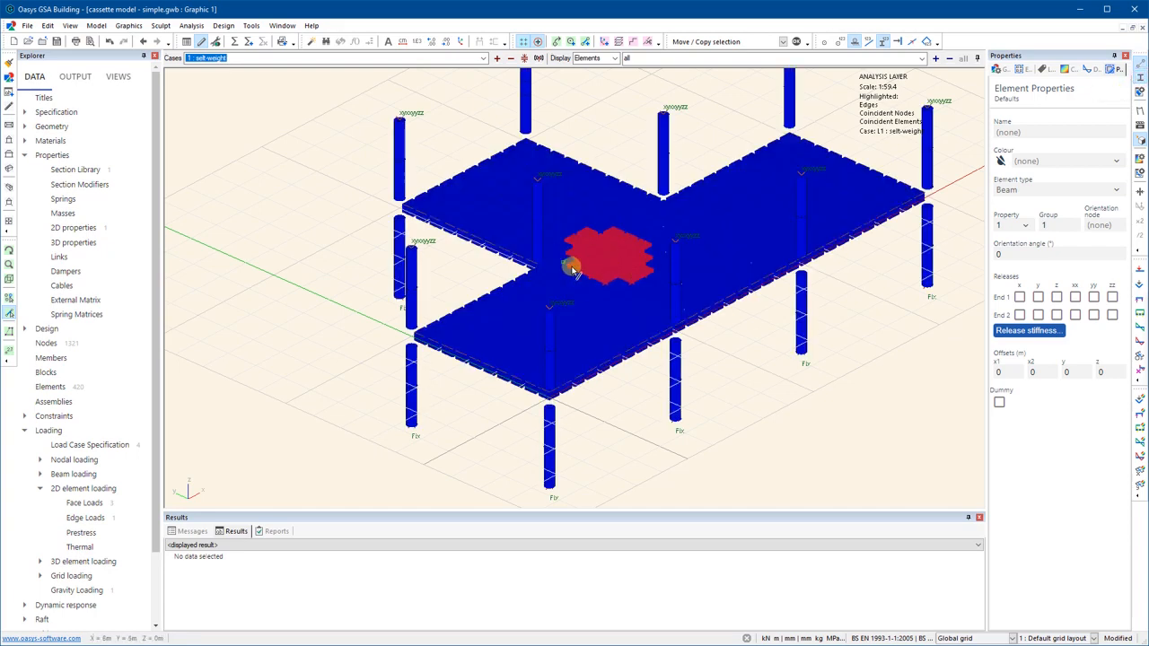
left_click(1141, 80)
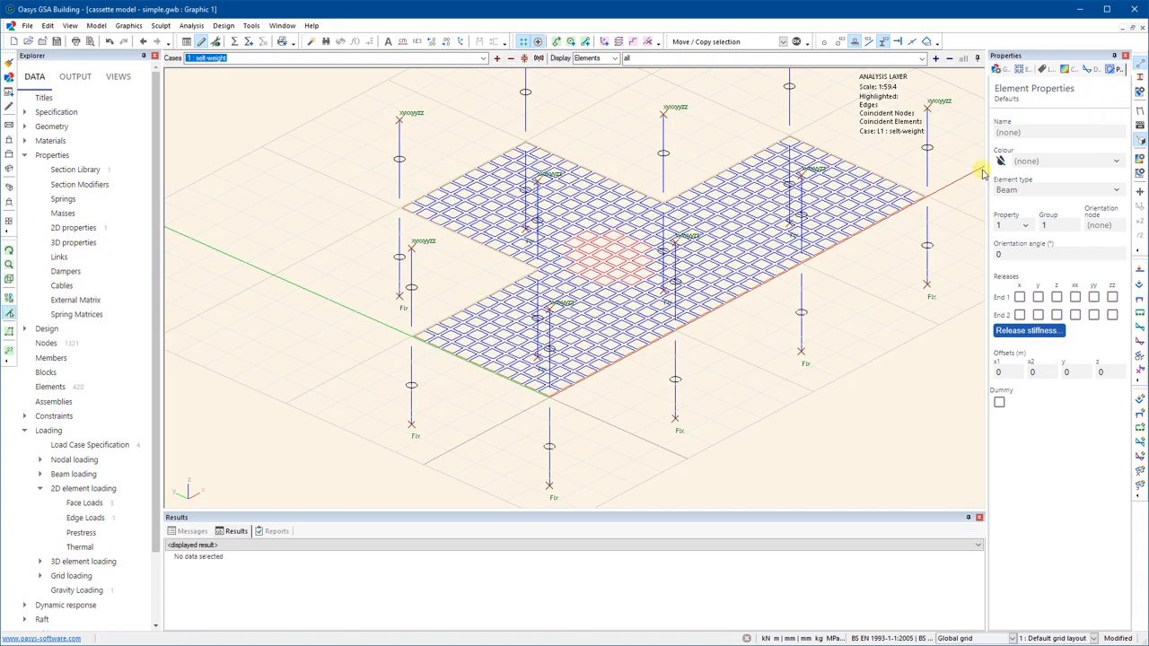
scroll(744, 391, "up", 2)
scroll(743, 391, "up", 3)
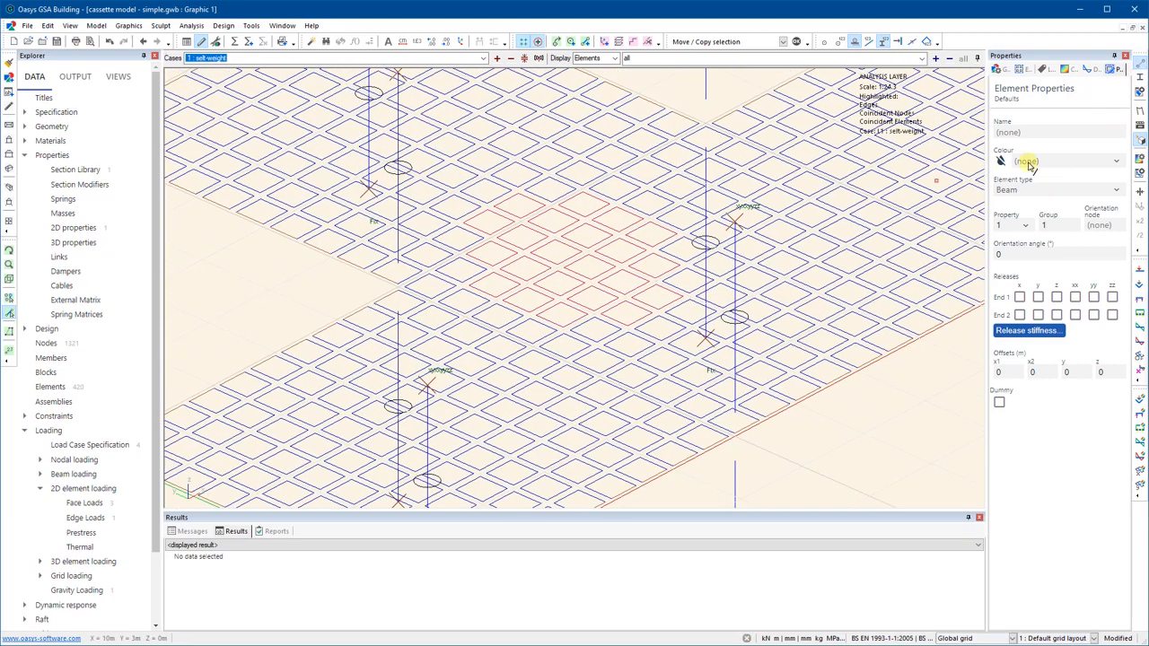
left_click(1139, 67)
left_click(1139, 66)
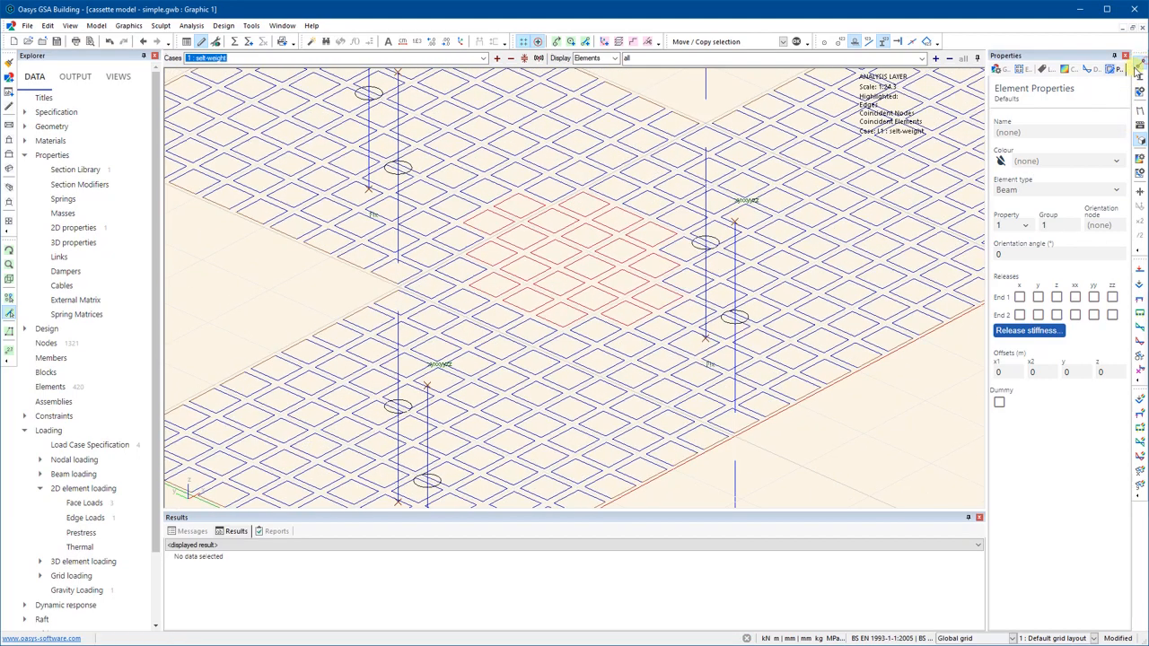
- Compare the properties of a quad element inside the red patch with one in the blue slab area, and clear the selection
left_click(588, 273)
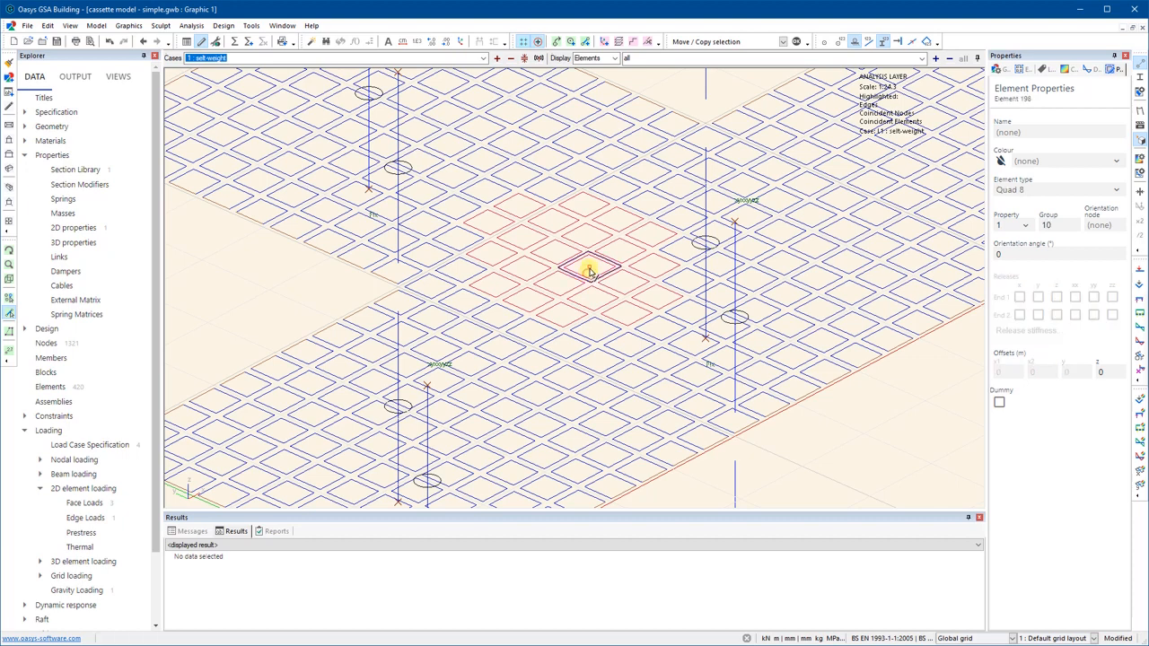
left_click(518, 366)
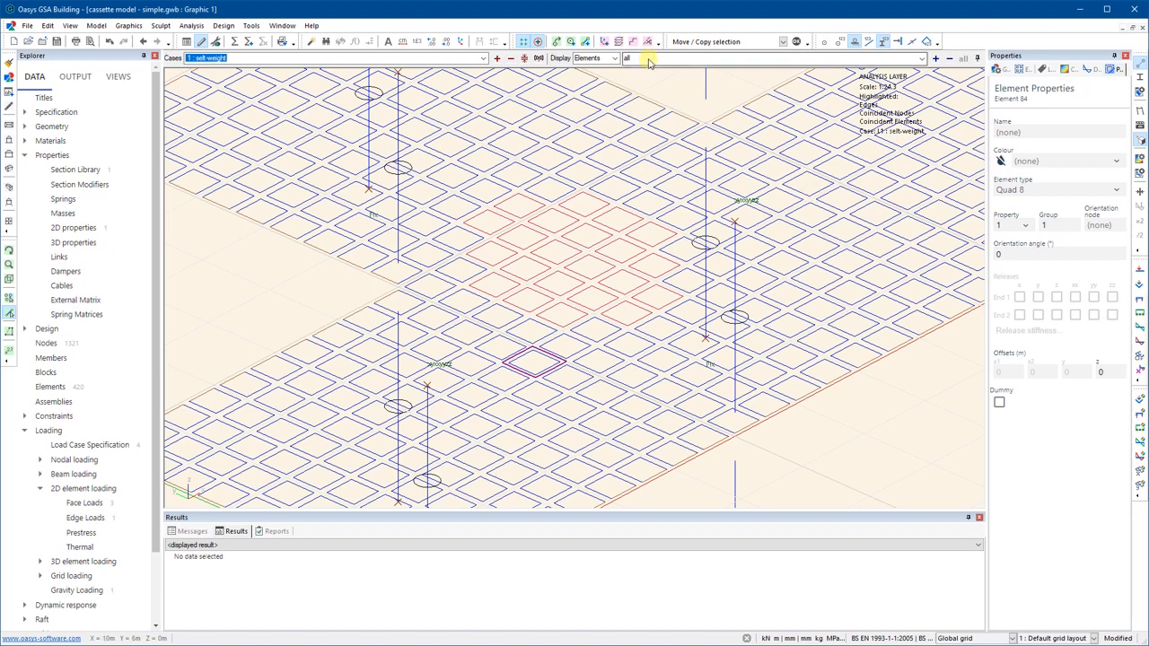
left_click(270, 319)
- Filter the displayed elements to group 10 with the list g10
left_click(662, 57)
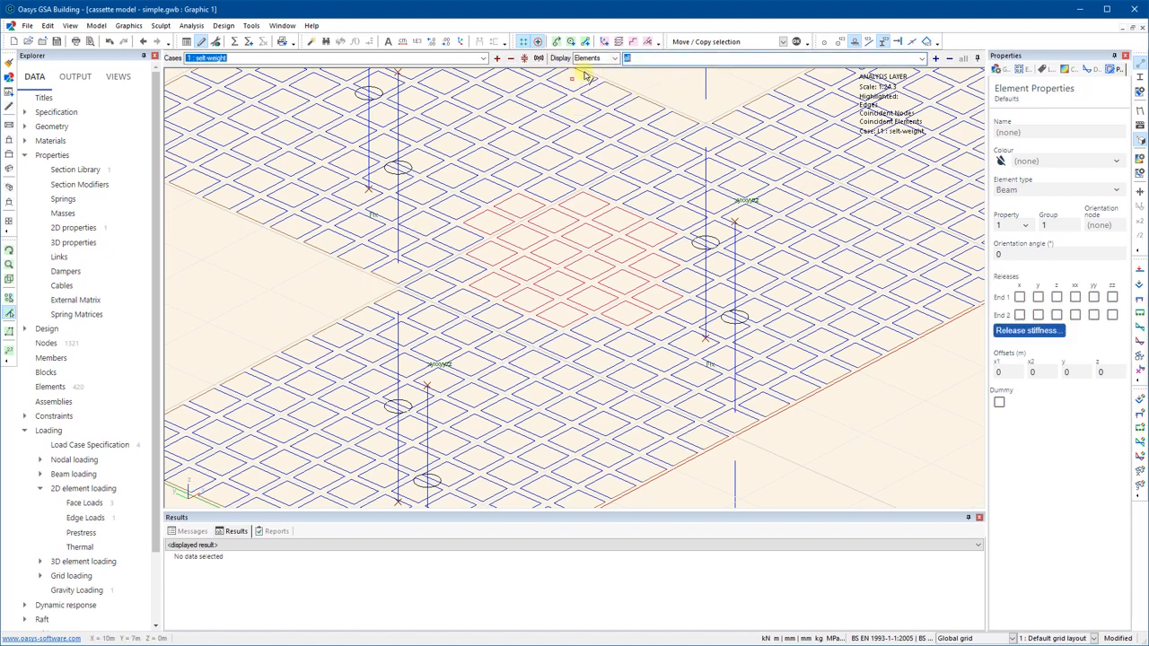
type("g10")
key("Return")
scroll(608, 239, "down", 2)
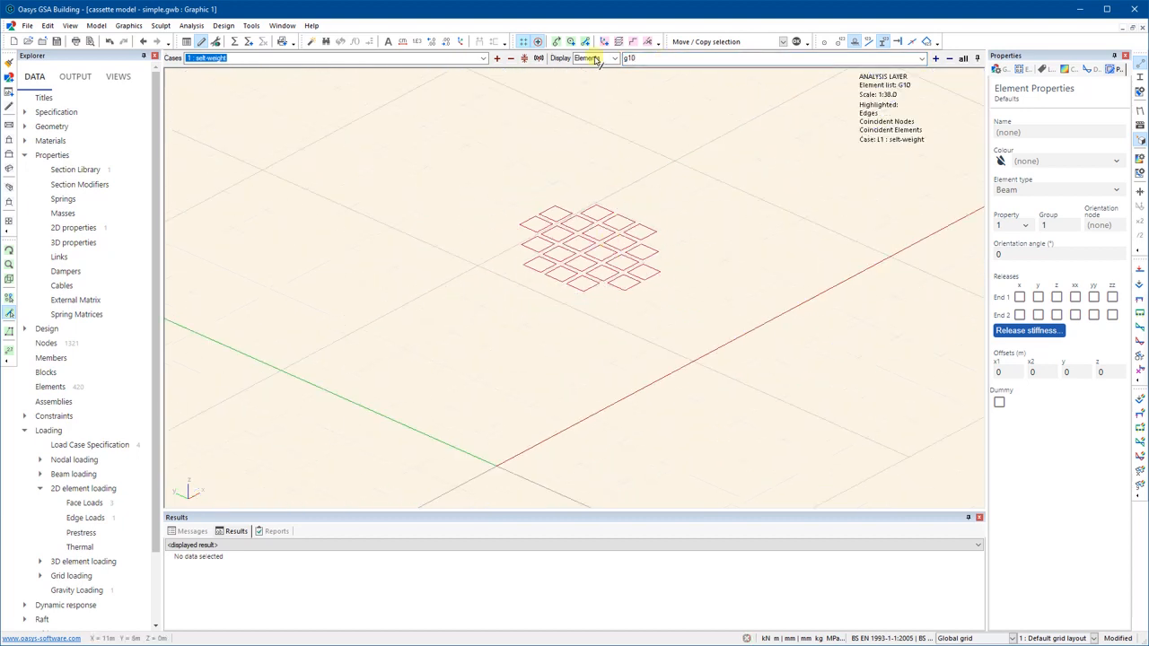
- Filter the displayed elements to group 1 with the list g1, and restore the display of all elements
left_click_drag(651, 58, 597, 58)
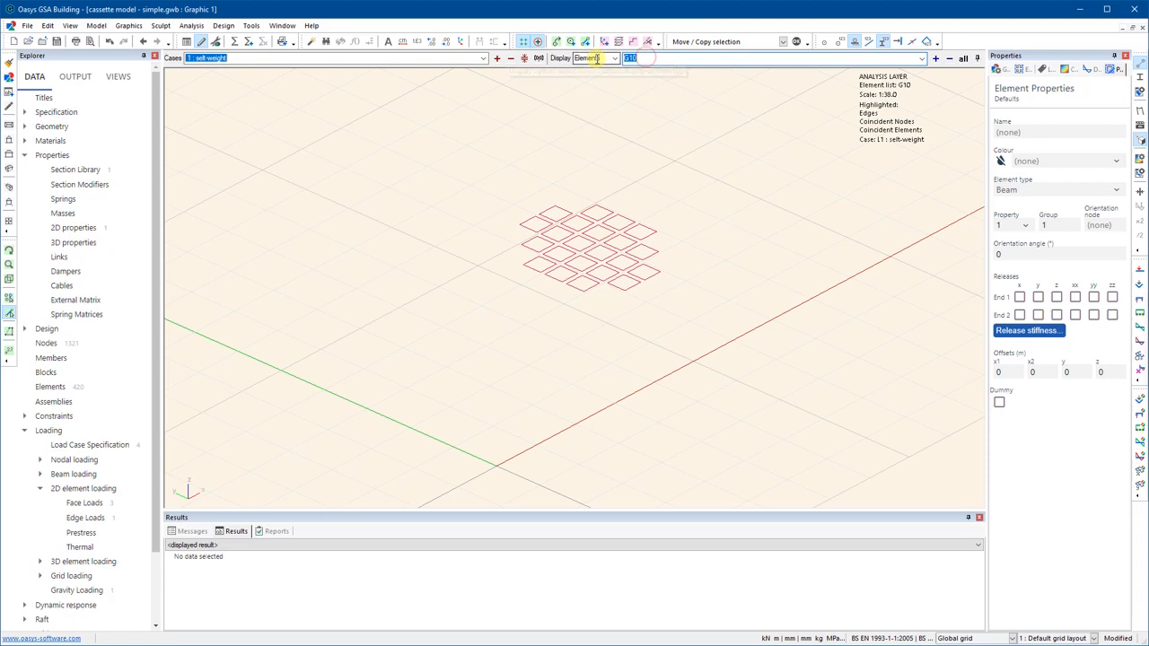
type("g1")
key("Return")
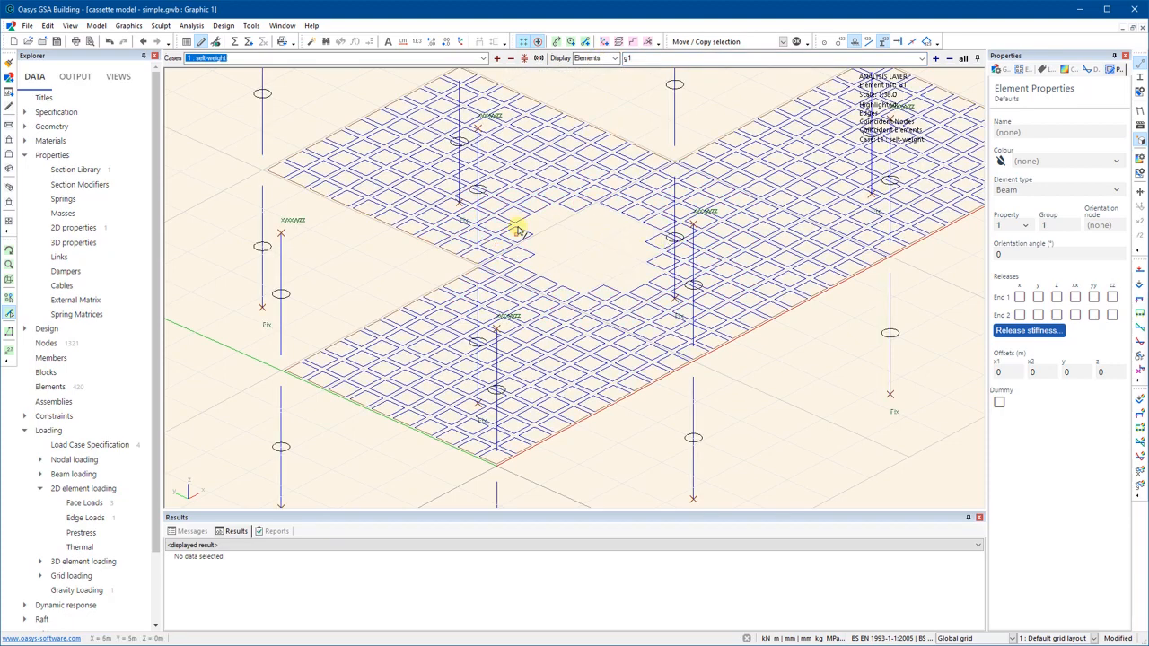
left_click(963, 59)
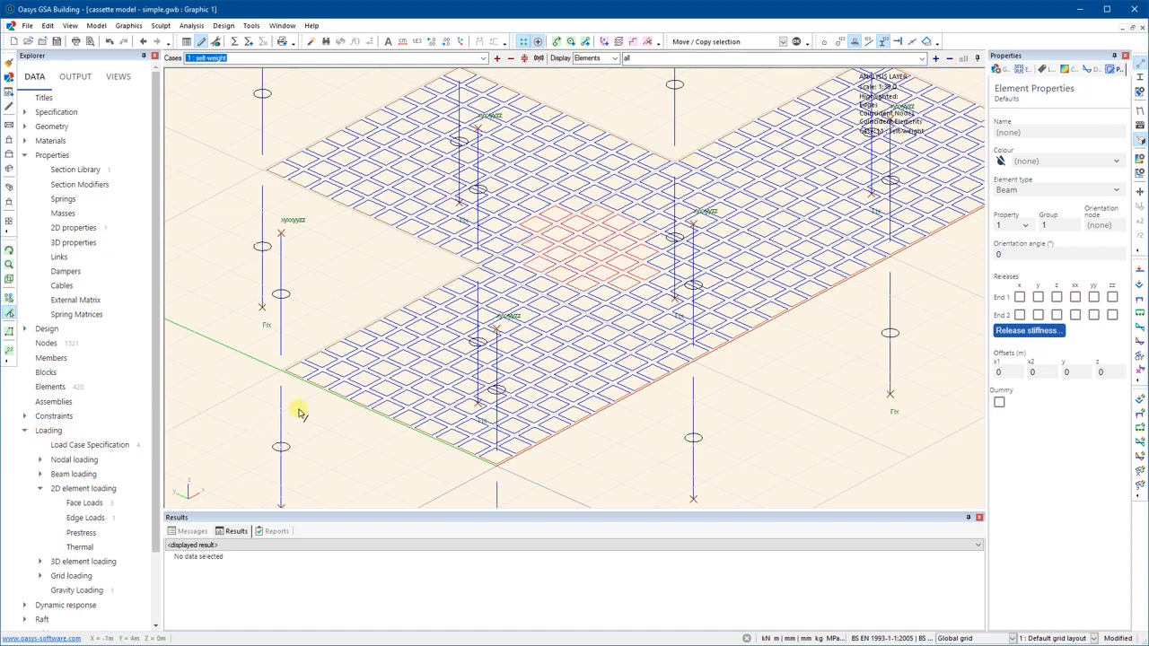
scroll(306, 397, "down", 2)
scroll(100, 386, "down", 1)
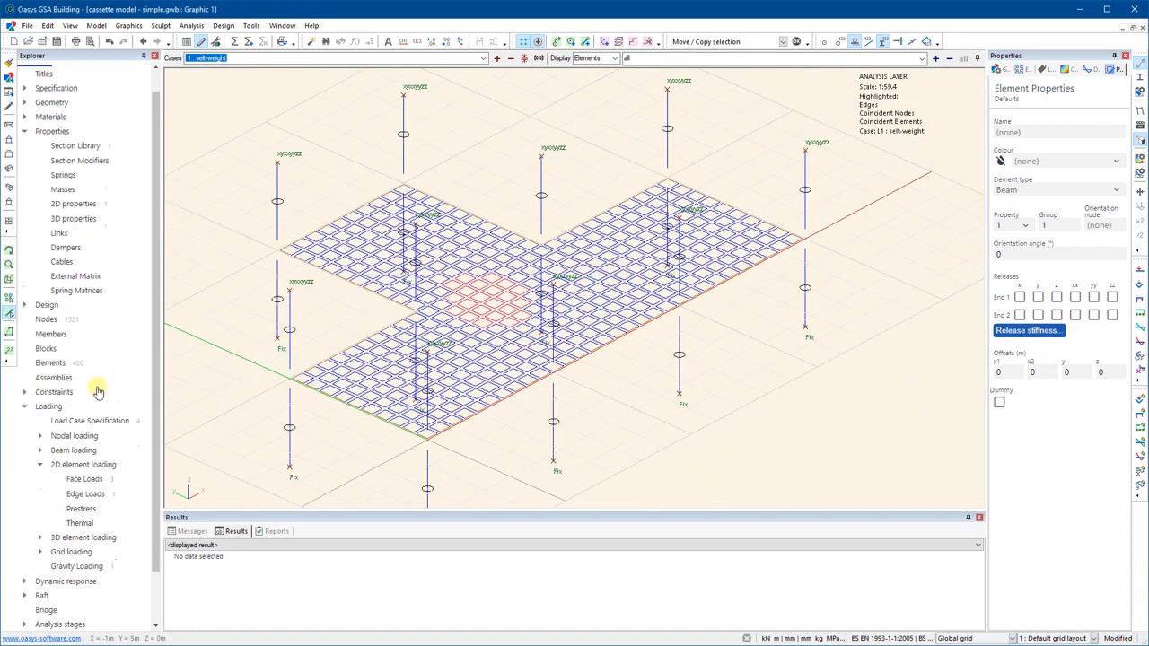
- Open the saved lists table from the general data and go to the name of empty record 8
scroll(99, 391, "down", 3)
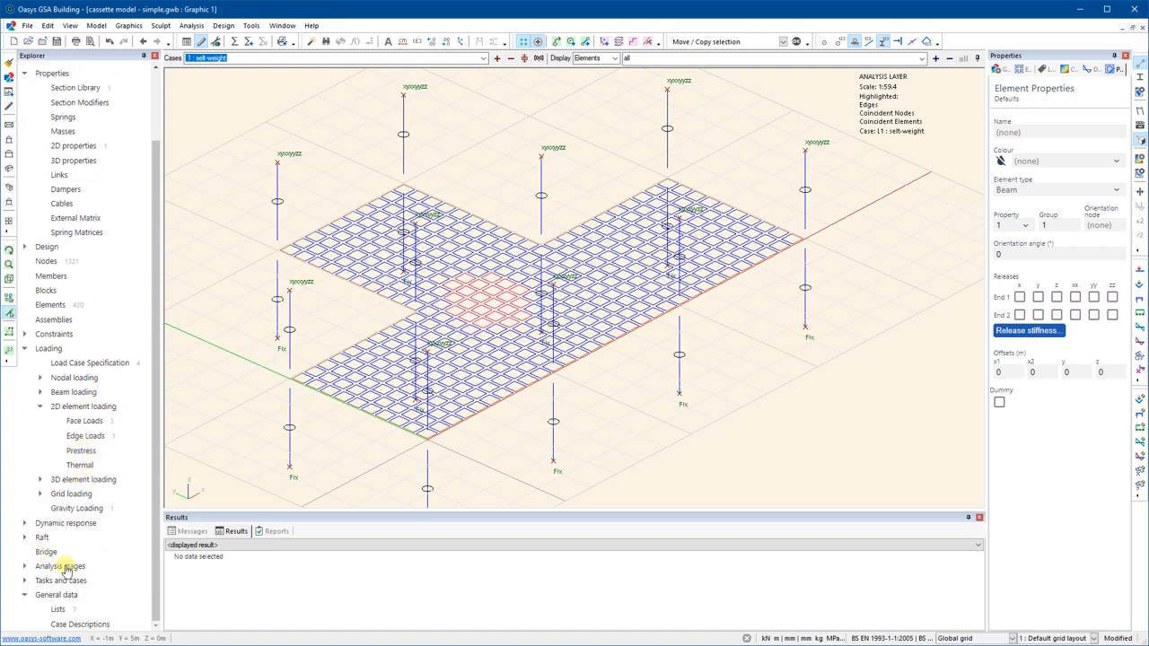
double_click(58, 611)
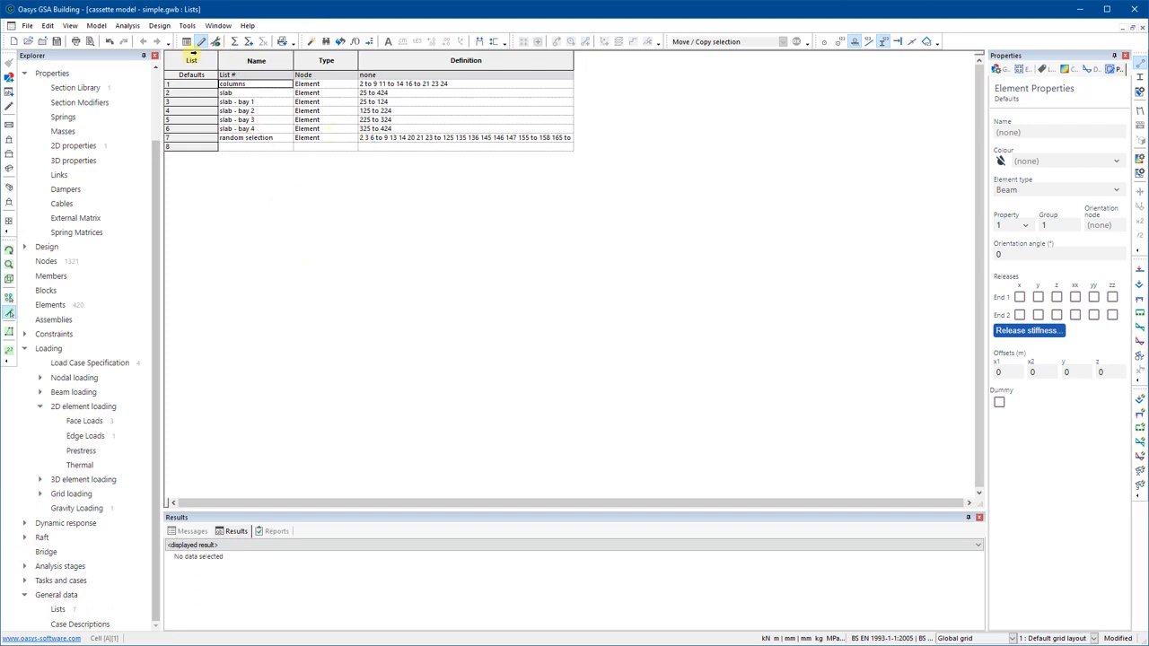
left_click(267, 146)
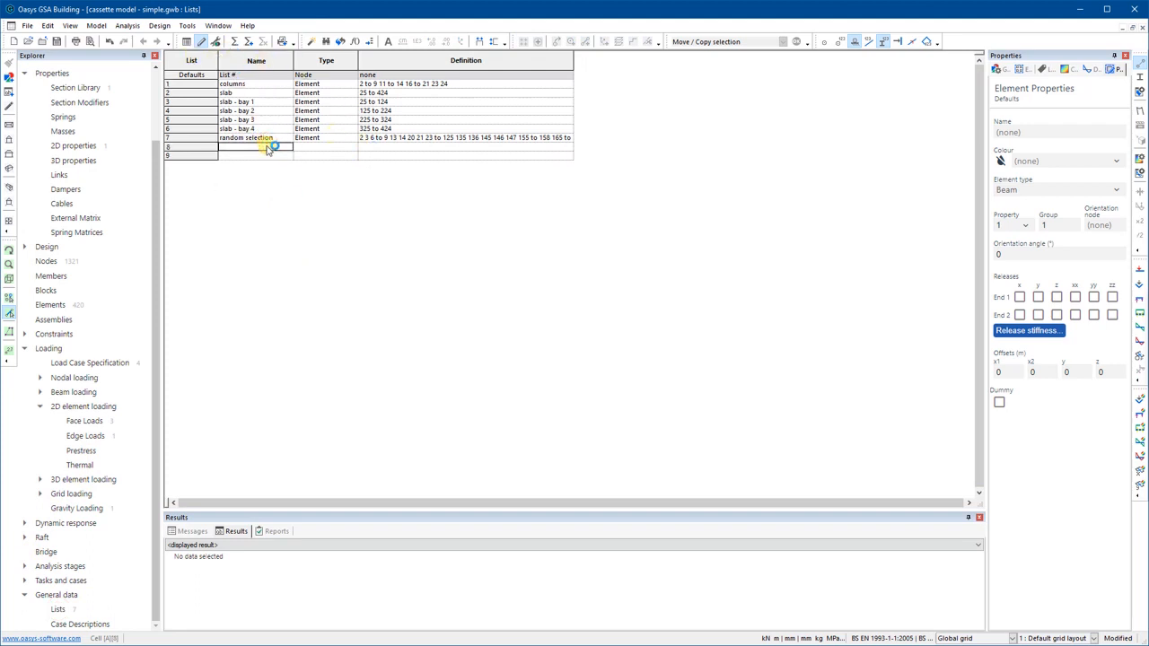
left_click(307, 42)
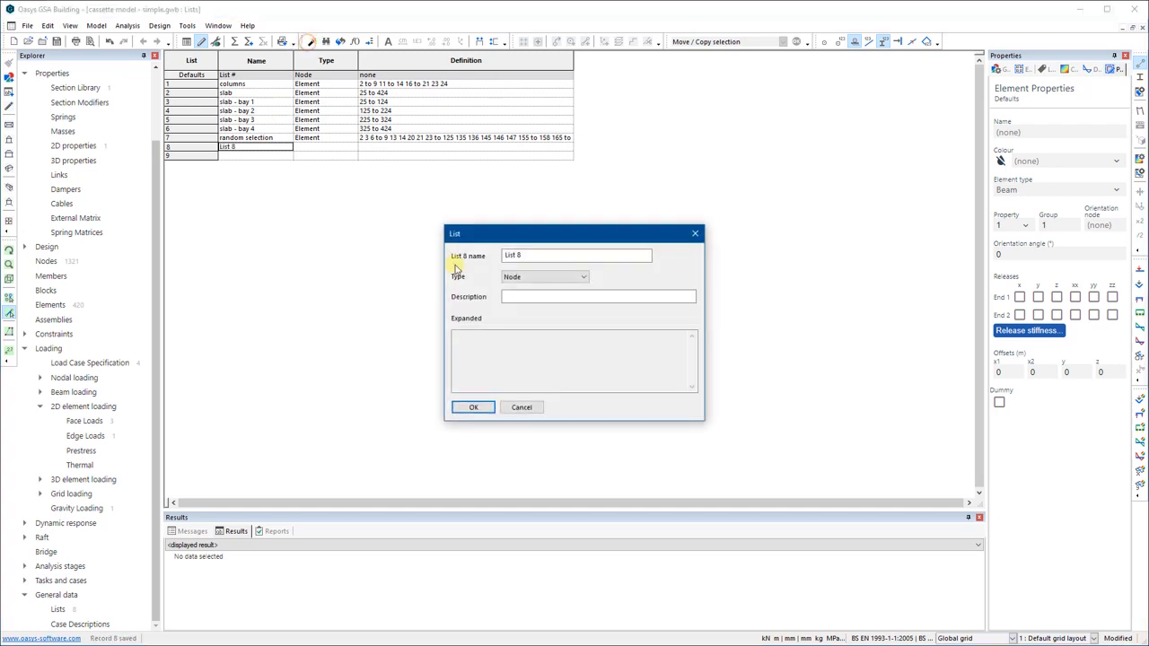
left_click(492, 409)
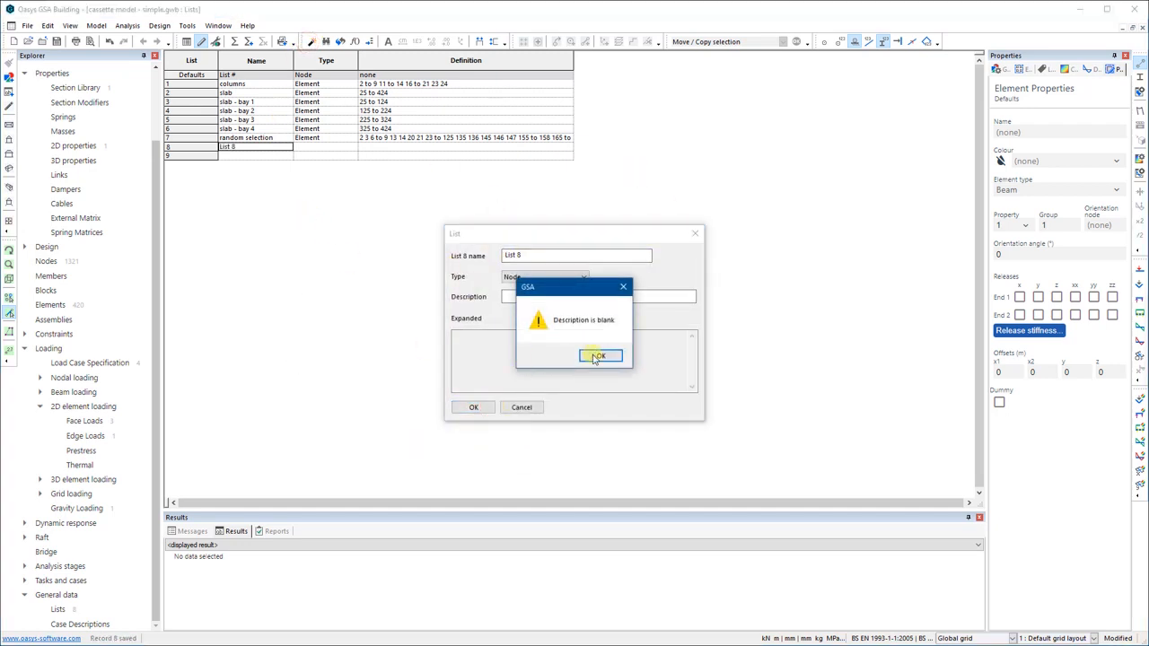
left_click(593, 355)
left_click(520, 407)
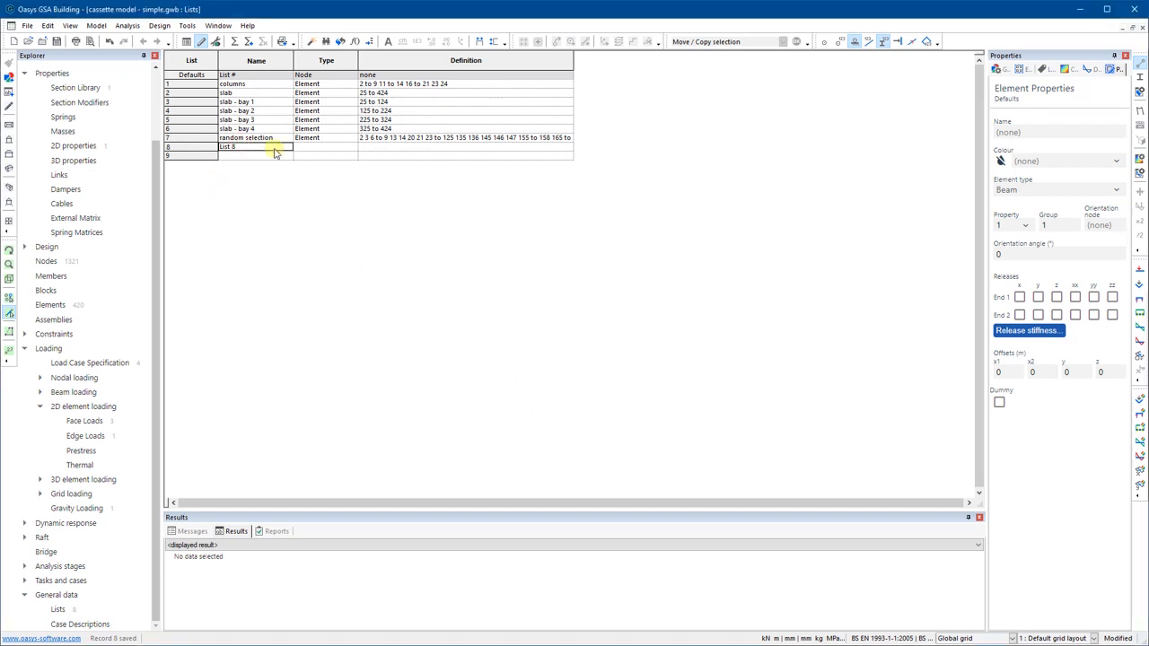
- Name list record 8 "list based on group" and try to define it as g10 with the list type left blank
type("l")
key("Tab")
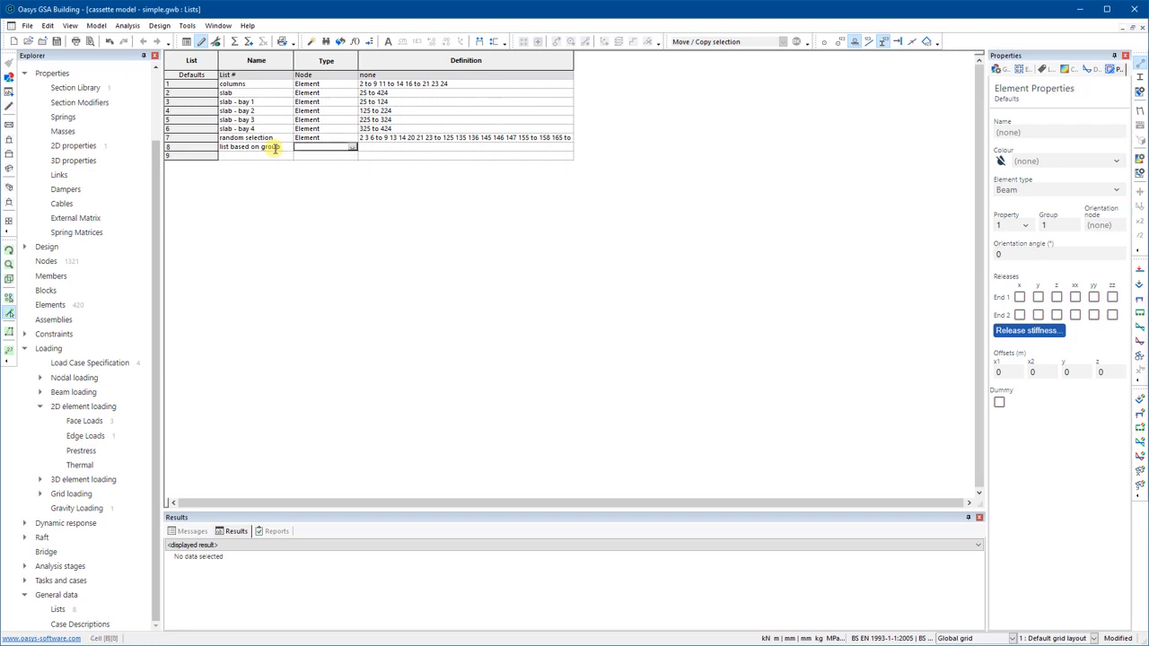
key("Tab")
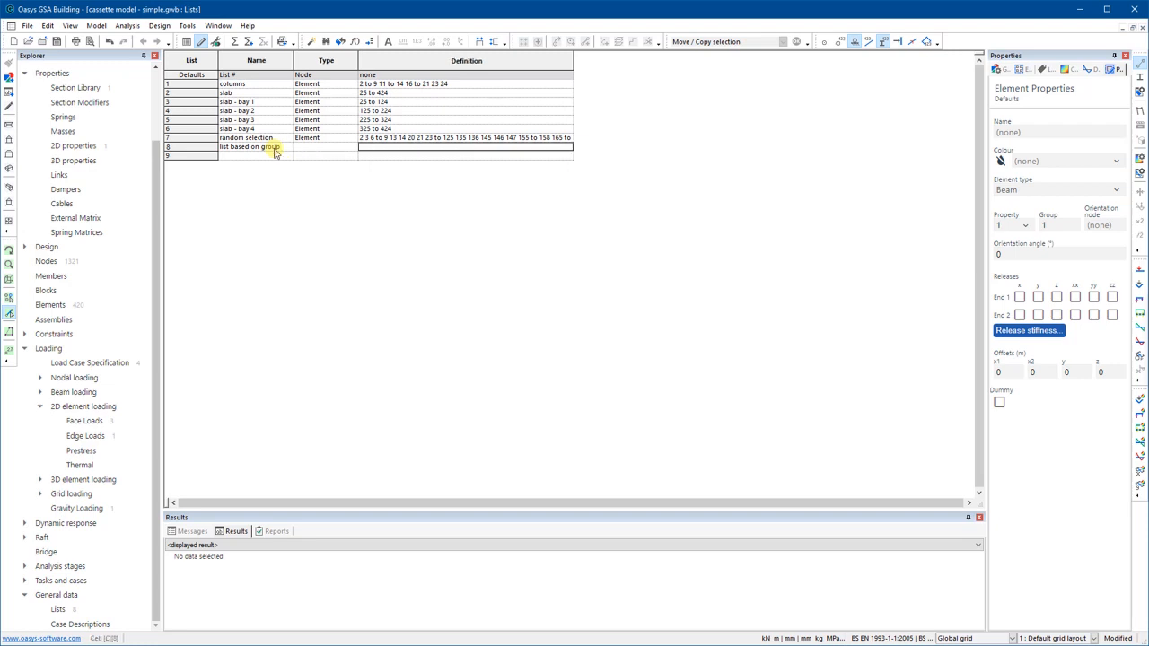
type("g")
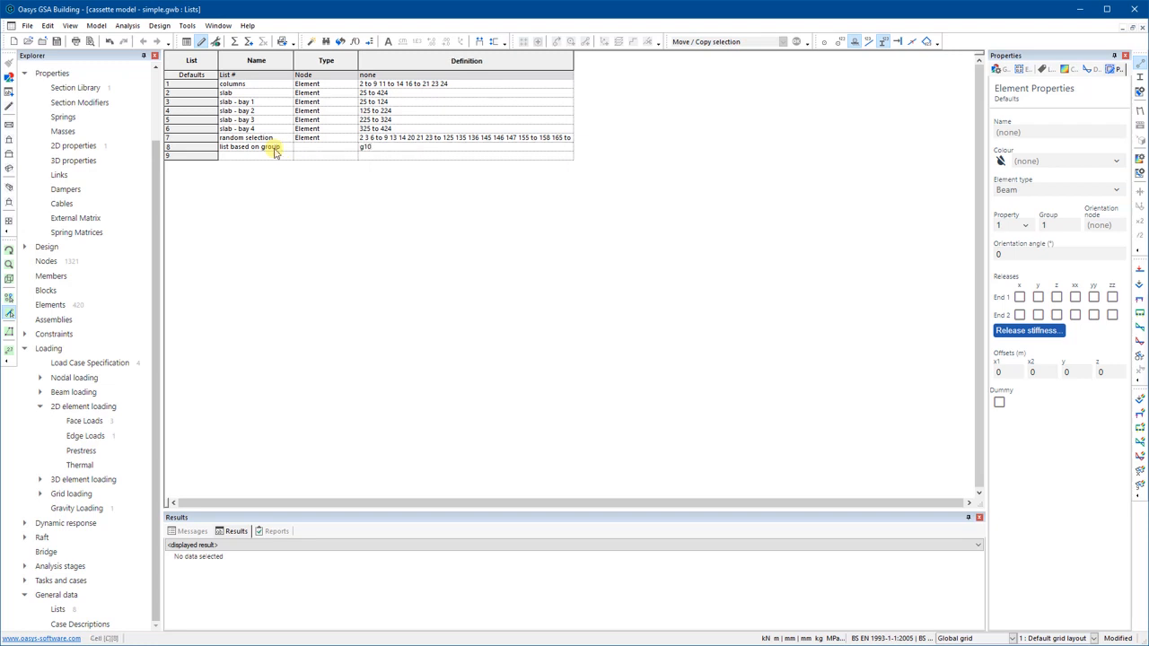
type("10")
key("Return")
key("Return")
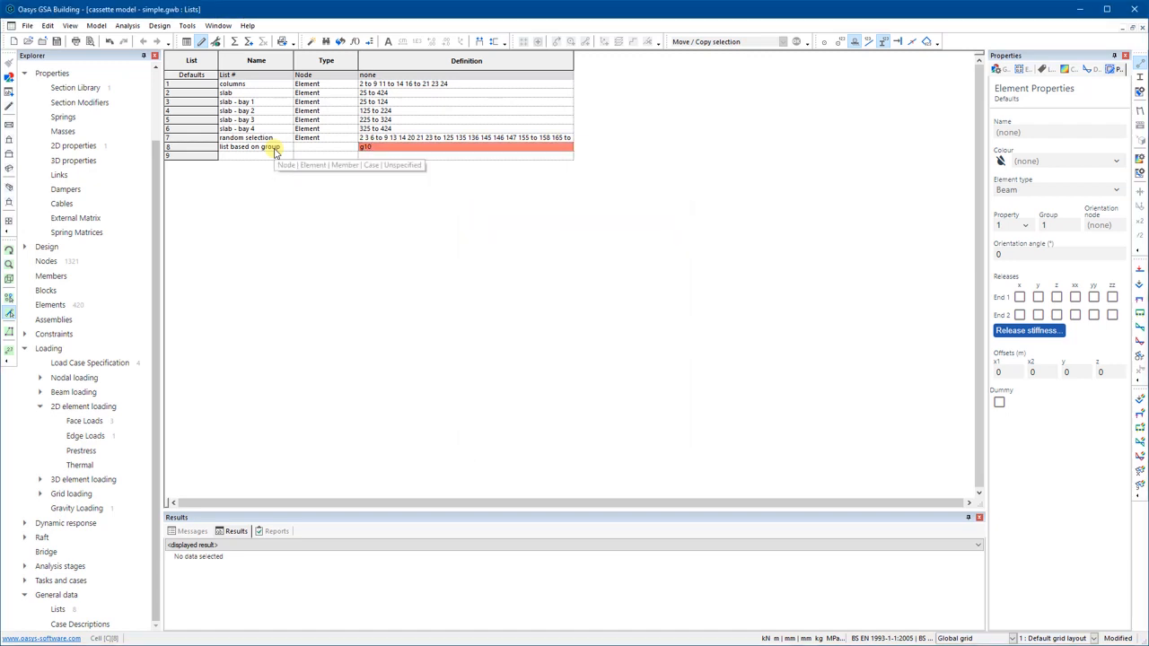
left_click(346, 148)
left_click(646, 433)
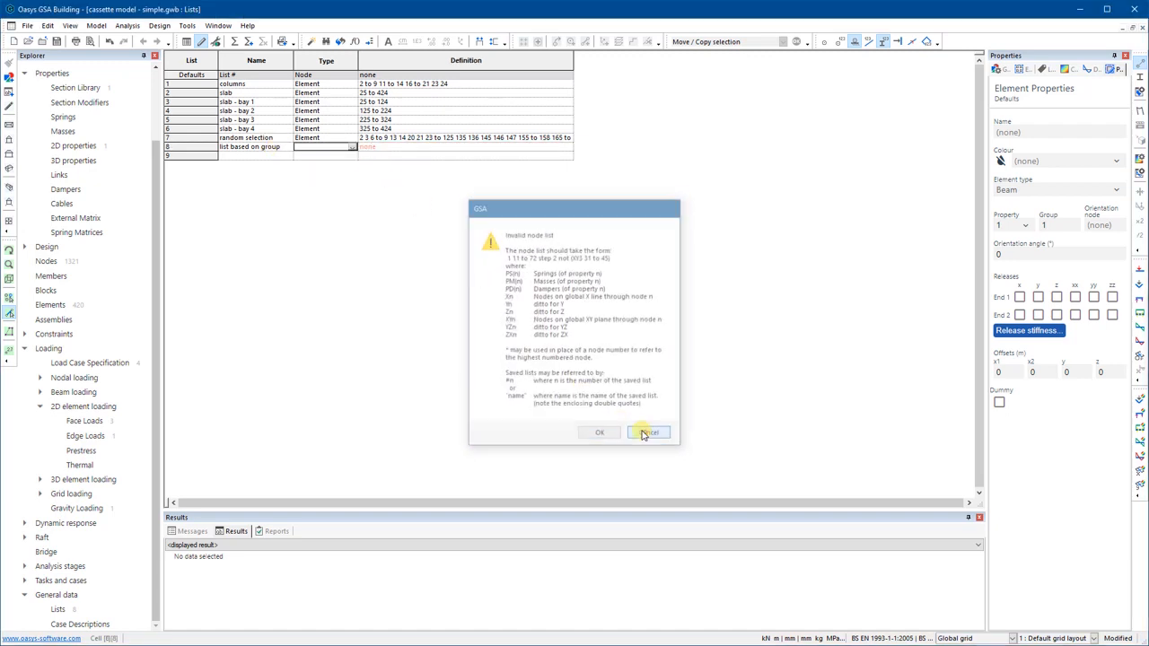
- Set the type of list 8 to Element and its definition to g10, and close the lists table
double_click(375, 150)
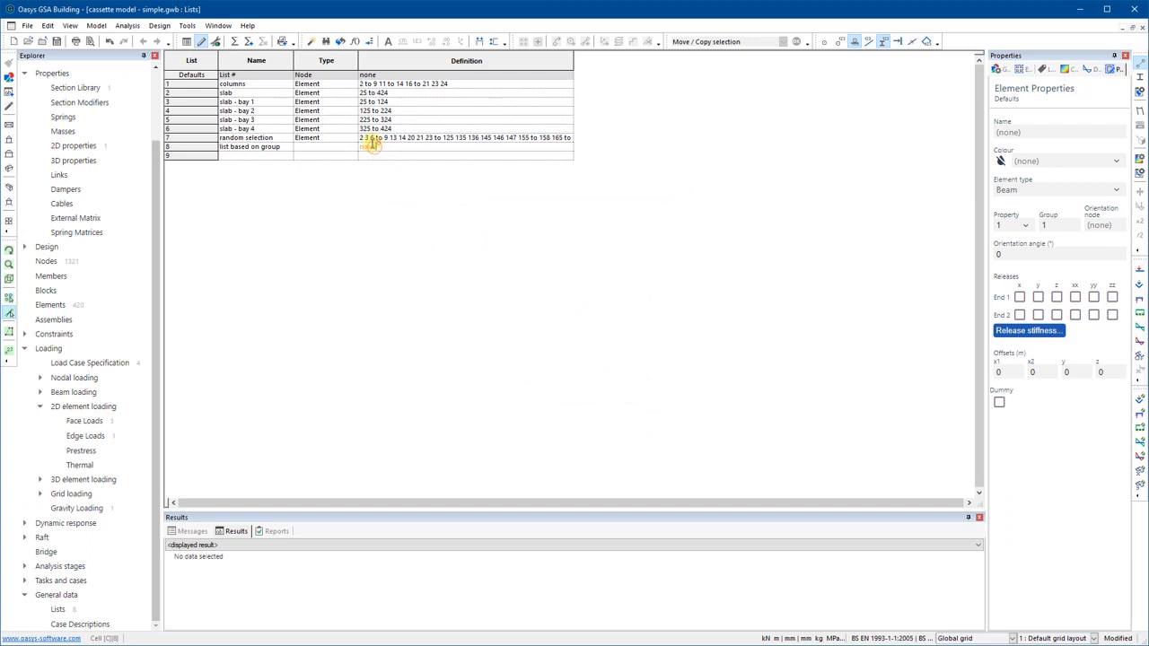
left_click(336, 148)
left_click(353, 147)
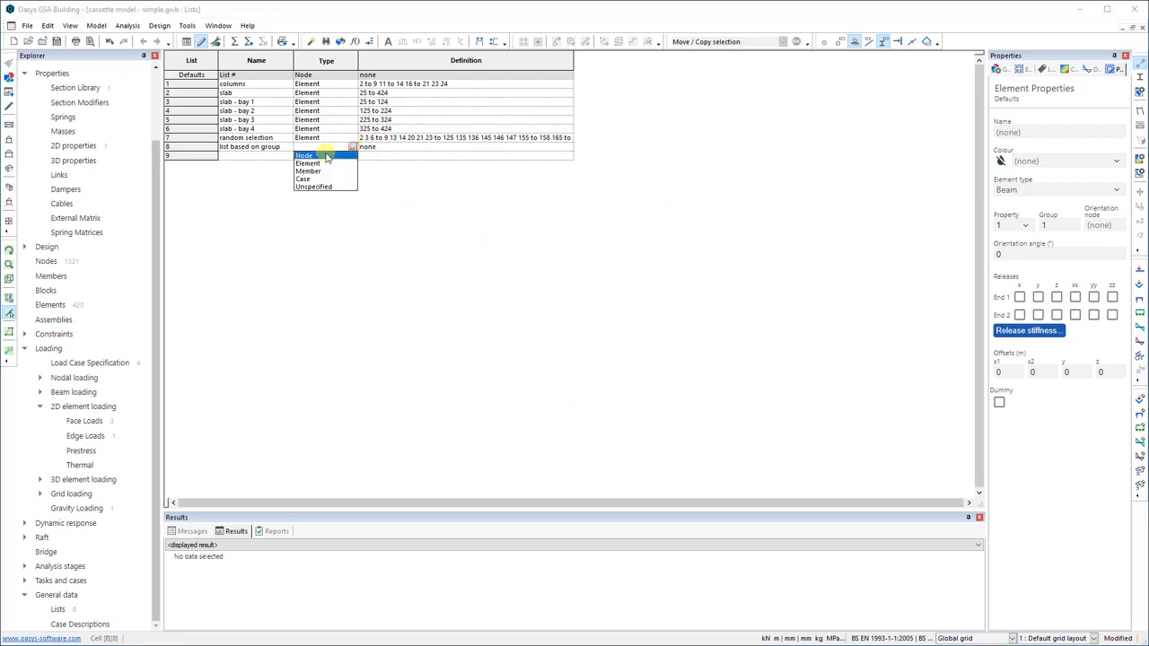
left_click(313, 164)
double_click(377, 148)
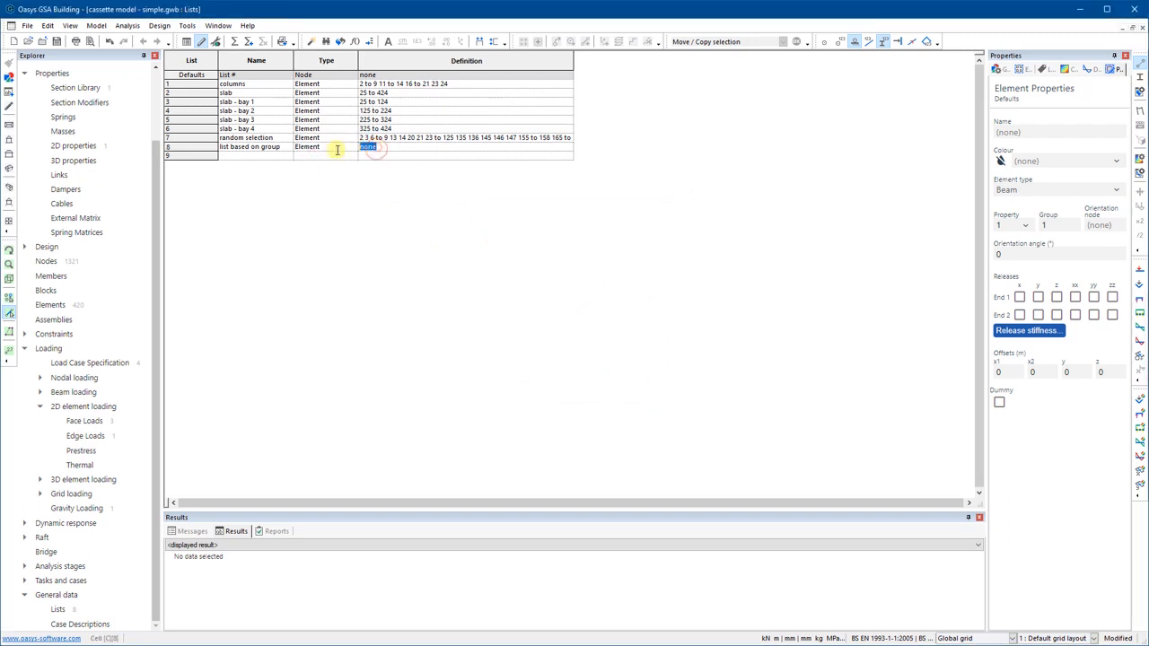
type("g10")
key("Return")
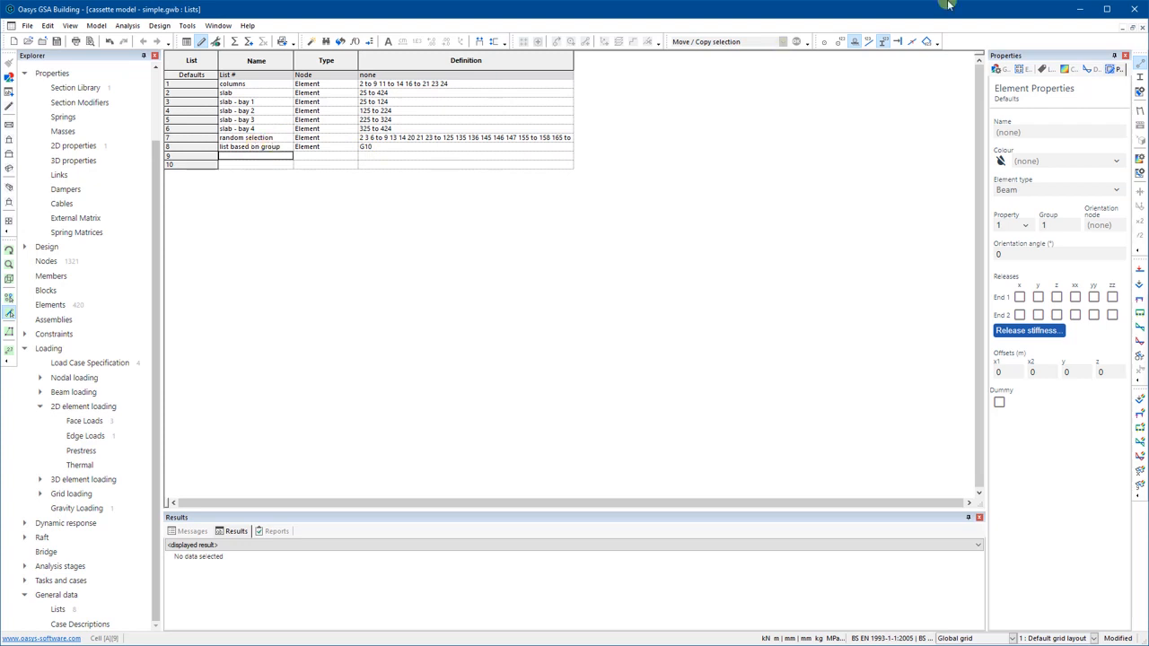
left_click(1143, 29)
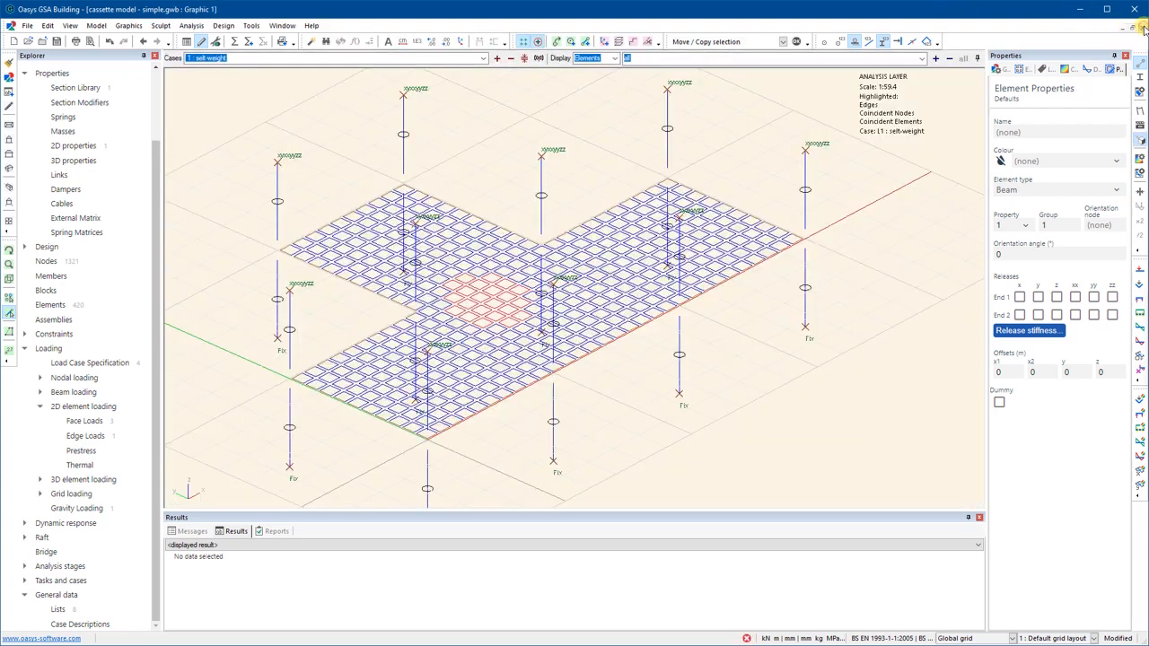
- Display only the elements of the saved list "list based on group", and restore the display of all elements
left_click(921, 59)
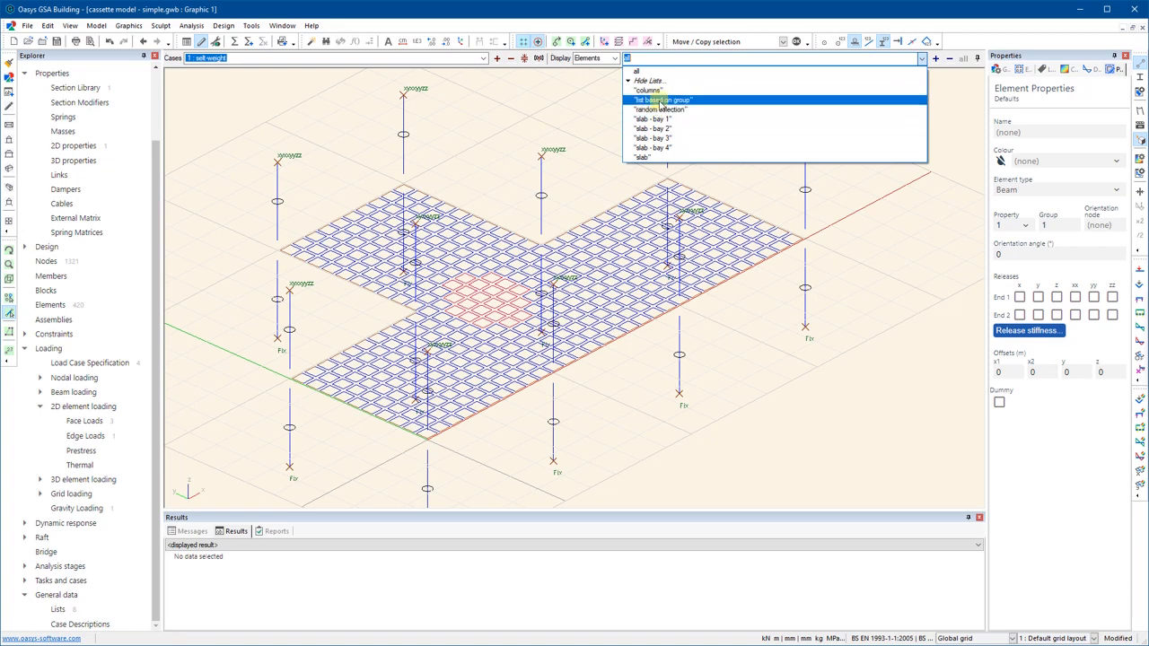
left_click(660, 101)
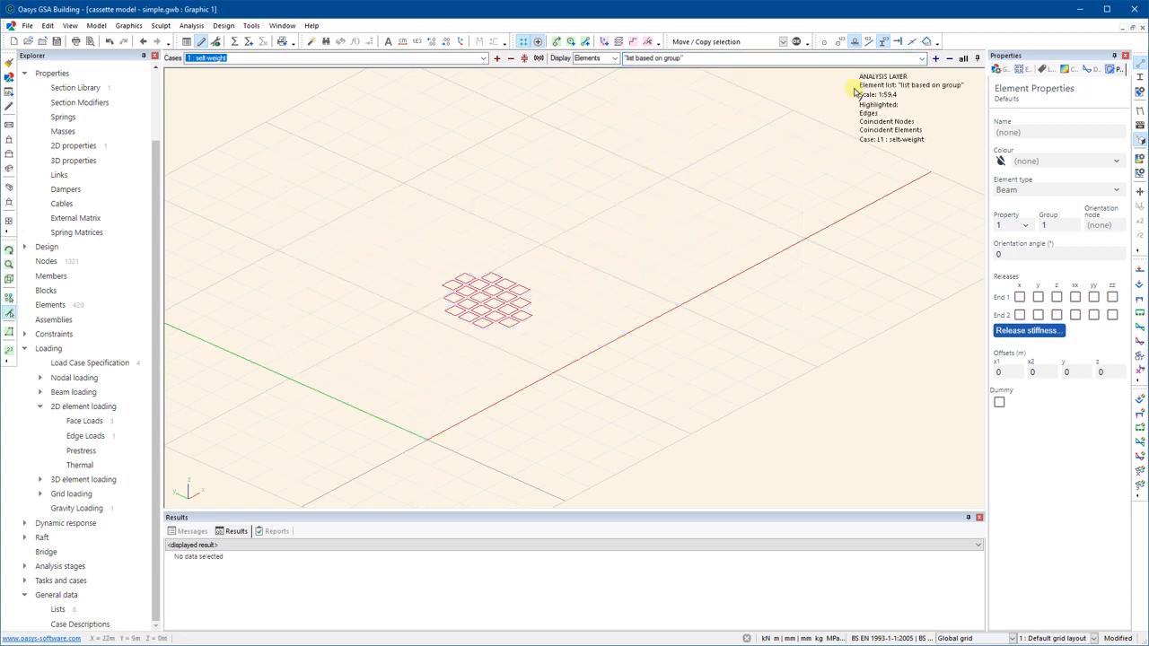
left_click(963, 58)
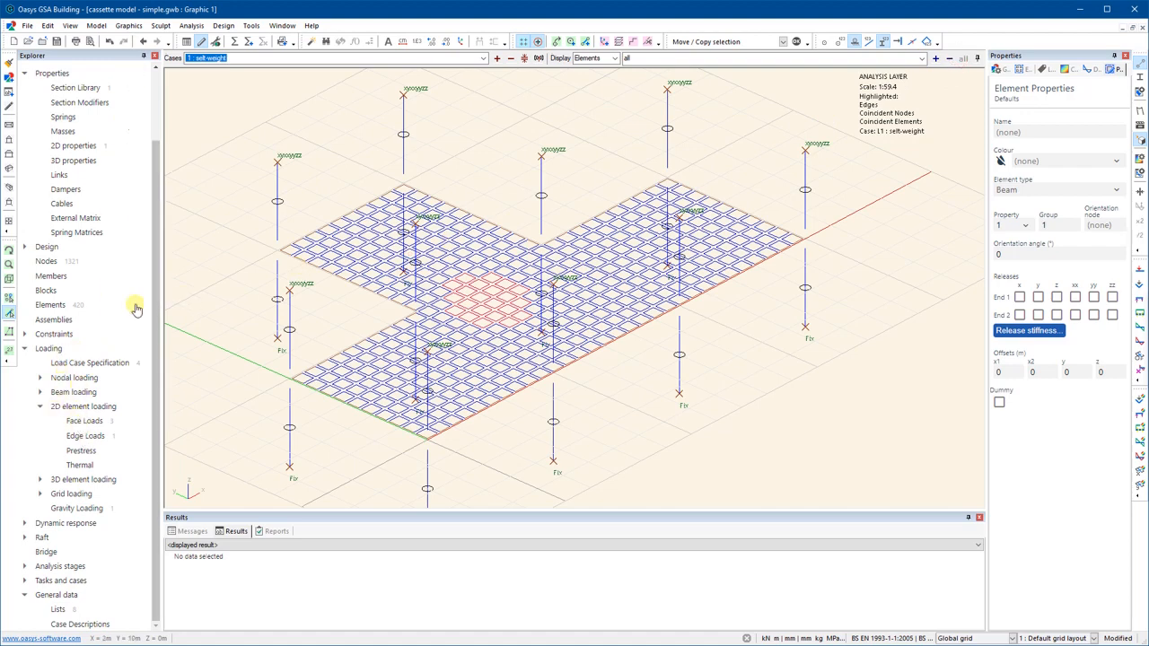
- Open the face loads table and set the 2D element list of record 3 to "list based on group"
double_click(84, 422)
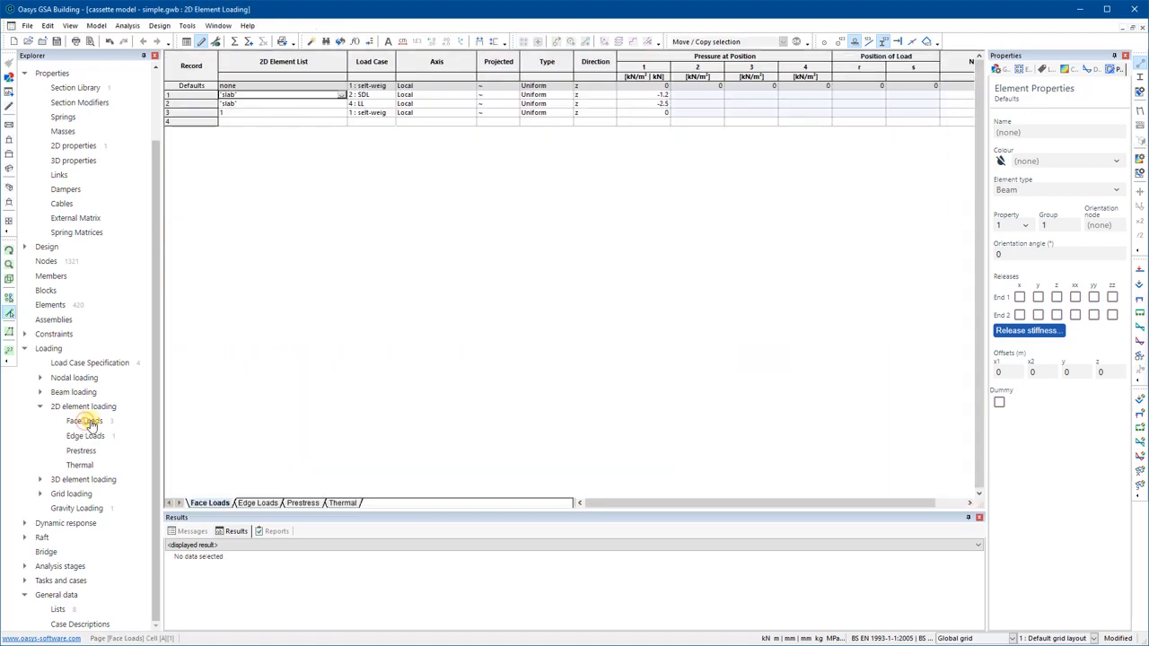
left_click(314, 112)
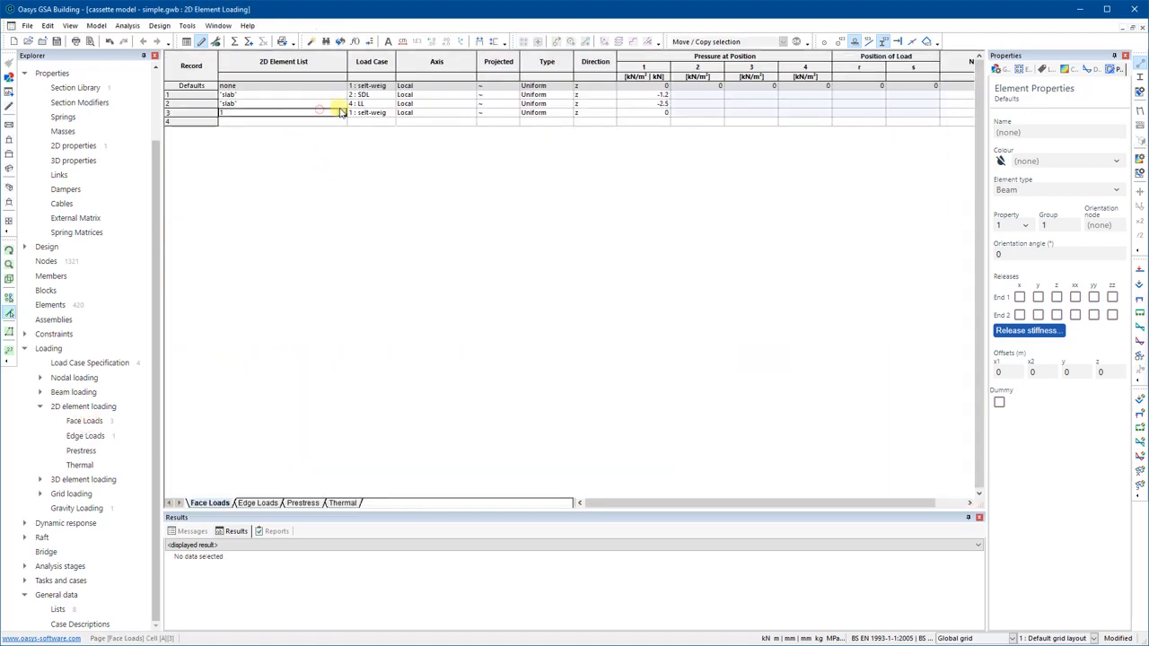
left_click(341, 112)
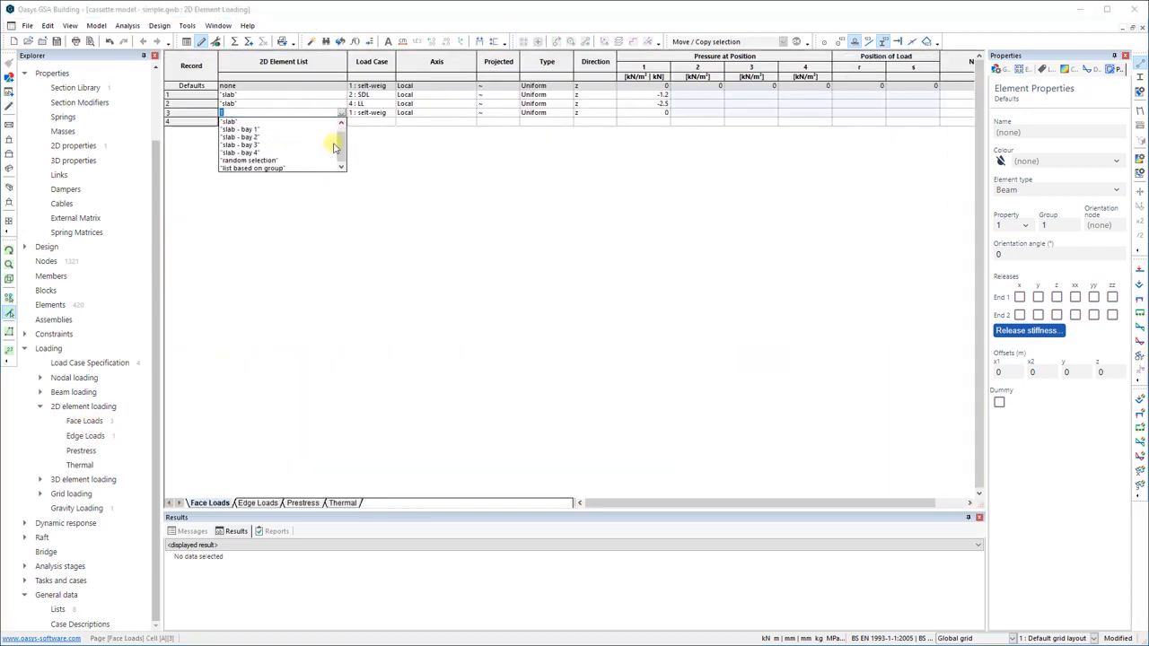
left_click(255, 172)
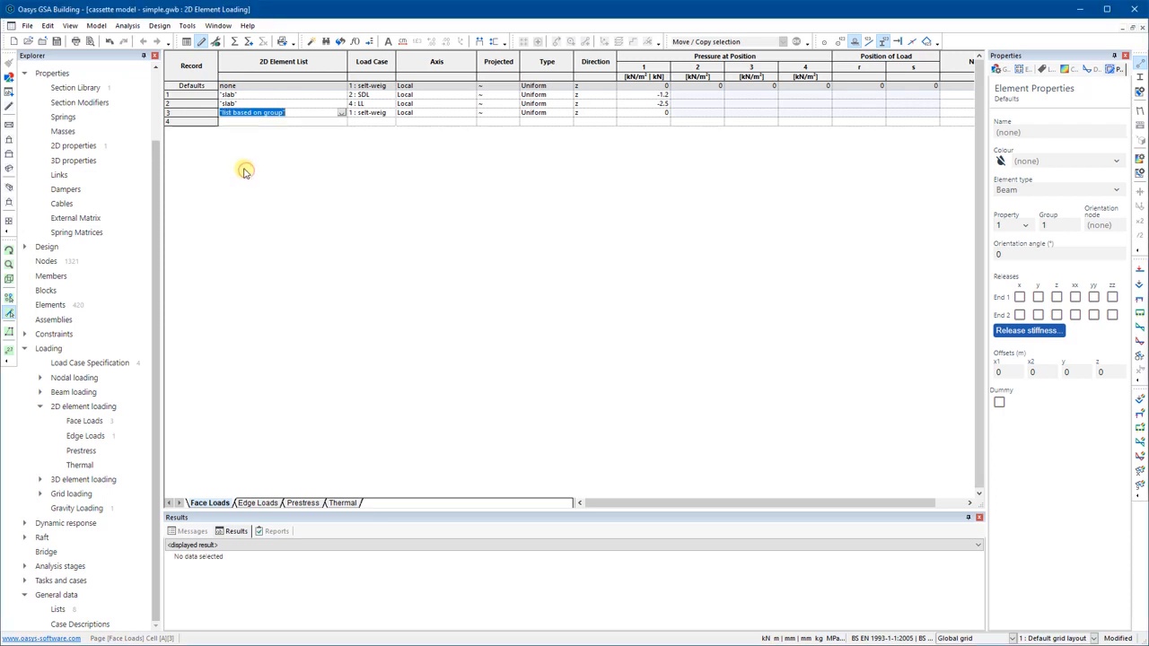
- Set the load case of face load record 3 to 5
left_click(389, 114)
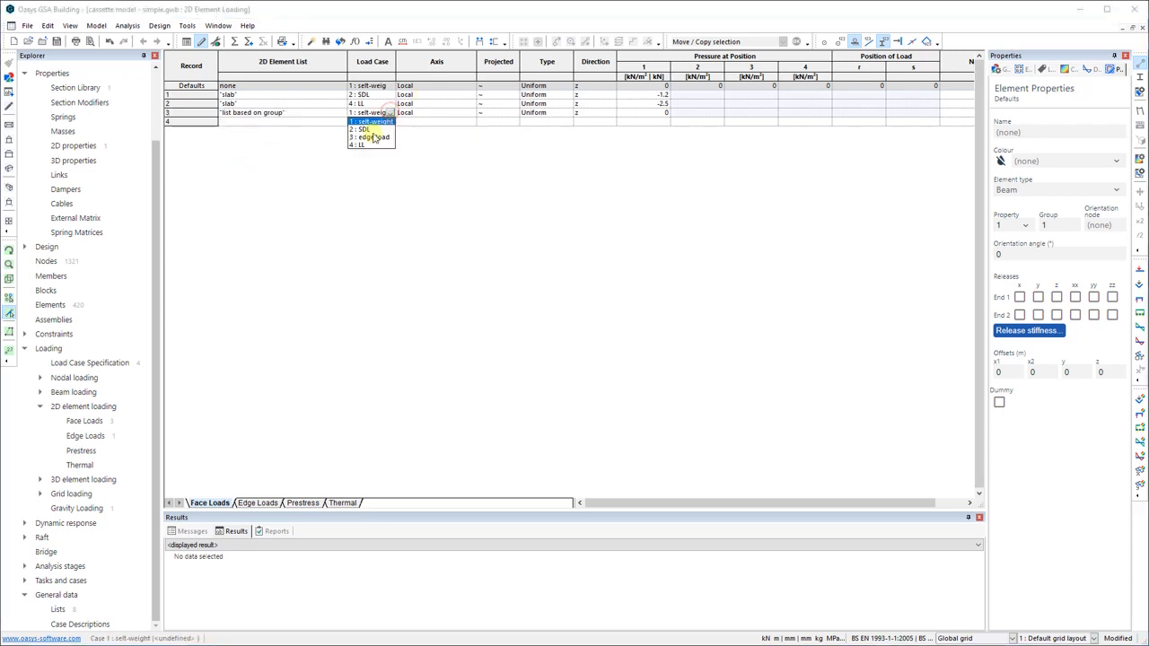
left_click(358, 144)
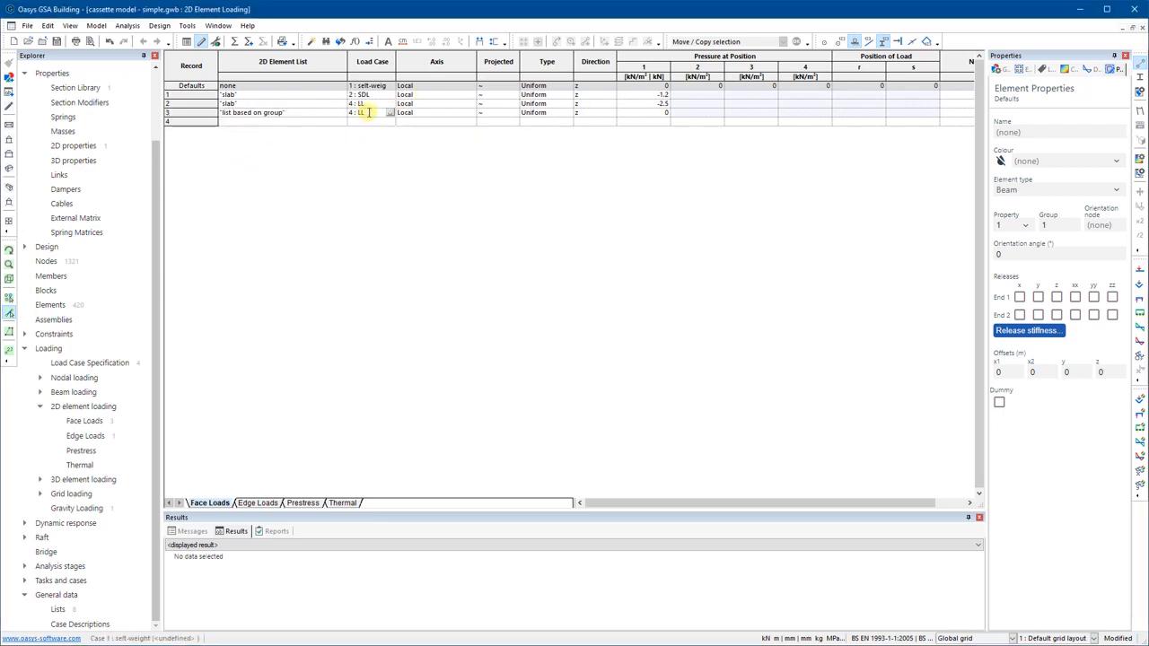
left_click_drag(370, 113, 324, 110)
type("5")
left_click(364, 122)
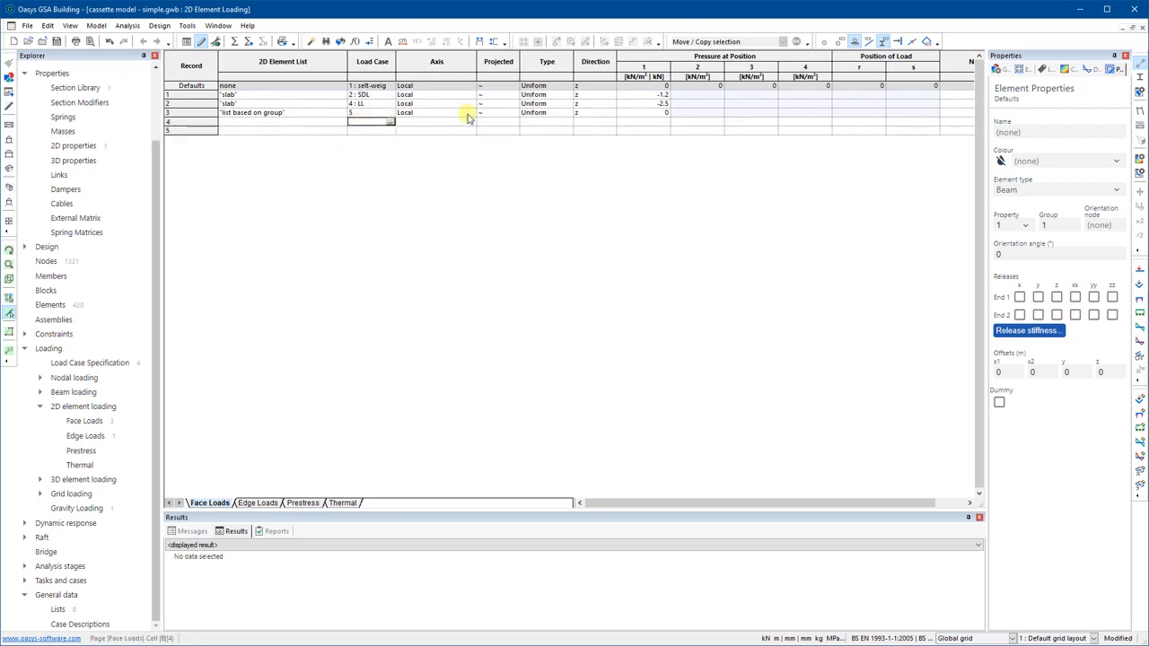
- Set the position 1 pressure of face load record 3 to -10 kN/m² and close the loads table
left_click(635, 113)
type("-")
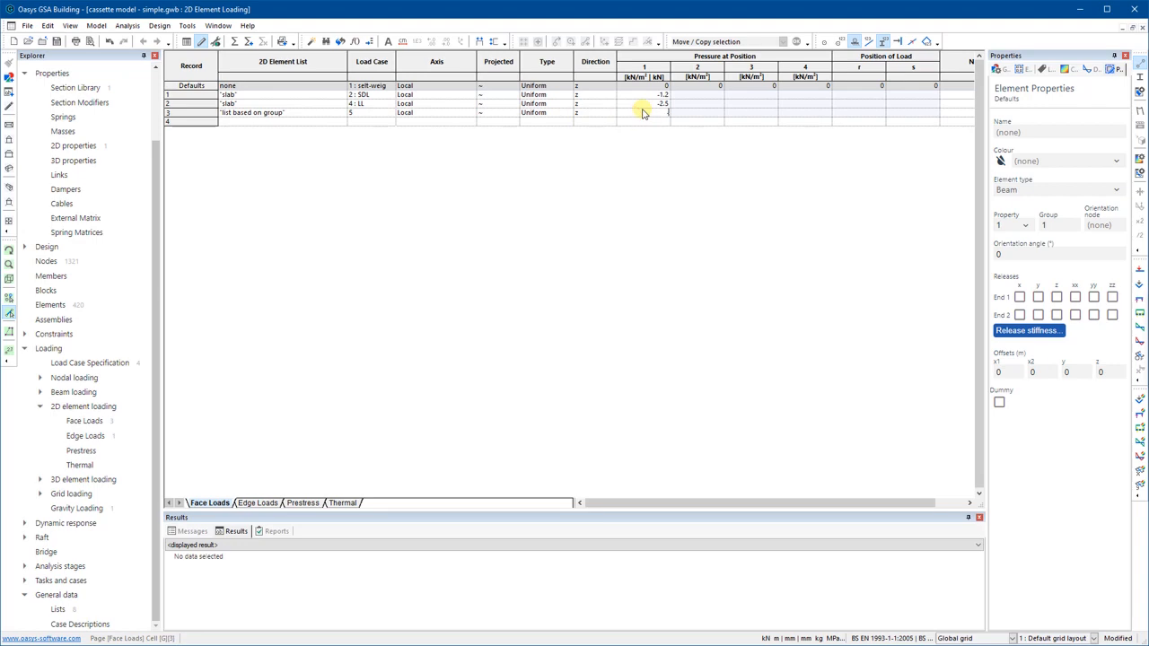
type("10")
key("Tab")
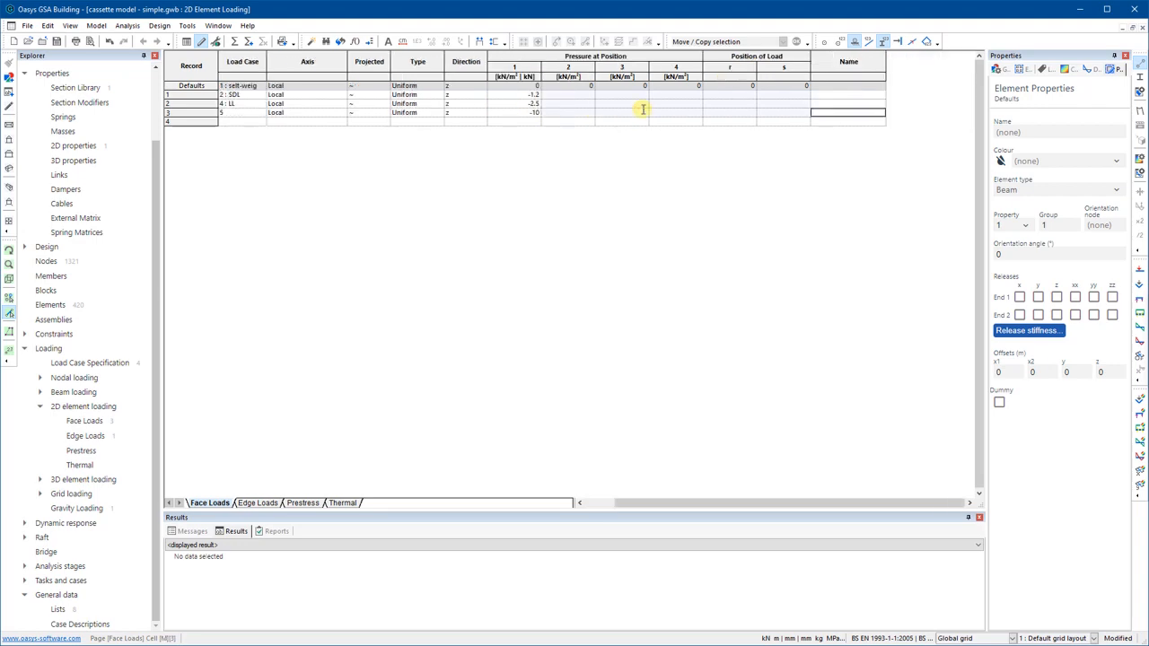
left_click(1142, 26)
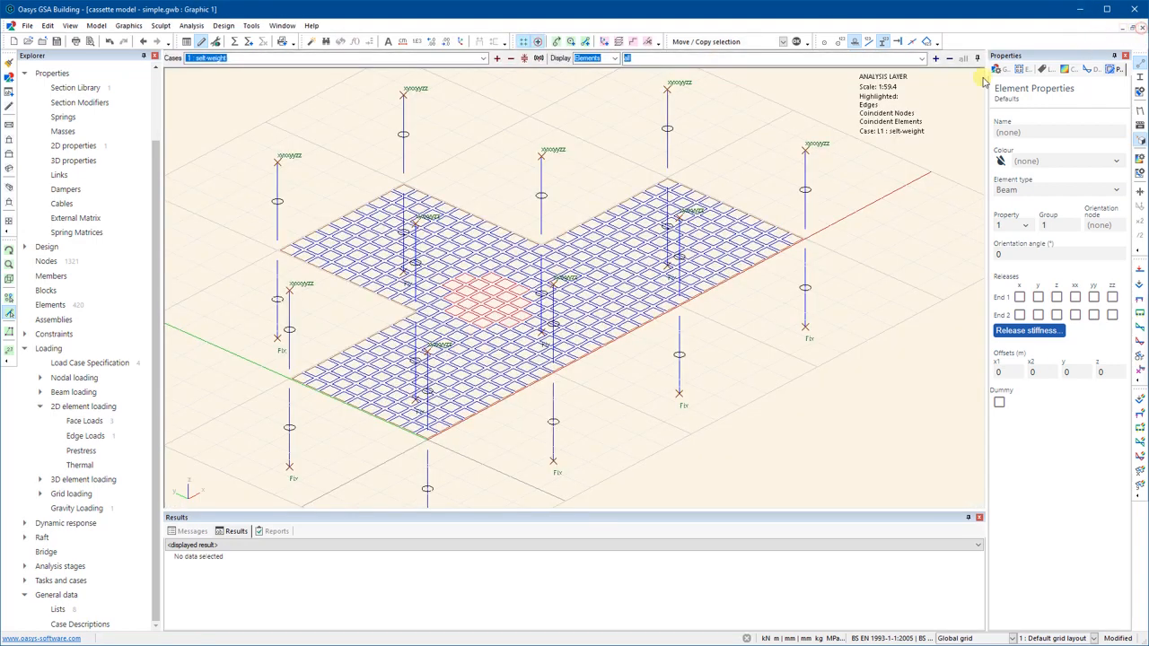
- Turn on all load diagrams in the graphic view and display load case L5
scroll(595, 261, "down", 3)
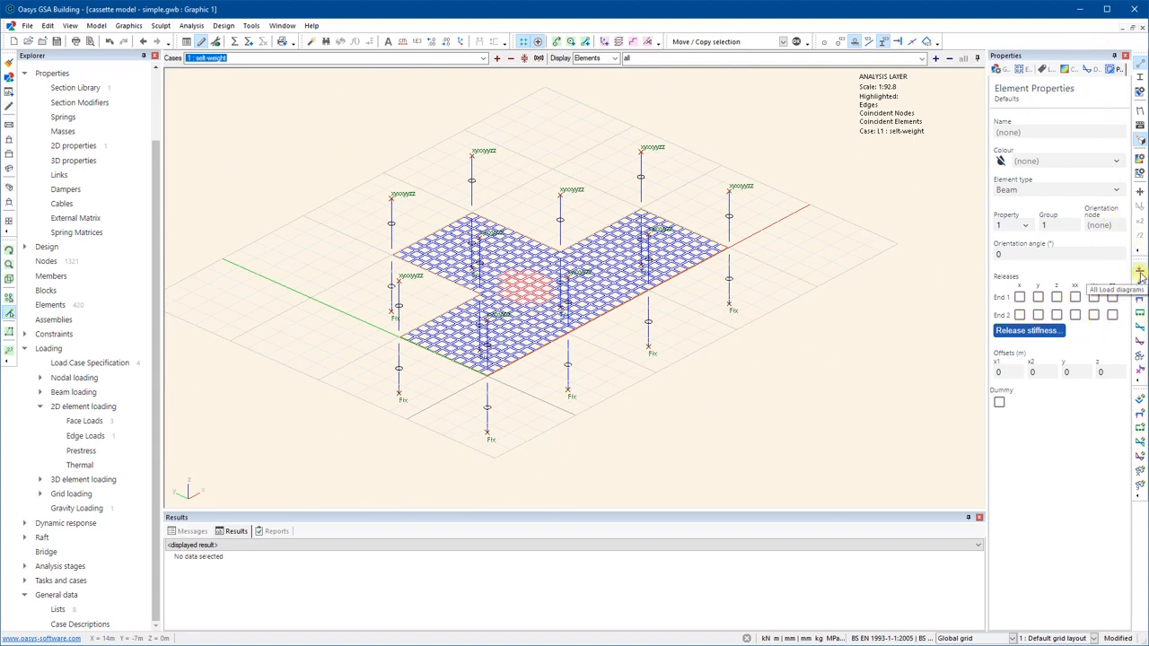
left_click(1140, 274)
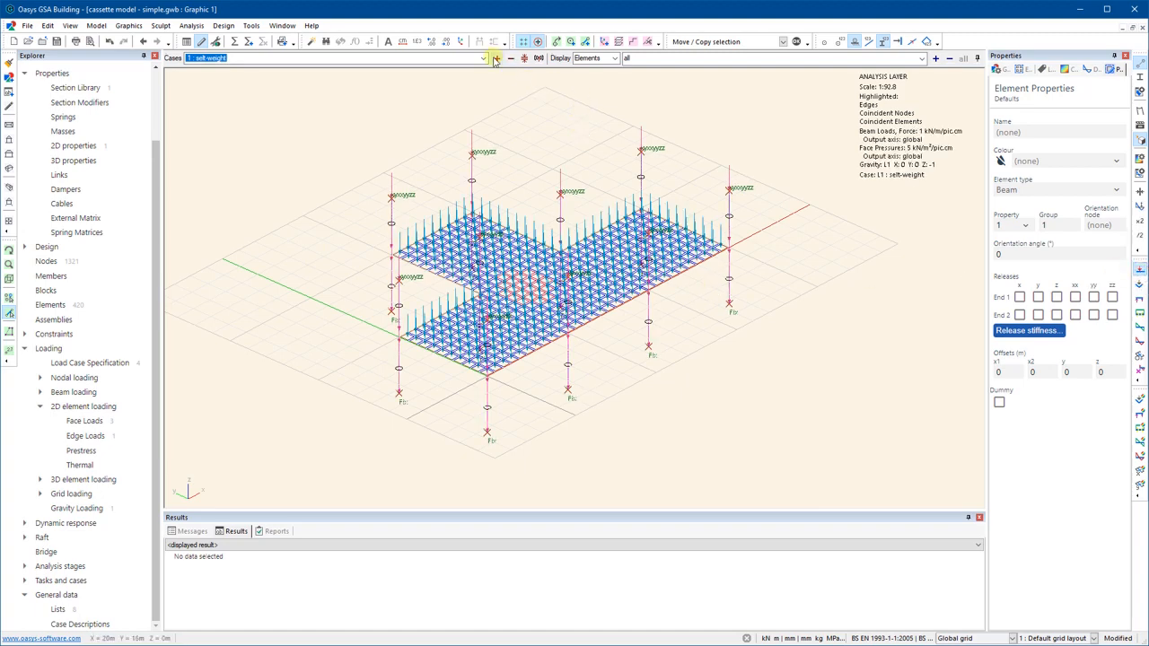
left_click(461, 60)
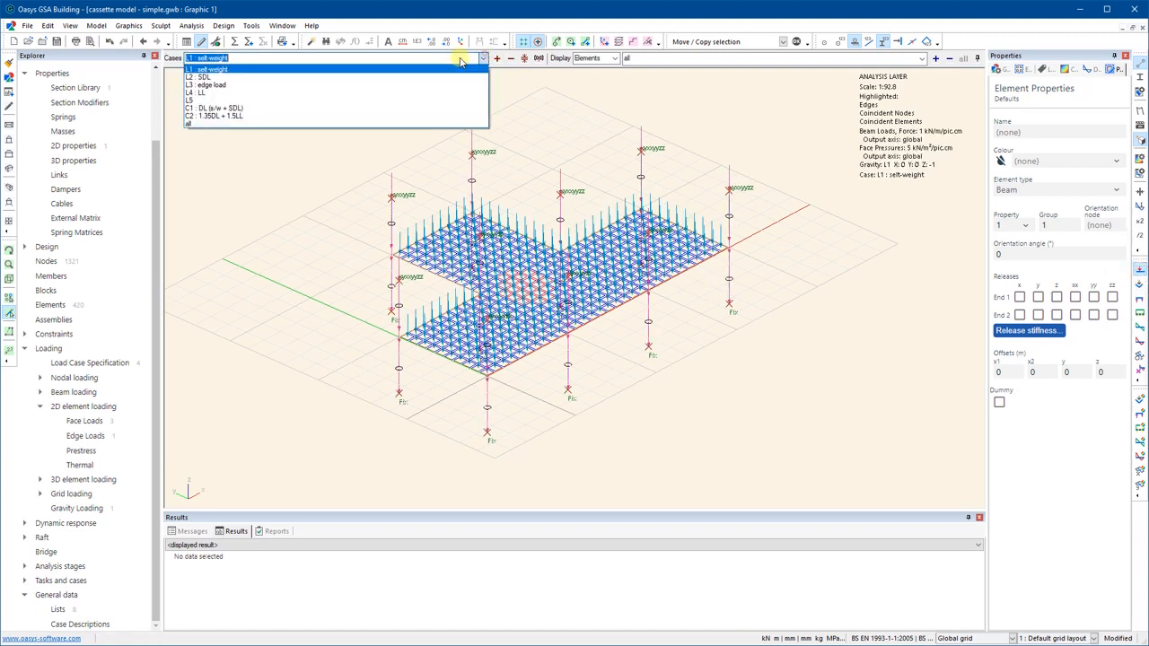
left_click(192, 100)
scroll(502, 287, "up", 5)
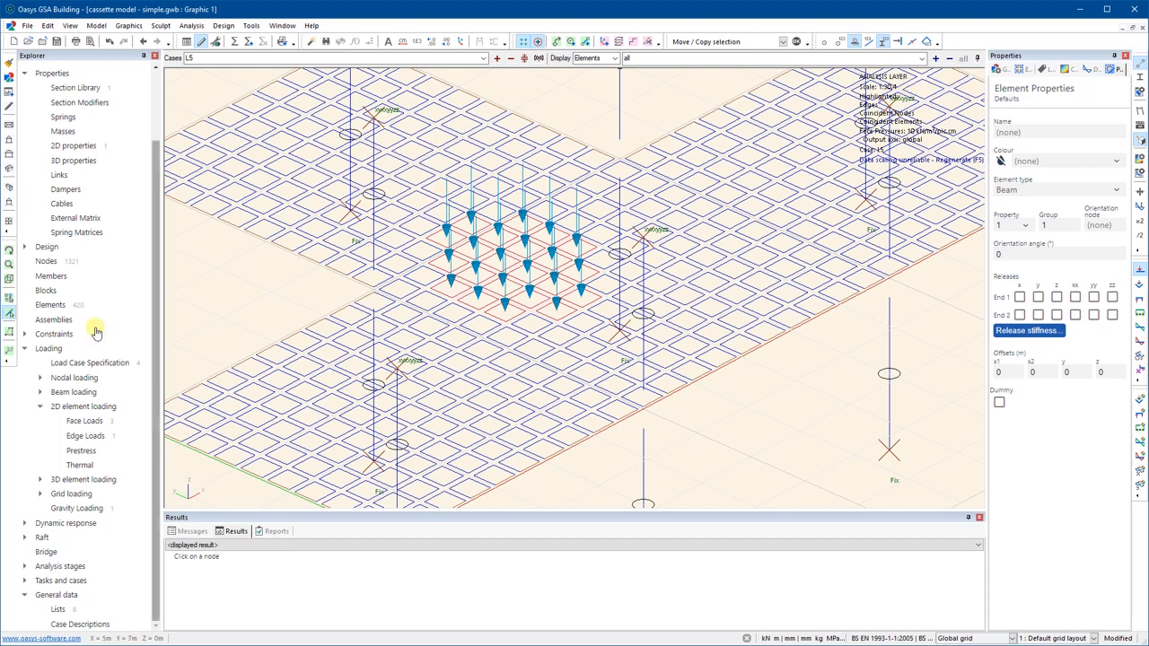
- Turn off the shrunken display of the elements and hide the load diagrams
left_click(9, 220)
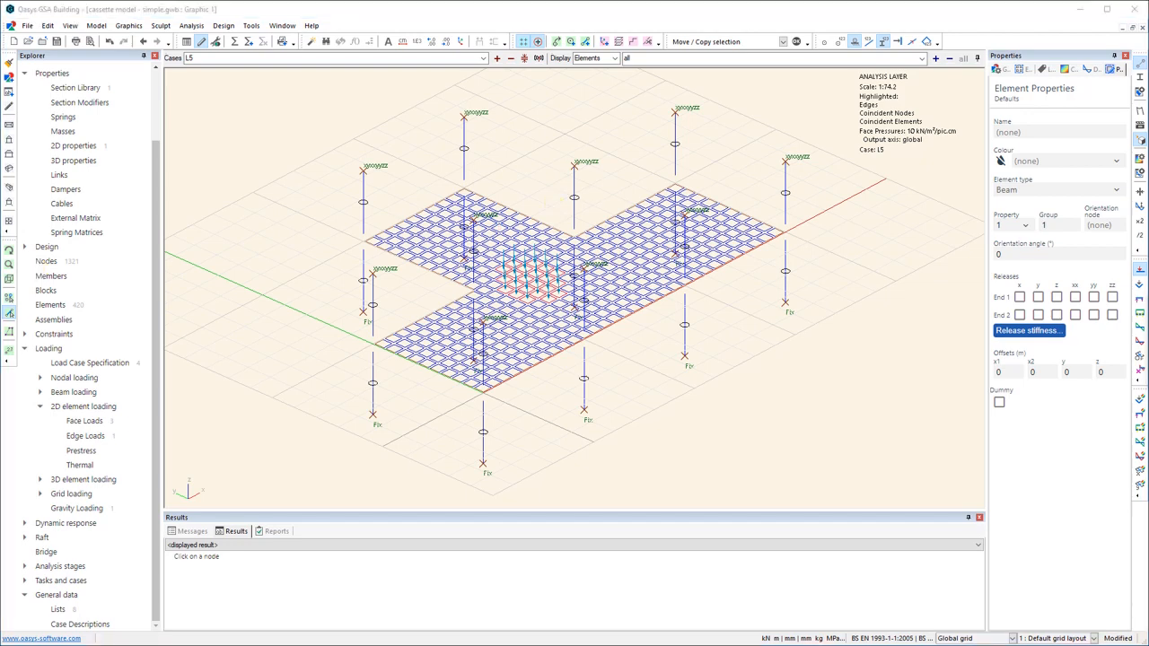
left_click(1140, 66)
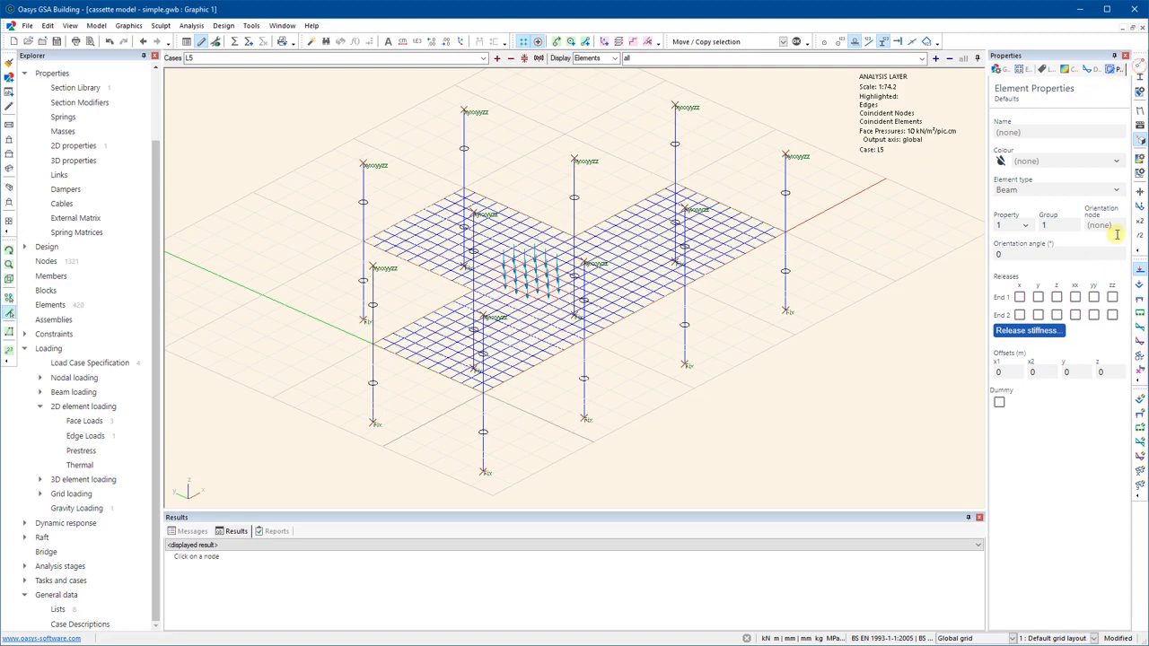
left_click(1140, 268)
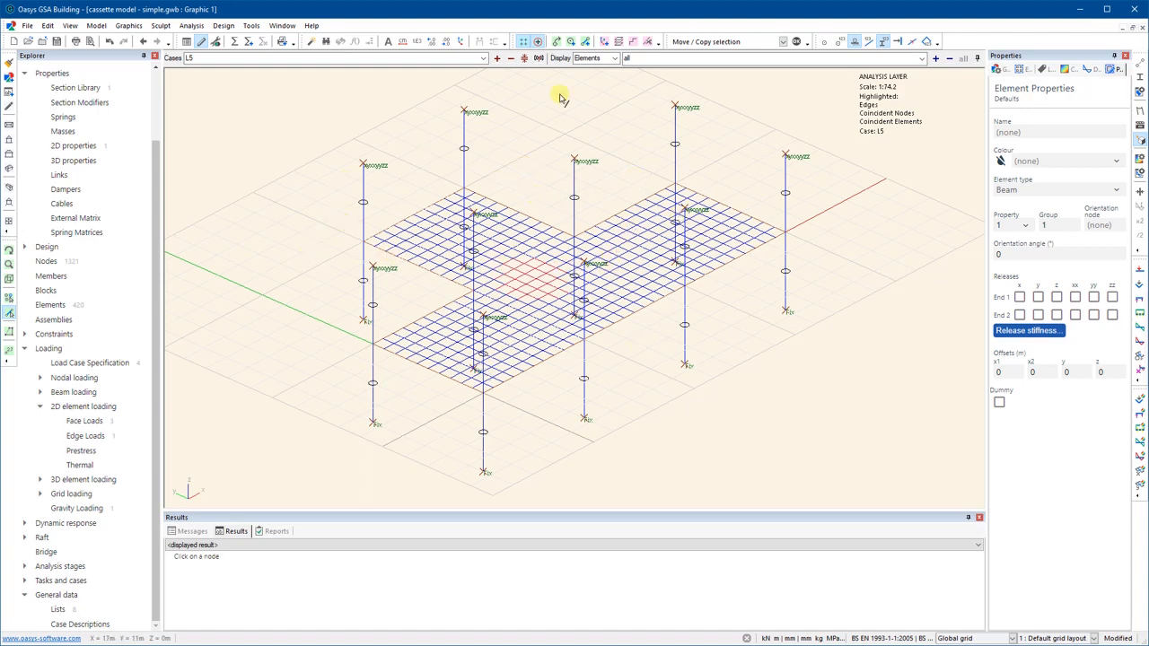
- Switch the model to plan view and save it as a graphic view named "plan view test"
left_click(8, 131)
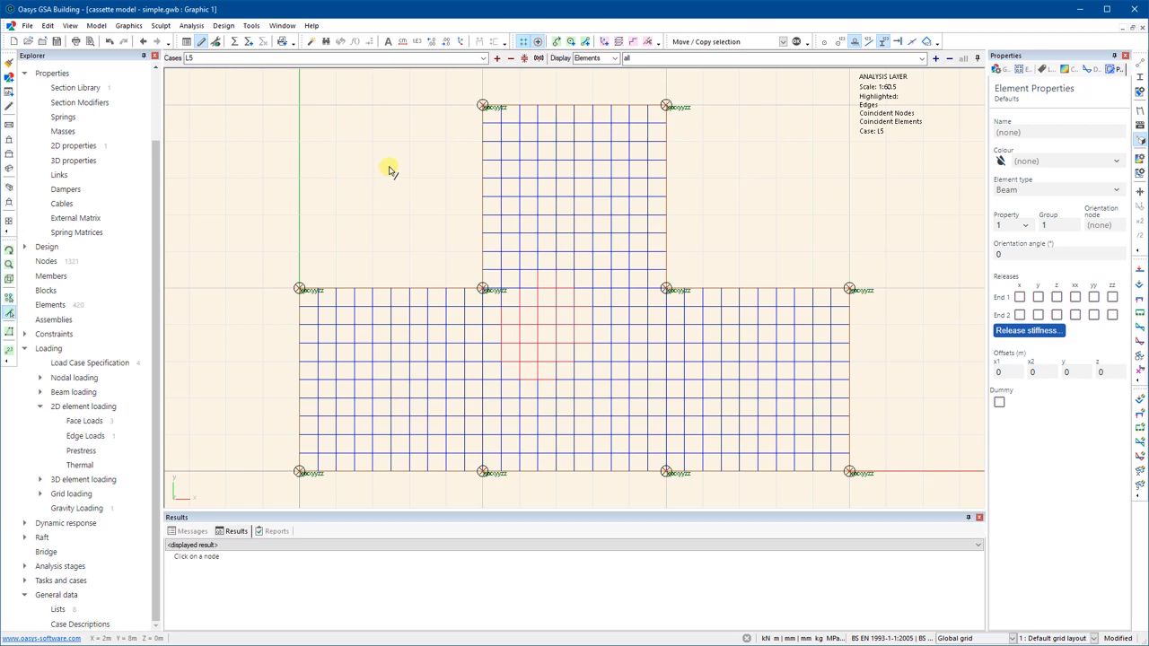
right_click(419, 182)
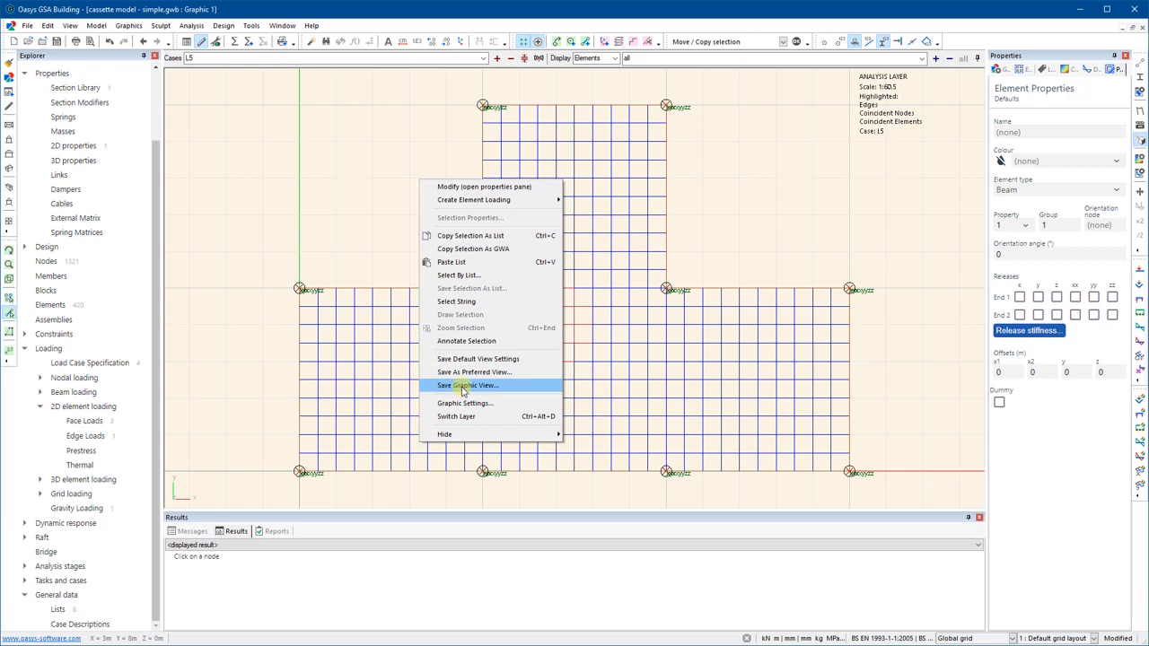
left_click(464, 386)
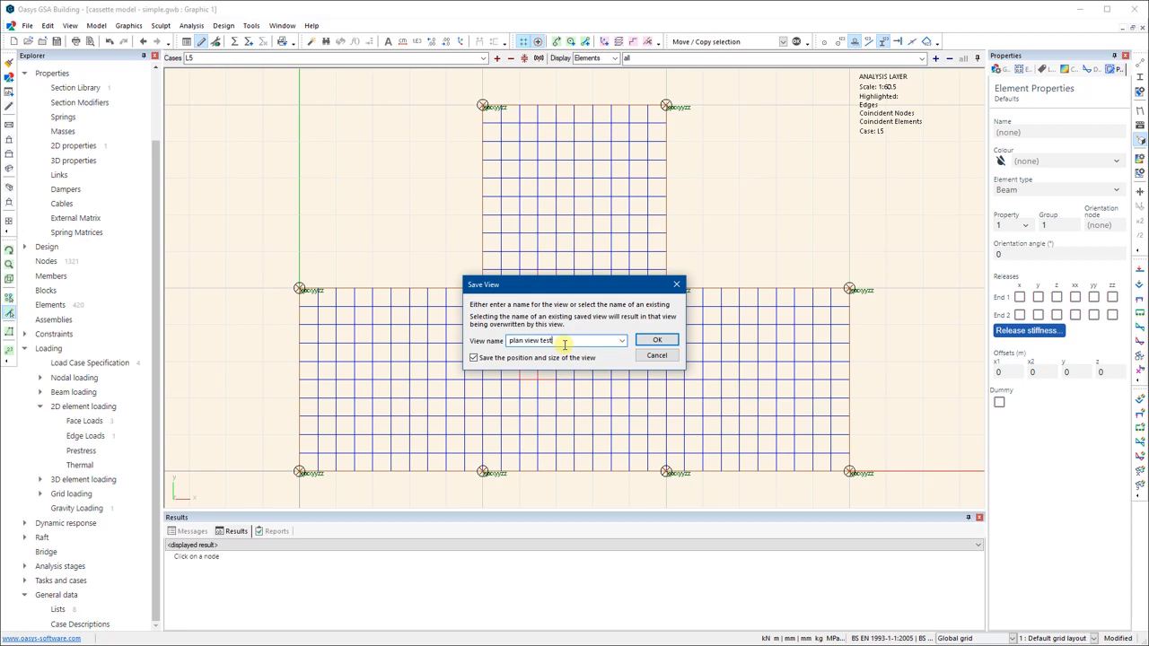
left_click(650, 342)
- Return the current view to isometric and open the saved graphic view "plan view test"
scroll(79, 82, "up", 3)
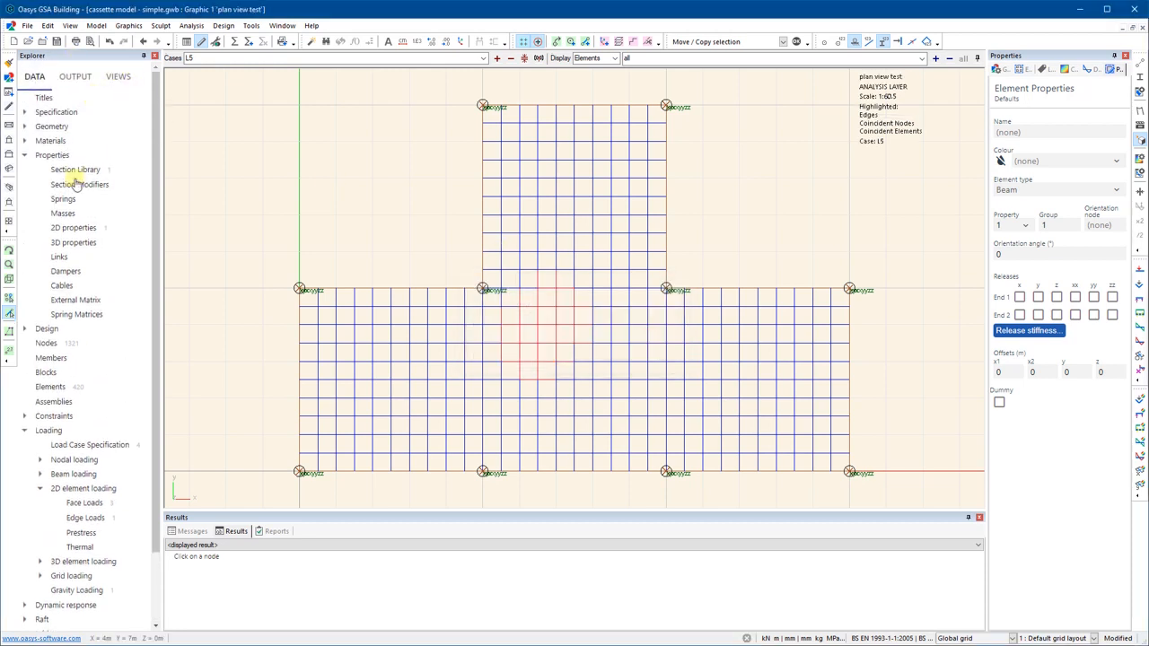
left_click(118, 78)
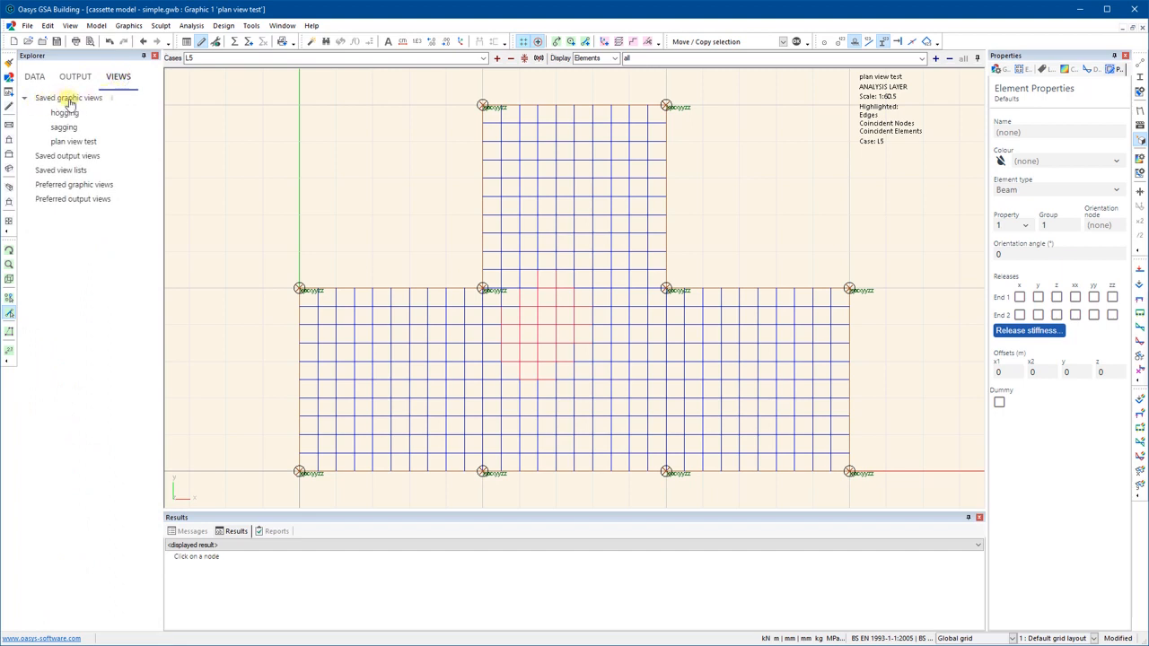
left_click(1143, 29)
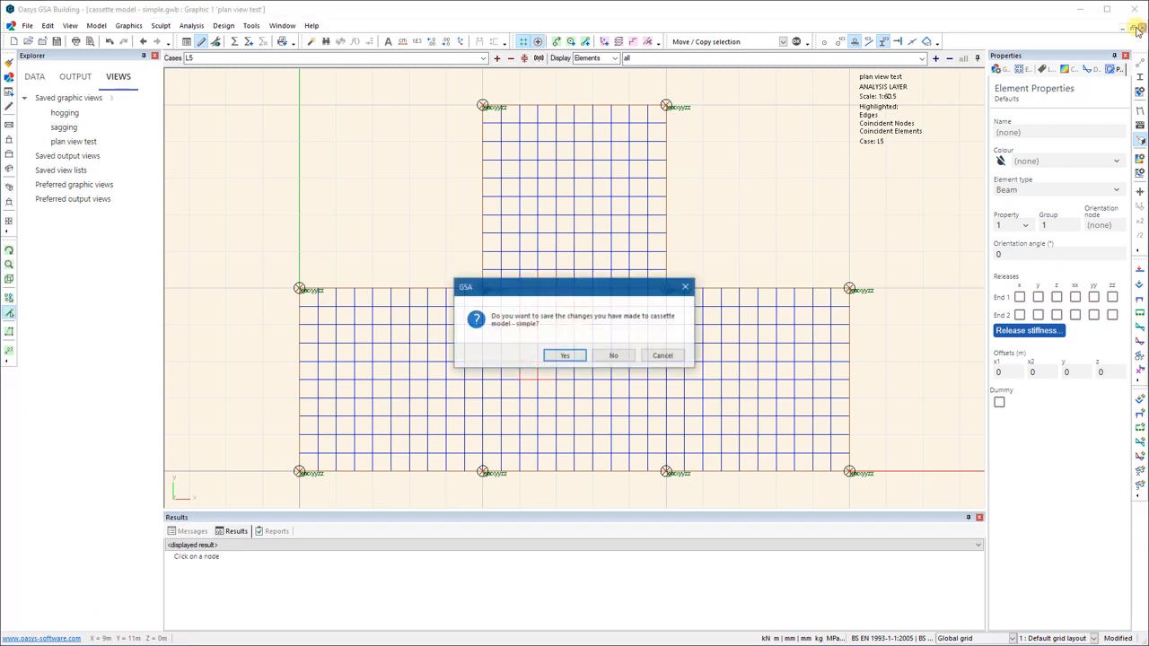
left_click(662, 356)
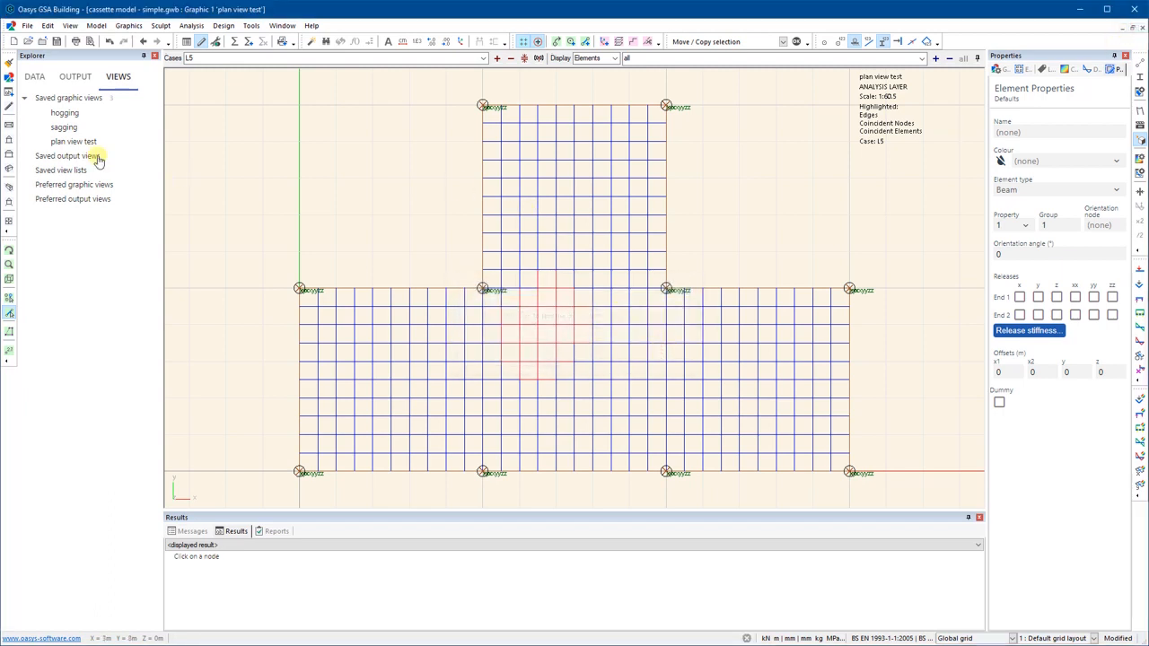
left_click(9, 169)
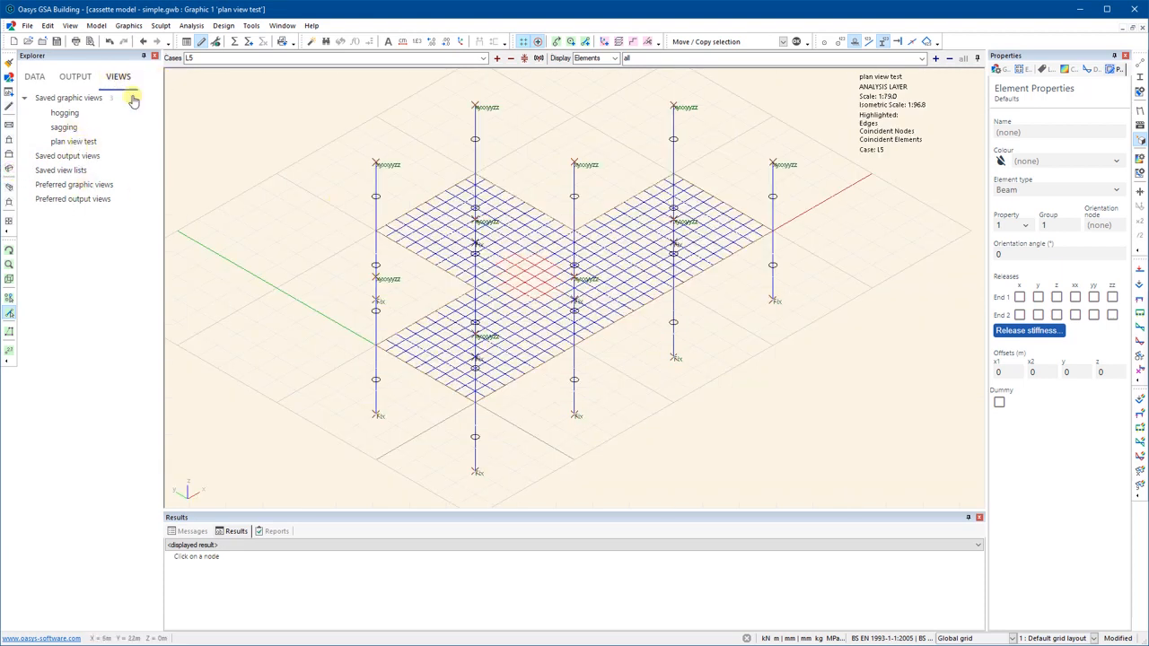
double_click(72, 144)
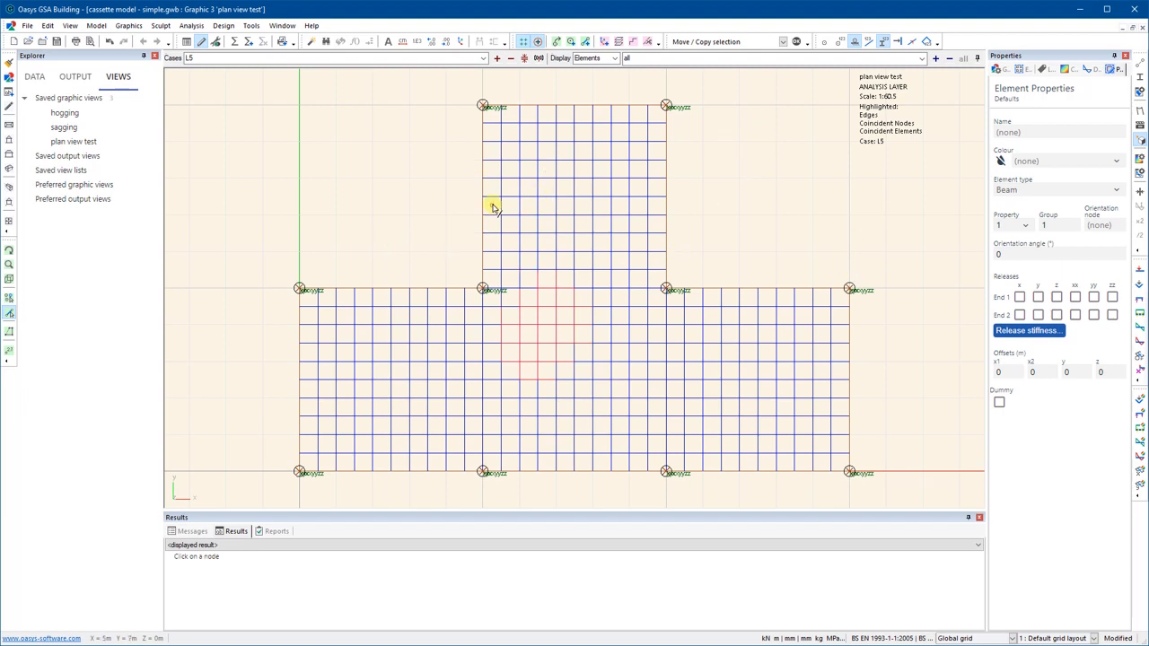
- Float and shrink the plan view window to compare it with the isometric view, and close it, leaving the isometric view maximised
left_click(1132, 29)
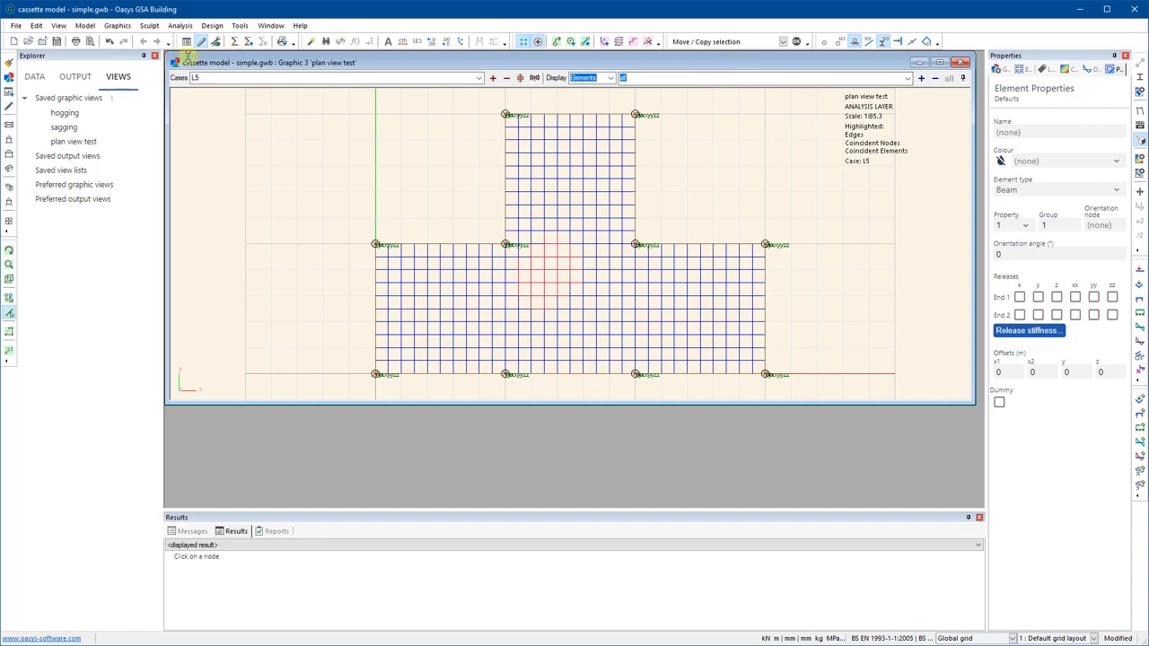
left_click_drag(166, 54, 492, 147)
left_click(960, 62)
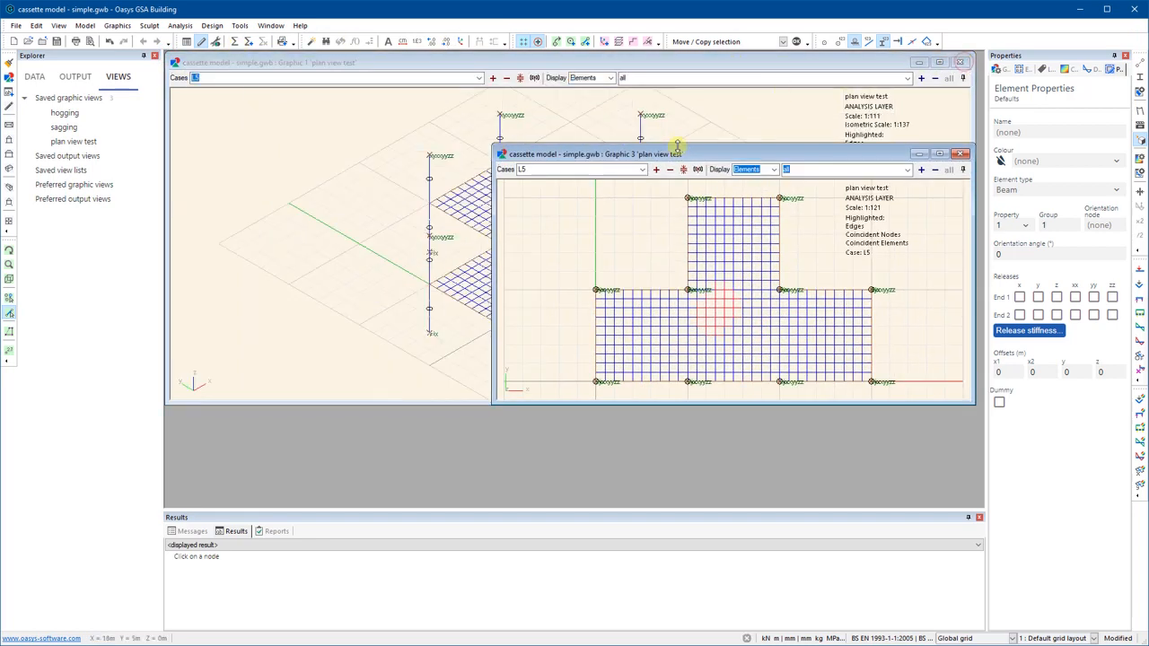
left_click_drag(702, 159, 698, 232)
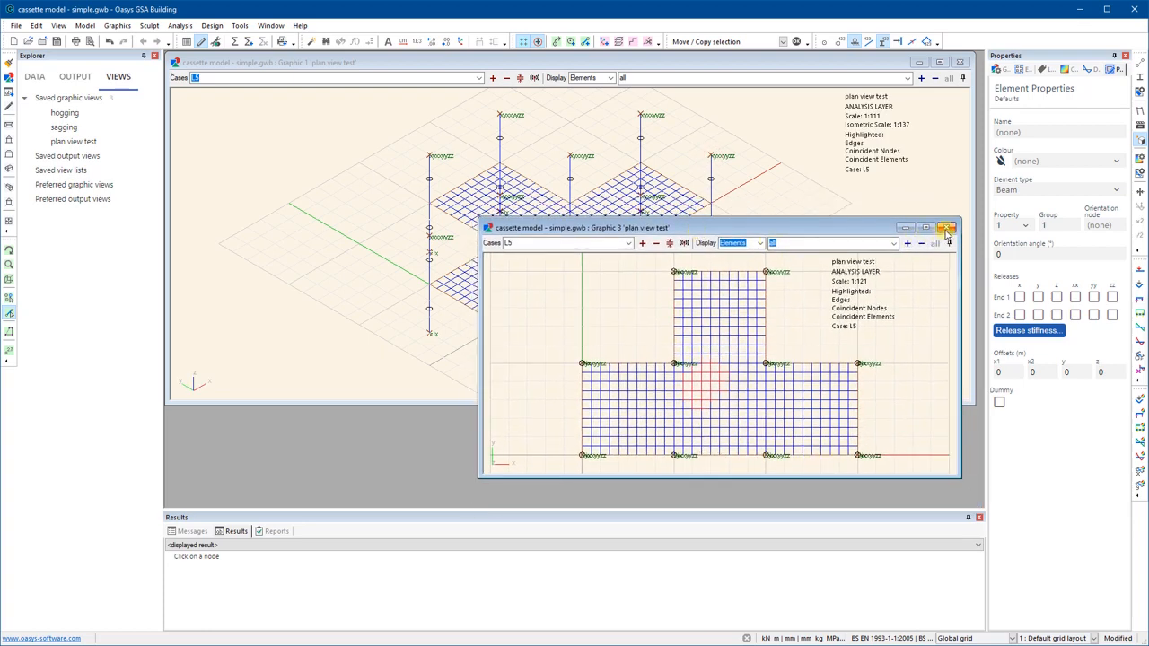
left_click(949, 228)
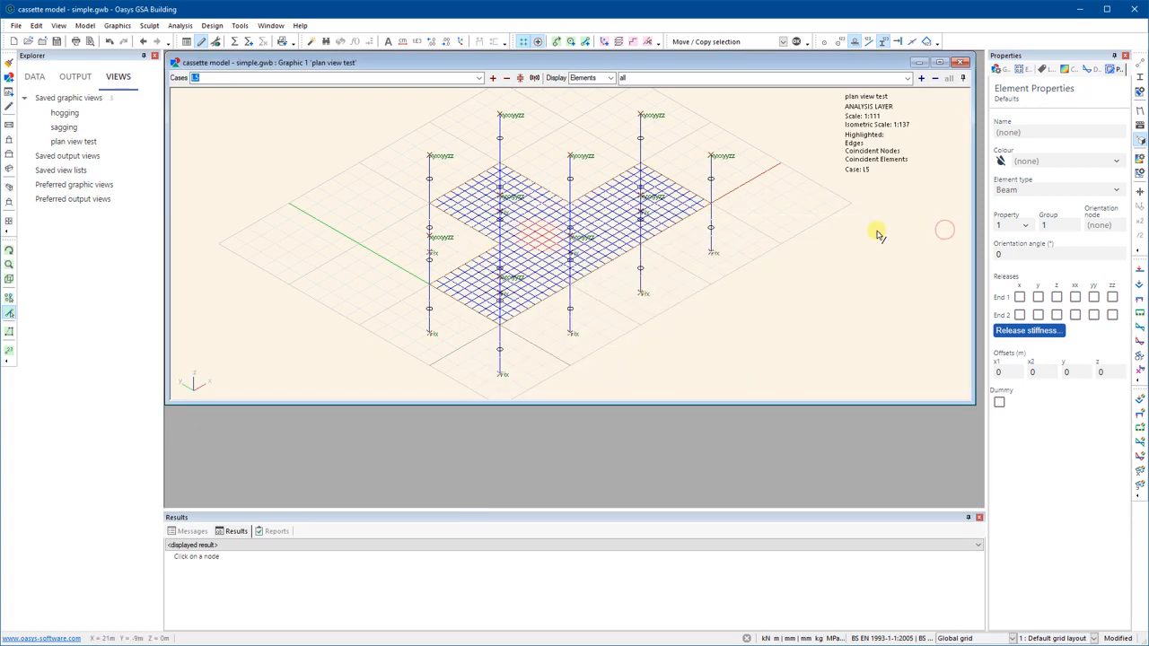
left_click(938, 63)
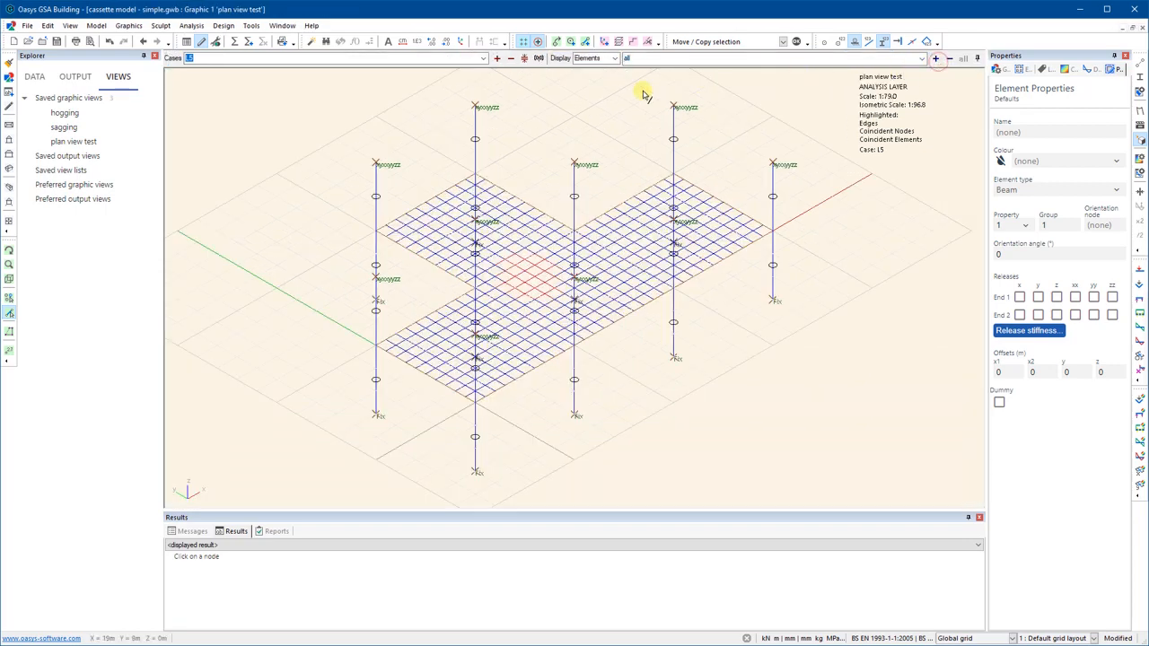
- Analyse the model and close the analysis report
left_click(234, 42)
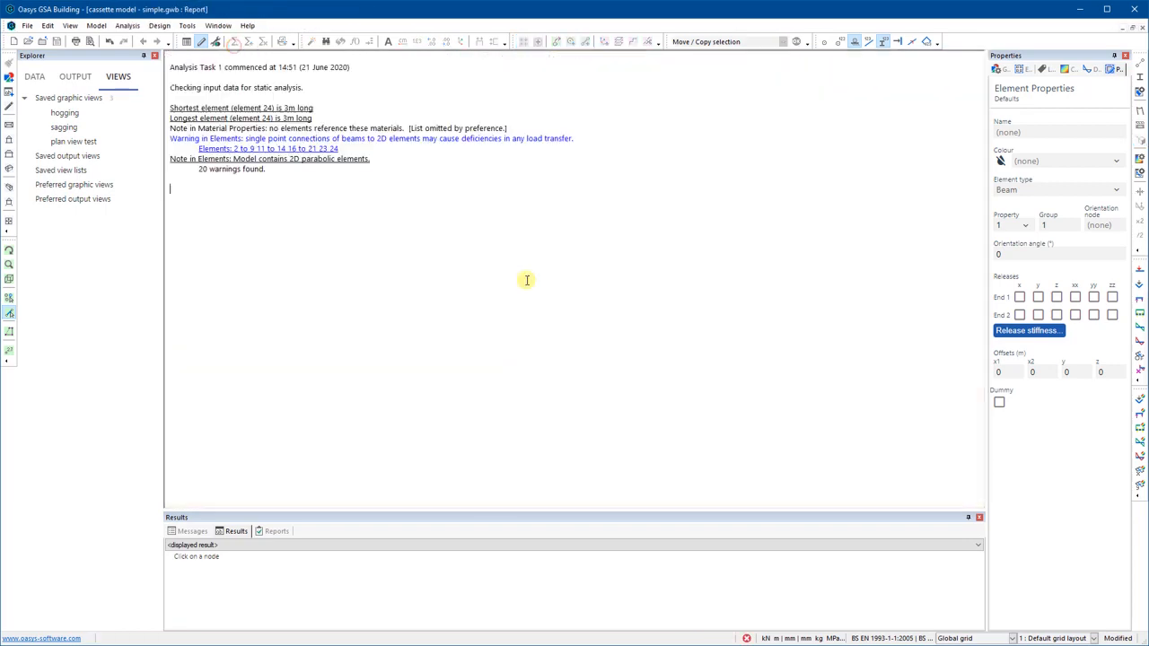
left_click(1141, 30)
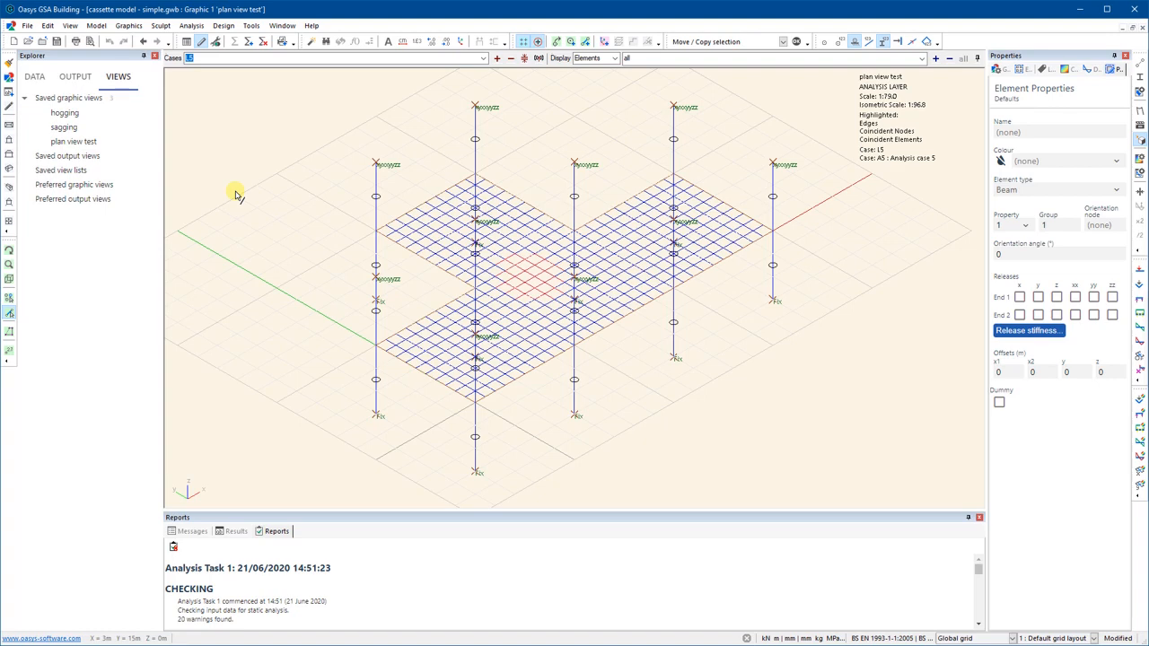
- Float the graphic window at quarter size and snap it to the lower-right corner of the workspace
key("ctrl+F5")
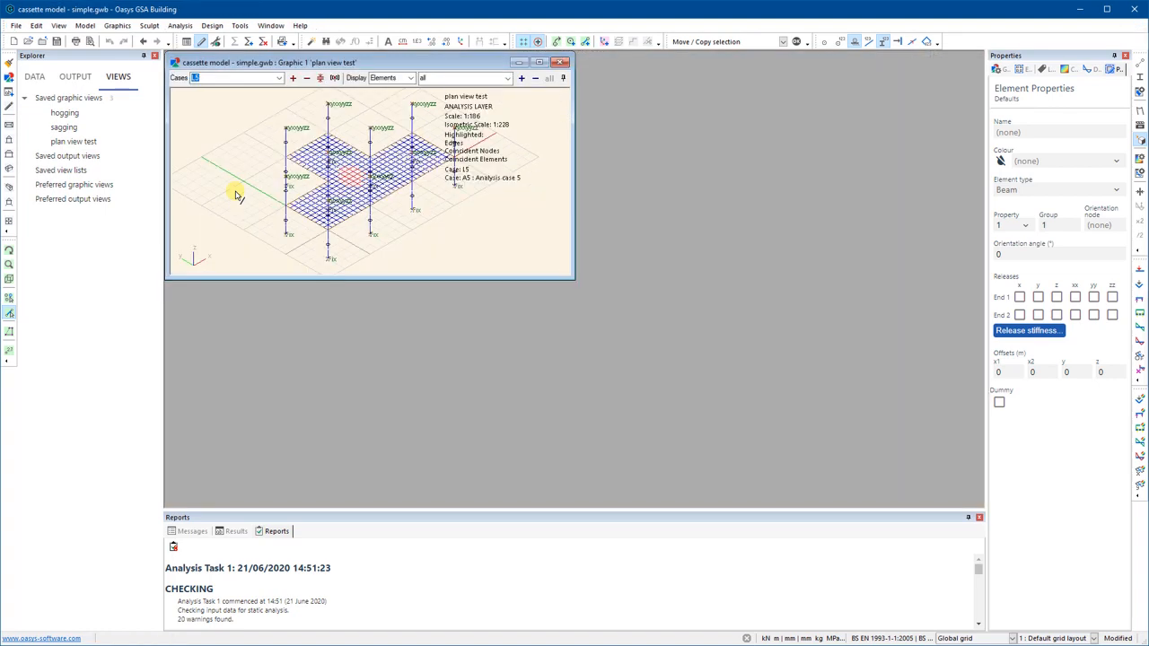
key("ctrl+Down")
key("ctrl+Right")
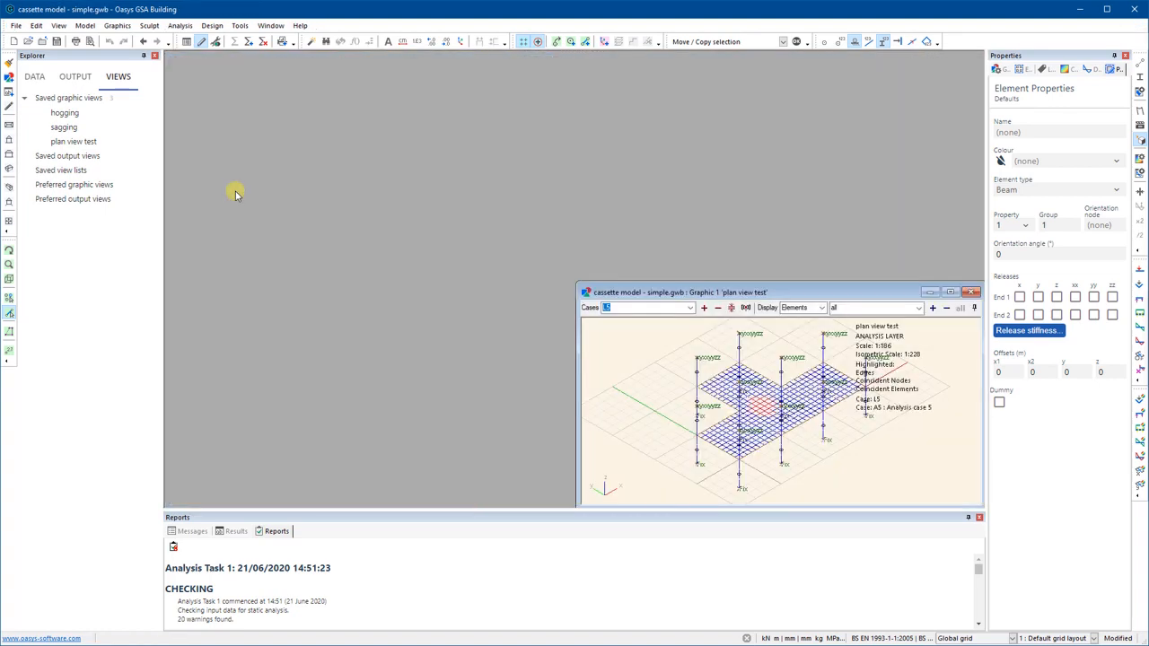
- Snap the graphic window to the left side of the workspace at full height and widen it to about two thirds
key("ctrl+Up")
key("ctrl+Up")
key("ctrl+Left")
key("ctrl+Left")
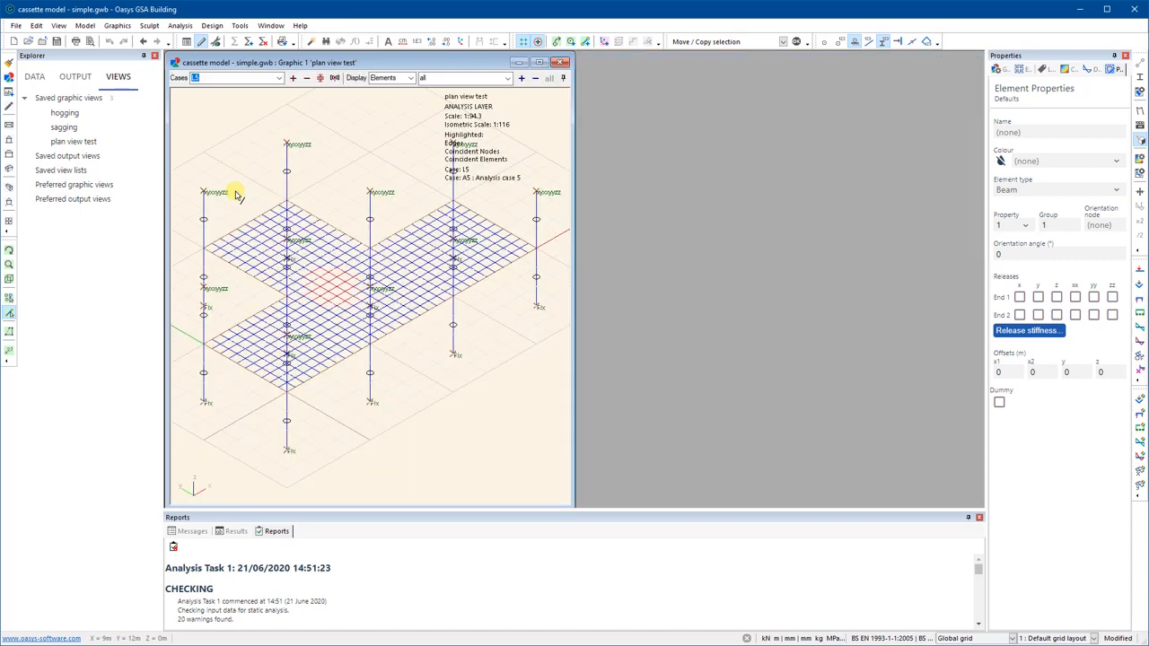
key("ctrl+Left")
key("ctrl+Left")
key("ctrl+Left")
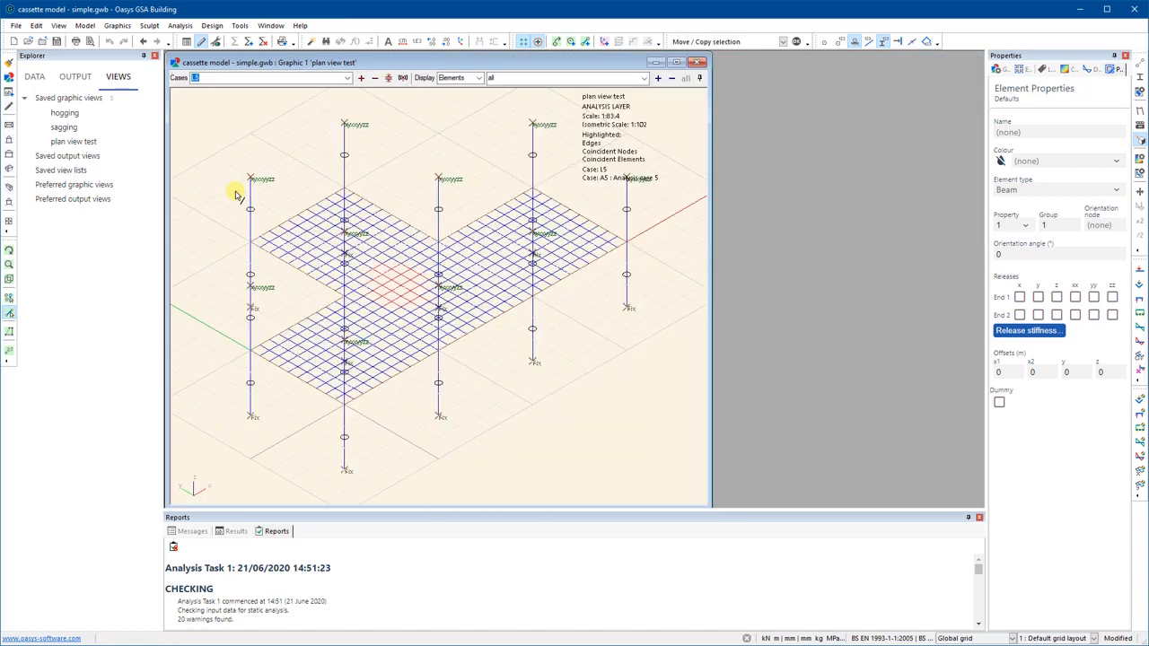
- Snap the graphic window into the upper-right quarter of the workspace
key("ctrl+Right")
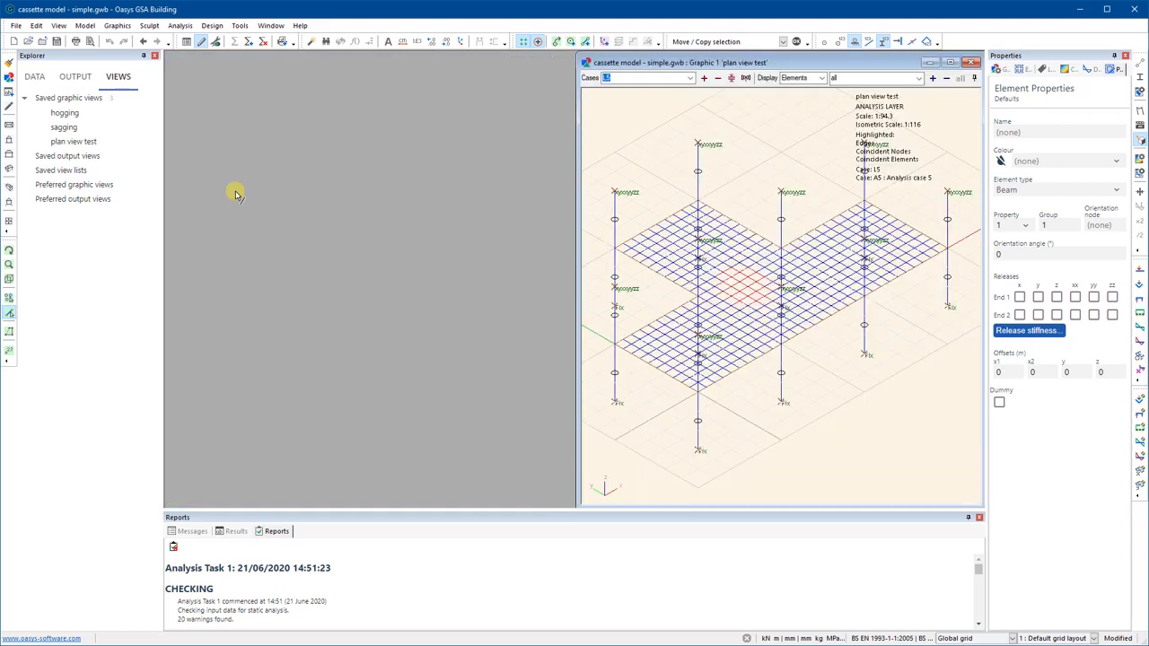
key("ctrl+Up")
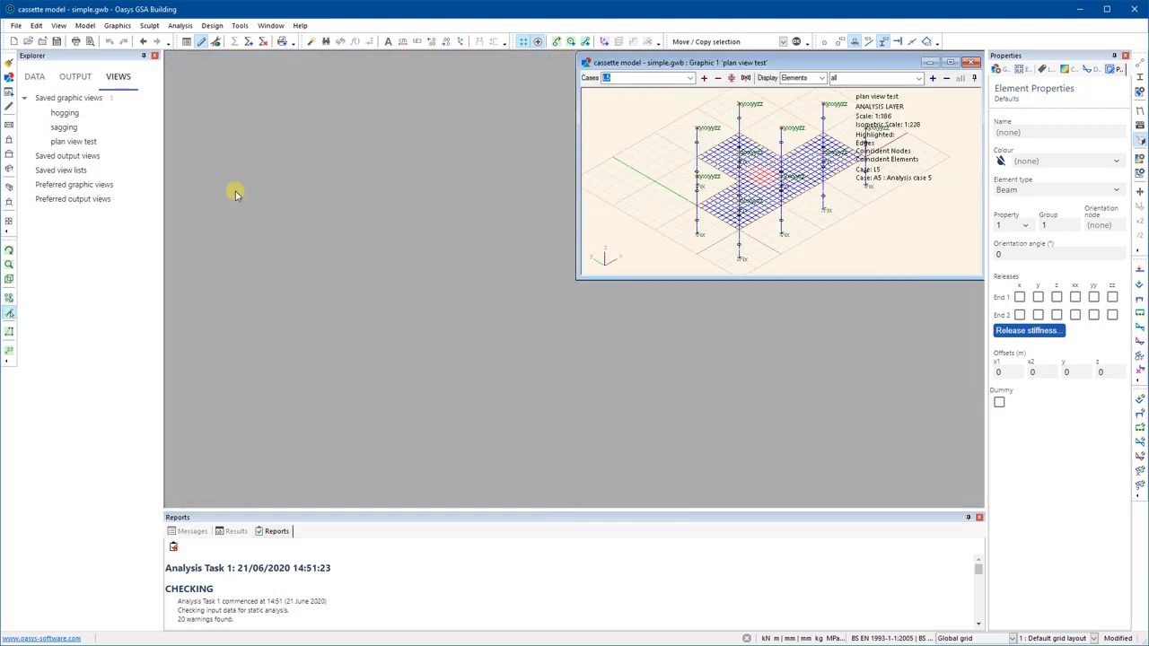
- Snap the plan view test graphic window through the workspace's quarters and full size, finishing on the left half at full height
key("ctrl+Down")
key("ctrl+Left")
key("ctrl+Up")
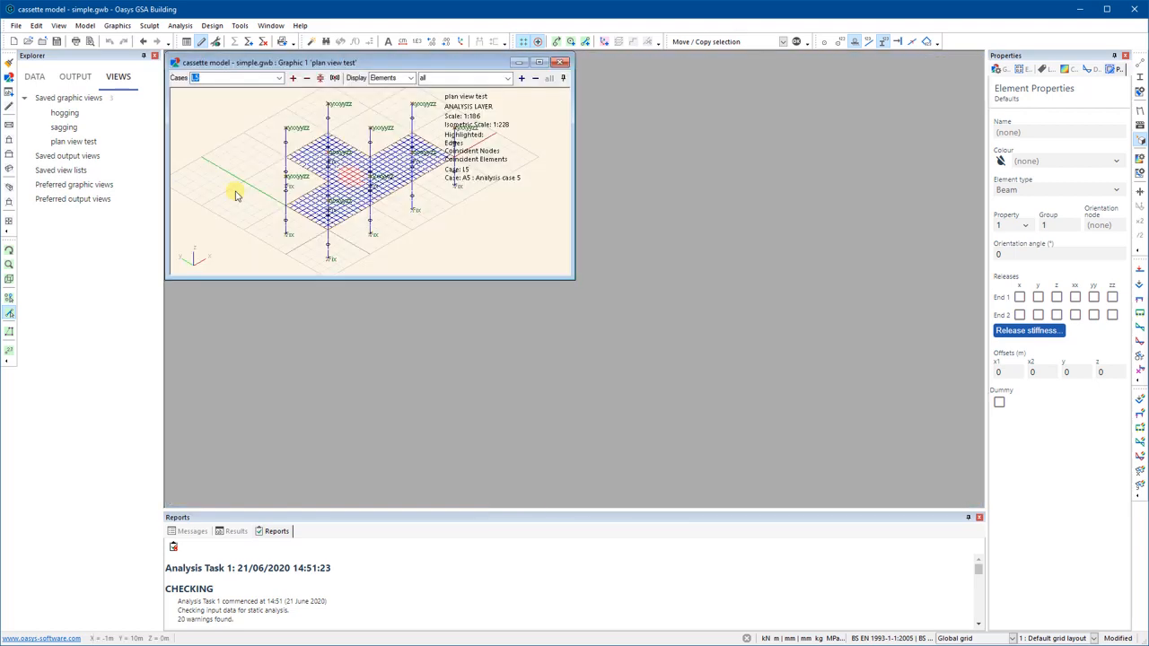
key("ctrl+Up")
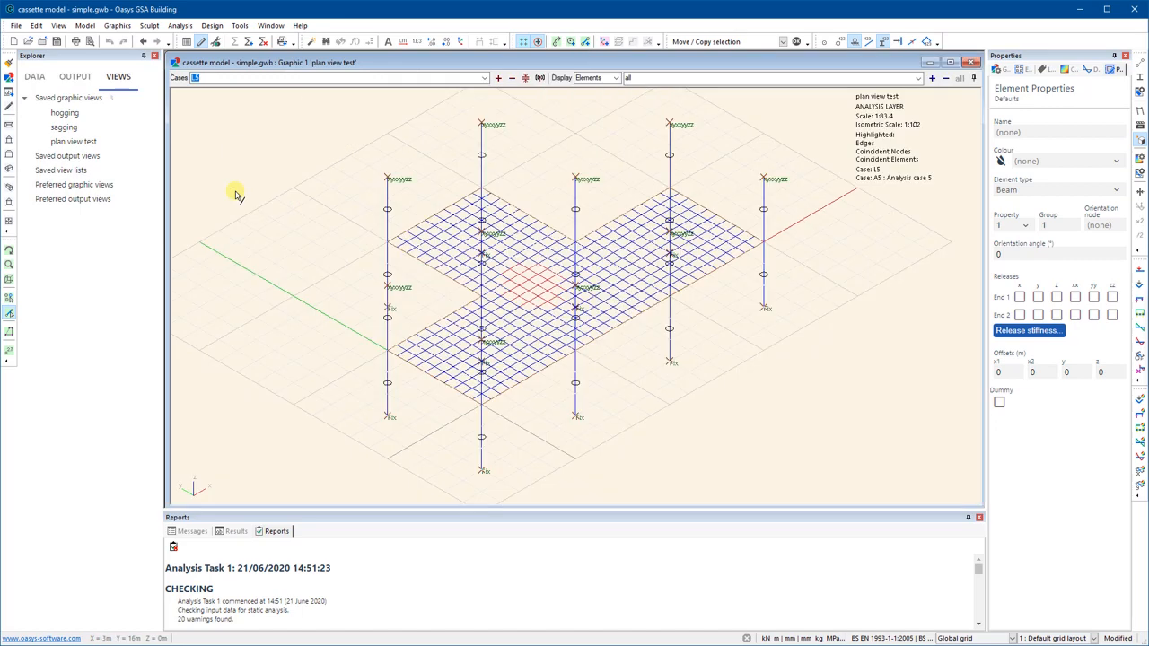
key("ctrl+Left")
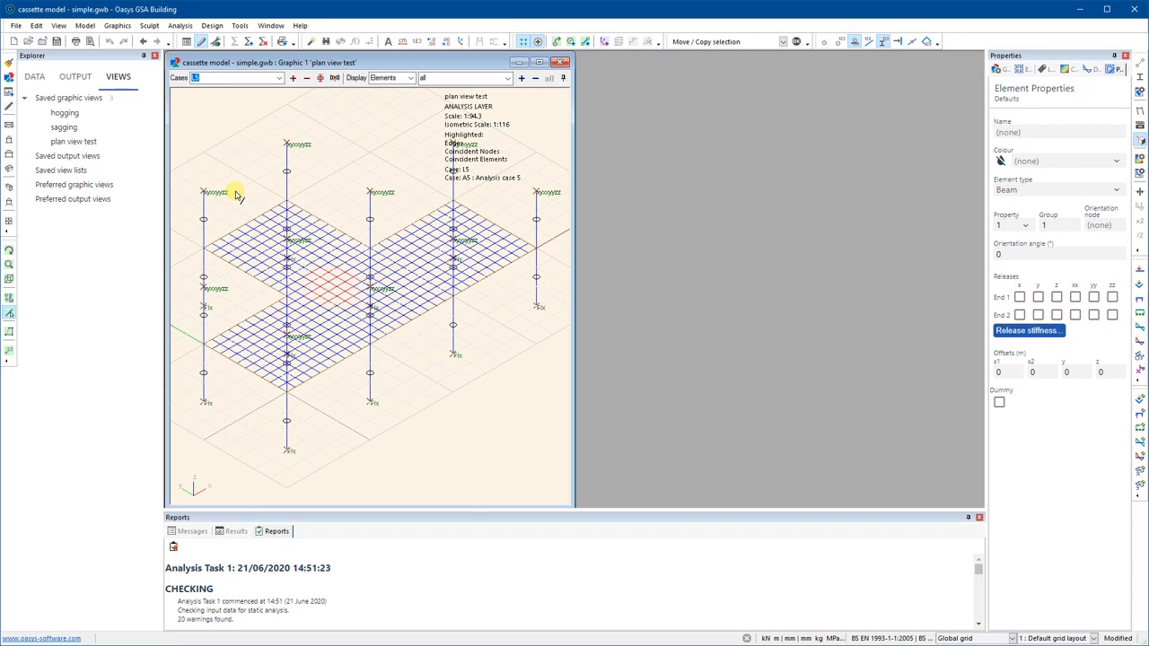
- Open the saved graphic views 'sagging' and 'hogging' and hide all dockable panes
double_click(71, 130)
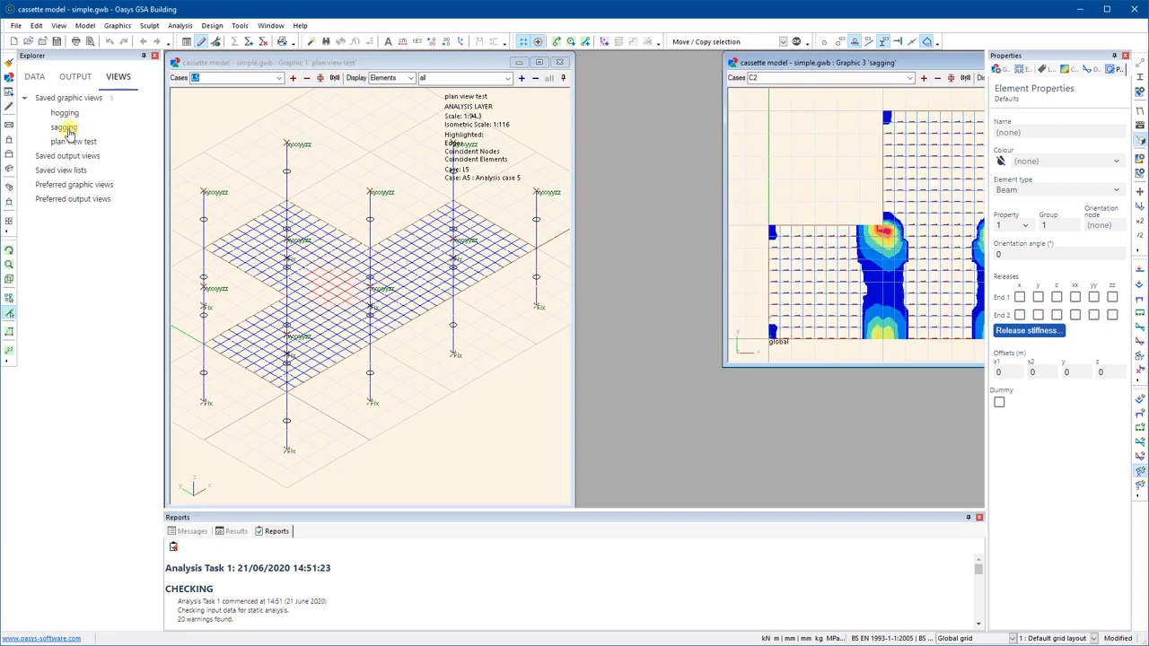
double_click(63, 115)
left_click(63, 116)
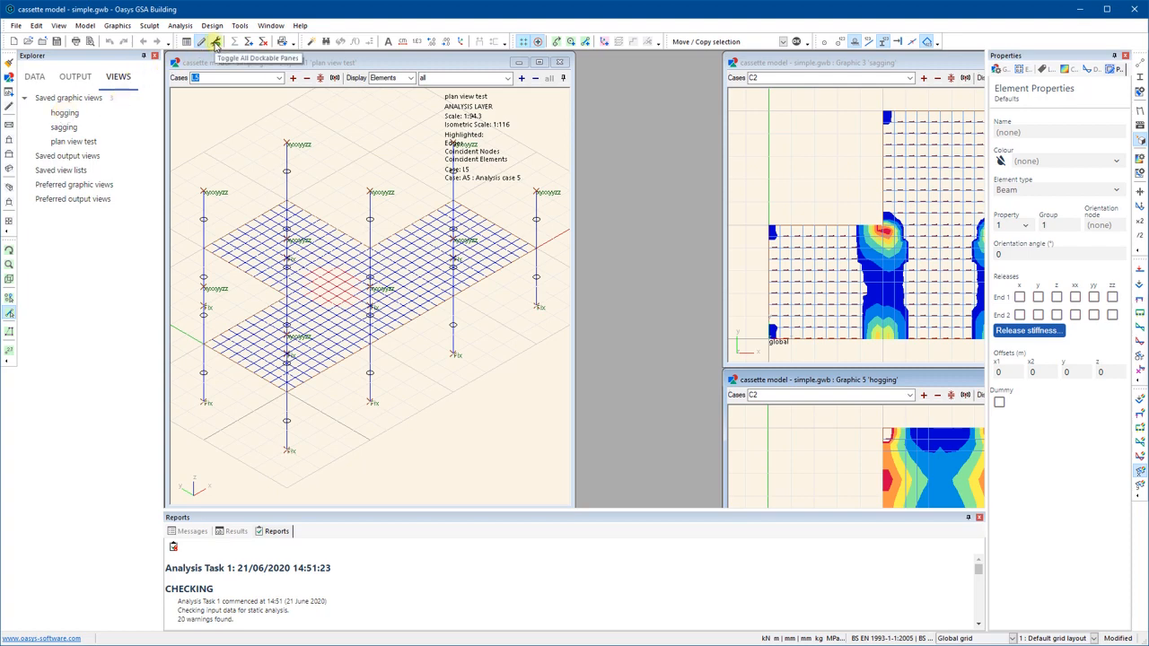
left_click(215, 43)
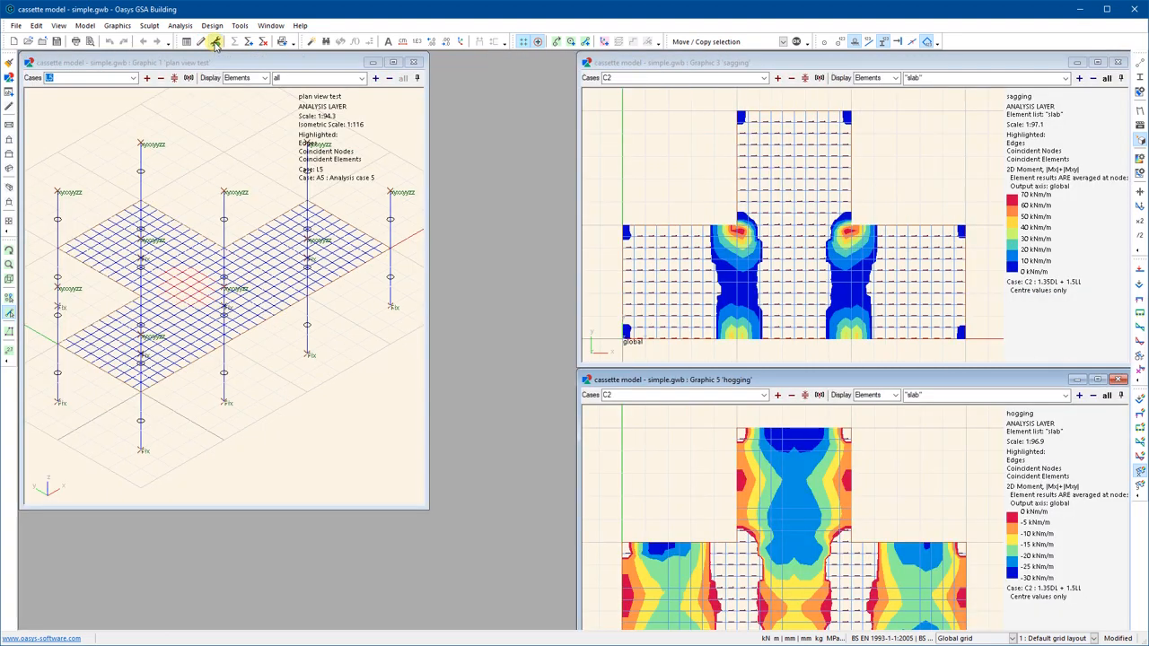
- Refit the graphic windows to the enlarged workspace: plan view test in the left half, hogging in the lower-right quarter, sagging in the upper-right quarter
left_click(256, 65)
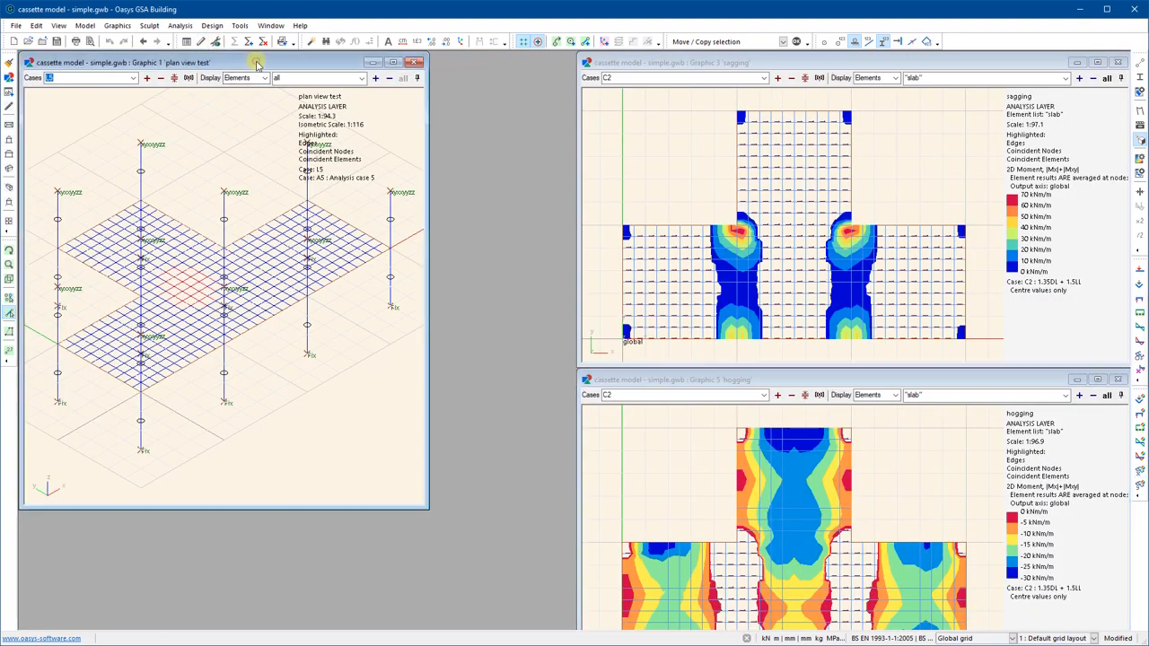
double_click(256, 65)
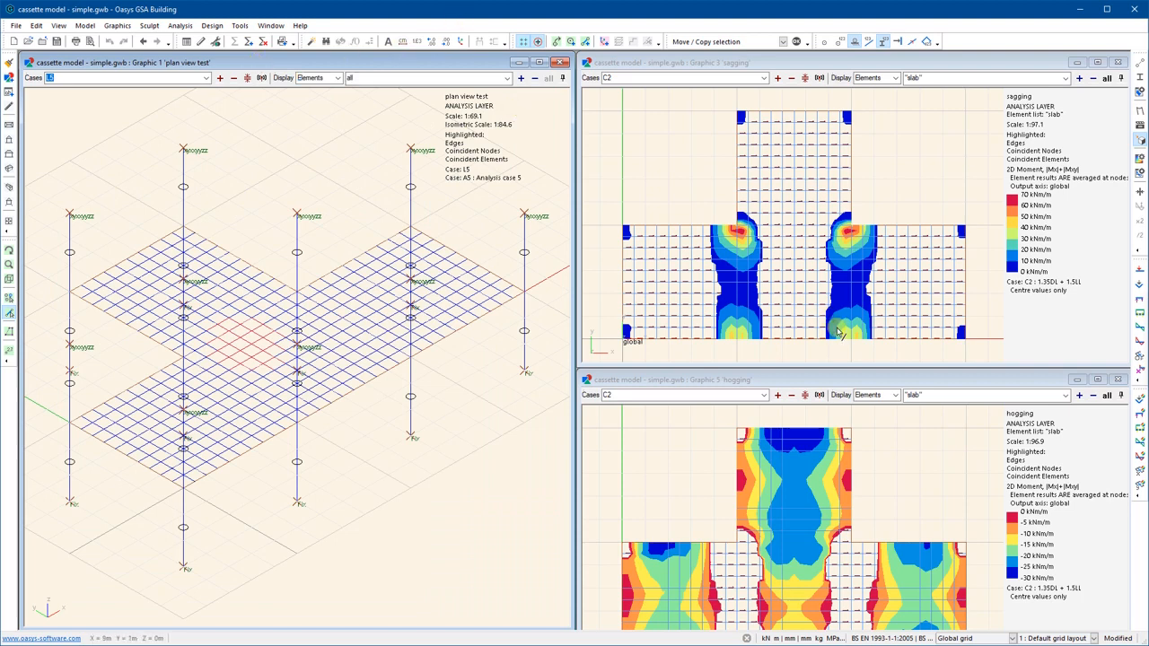
left_click(848, 381)
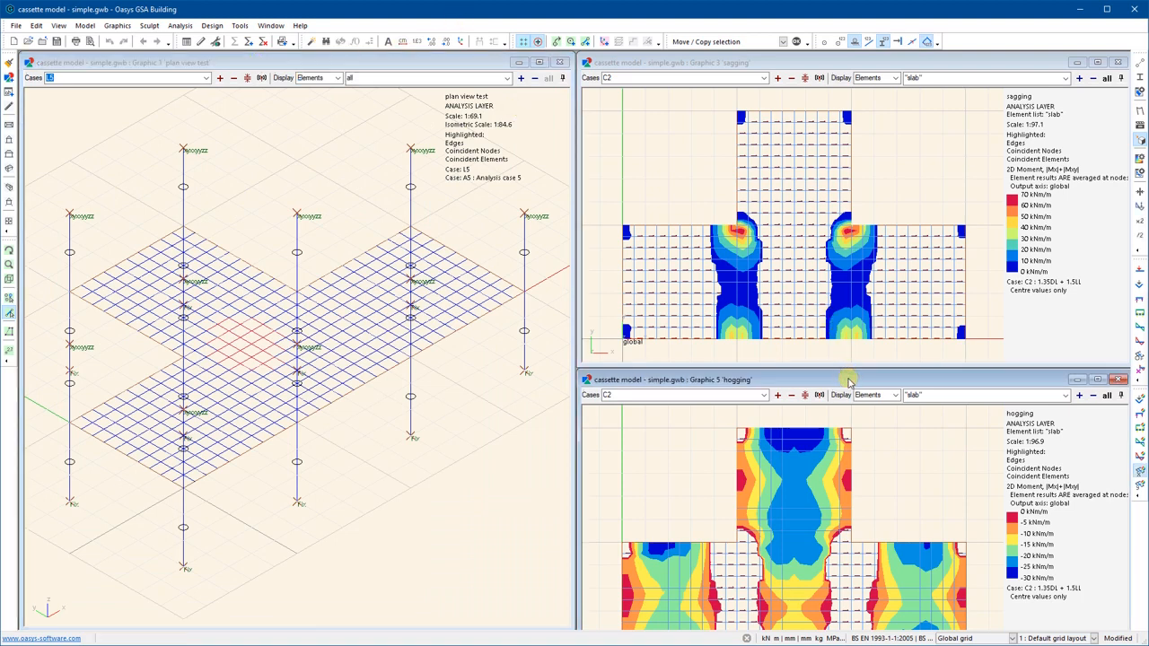
double_click(849, 383)
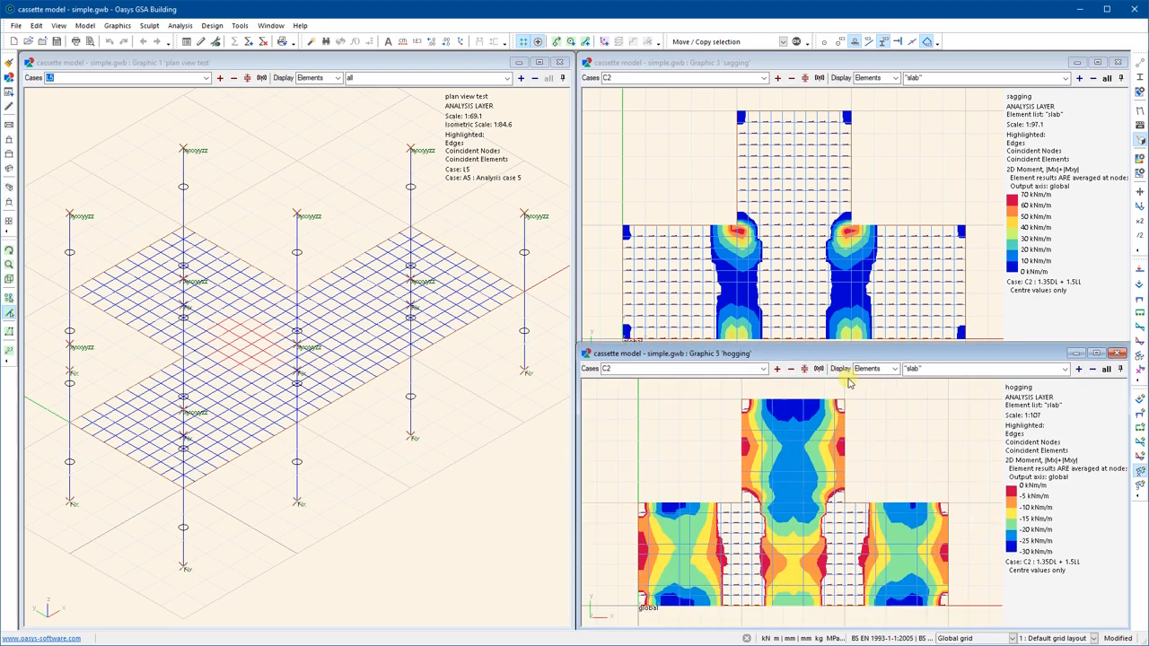
left_click(889, 61)
double_click(890, 59)
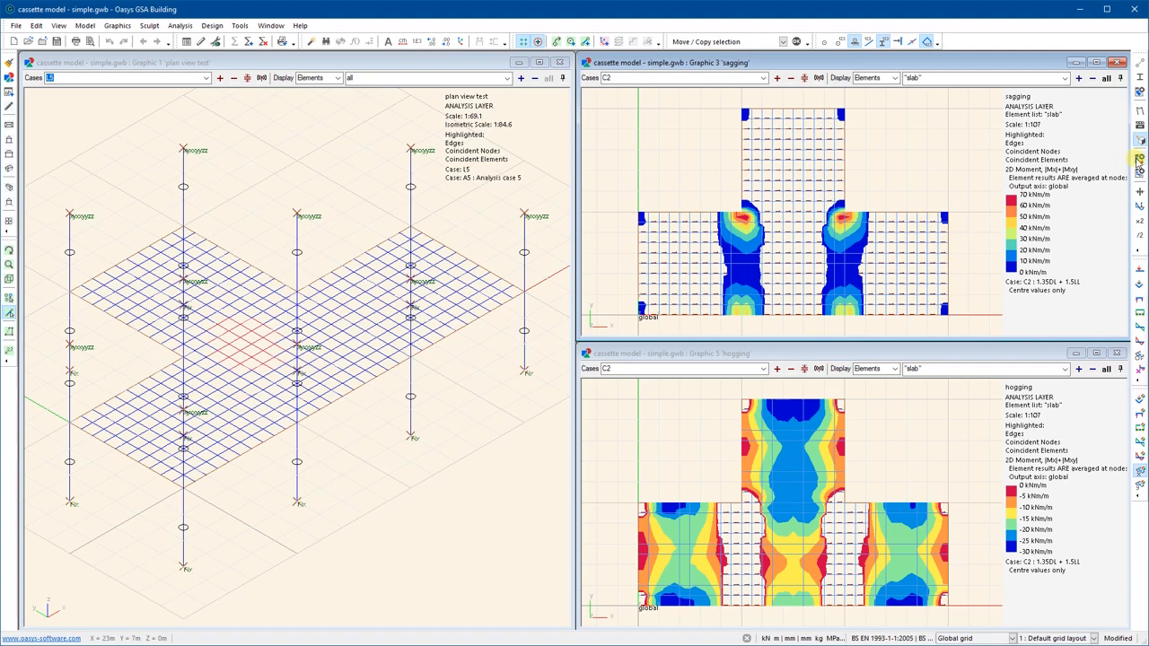
- Review the sagging view's contour settings and its specified contour values and colours, accepting them as they are
left_click(1138, 158)
mouse_move(966, 161)
left_mouse_down()
mouse_move(633, 70)
mouse_move(646, 94)
left_mouse_up()
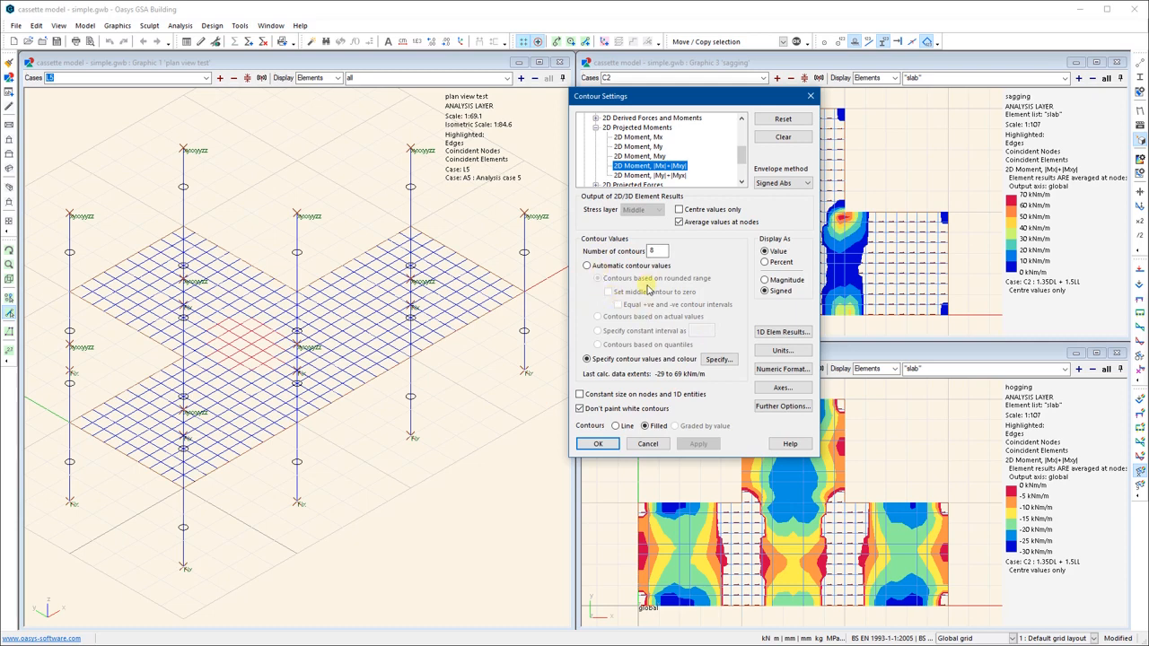
left_click(713, 364)
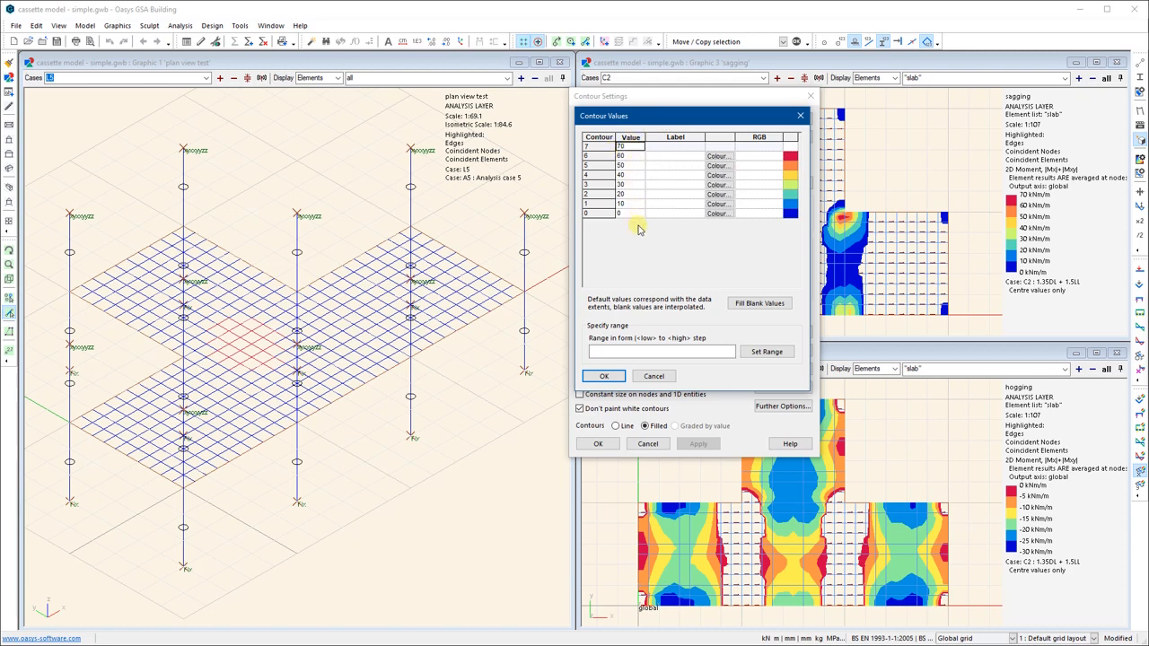
left_click(604, 376)
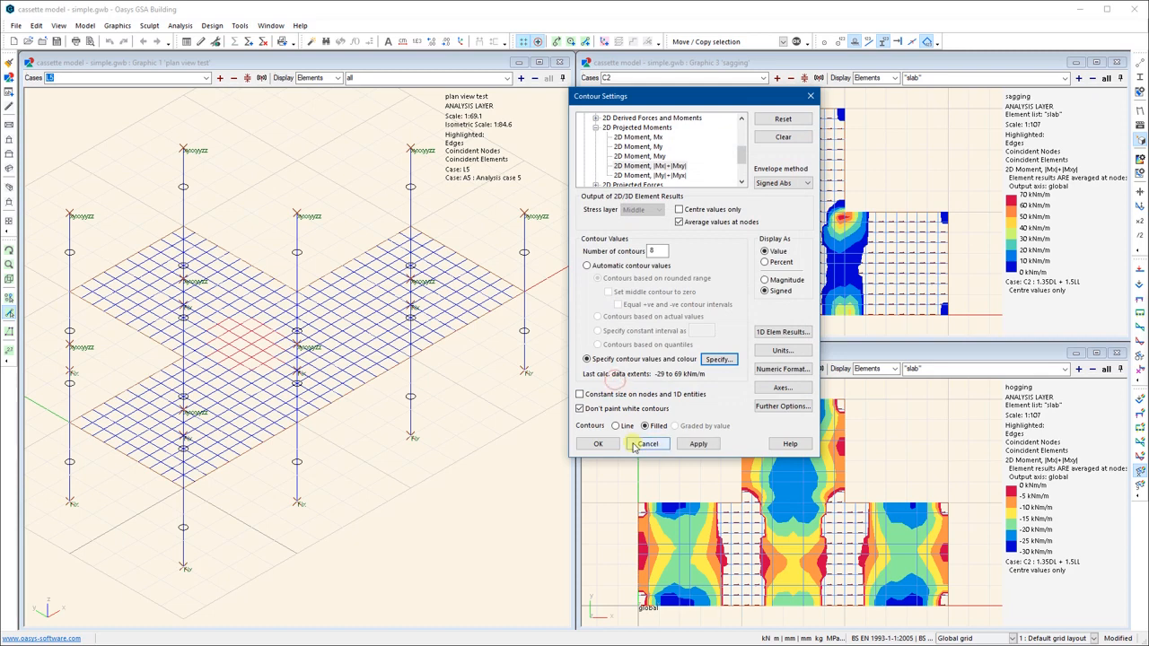
left_click(598, 443)
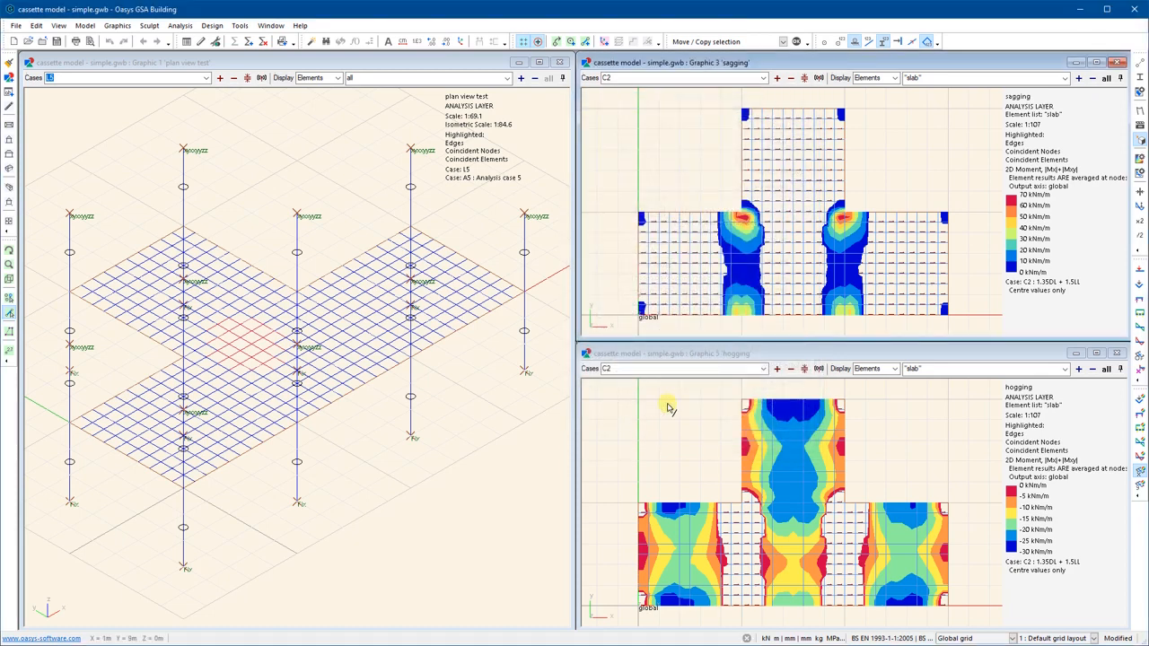